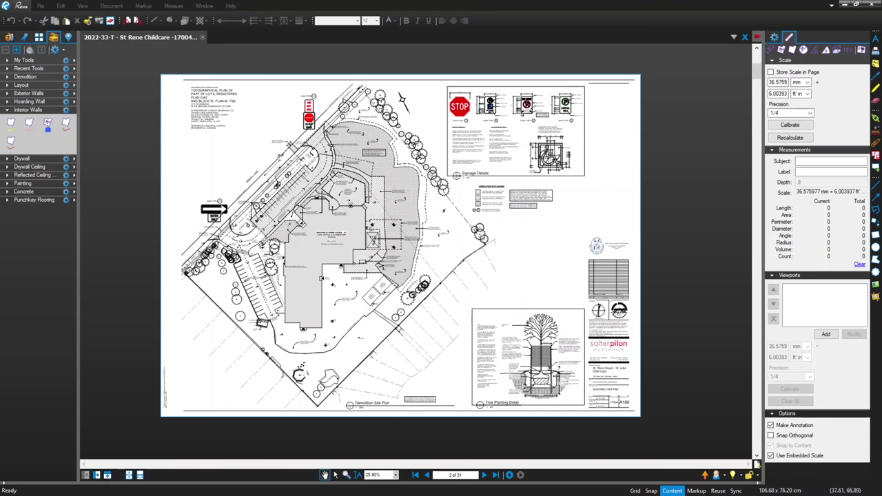
- Toggle the Markups List on and off, then advance to sheet 6 of 31, the Child Care Floor Plan
{"action": "key", "text": "alt+l"}
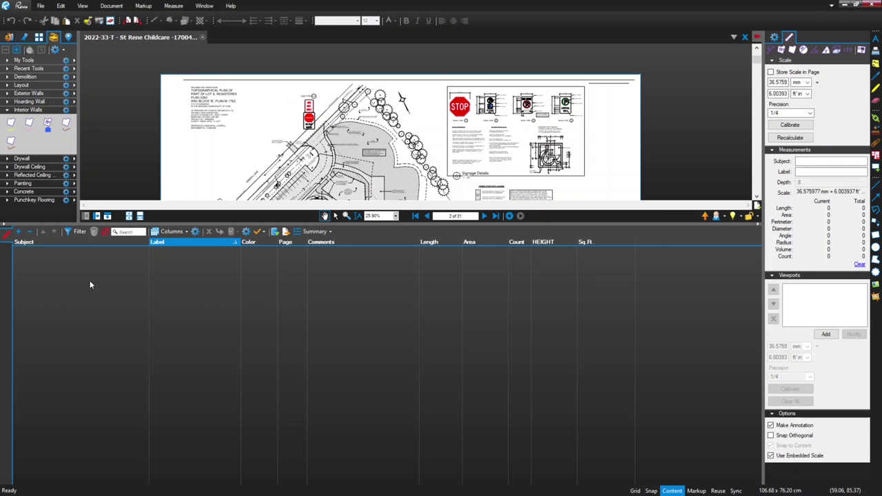
{"action": "key", "text": "alt+l"}
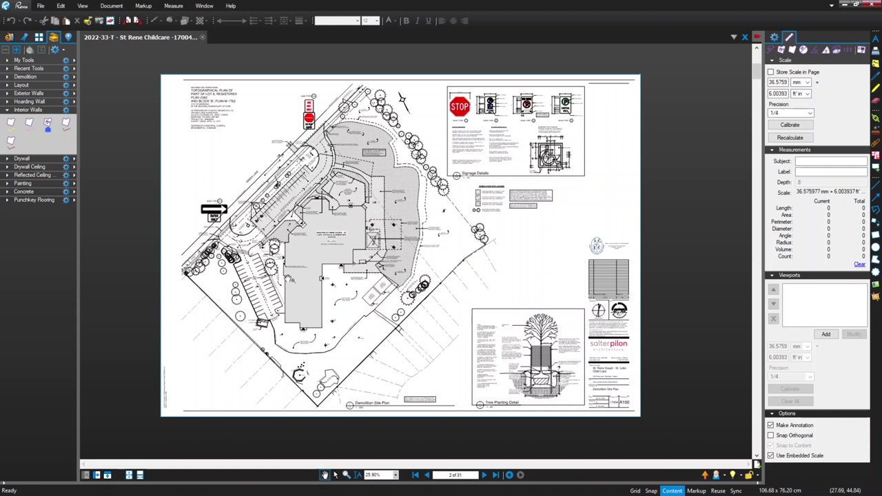
{"action": "scroll", "coordinate": [279, 281], "scroll_direction": "down", "scroll_amount": 1}
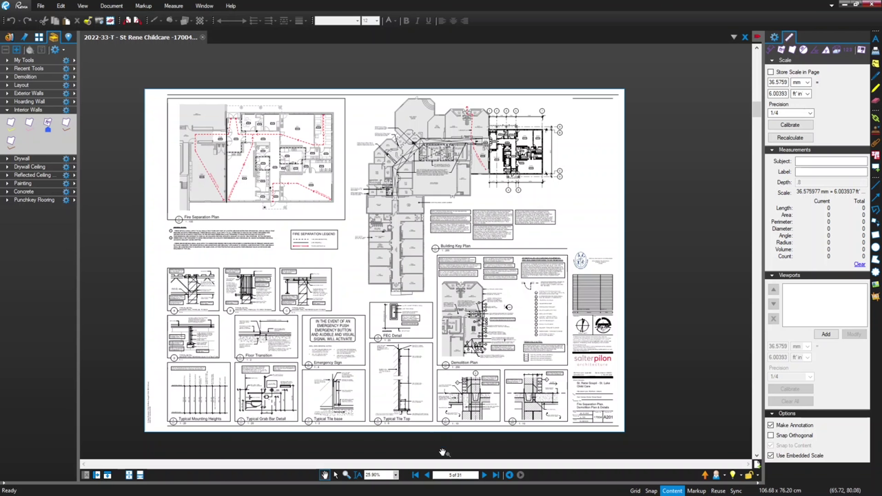
{"action": "left_click", "coordinate": [485, 475]}
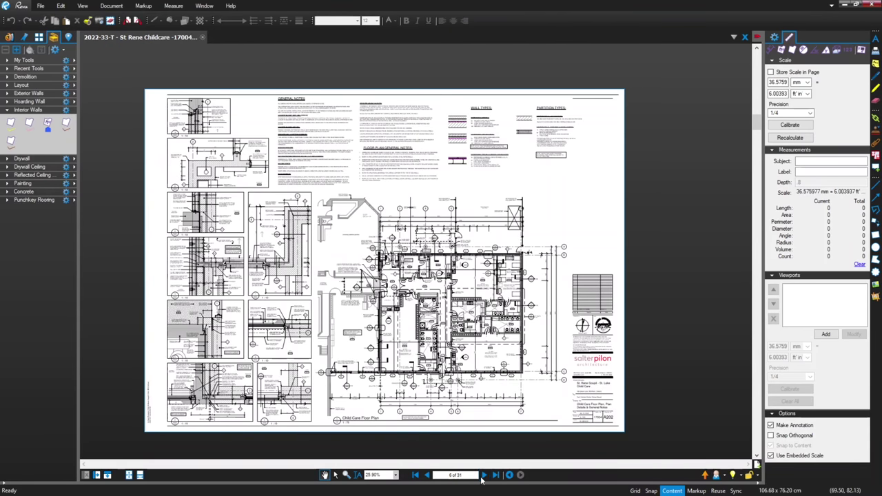
- Zoom into the floor plan and pan up to the Wall Types and Partition Types legends
{"action": "scroll", "coordinate": [450, 423], "scroll_direction": "up", "scroll_amount": 4}
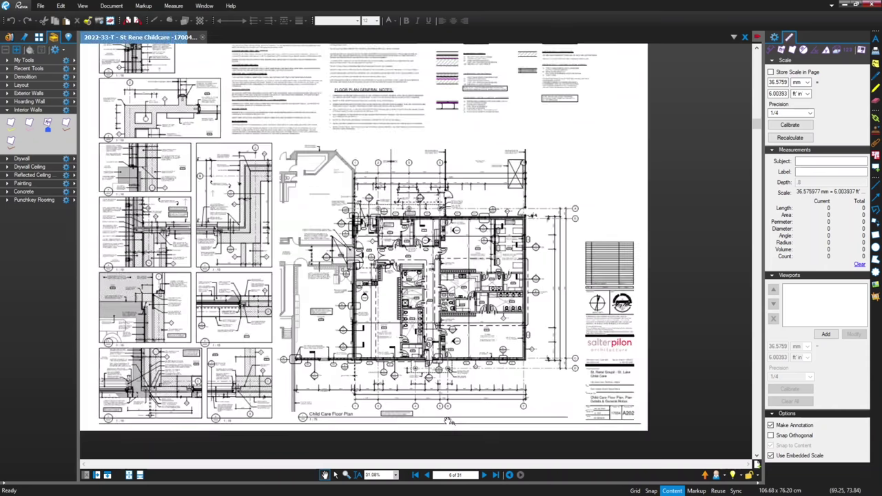
{"action": "scroll", "coordinate": [412, 405], "scroll_direction": "up", "scroll_amount": 3}
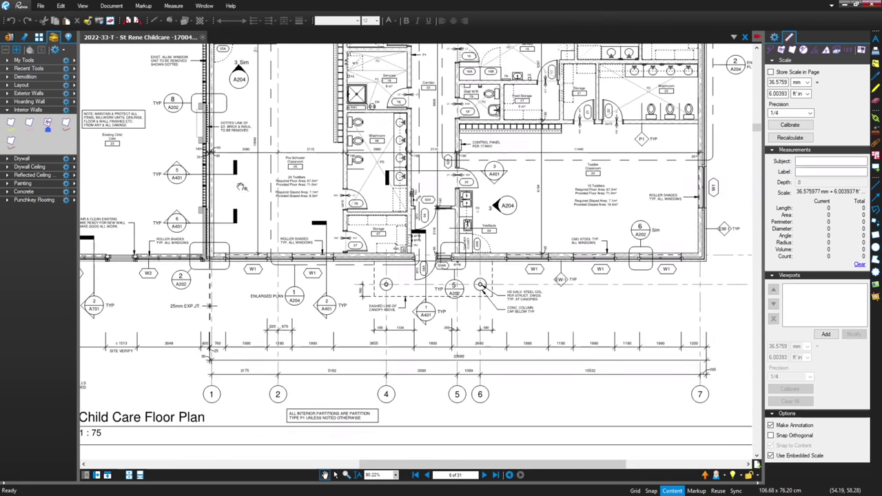
{"action": "scroll", "coordinate": [376, 213], "scroll_direction": "up", "scroll_amount": 1}
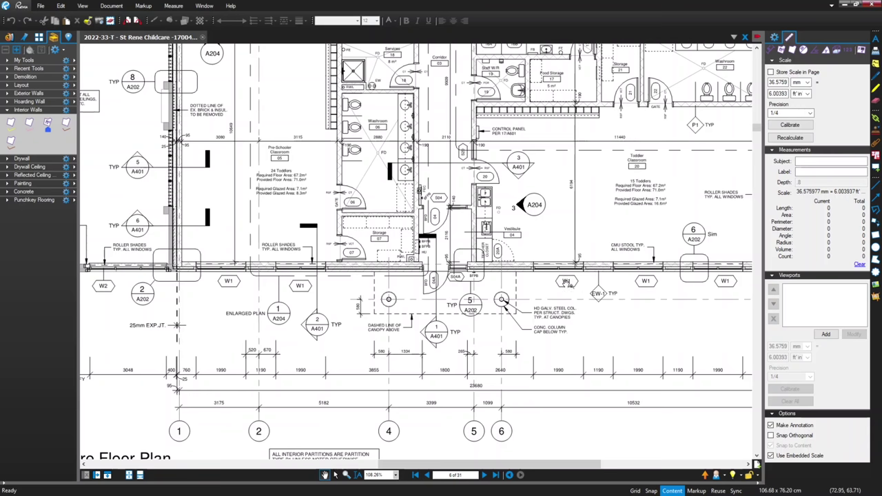
{"action": "scroll", "coordinate": [502, 257], "scroll_direction": "down", "scroll_amount": 3}
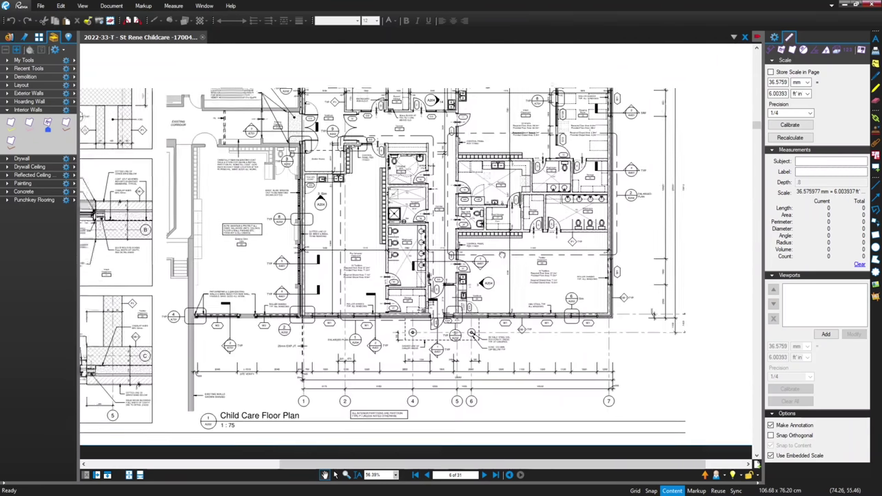
{"action": "scroll", "coordinate": [501, 256], "scroll_direction": "down", "scroll_amount": 3}
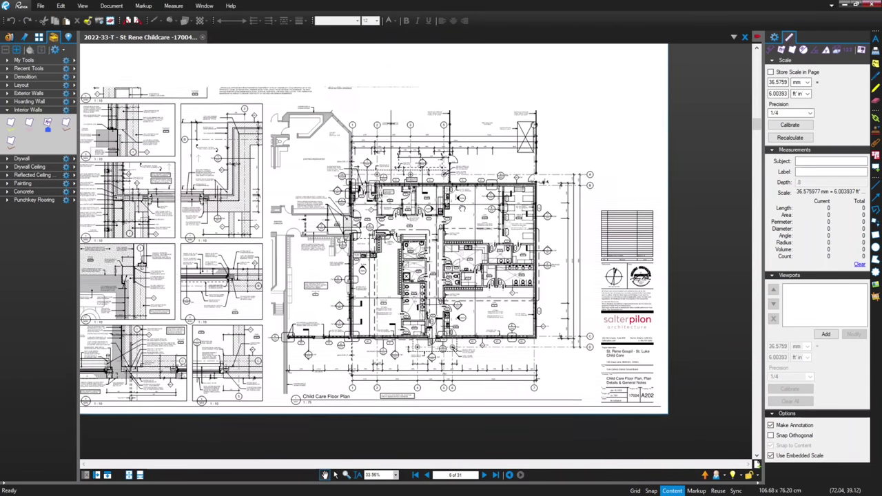
{"action": "left_click_drag", "start_coordinate": [476, 45], "coordinate": [431, 179]}
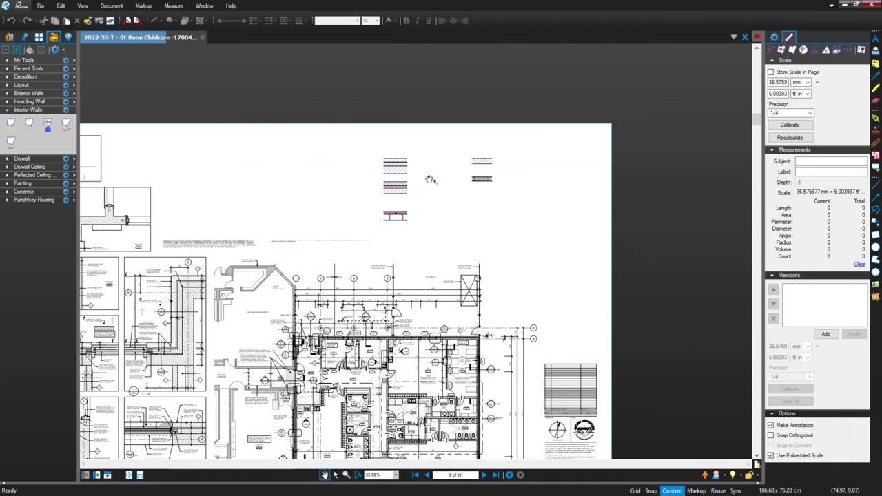
{"action": "scroll", "coordinate": [400, 168], "scroll_direction": "up", "scroll_amount": 2}
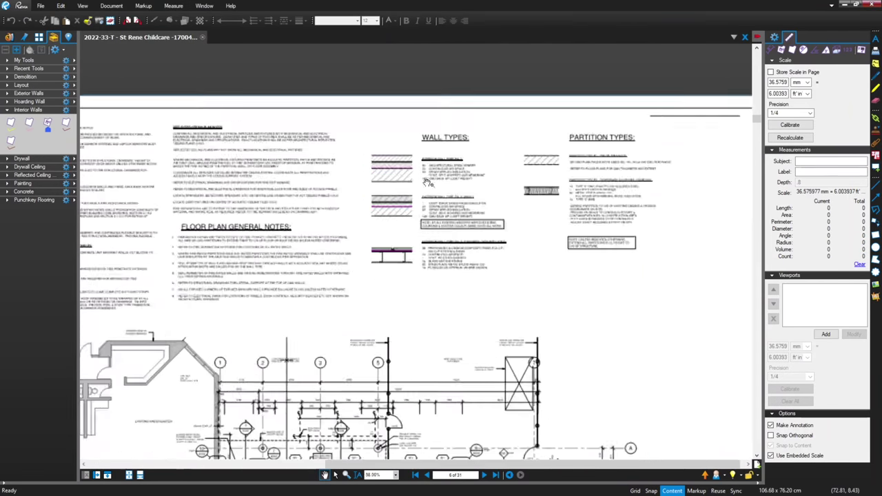
{"action": "scroll", "coordinate": [464, 204], "scroll_direction": "up", "scroll_amount": 2}
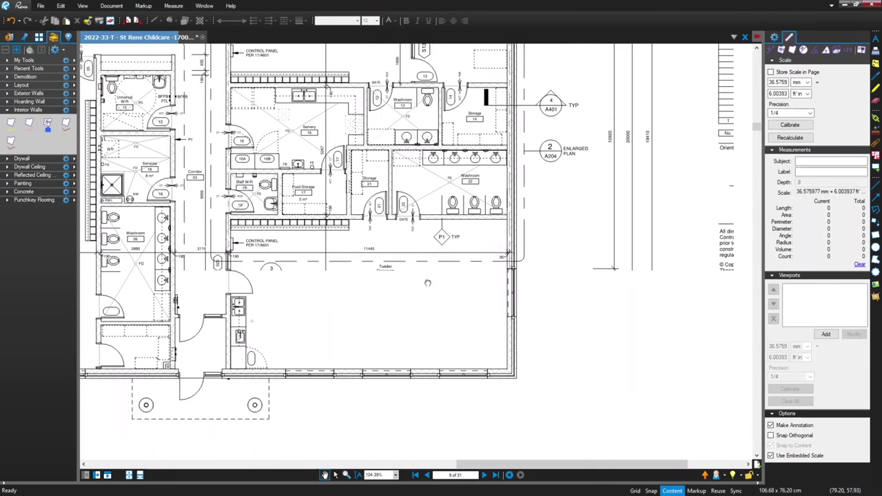
- Zoom and pan so the Toddler Classroom, left-wing washroom, storage and W1 window tags fill the view
{"action": "scroll", "coordinate": [410, 293], "scroll_direction": "up", "scroll_amount": 2}
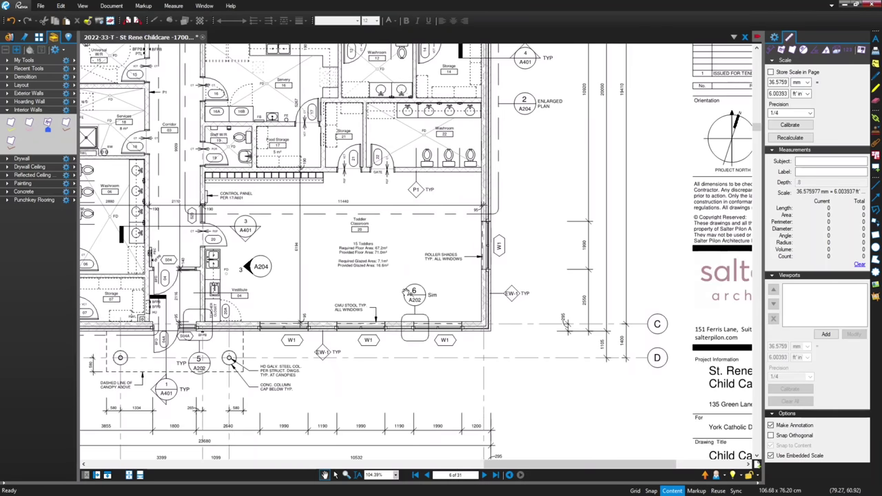
{"action": "scroll", "coordinate": [410, 293], "scroll_direction": "up", "scroll_amount": 1}
{"action": "left_click_drag", "start_coordinate": [421, 179], "coordinate": [444, 188]}
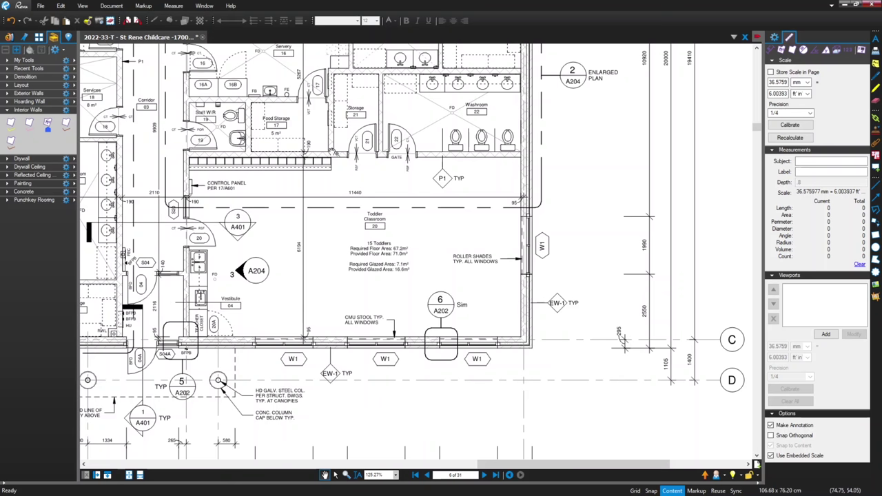
{"action": "scroll", "coordinate": [325, 148], "scroll_direction": "up", "scroll_amount": 3}
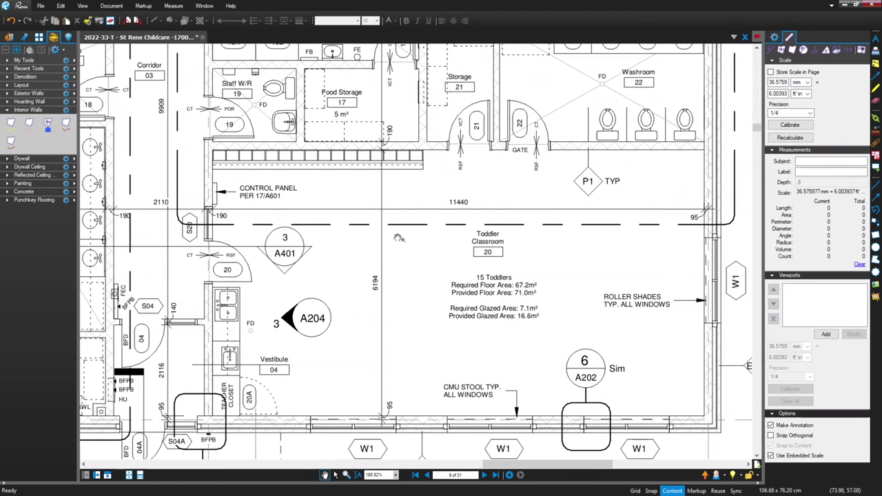
{"action": "left_click_drag", "start_coordinate": [398, 237], "coordinate": [522, 255]}
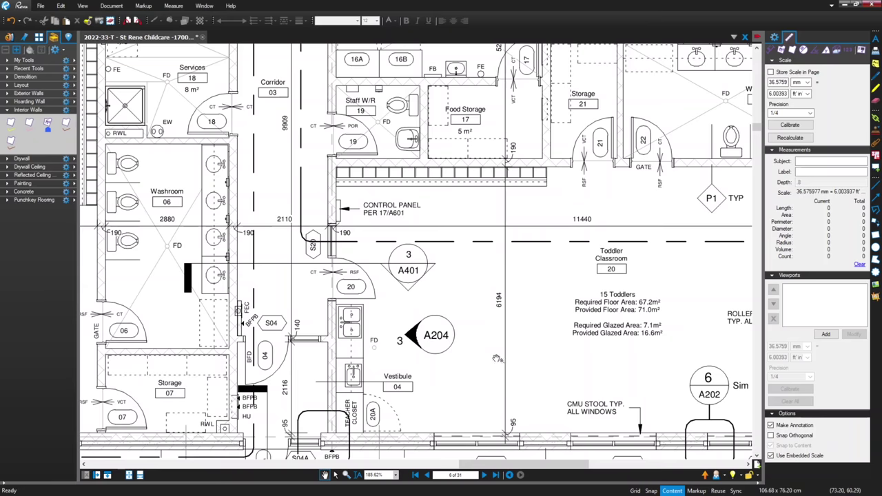
{"action": "left_click_drag", "start_coordinate": [497, 358], "coordinate": [462, 293]}
{"action": "mouse_move", "coordinate": [538, 231]}
{"action": "left_mouse_down"}
{"action": "mouse_move", "coordinate": [478, 246]}
{"action": "mouse_move", "coordinate": [511, 245]}
{"action": "mouse_move", "coordinate": [500, 244]}
{"action": "left_mouse_up"}
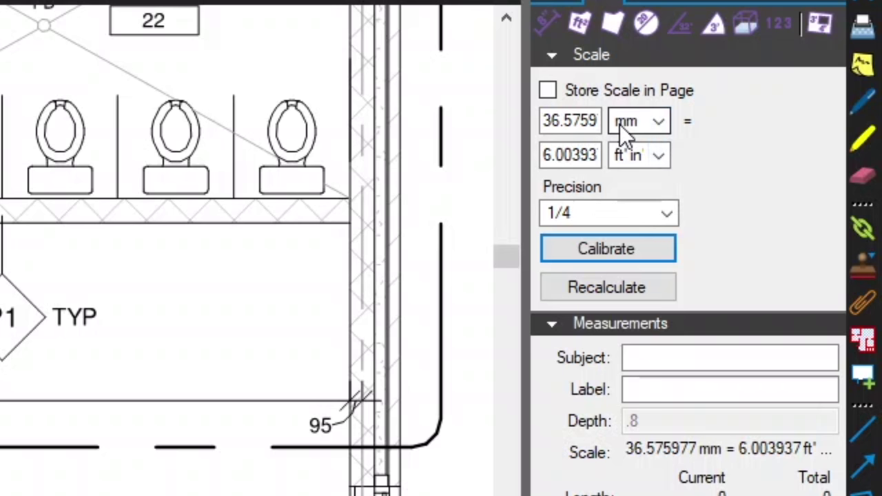
- Calibrate page 6 against the 11440 dimension: 152.569321 mm = 37.532806 ft at 0.0001 precision
{"action": "left_click", "coordinate": [661, 158]}
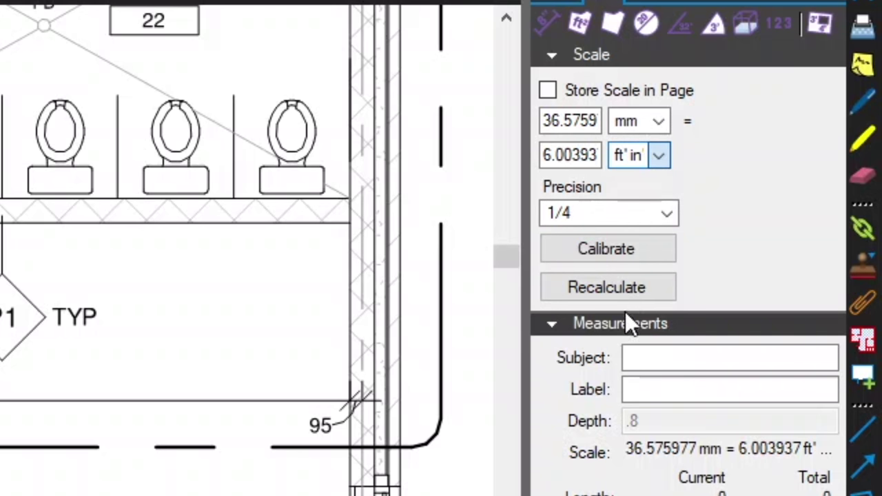
{"action": "left_click", "coordinate": [663, 122]}
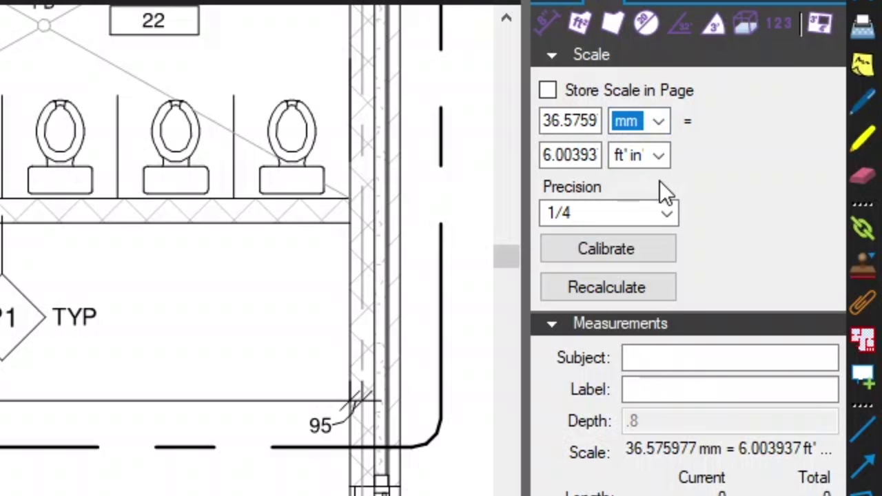
{"action": "left_click", "coordinate": [629, 248]}
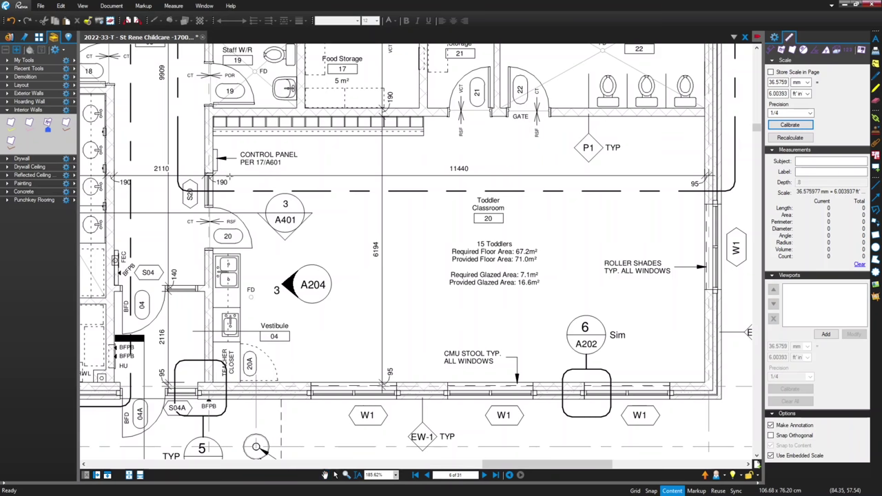
{"action": "scroll", "coordinate": [225, 178], "scroll_direction": "up", "scroll_amount": 2}
{"action": "scroll", "coordinate": [204, 167], "scroll_direction": "up", "scroll_amount": 3}
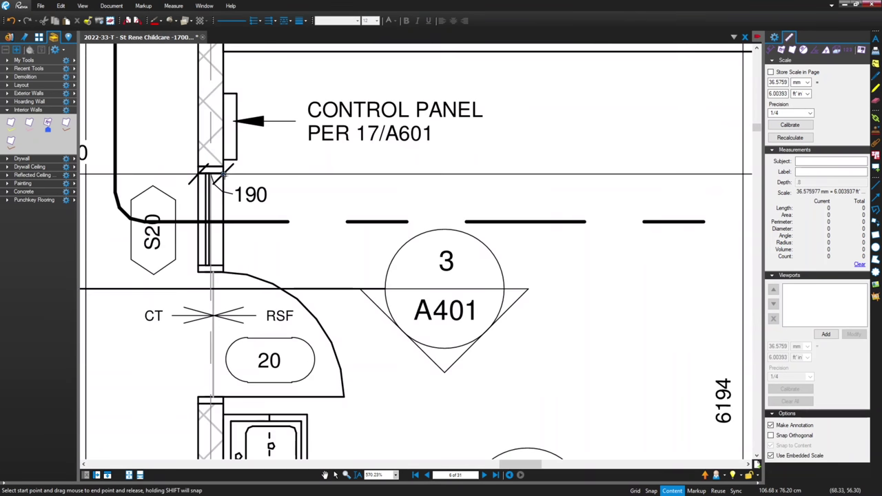
{"action": "scroll", "coordinate": [233, 177], "scroll_direction": "down", "scroll_amount": 6}
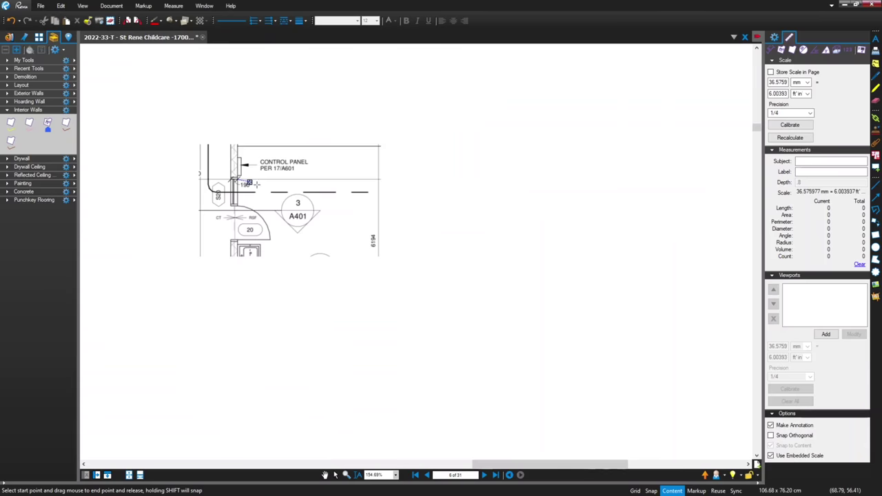
{"action": "mouse_move", "coordinate": [236, 181]}
{"action": "left_mouse_down"}
{"action": "mouse_move", "coordinate": [378, 191]}
{"action": "mouse_move", "coordinate": [586, 176]}
{"action": "mouse_move", "coordinate": [660, 182]}
{"action": "left_mouse_up"}
{"action": "scroll", "coordinate": [638, 181], "scroll_direction": "up", "scroll_amount": 4}
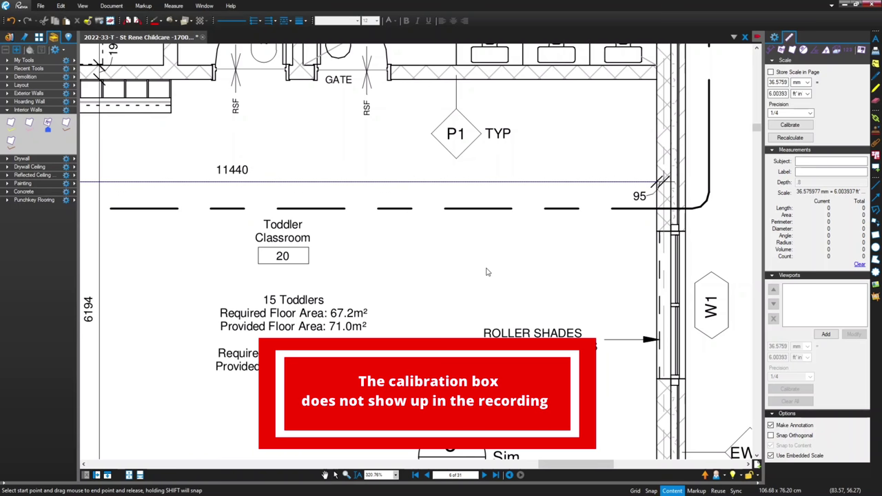
{"action": "key", "text": "Return"}
- Measure along the 11440 dimension with the Length tool, giving a 37.5328 ft red markup
{"action": "scroll", "coordinate": [471, 250], "scroll_direction": "down", "scroll_amount": 4}
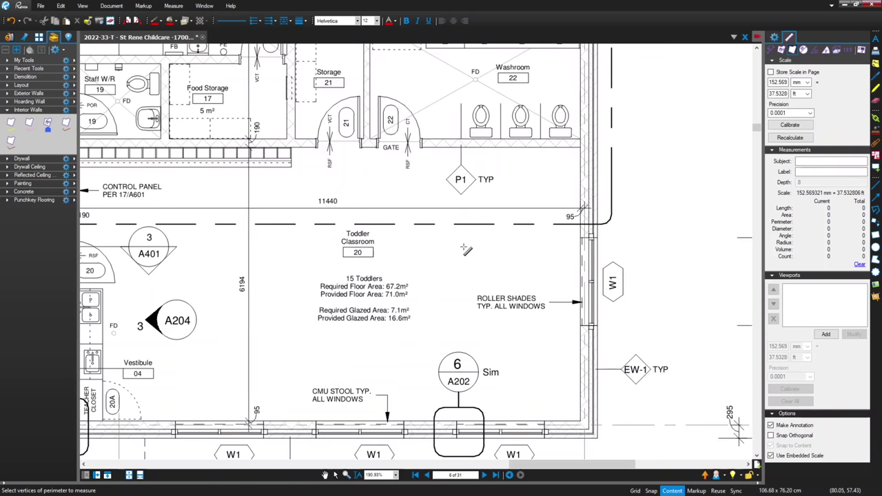
{"action": "scroll", "coordinate": [466, 250], "scroll_direction": "down", "scroll_amount": 4}
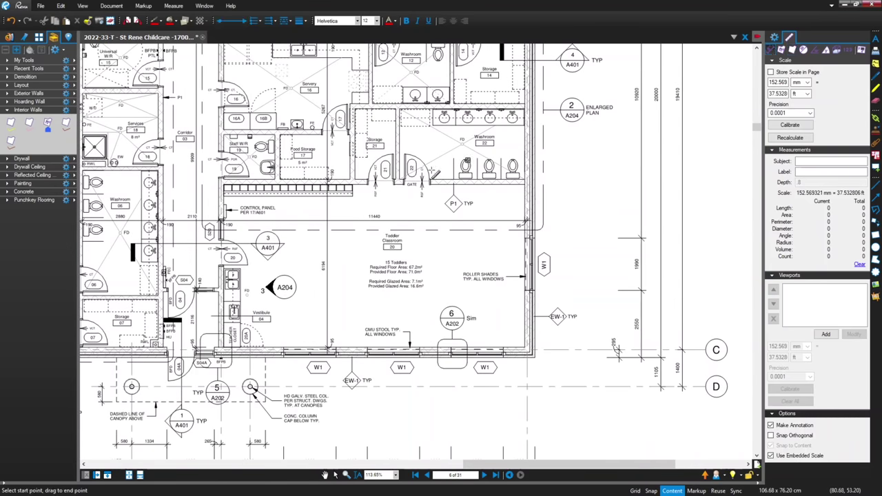
{"action": "scroll", "coordinate": [240, 222], "scroll_direction": "up", "scroll_amount": 8}
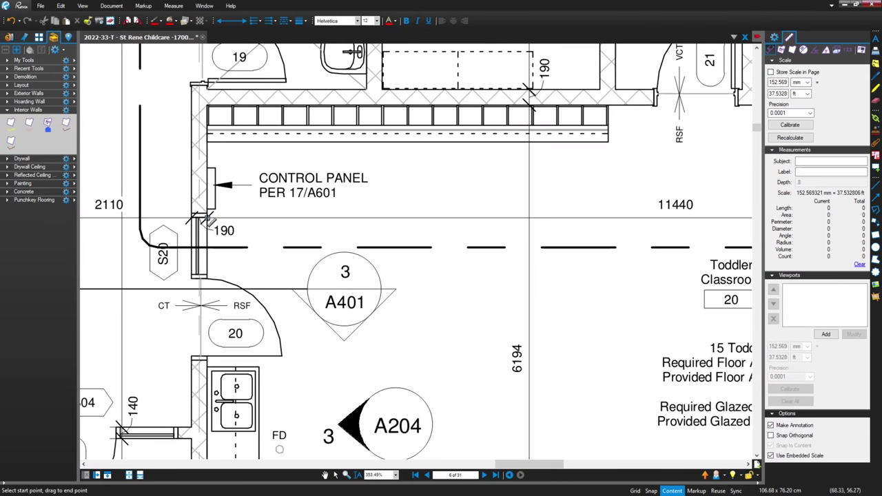
{"action": "scroll", "coordinate": [259, 227], "scroll_direction": "down", "scroll_amount": 4}
{"action": "left_click_drag", "start_coordinate": [228, 222], "coordinate": [700, 223]}
{"action": "scroll", "coordinate": [693, 225], "scroll_direction": "up", "scroll_amount": 2}
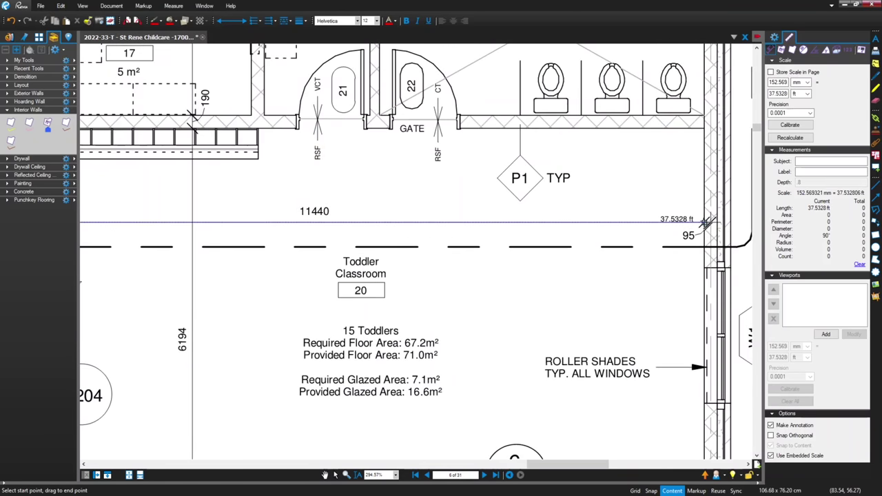
{"action": "left_click_drag", "start_coordinate": [706, 221], "coordinate": [706, 222]}
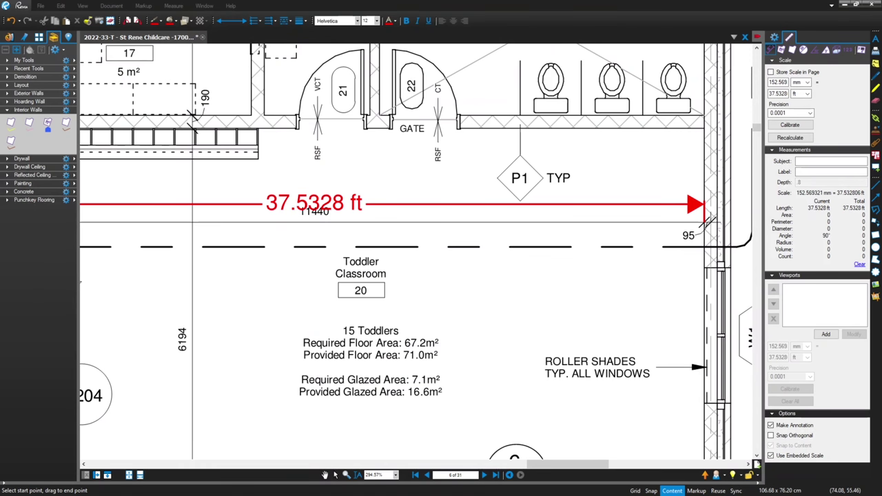
{"action": "scroll", "coordinate": [194, 121], "scroll_direction": "up", "scroll_amount": 3}
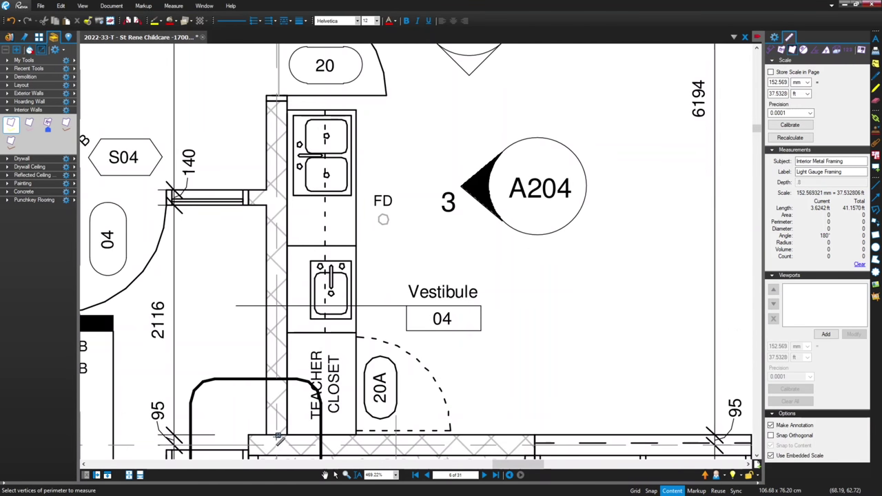
- Start a yellow framing trace at the vestibule bottom and add corners along the Food Storage wall
{"action": "left_click", "coordinate": [276, 438]}
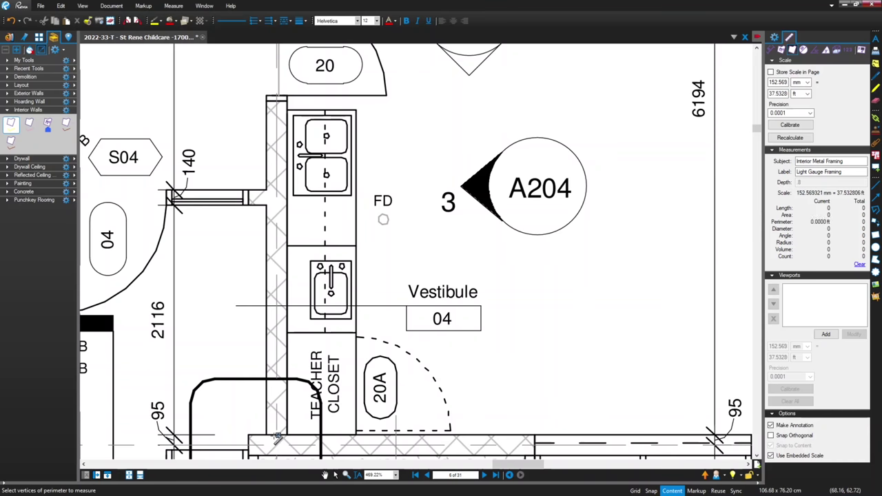
{"action": "scroll", "coordinate": [262, 283], "scroll_direction": "down", "scroll_amount": 5}
{"action": "left_click", "coordinate": [207, 248]}
{"action": "scroll", "coordinate": [314, 250], "scroll_direction": "up", "scroll_amount": 4}
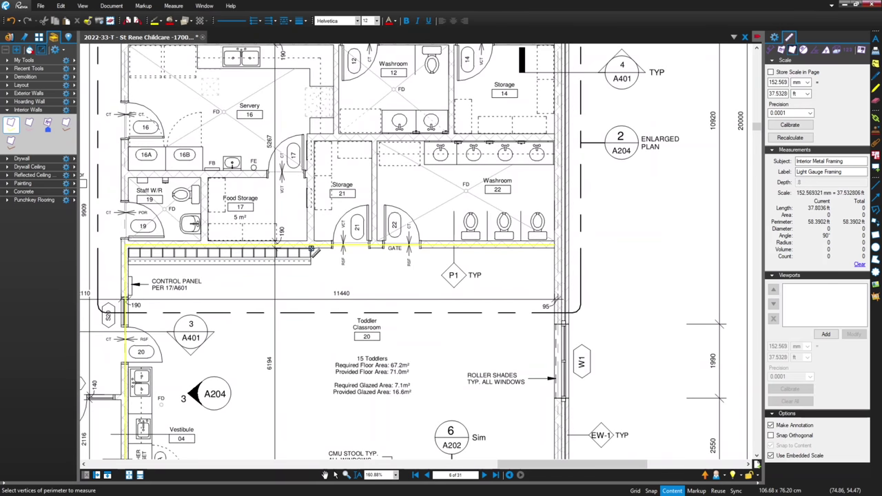
{"action": "scroll", "coordinate": [314, 251], "scroll_direction": "up", "scroll_amount": 2}
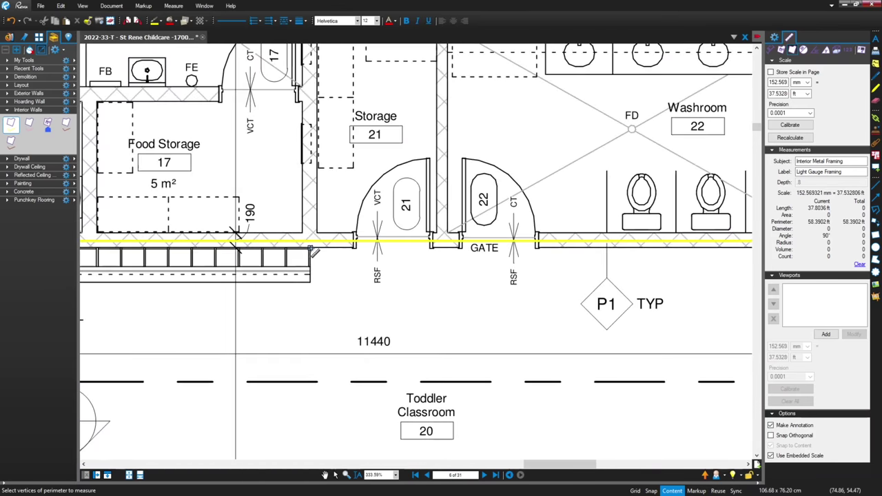
{"action": "scroll", "coordinate": [313, 253], "scroll_direction": "up", "scroll_amount": 1}
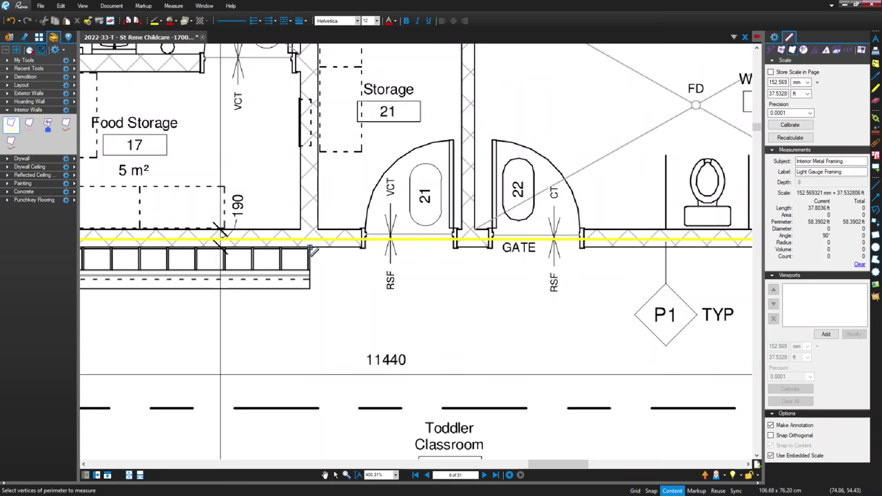
{"action": "left_click", "coordinate": [311, 246]}
- Continue the trace up Storage 21 and across the back of Washroom 22, totalling 89.5075 ft
{"action": "scroll", "coordinate": [333, 153], "scroll_direction": "down", "scroll_amount": 6}
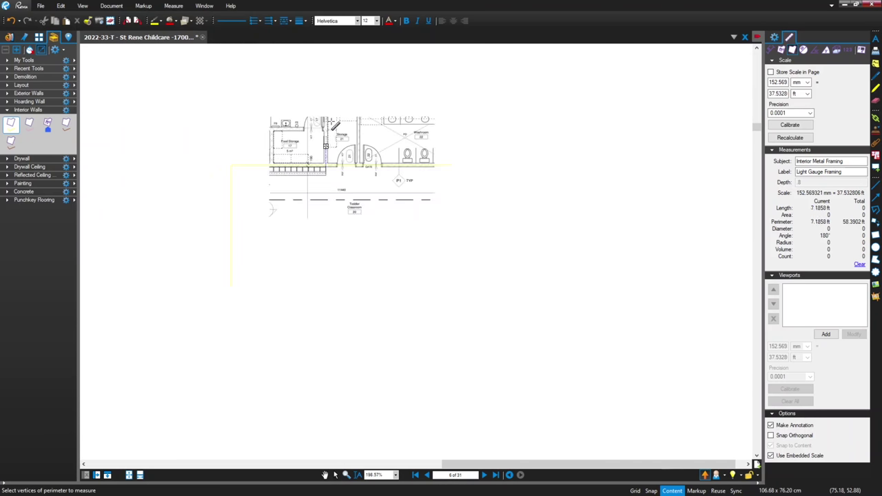
{"action": "scroll", "coordinate": [334, 117], "scroll_direction": "up", "scroll_amount": 2}
{"action": "scroll", "coordinate": [333, 115], "scroll_direction": "up", "scroll_amount": 4}
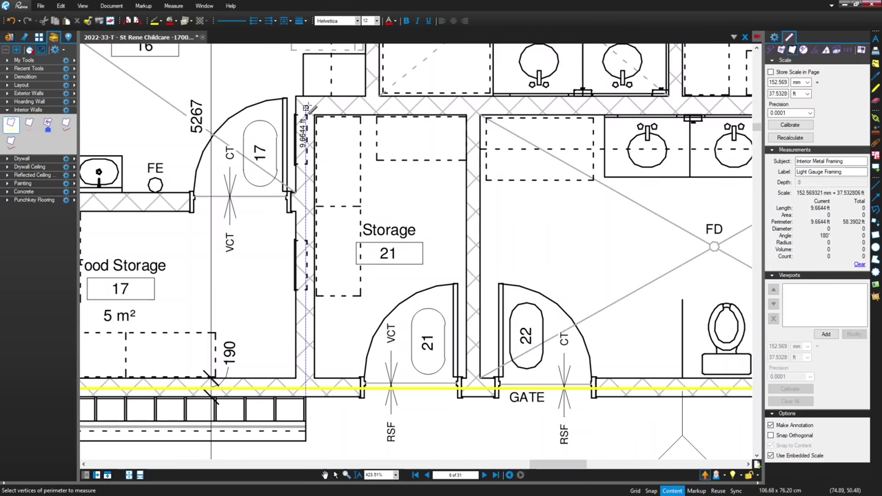
{"action": "left_click", "coordinate": [307, 108]}
{"action": "scroll", "coordinate": [397, 113], "scroll_direction": "down", "scroll_amount": 3}
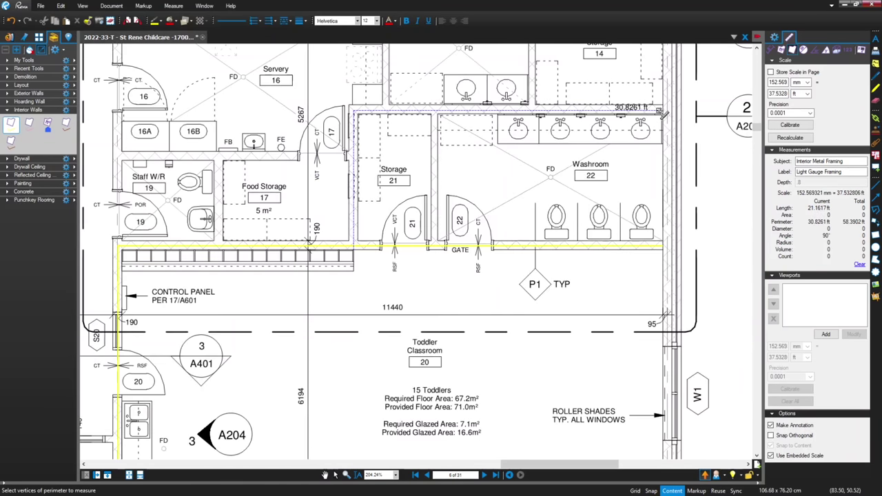
{"action": "scroll", "coordinate": [664, 111], "scroll_direction": "up", "scroll_amount": 6}
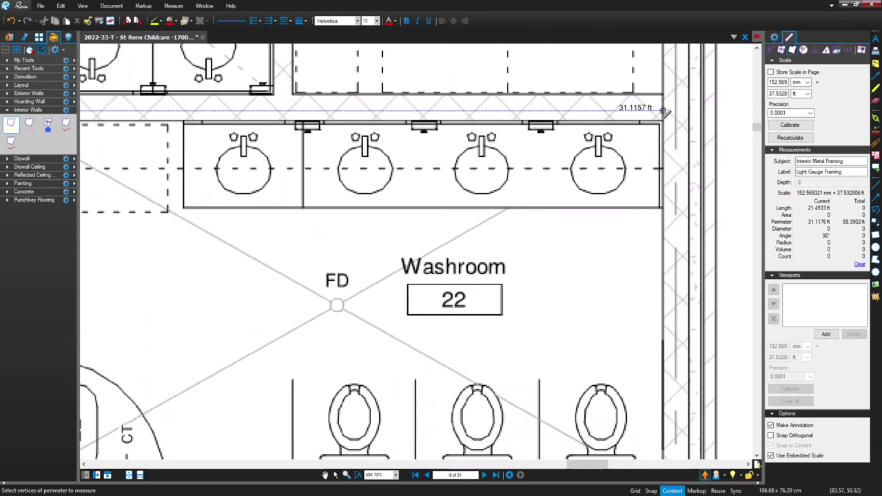
{"action": "left_click", "coordinate": [665, 111]}
{"action": "scroll", "coordinate": [664, 111], "scroll_direction": "down", "scroll_amount": 10}
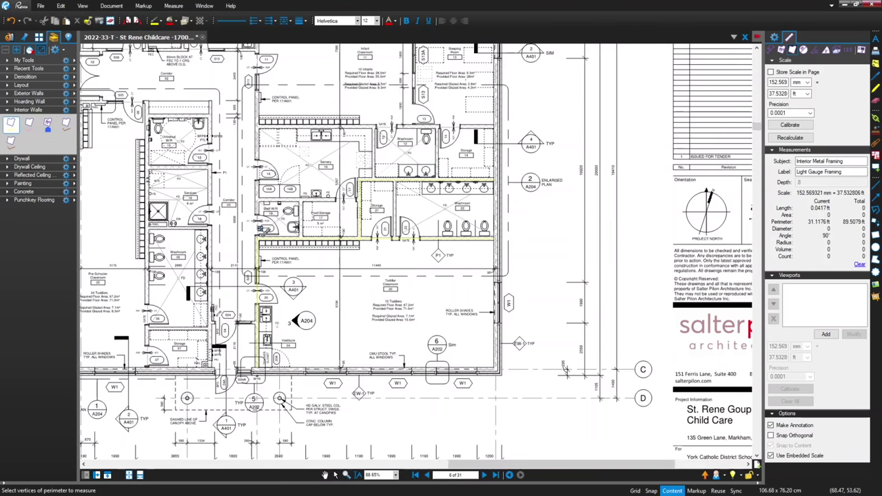
{"action": "scroll", "coordinate": [262, 228], "scroll_direction": "up", "scroll_amount": 4}
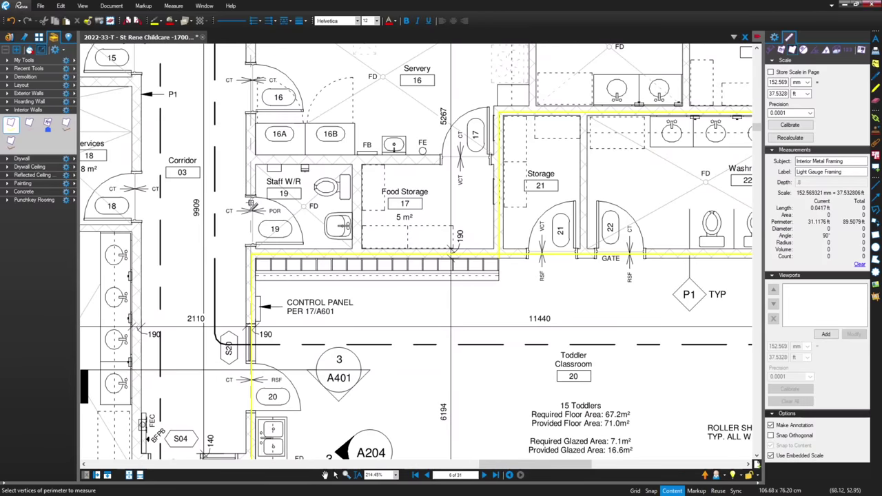
- Trace the corridor-side framing wall north past the Control Panel and finish it
{"action": "scroll", "coordinate": [246, 228], "scroll_direction": "up", "scroll_amount": 4}
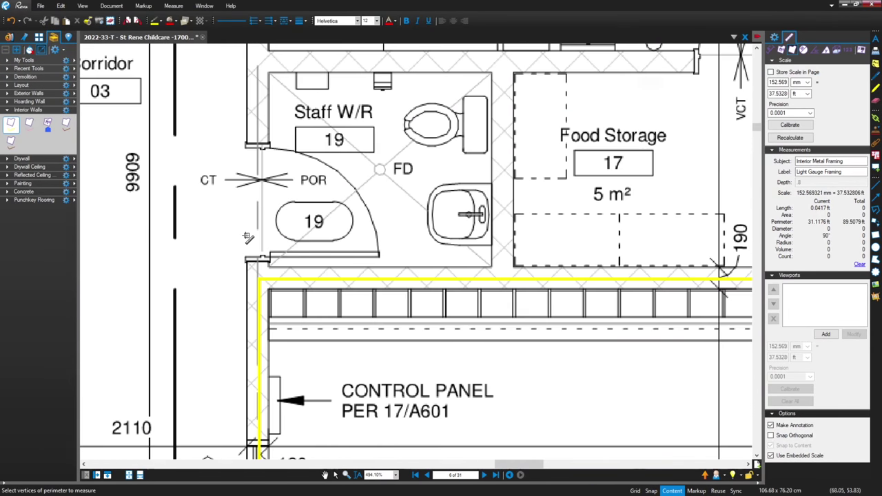
{"action": "left_click", "coordinate": [258, 279]}
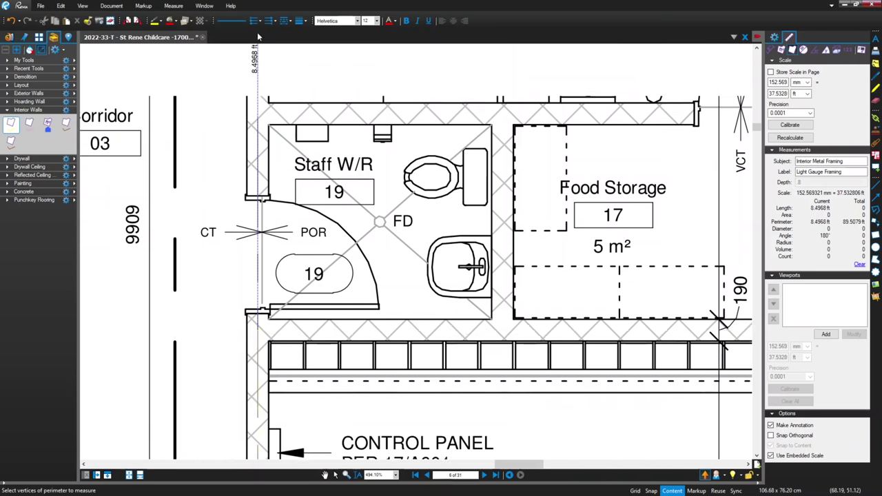
{"action": "scroll", "coordinate": [258, 202], "scroll_direction": "down", "scroll_amount": 3}
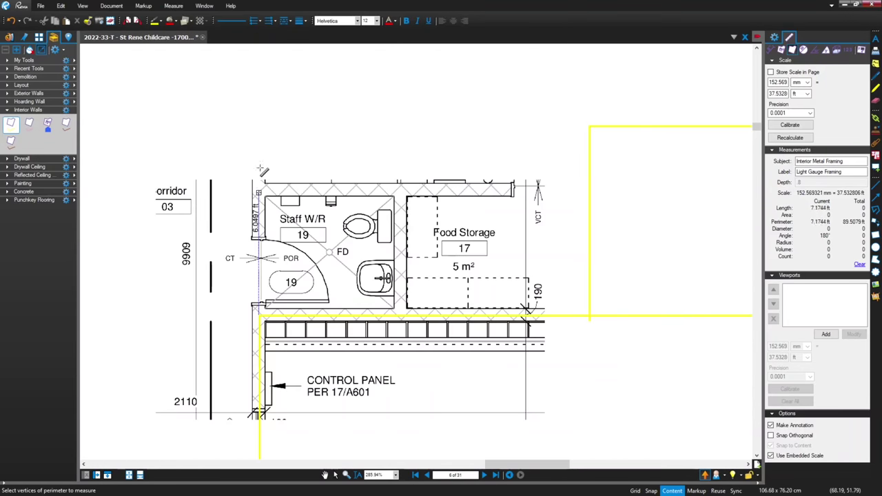
{"action": "scroll", "coordinate": [259, 165], "scroll_direction": "down", "scroll_amount": 3}
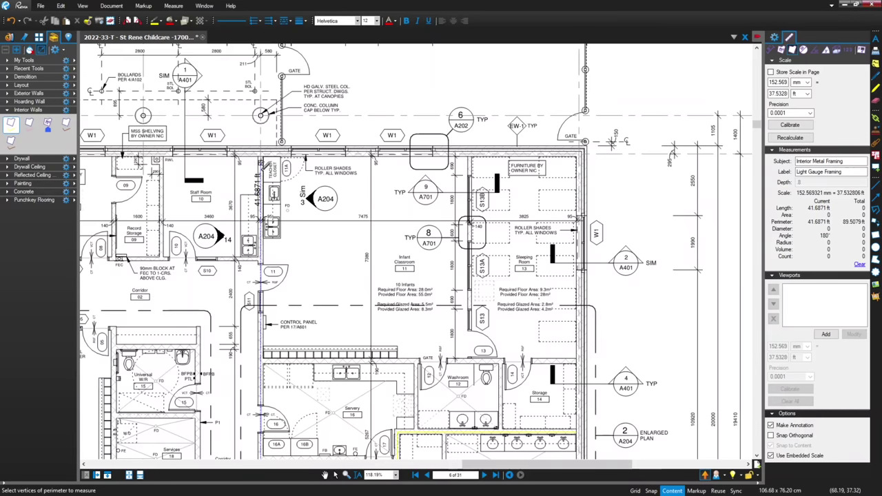
{"action": "scroll", "coordinate": [264, 160], "scroll_direction": "up", "scroll_amount": 4}
{"action": "scroll", "coordinate": [264, 160], "scroll_direction": "up", "scroll_amount": 2}
{"action": "left_click", "coordinate": [264, 158]}
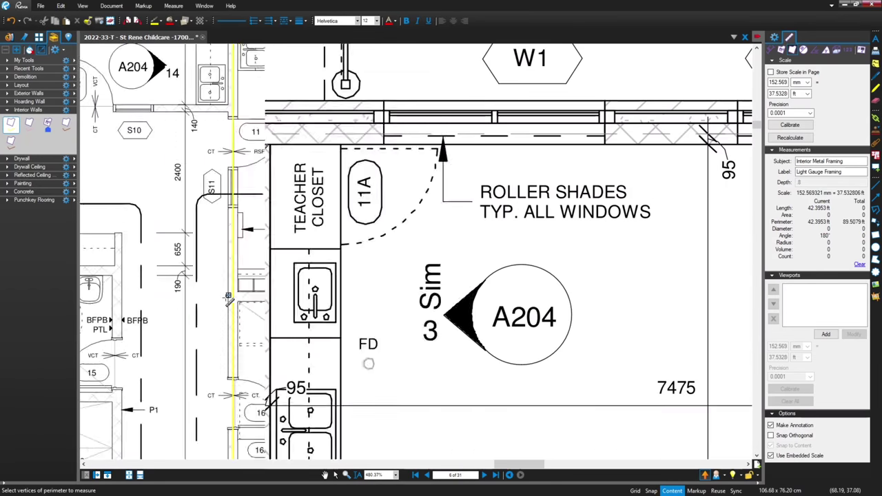
{"action": "double_click", "coordinate": [229, 298]}
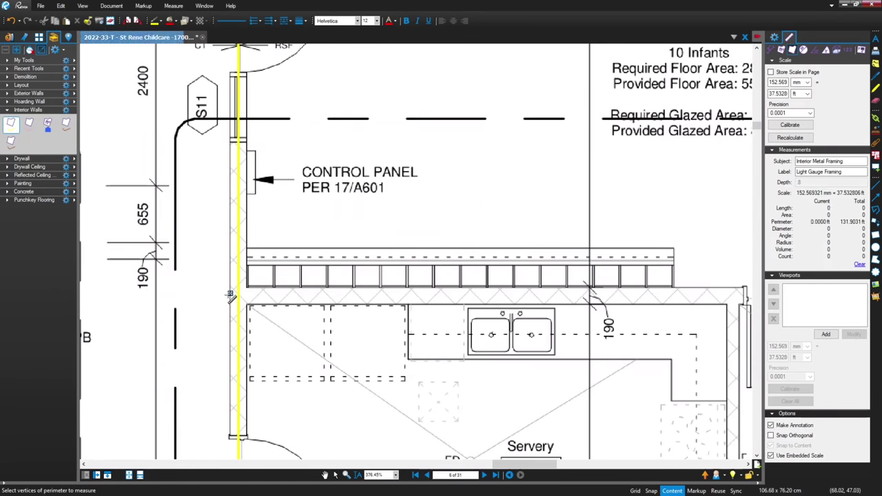
- Trace the GATE wall above Washroom 12 and Storage 14, bringing the total to 170.0381 ft
{"action": "left_click", "coordinate": [230, 297]}
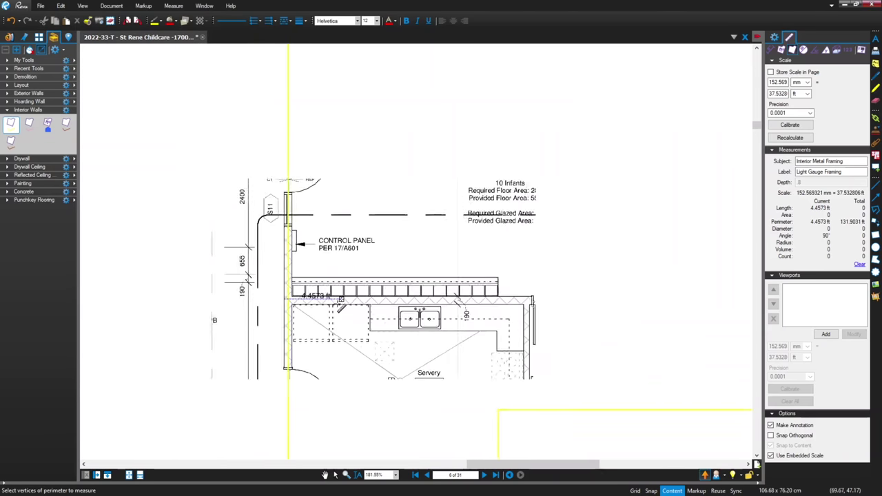
{"action": "scroll", "coordinate": [334, 307], "scroll_direction": "down", "scroll_amount": 5}
{"action": "scroll", "coordinate": [349, 307], "scroll_direction": "up", "scroll_amount": 3}
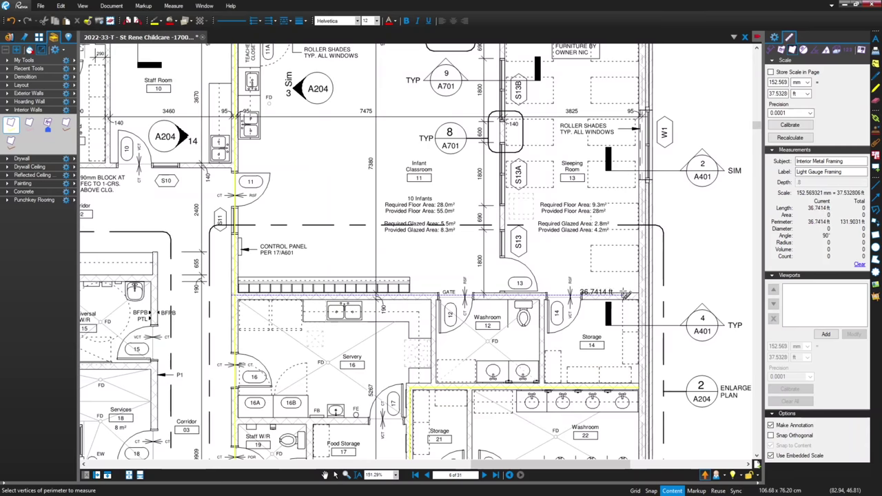
{"action": "scroll", "coordinate": [640, 298], "scroll_direction": "up", "scroll_amount": 2}
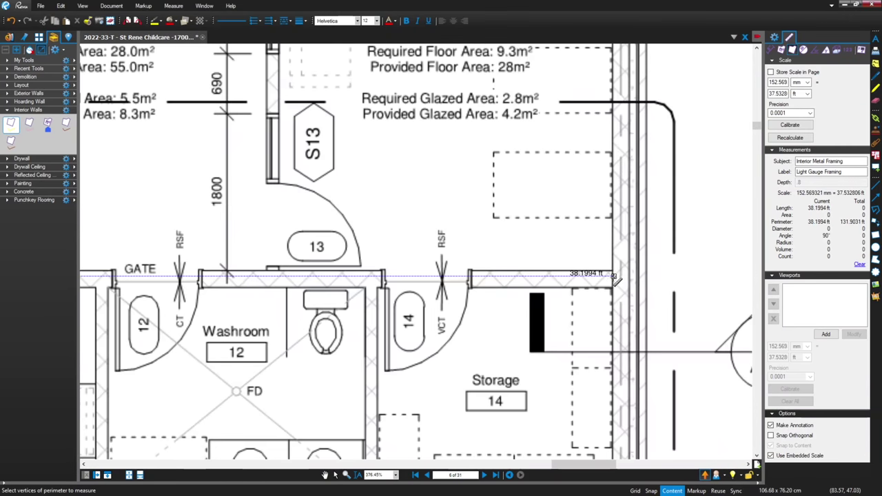
{"action": "double_click", "coordinate": [615, 279]}
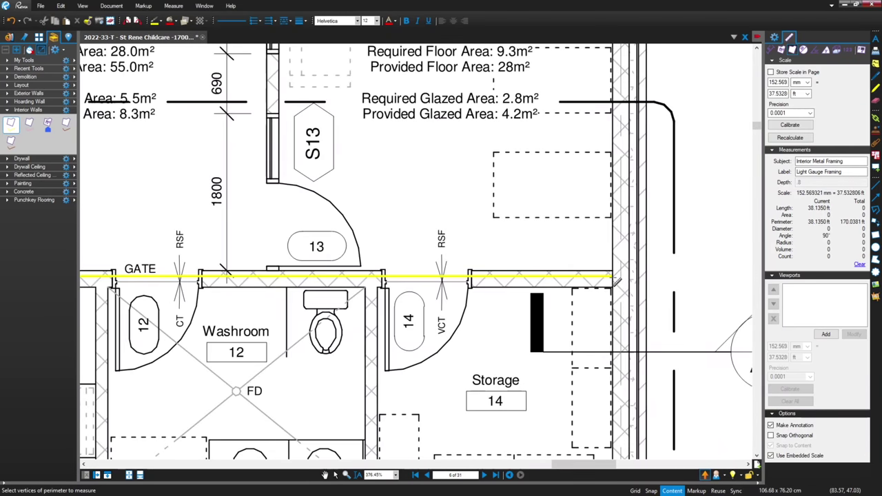
- Add a framing point on the wall between Washroom 12 and Storage 14
{"action": "scroll", "coordinate": [373, 286], "scroll_direction": "up", "scroll_amount": 2}
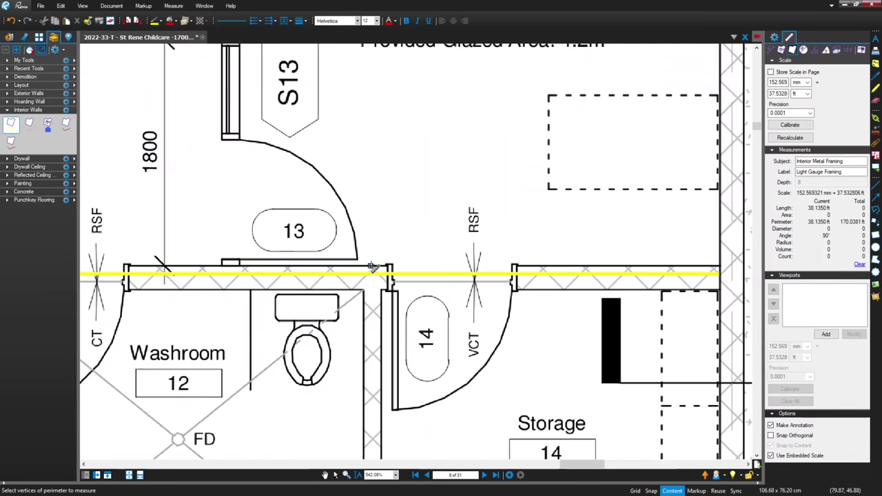
{"action": "scroll", "coordinate": [372, 267], "scroll_direction": "down", "scroll_amount": 10}
{"action": "scroll", "coordinate": [365, 390], "scroll_direction": "up", "scroll_amount": 6}
{"action": "scroll", "coordinate": [370, 391], "scroll_direction": "up", "scroll_amount": 4}
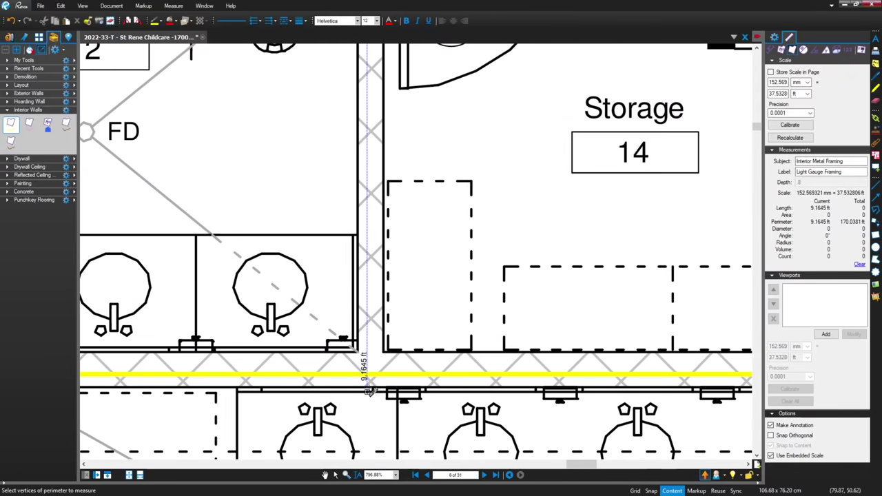
{"action": "left_click", "coordinate": [368, 386]}
{"action": "scroll", "coordinate": [369, 388], "scroll_direction": "down", "scroll_amount": 3}
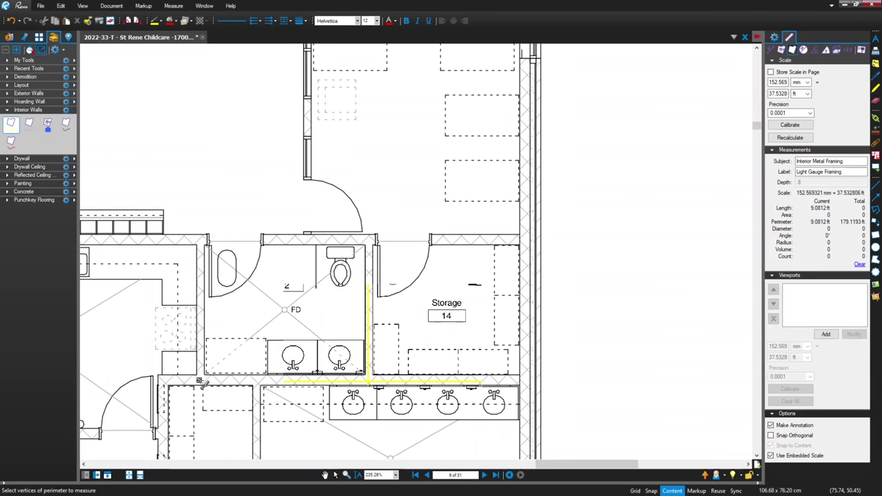
- Trace Washroom 12's west wall up to the GATE corner, raising the total to 188.2005 ft
{"action": "scroll", "coordinate": [201, 386], "scroll_direction": "up", "scroll_amount": 5}
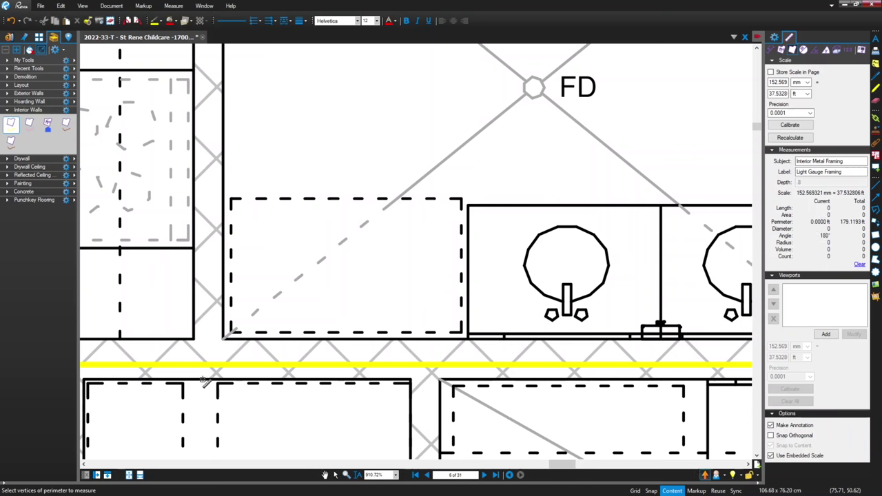
{"action": "scroll", "coordinate": [204, 383], "scroll_direction": "down", "scroll_amount": 3}
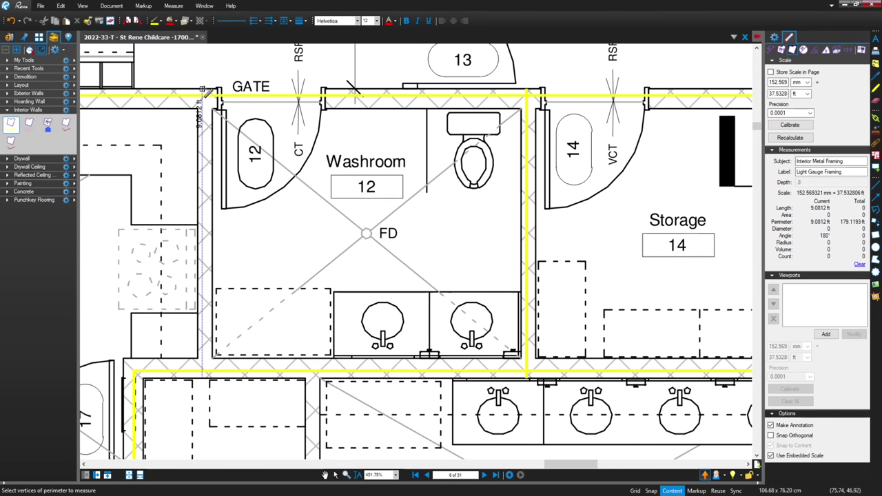
{"action": "left_click", "coordinate": [203, 91]}
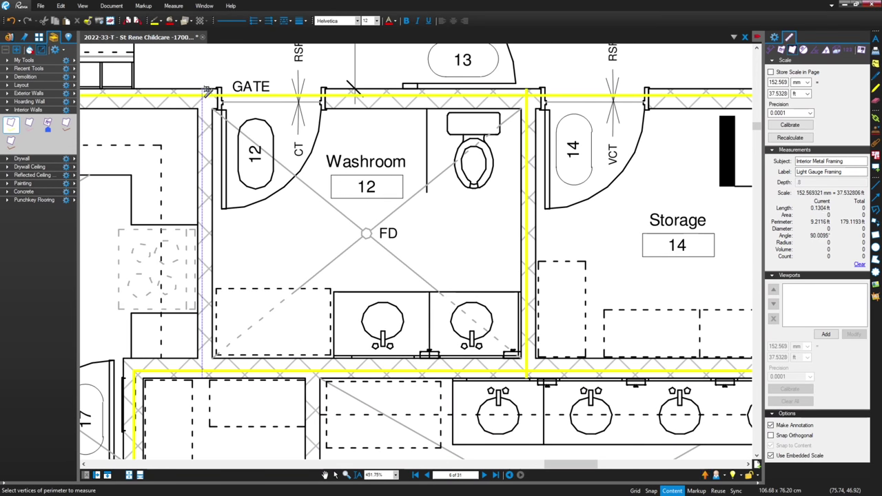
{"action": "double_click", "coordinate": [205, 90]}
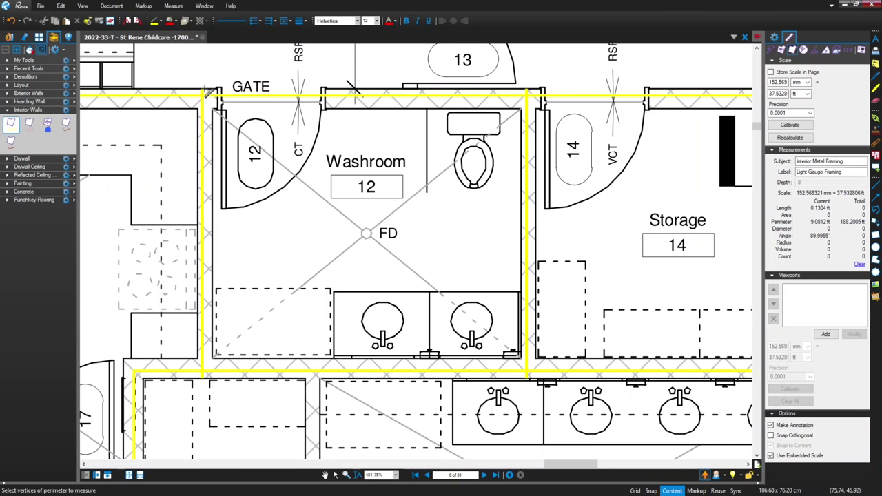
- Stop measuring and pan the plan to reveal the Servery and surrounding rooms
{"action": "scroll", "coordinate": [188, 149], "scroll_direction": "down", "scroll_amount": 5}
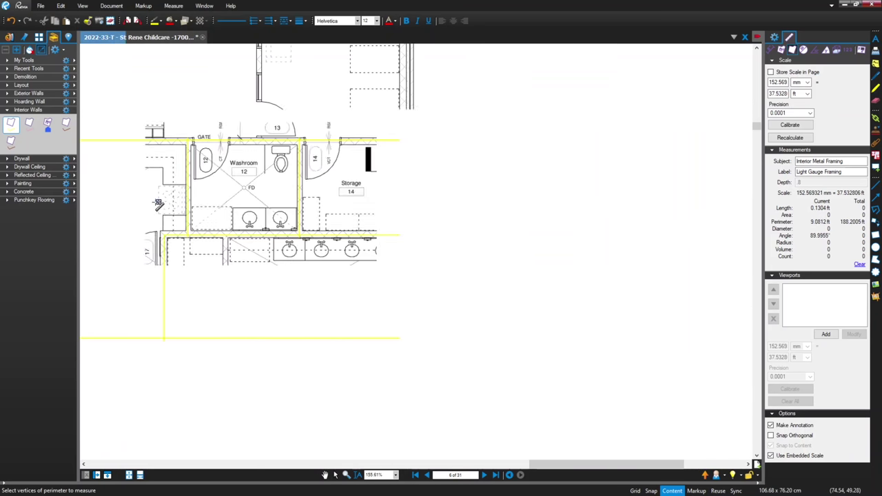
{"action": "scroll", "coordinate": [159, 204], "scroll_direction": "up", "scroll_amount": 1}
{"action": "key", "text": "Escape"}
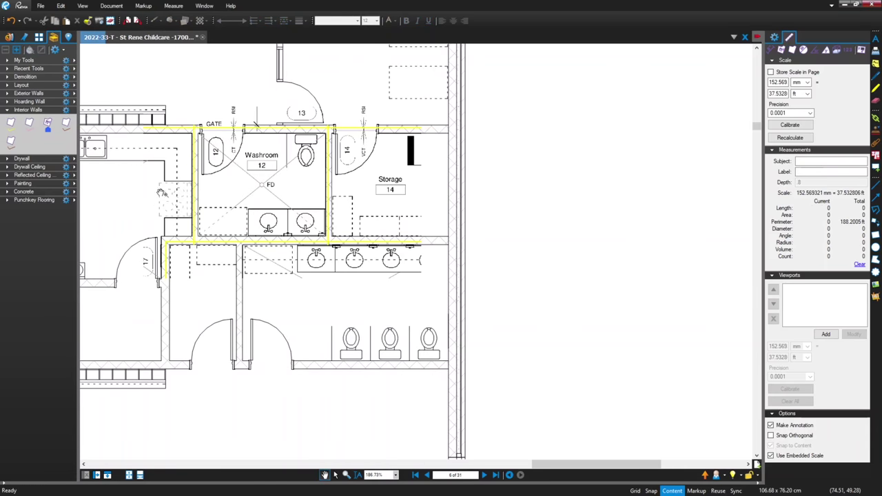
{"action": "left_click_drag", "start_coordinate": [123, 190], "coordinate": [213, 252]}
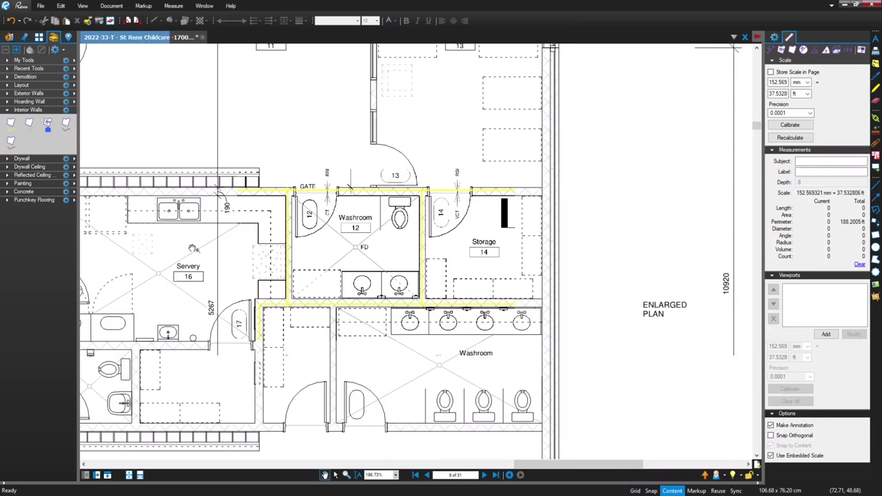
- Zoom and pan right until the Infant Classroom and Sleeping Room walls are visible
{"action": "scroll", "coordinate": [219, 273], "scroll_direction": "left", "scroll_amount": 2}
{"action": "scroll", "coordinate": [222, 281], "scroll_direction": "left", "scroll_amount": 2}
{"action": "scroll", "coordinate": [223, 282], "scroll_direction": "up", "scroll_amount": 1}
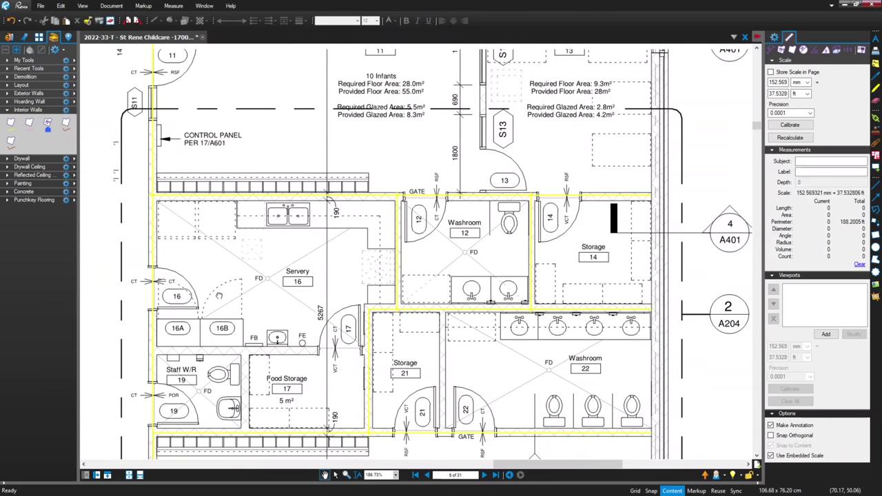
{"action": "scroll", "coordinate": [276, 228], "scroll_direction": "down", "scroll_amount": 4}
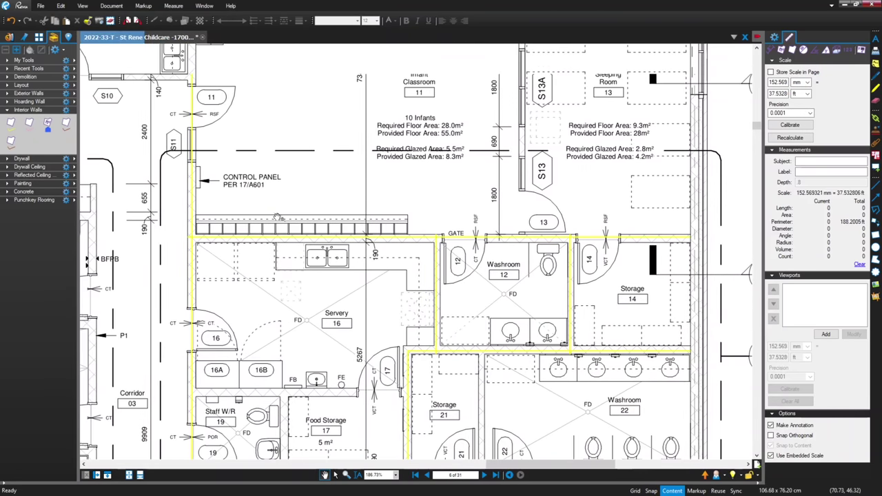
{"action": "scroll", "coordinate": [260, 210], "scroll_direction": "down", "scroll_amount": 4}
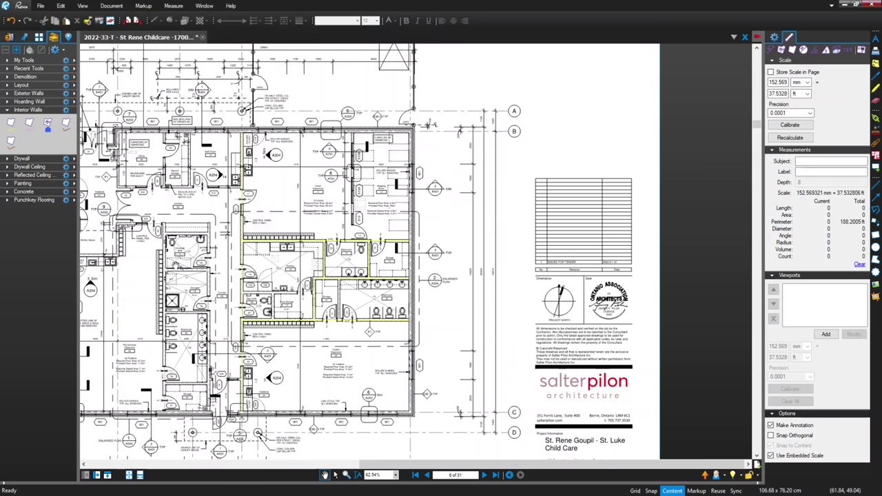
{"action": "scroll", "coordinate": [169, 138], "scroll_direction": "up", "scroll_amount": 5}
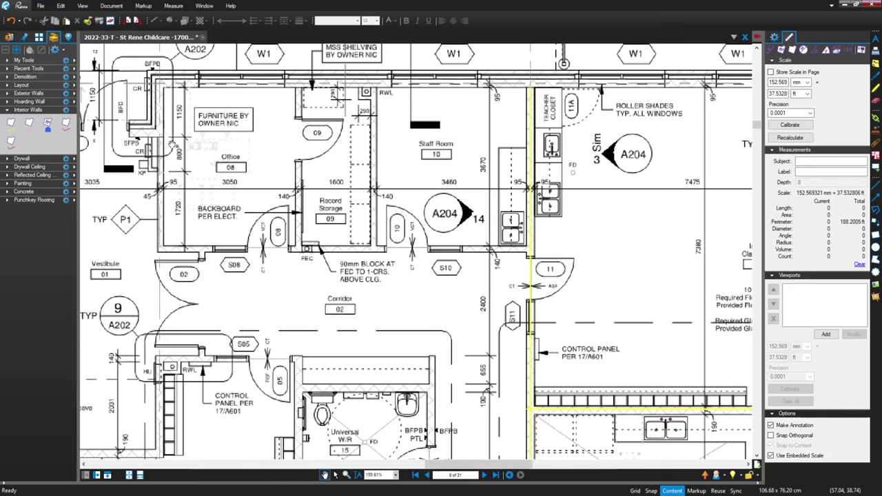
{"action": "scroll", "coordinate": [171, 145], "scroll_direction": "up", "scroll_amount": 3}
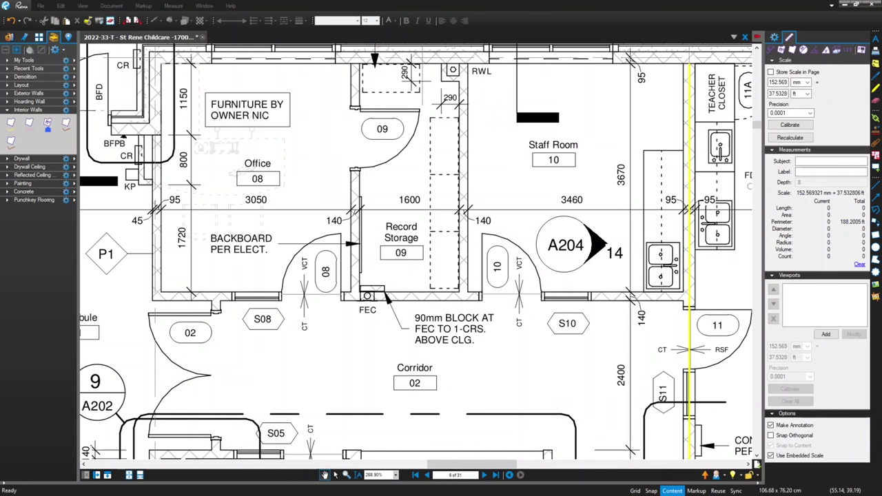
{"action": "scroll", "coordinate": [154, 221], "scroll_direction": "down", "scroll_amount": 3}
{"action": "left_click_drag", "start_coordinate": [559, 288], "coordinate": [324, 198]}
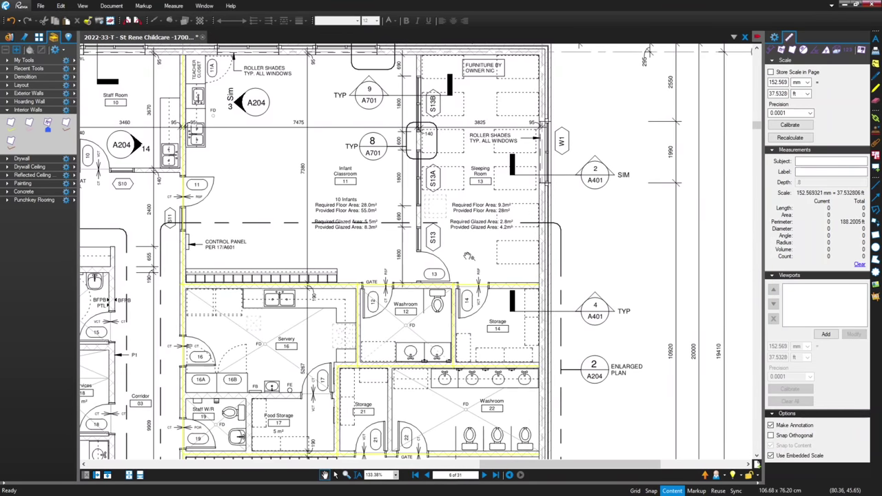
{"action": "left_click_drag", "start_coordinate": [452, 256], "coordinate": [410, 211]}
{"action": "scroll", "coordinate": [395, 129], "scroll_direction": "up", "scroll_amount": 3}
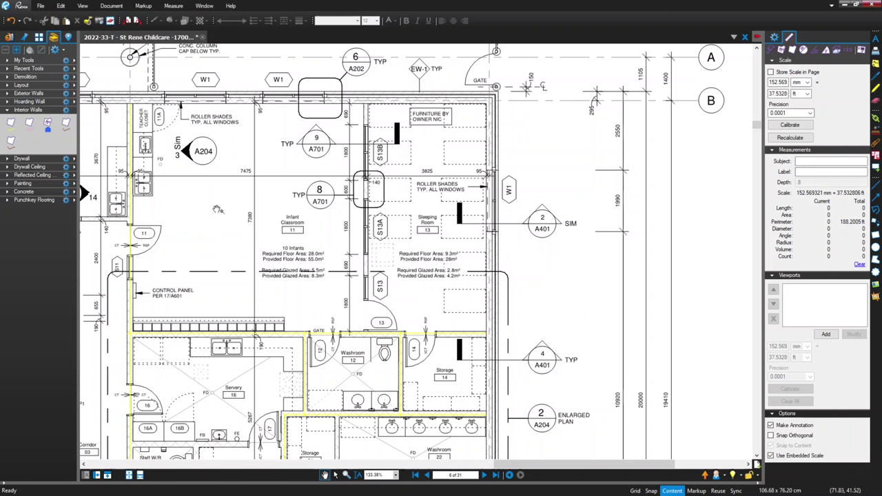
{"action": "scroll", "coordinate": [197, 220], "scroll_direction": "up", "scroll_amount": 1}
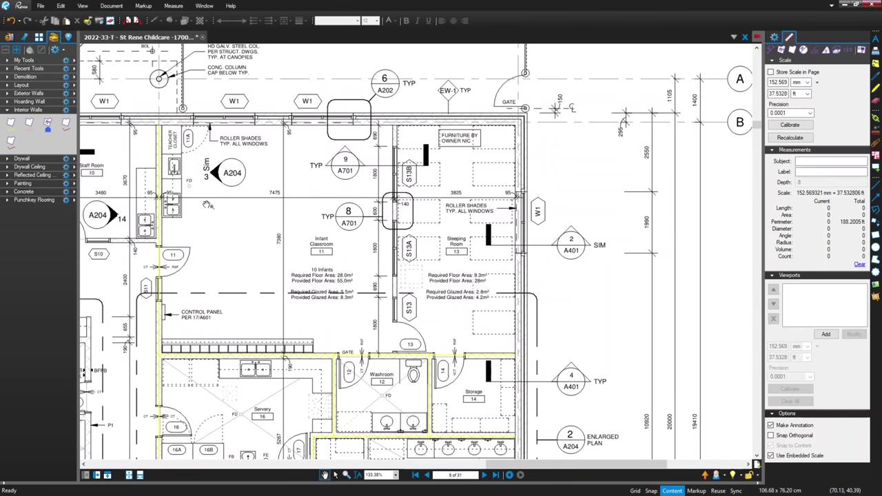
- Trace a 24.2026 ft Interior Metal Framing run up the Infant Classroom–Sleeping Room wall, totalling 212.4031 ft
{"action": "left_click", "coordinate": [10, 125]}
{"action": "scroll", "coordinate": [393, 353], "scroll_direction": "up", "scroll_amount": 3}
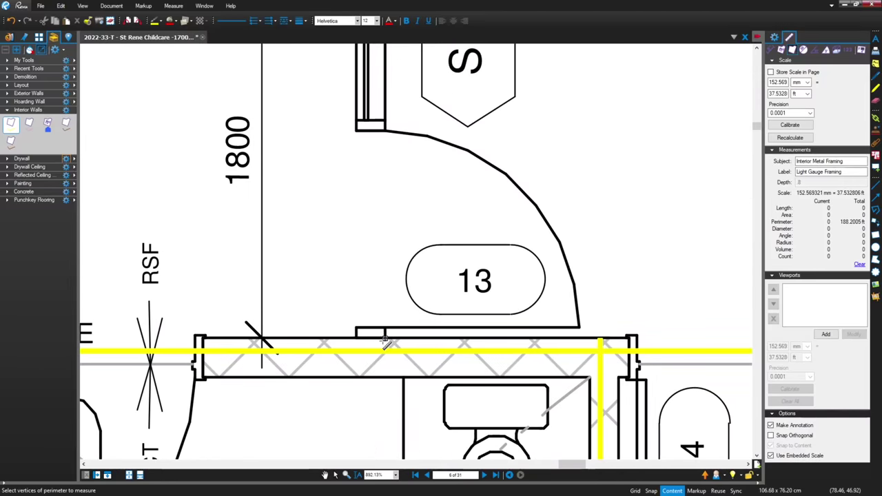
{"action": "left_click", "coordinate": [369, 340]}
{"action": "scroll", "coordinate": [370, 340], "scroll_direction": "down", "scroll_amount": 2}
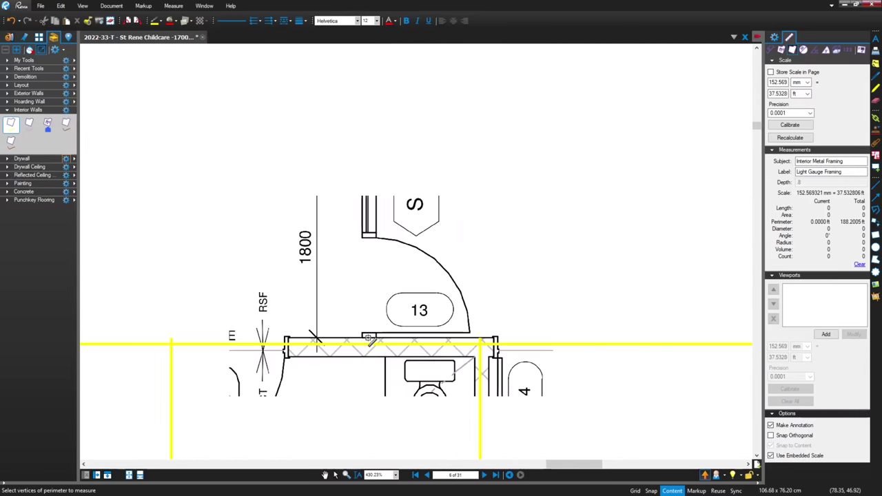
{"action": "scroll", "coordinate": [386, 152], "scroll_direction": "down", "scroll_amount": 1}
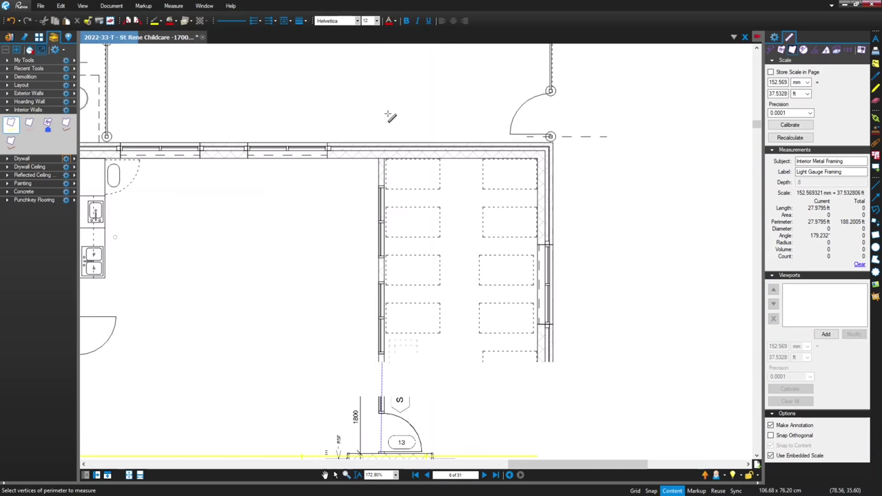
{"action": "scroll", "coordinate": [379, 158], "scroll_direction": "up", "scroll_amount": 3}
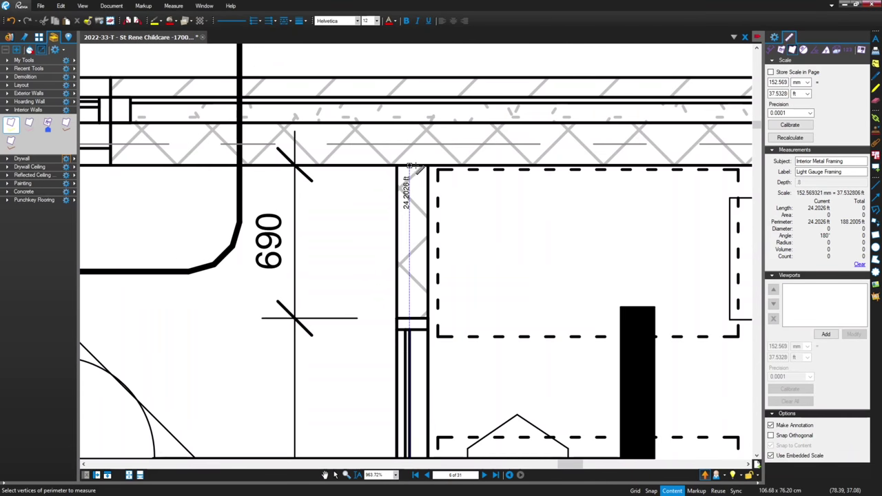
{"action": "left_click", "coordinate": [410, 166]}
{"action": "scroll", "coordinate": [376, 191], "scroll_direction": "down", "scroll_amount": 10}
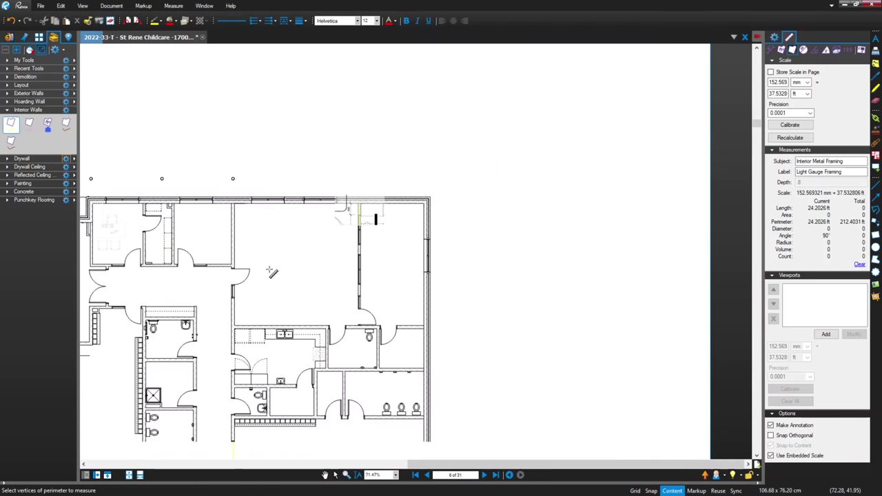
- End the perimeter measurement and pan across the full plan toward the Pre-Schooler and Toddler Classrooms
{"action": "key", "text": "Escape"}
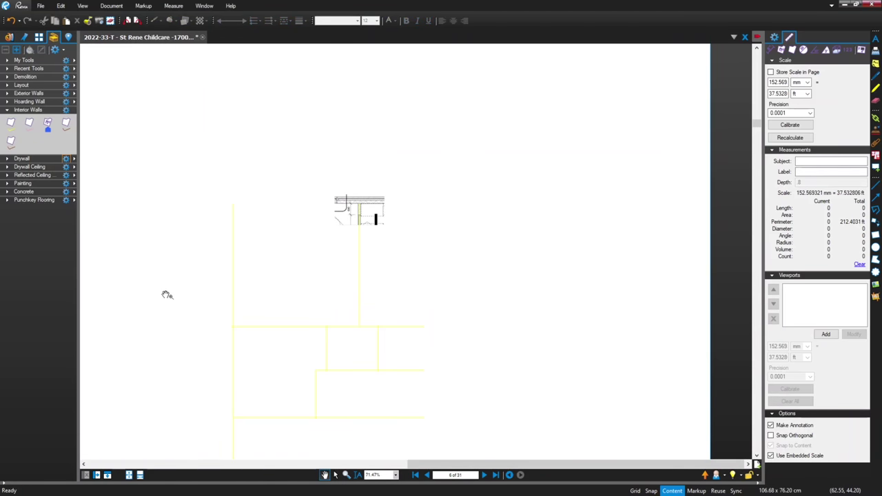
{"action": "left_click_drag", "start_coordinate": [167, 280], "coordinate": [205, 249]}
{"action": "left_click_drag", "start_coordinate": [164, 286], "coordinate": [201, 261]}
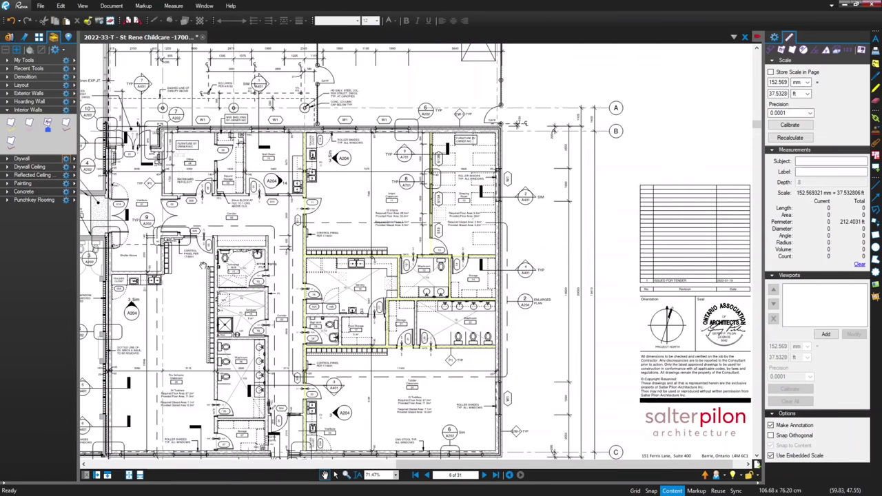
{"action": "left_click_drag", "start_coordinate": [172, 266], "coordinate": [215, 247]}
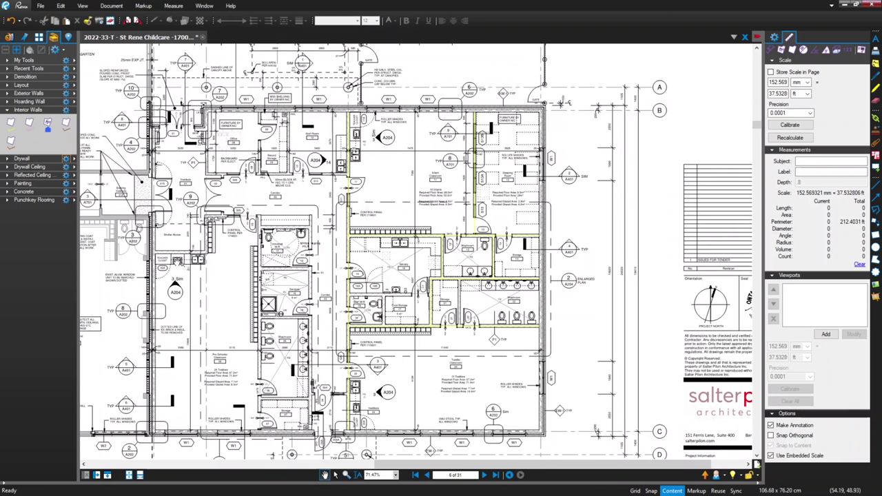
{"action": "scroll", "coordinate": [178, 262], "scroll_direction": "up", "scroll_amount": 3}
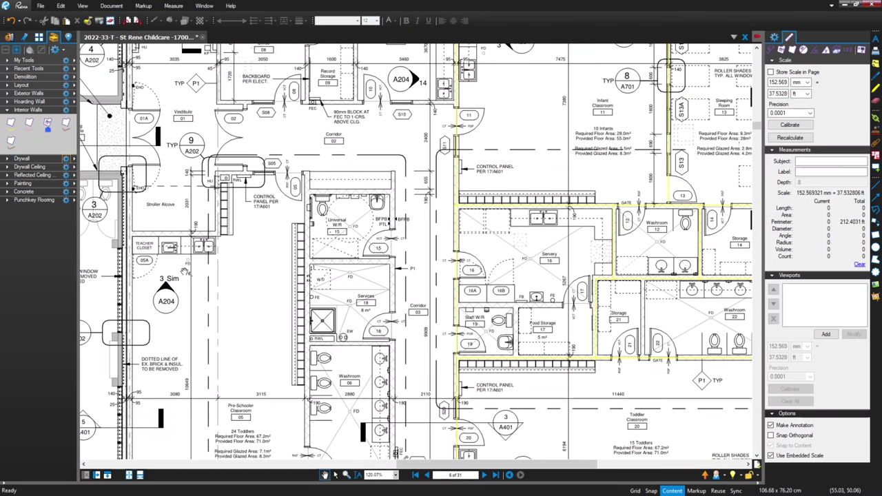
{"action": "left_click_drag", "start_coordinate": [184, 270], "coordinate": [207, 276]}
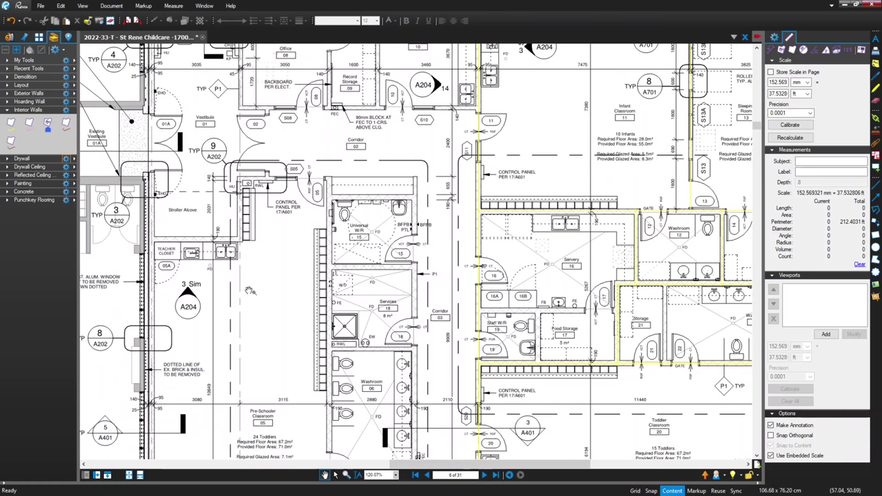
{"action": "left_click_drag", "start_coordinate": [263, 314], "coordinate": [259, 261]}
{"action": "left_click_drag", "start_coordinate": [269, 297], "coordinate": [237, 255]}
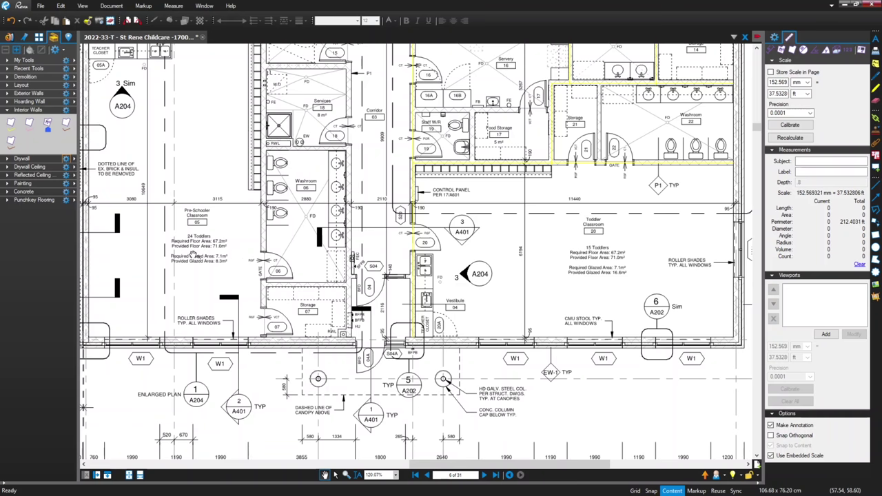
- Review the classroom walls, the washrooms and Servery above, and the canopy column grid below
{"action": "left_click_drag", "start_coordinate": [153, 287], "coordinate": [176, 284]}
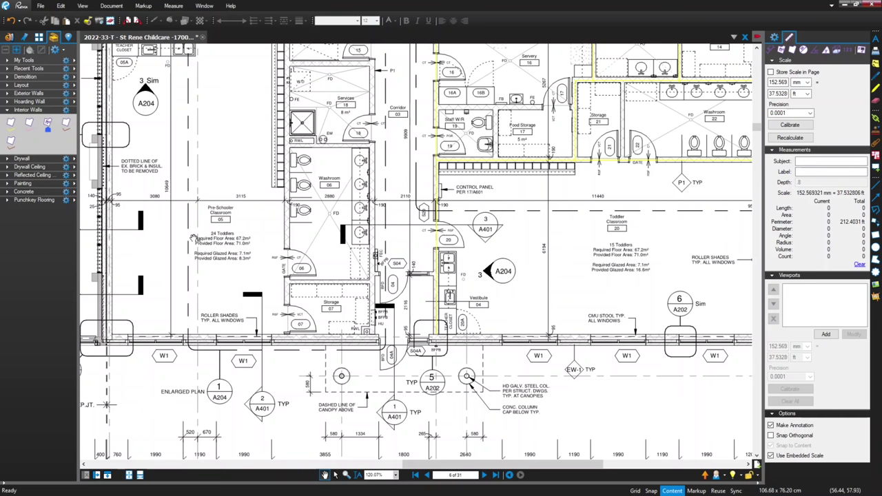
{"action": "left_click_drag", "start_coordinate": [194, 221], "coordinate": [212, 243]}
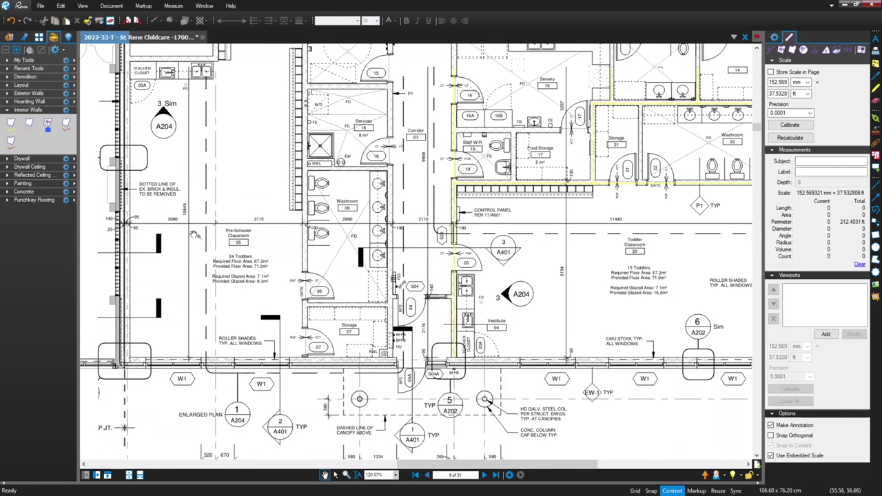
{"action": "left_click_drag", "start_coordinate": [266, 277], "coordinate": [228, 282]}
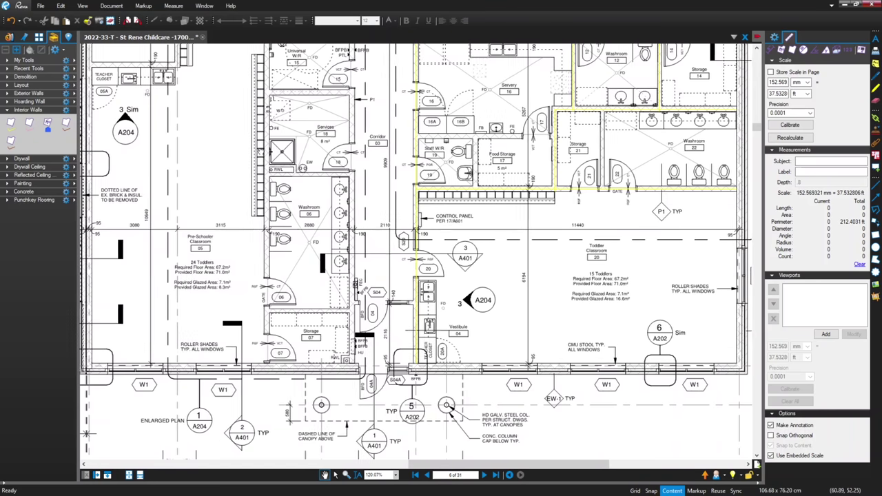
{"action": "left_click_drag", "start_coordinate": [269, 157], "coordinate": [253, 184]}
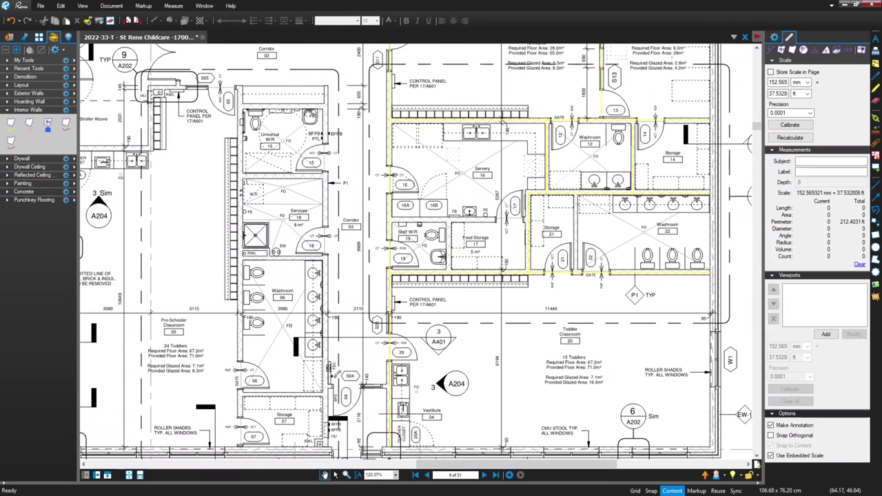
{"action": "left_click_drag", "start_coordinate": [204, 174], "coordinate": [217, 246]}
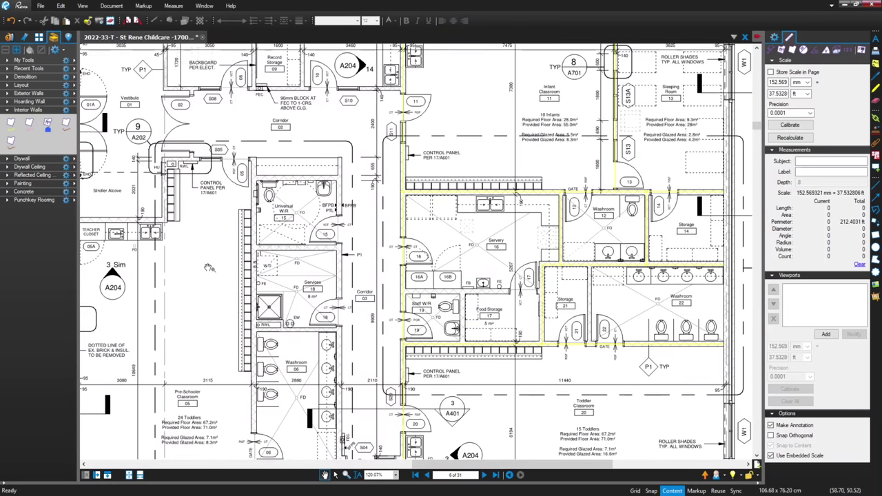
{"action": "scroll", "coordinate": [214, 250], "scroll_direction": "down", "scroll_amount": 3}
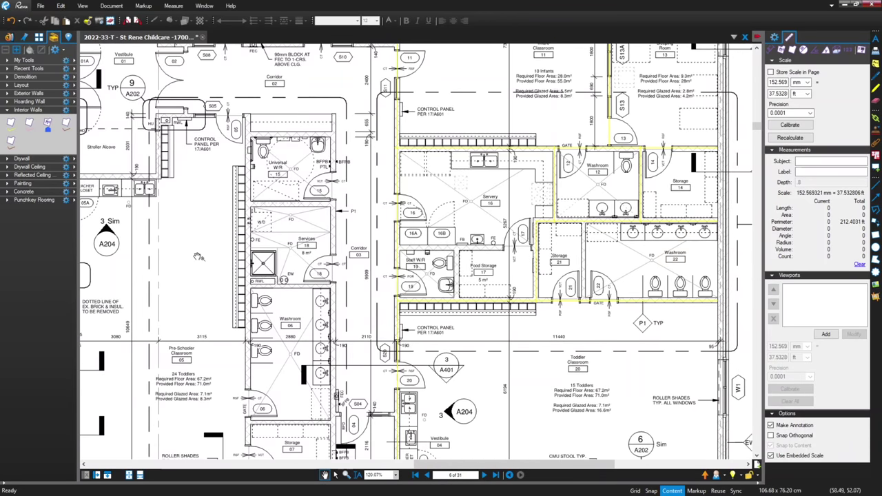
{"action": "scroll", "coordinate": [195, 276], "scroll_direction": "down", "scroll_amount": 5}
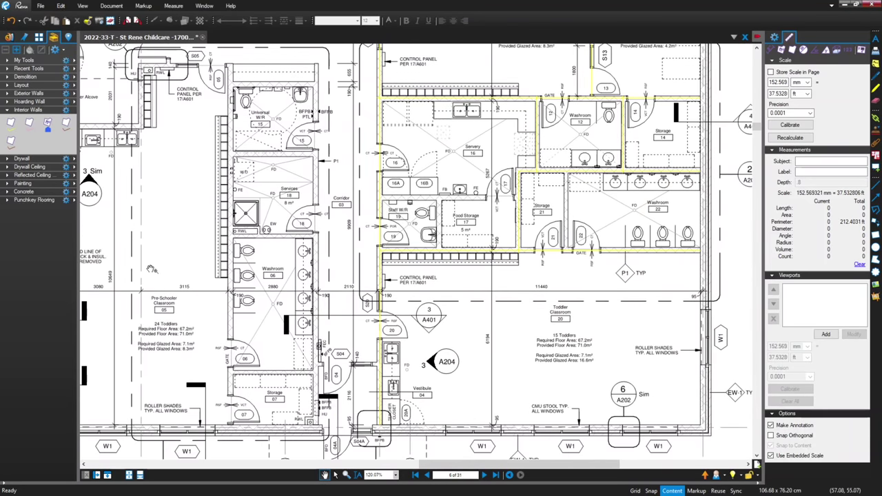
{"action": "scroll", "coordinate": [169, 289], "scroll_direction": "down", "scroll_amount": 5}
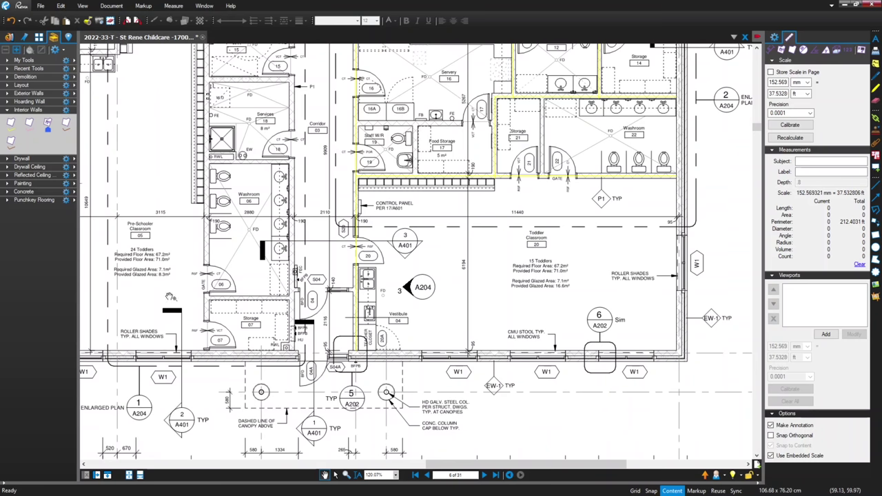
{"action": "scroll", "coordinate": [169, 302], "scroll_direction": "down", "scroll_amount": 1}
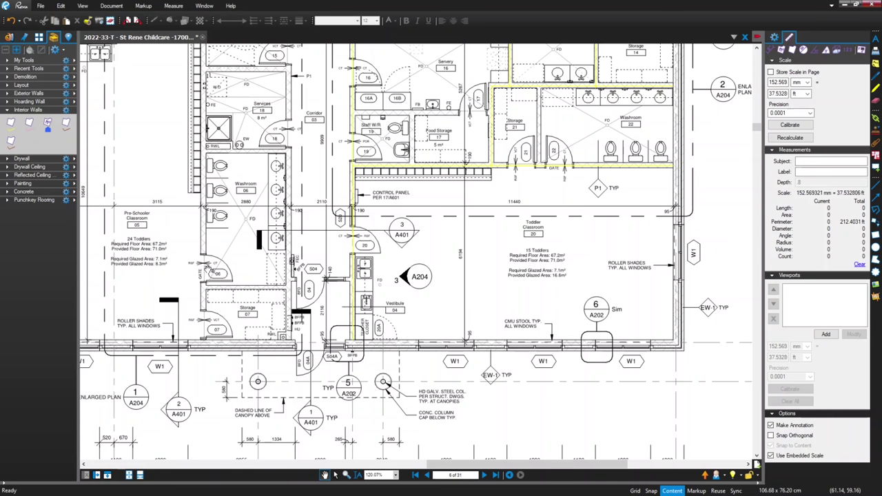
{"action": "scroll", "coordinate": [171, 225], "scroll_direction": "up", "scroll_amount": 3}
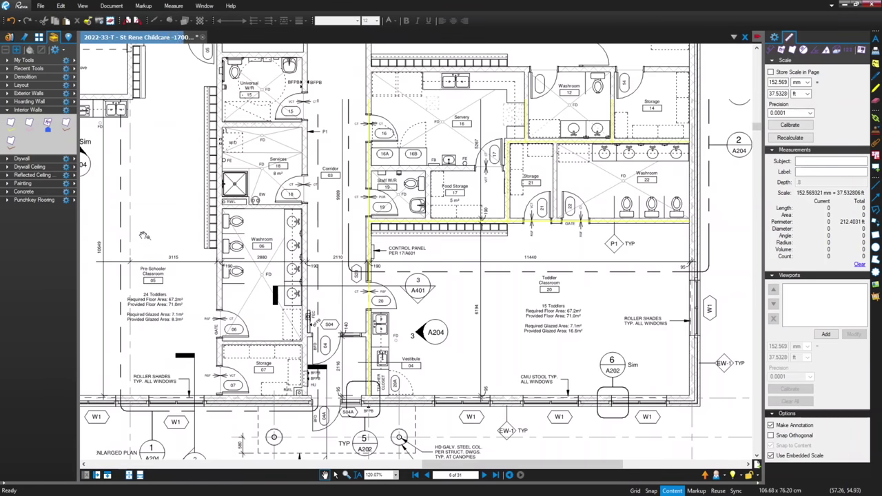
{"action": "scroll", "coordinate": [162, 245], "scroll_direction": "up", "scroll_amount": 3}
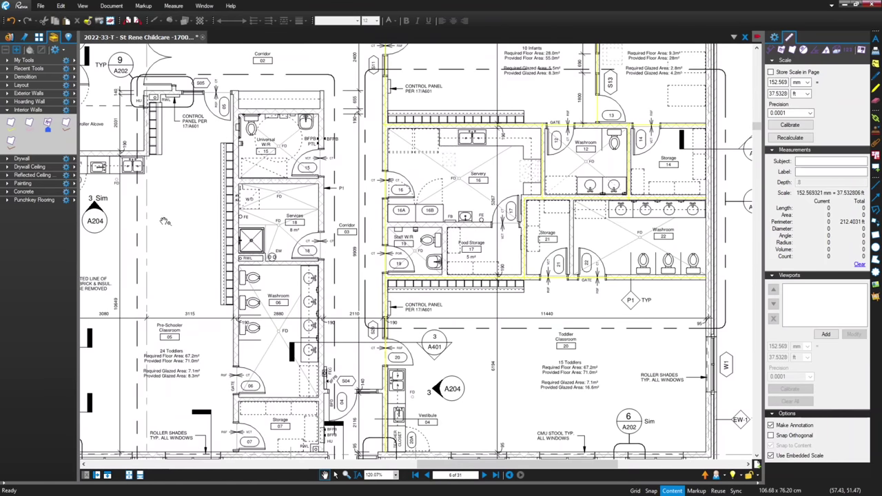
{"action": "mouse_move", "coordinate": [164, 221]}
{"action": "left_mouse_down"}
{"action": "mouse_move", "coordinate": [195, 224]}
{"action": "mouse_move", "coordinate": [206, 241]}
{"action": "mouse_move", "coordinate": [198, 241]}
{"action": "mouse_move", "coordinate": [213, 236]}
{"action": "left_mouse_up"}
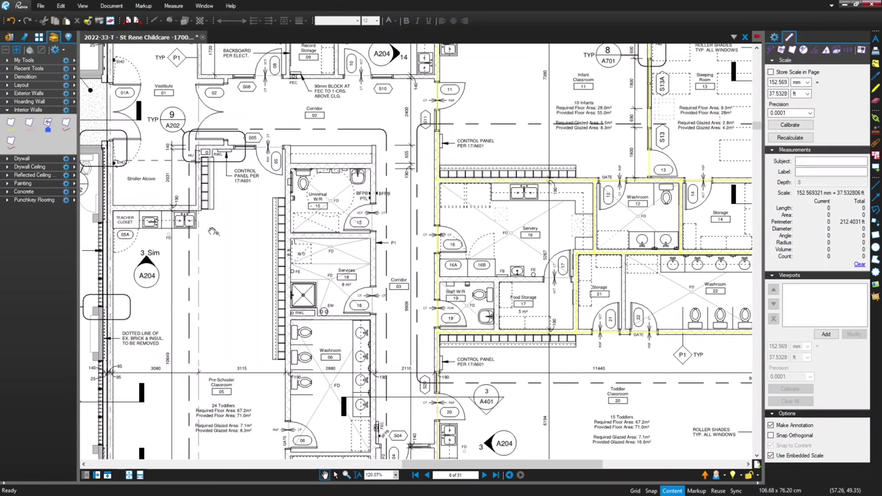
{"action": "left_click_drag", "start_coordinate": [237, 274], "coordinate": [208, 178]}
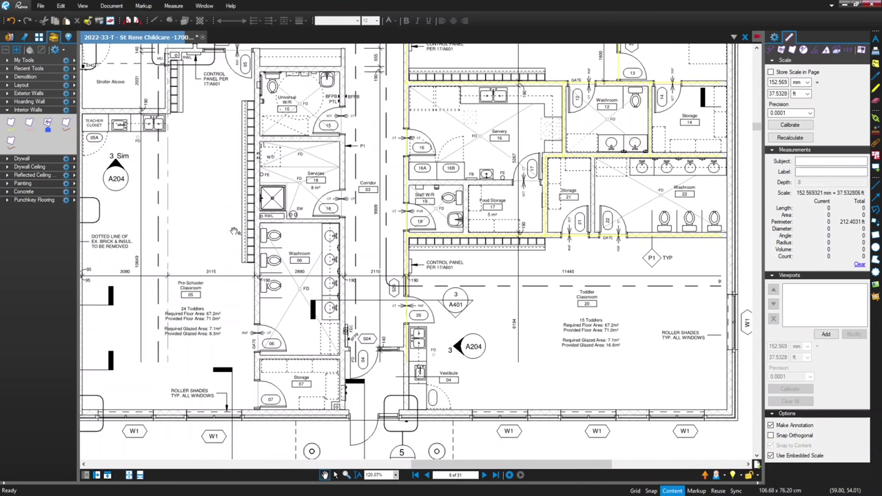
{"action": "left_click_drag", "start_coordinate": [272, 390], "coordinate": [223, 332]}
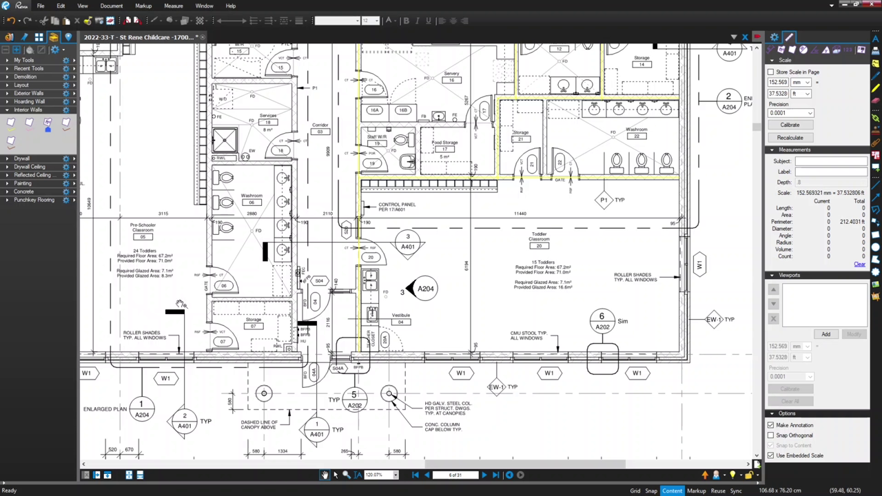
- Trace the 42.6566 ft framing wall beside S11 (total 255.0597 ft), then start the next at the washroom corner
{"action": "left_click", "coordinate": [11, 123]}
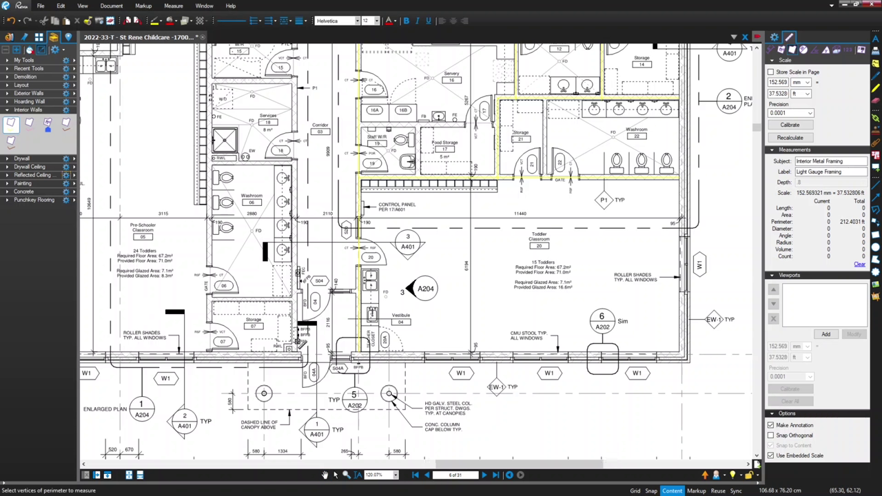
{"action": "scroll", "coordinate": [304, 338], "scroll_direction": "up", "scroll_amount": 8}
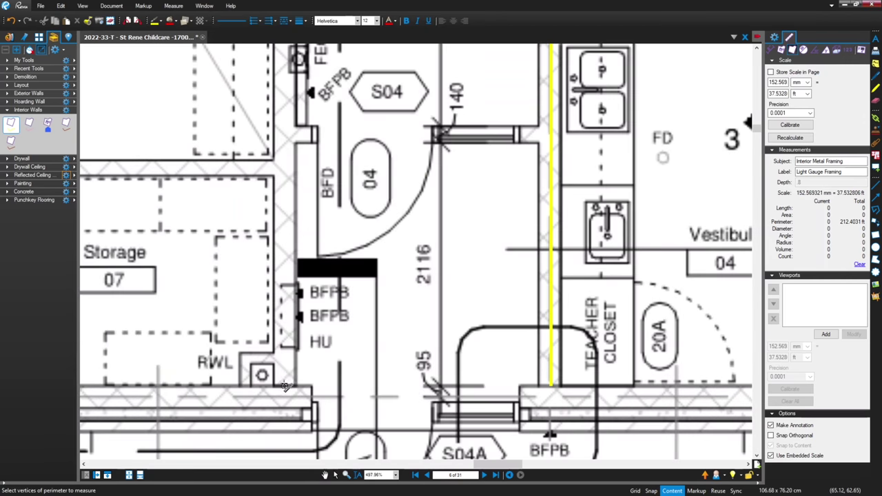
{"action": "left_click", "coordinate": [285, 376]}
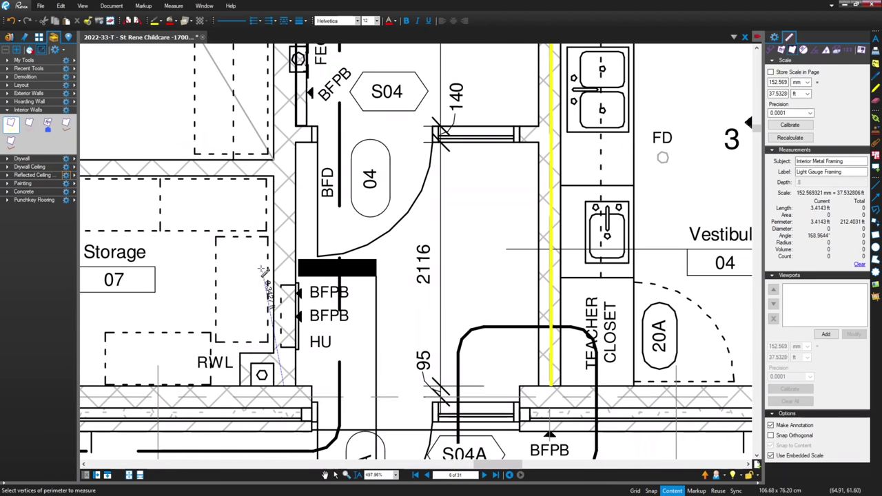
{"action": "scroll", "coordinate": [271, 193], "scroll_direction": "down", "scroll_amount": 4}
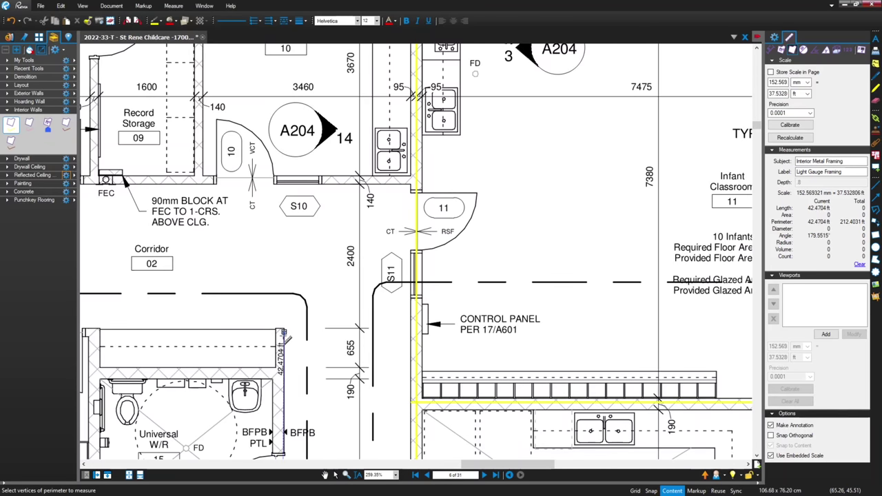
{"action": "scroll", "coordinate": [277, 337], "scroll_direction": "up", "scroll_amount": 3}
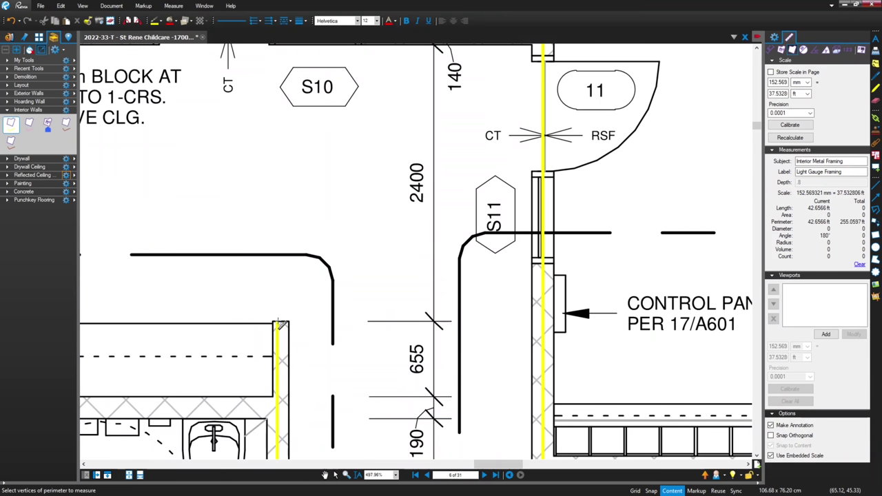
{"action": "scroll", "coordinate": [278, 324], "scroll_direction": "down", "scroll_amount": 6}
{"action": "scroll", "coordinate": [211, 389], "scroll_direction": "up", "scroll_amount": 3}
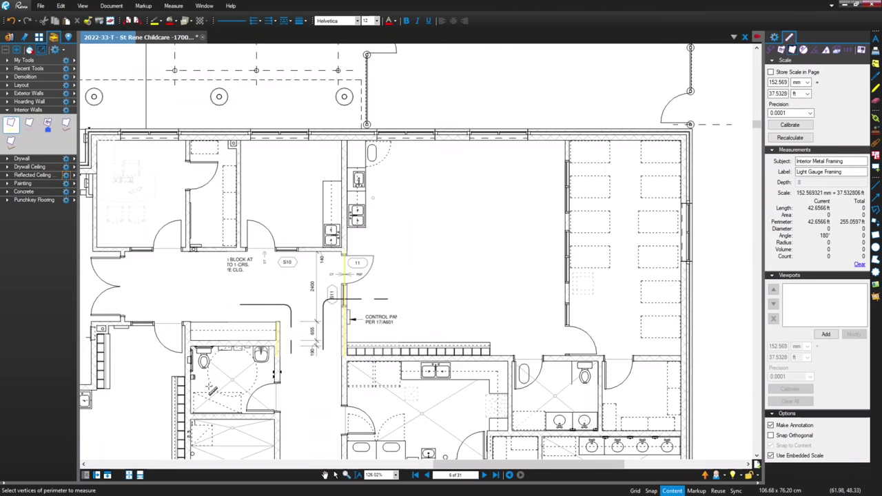
{"action": "scroll", "coordinate": [186, 338], "scroll_direction": "up", "scroll_amount": 3}
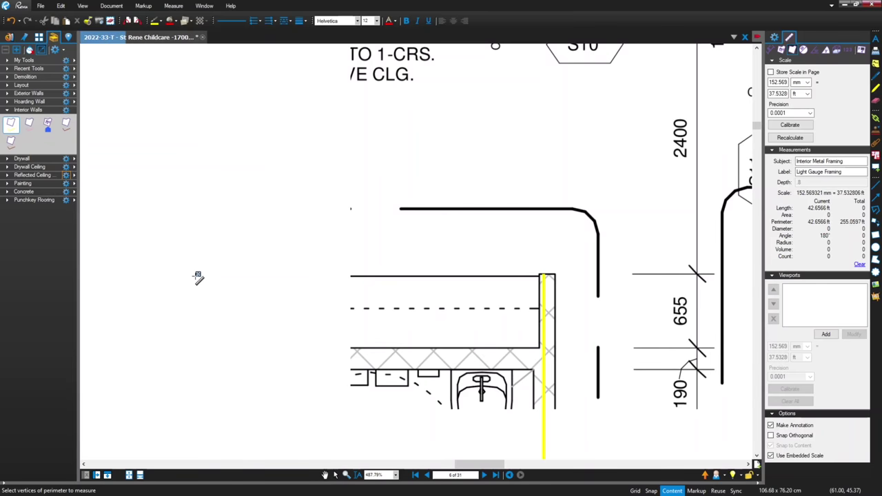
{"action": "left_click", "coordinate": [195, 274]}
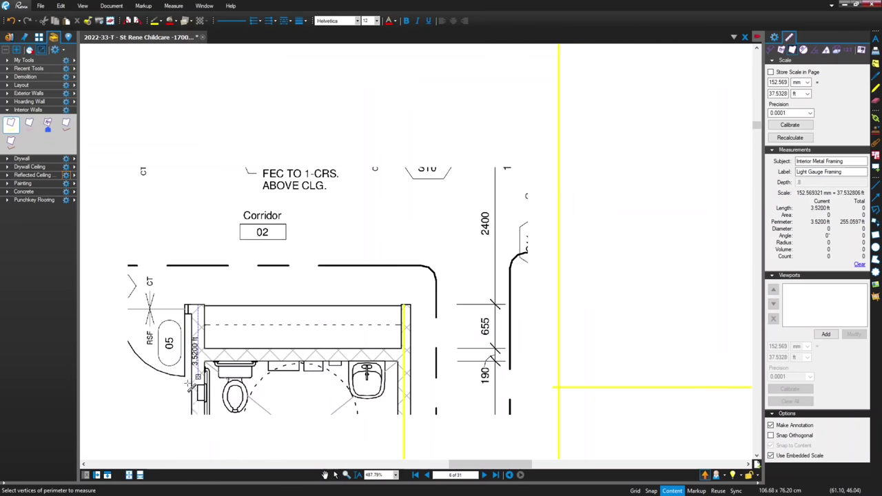
- Finish the 42.66 ft yellow wall trace running down beside washroom 06
{"action": "scroll", "coordinate": [193, 474], "scroll_direction": "down", "scroll_amount": 2}
{"action": "scroll", "coordinate": [193, 474], "scroll_direction": "down", "scroll_amount": 4}
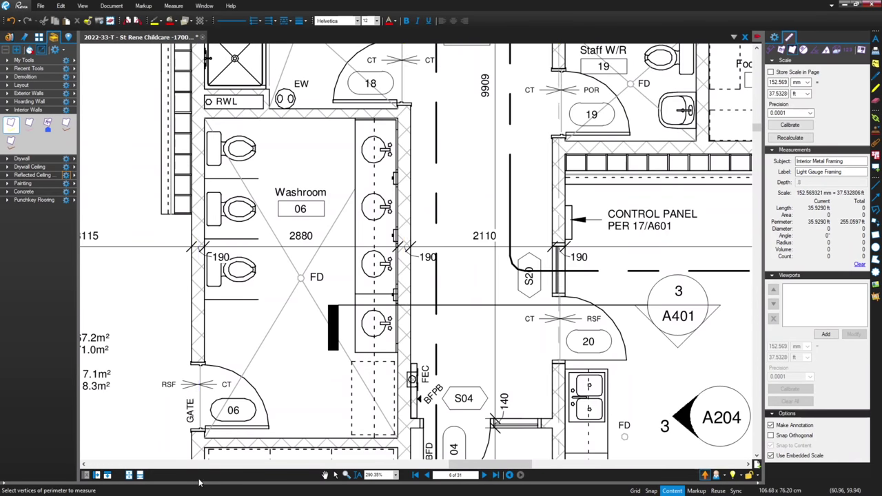
{"action": "scroll", "coordinate": [194, 473], "scroll_direction": "down", "scroll_amount": 5}
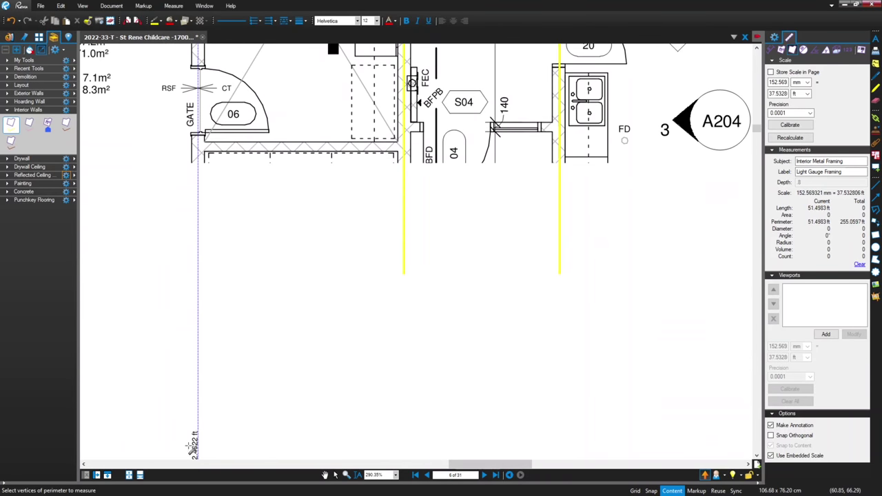
{"action": "scroll", "coordinate": [199, 271], "scroll_direction": "up", "scroll_amount": 2}
{"action": "double_click", "coordinate": [199, 271]}
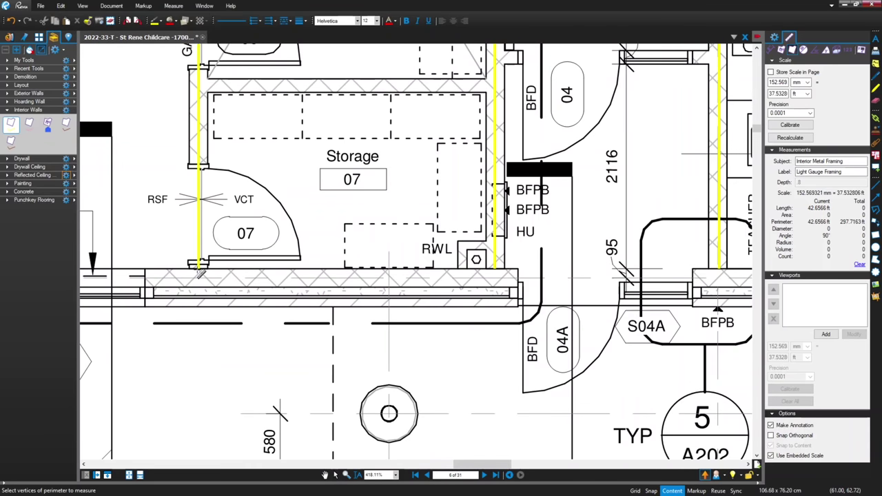
- Trace the 10.69 ft wall across the top of Storage 07, totalling 308.40 ft
{"action": "scroll", "coordinate": [199, 270], "scroll_direction": "down", "scroll_amount": 5}
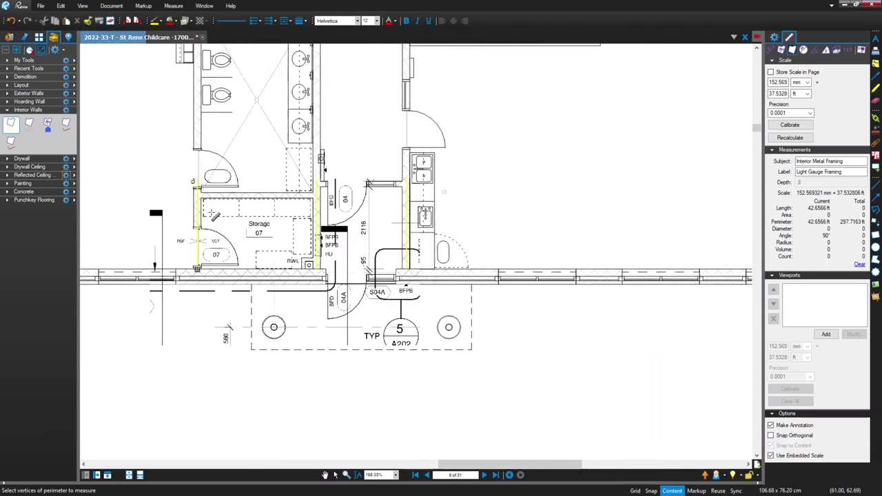
{"action": "scroll", "coordinate": [213, 212], "scroll_direction": "up", "scroll_amount": 5}
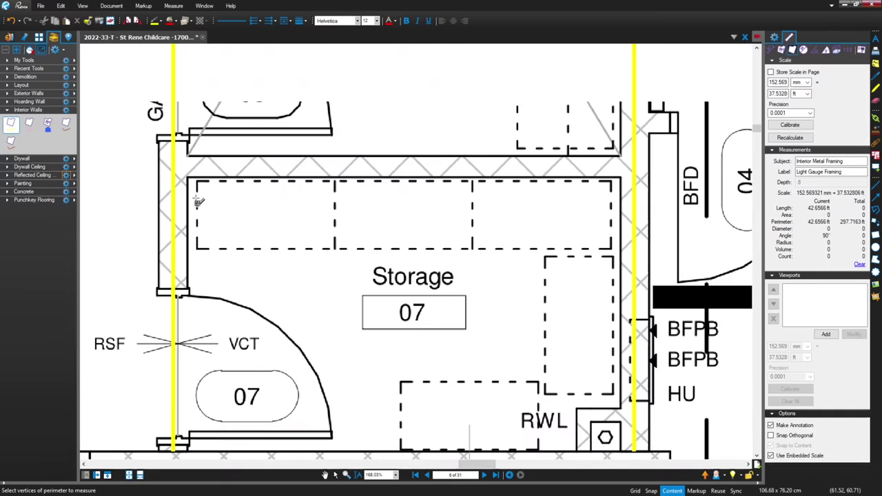
{"action": "left_click", "coordinate": [160, 169]}
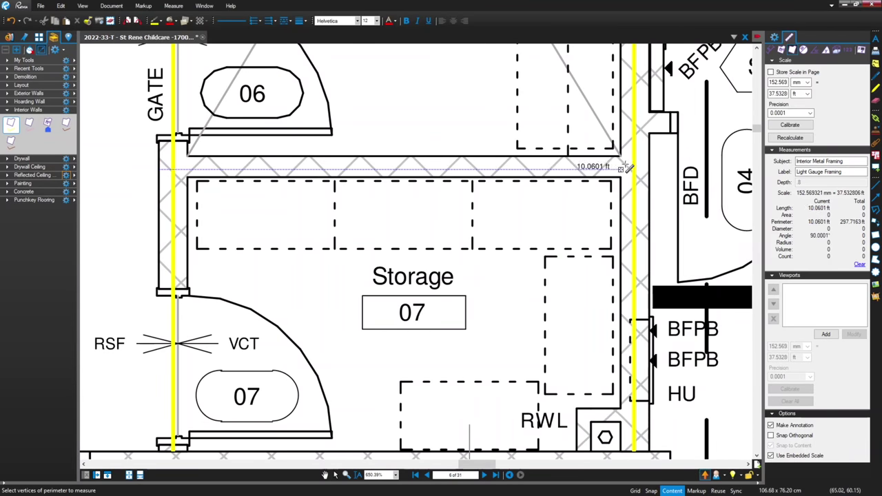
{"action": "double_click", "coordinate": [648, 171]}
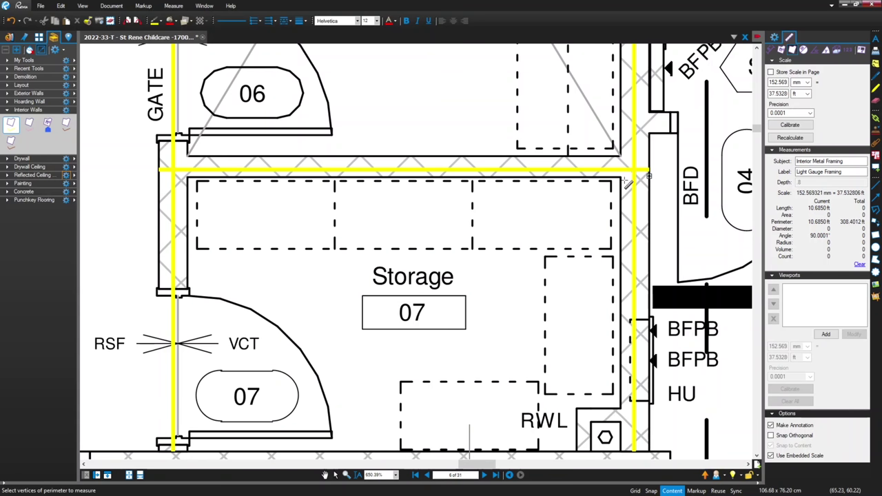
{"action": "scroll", "coordinate": [312, 257], "scroll_direction": "down", "scroll_amount": 3}
{"action": "scroll", "coordinate": [311, 257], "scroll_direction": "down", "scroll_amount": 2}
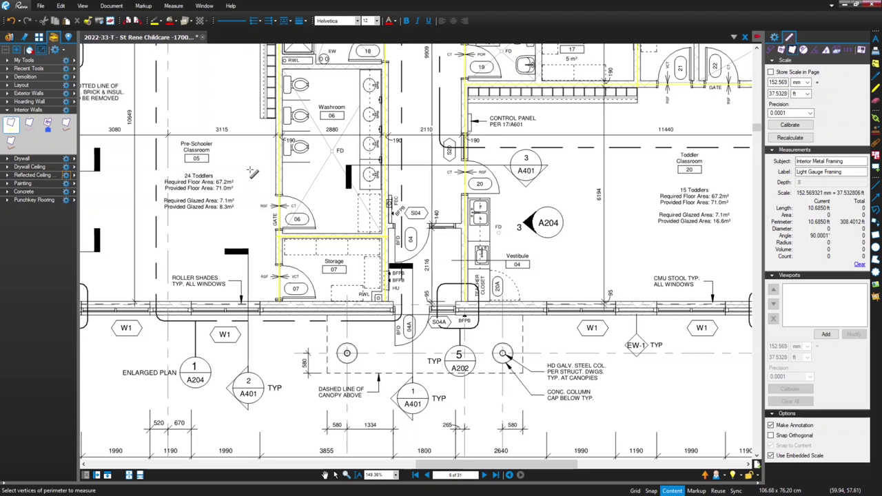
- Complete the 10.69 ft cross-wall trace above Universal W/R, raising the total to 340.46 ft
{"action": "scroll", "coordinate": [304, 45], "scroll_direction": "up", "scroll_amount": 6}
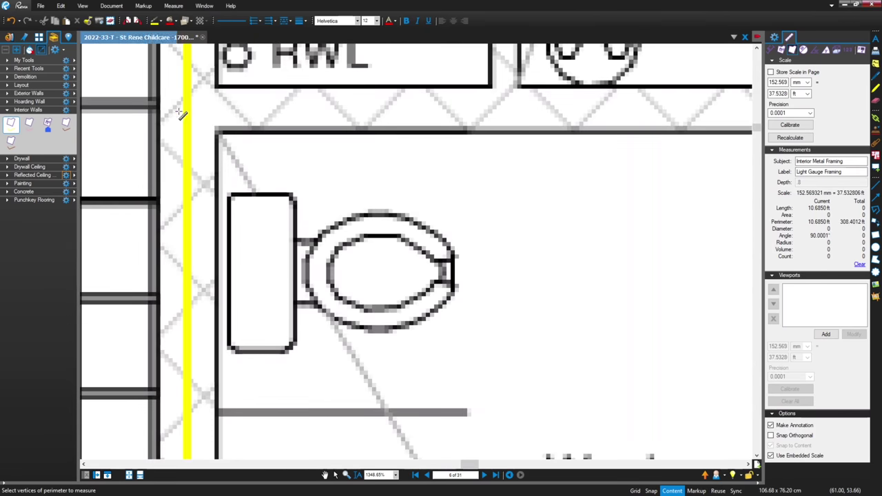
{"action": "scroll", "coordinate": [164, 114], "scroll_direction": "down", "scroll_amount": 6}
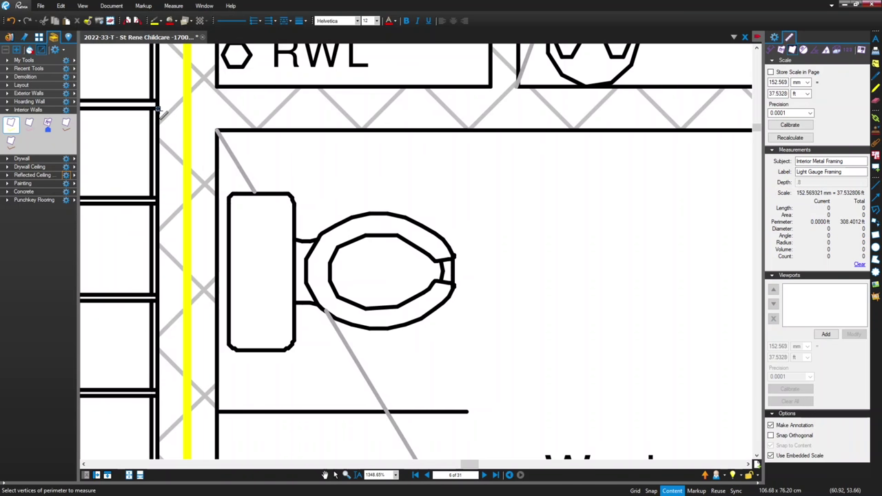
{"action": "scroll", "coordinate": [205, 98], "scroll_direction": "up", "scroll_amount": 2}
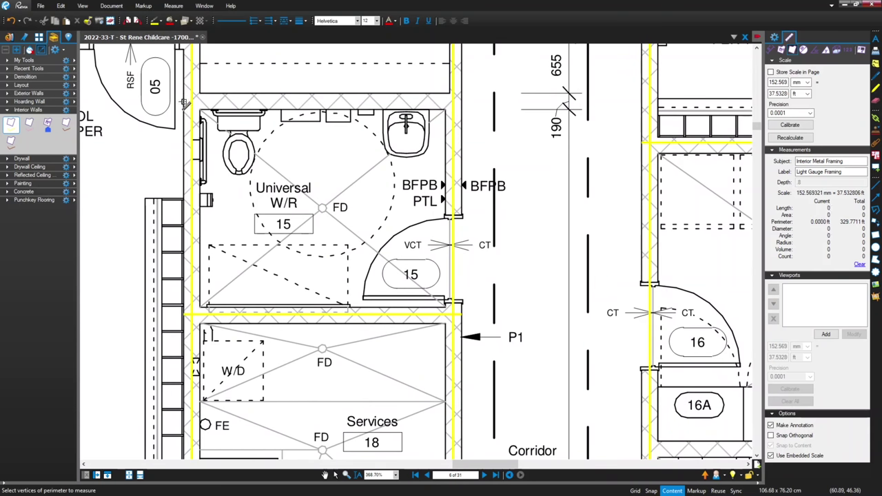
{"action": "left_click", "coordinate": [463, 103]}
{"action": "scroll", "coordinate": [452, 128], "scroll_direction": "down", "scroll_amount": 4}
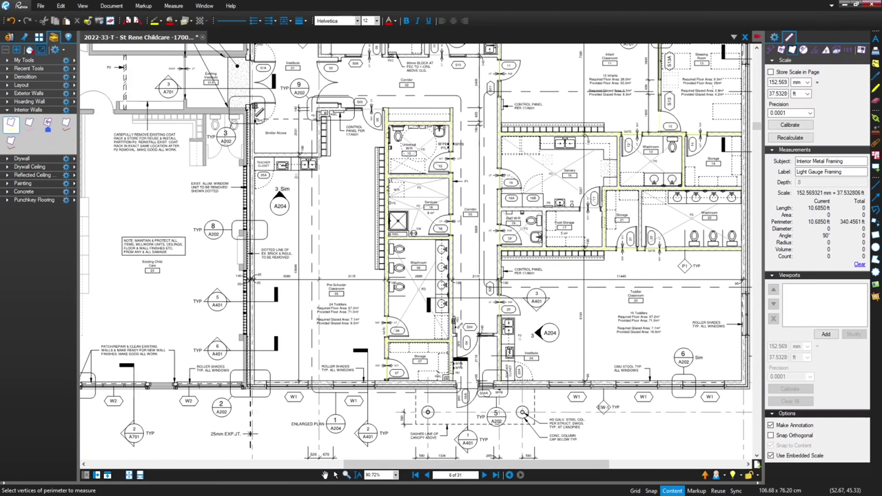
{"action": "scroll", "coordinate": [258, 109], "scroll_direction": "up", "scroll_amount": 3}
{"action": "scroll", "coordinate": [259, 111], "scroll_direction": "up", "scroll_amount": 4}
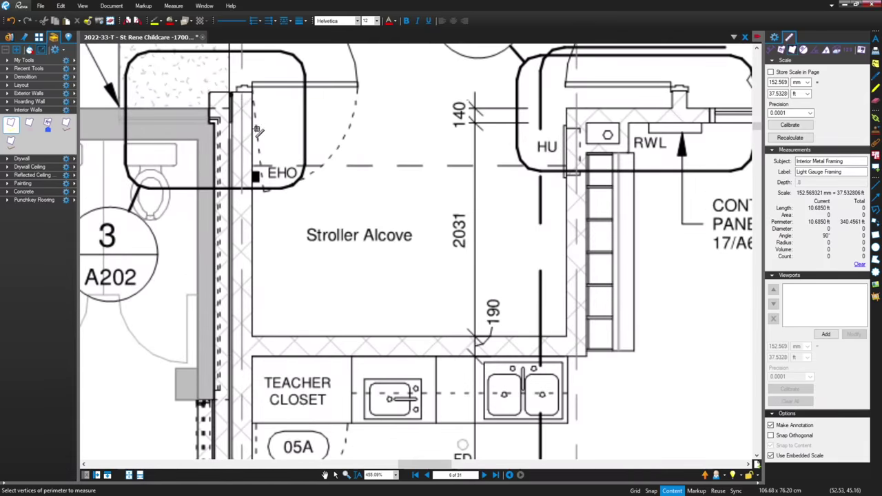
{"action": "scroll", "coordinate": [243, 96], "scroll_direction": "down", "scroll_amount": 6}
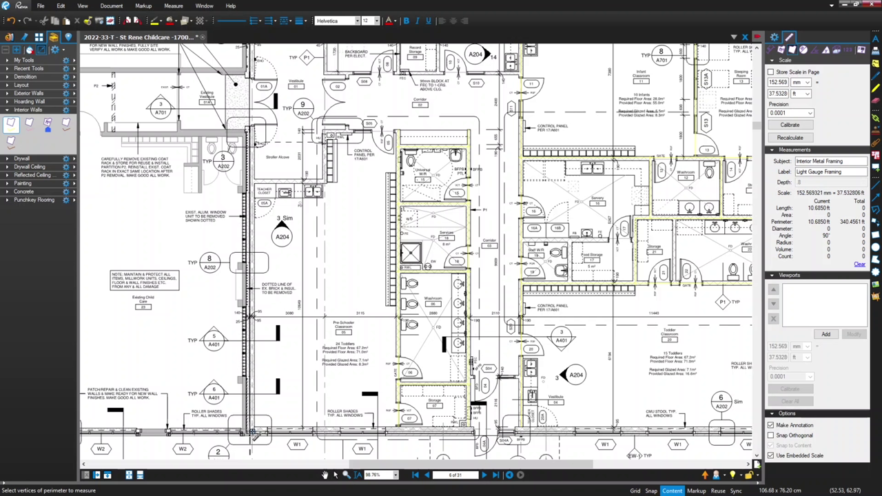
- End the 60.51 ft wall trace past Vestibule 01 at Office 08, totalling 400.96 ft
{"action": "scroll", "coordinate": [254, 433], "scroll_direction": "up", "scroll_amount": 10}
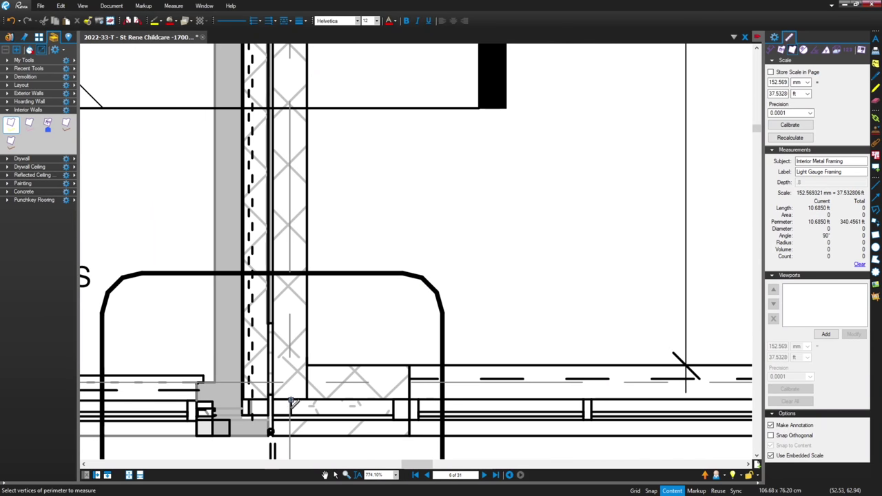
{"action": "scroll", "coordinate": [291, 404], "scroll_direction": "down", "scroll_amount": 2}
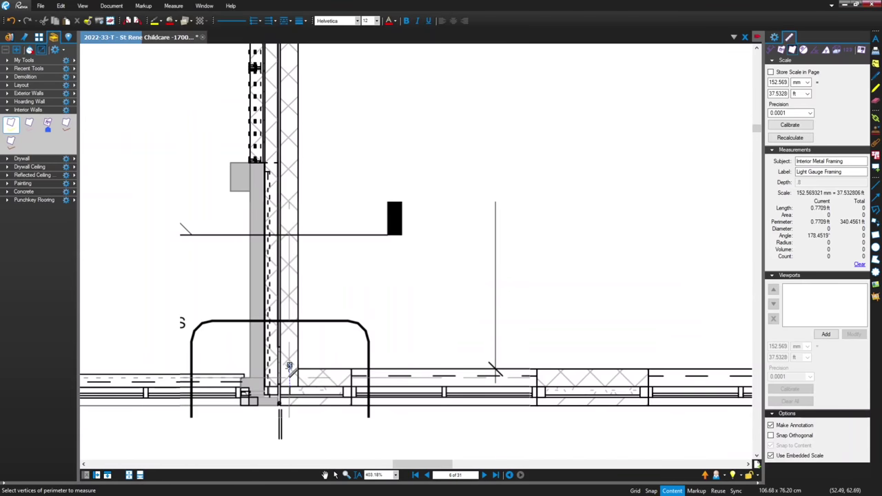
{"action": "scroll", "coordinate": [290, 366], "scroll_direction": "down", "scroll_amount": 1}
{"action": "scroll", "coordinate": [299, 187], "scroll_direction": "down", "scroll_amount": 1}
{"action": "scroll", "coordinate": [311, 96], "scroll_direction": "down", "scroll_amount": 1}
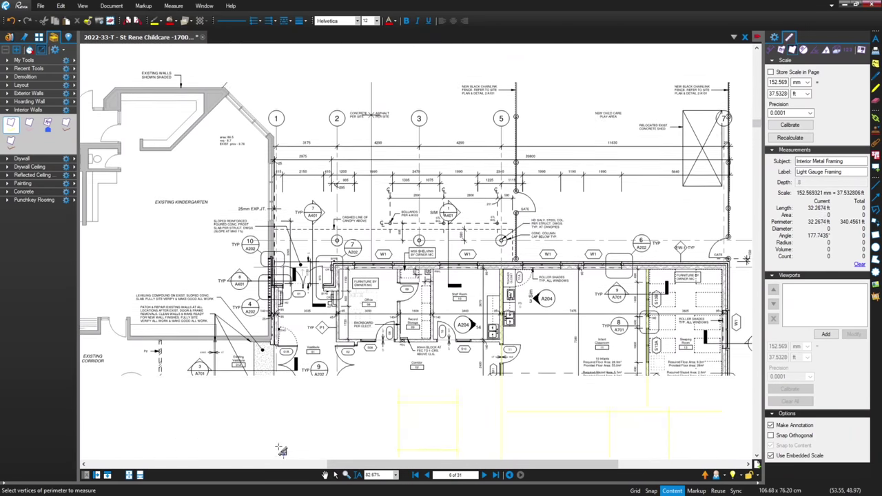
{"action": "scroll", "coordinate": [281, 450], "scroll_direction": "up", "scroll_amount": 1}
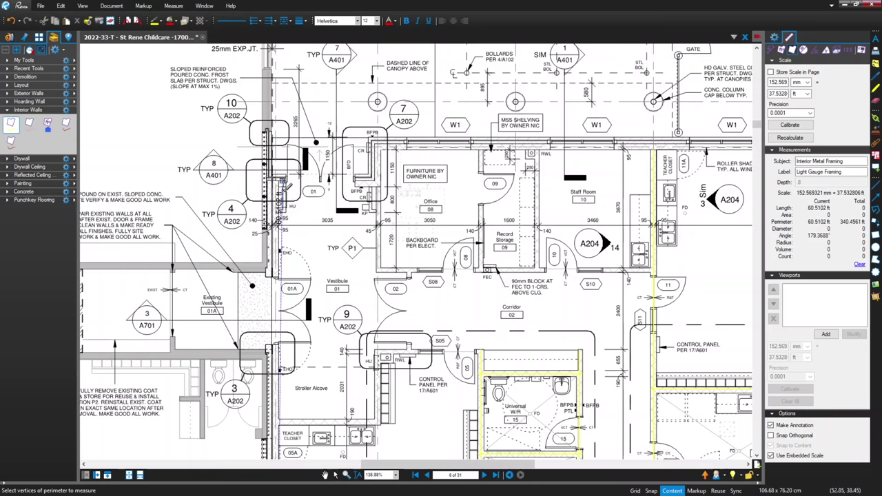
{"action": "scroll", "coordinate": [283, 182], "scroll_direction": "up", "scroll_amount": 2}
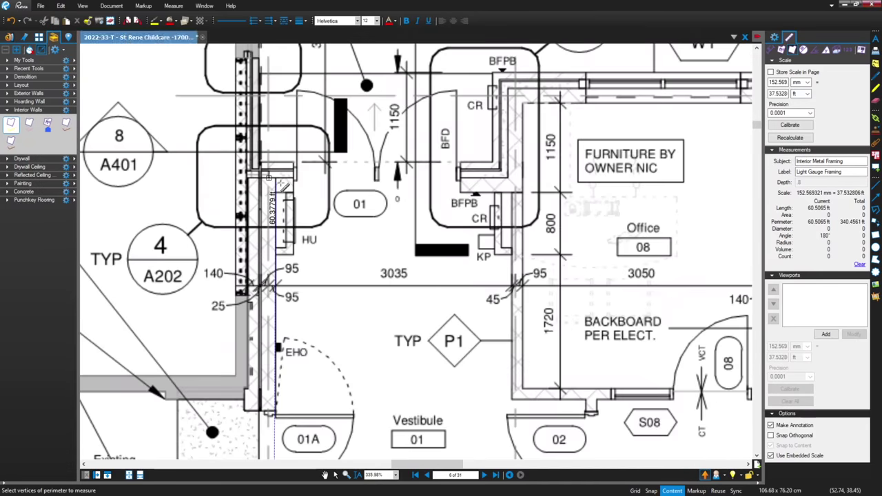
{"action": "scroll", "coordinate": [281, 185], "scroll_direction": "up", "scroll_amount": 1}
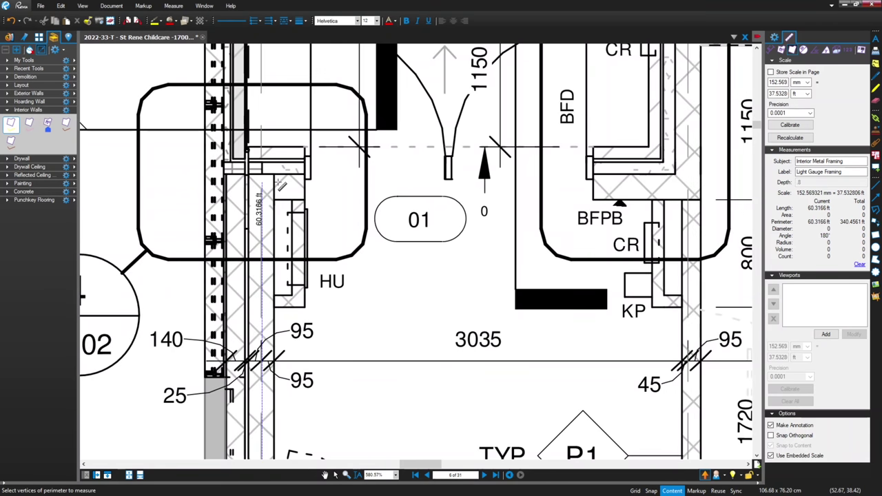
{"action": "left_click", "coordinate": [263, 175]}
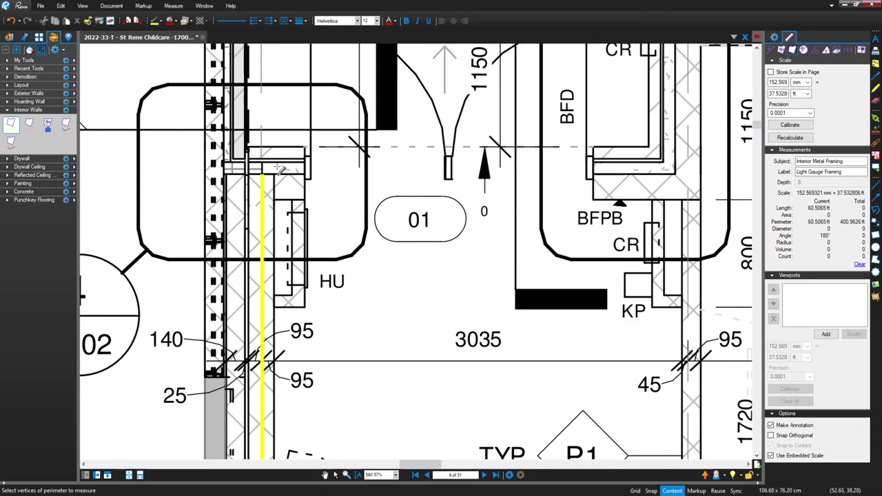
{"action": "scroll", "coordinate": [215, 202], "scroll_direction": "down", "scroll_amount": 1}
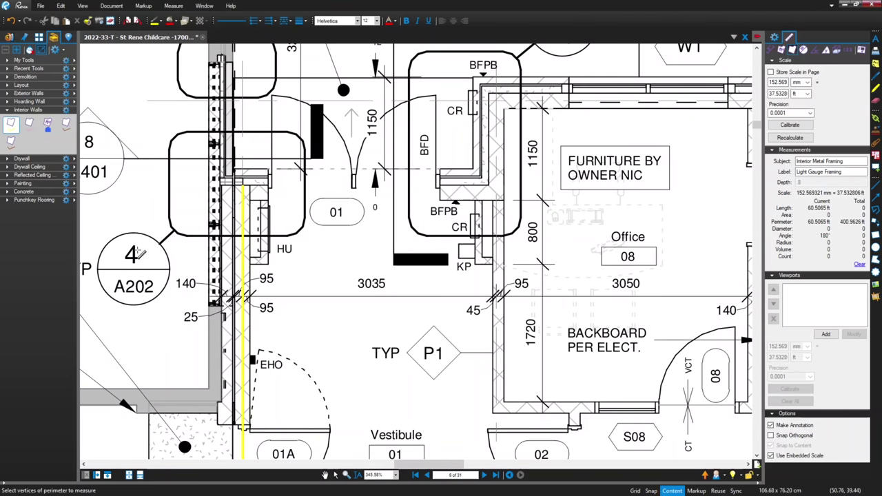
{"action": "scroll", "coordinate": [225, 289], "scroll_direction": "down", "scroll_amount": 3}
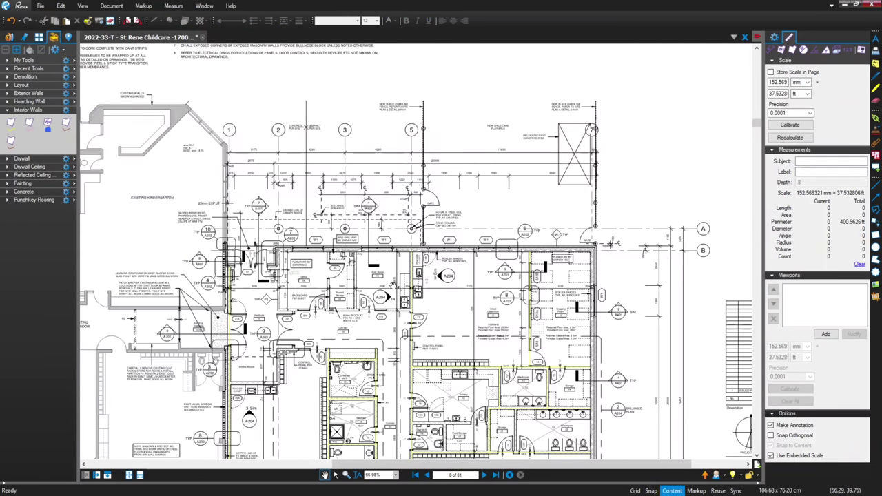
- Select two existing yellow framing traces to check their measurements
{"action": "scroll", "coordinate": [224, 270], "scroll_direction": "up", "scroll_amount": 3}
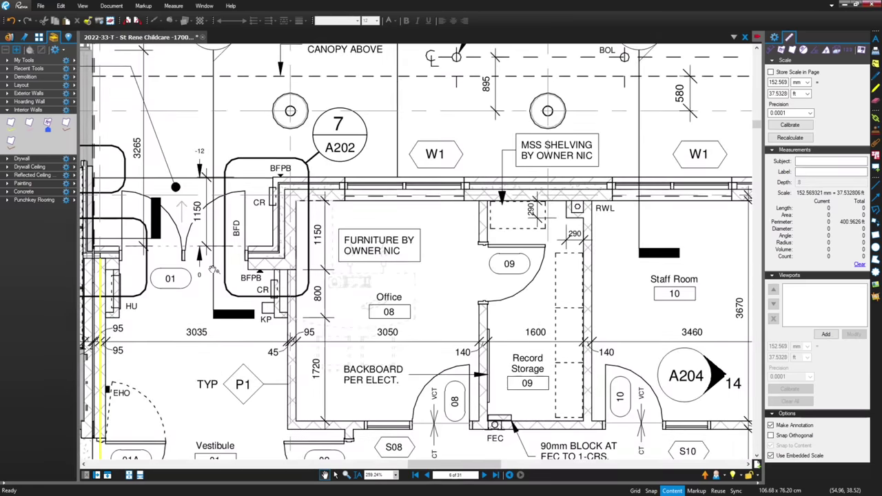
{"action": "scroll", "coordinate": [225, 270], "scroll_direction": "down", "scroll_amount": 4}
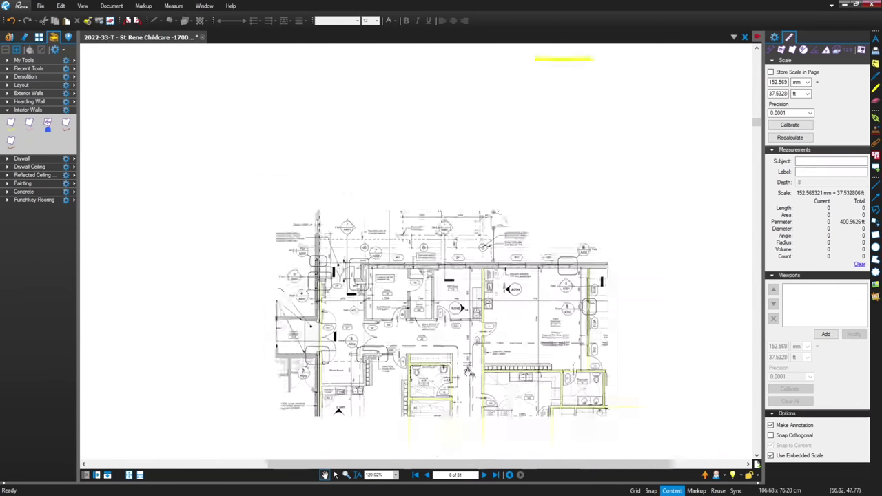
{"action": "left_click", "coordinate": [424, 255]}
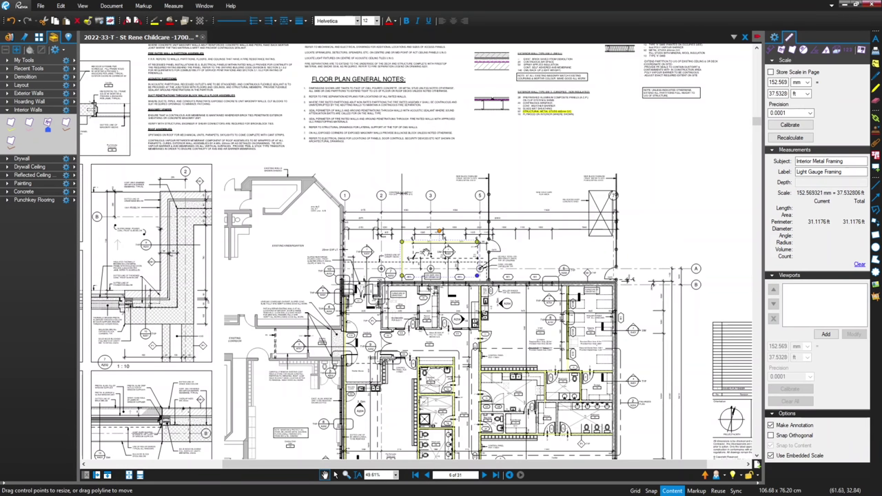
{"action": "left_click", "coordinate": [574, 392]}
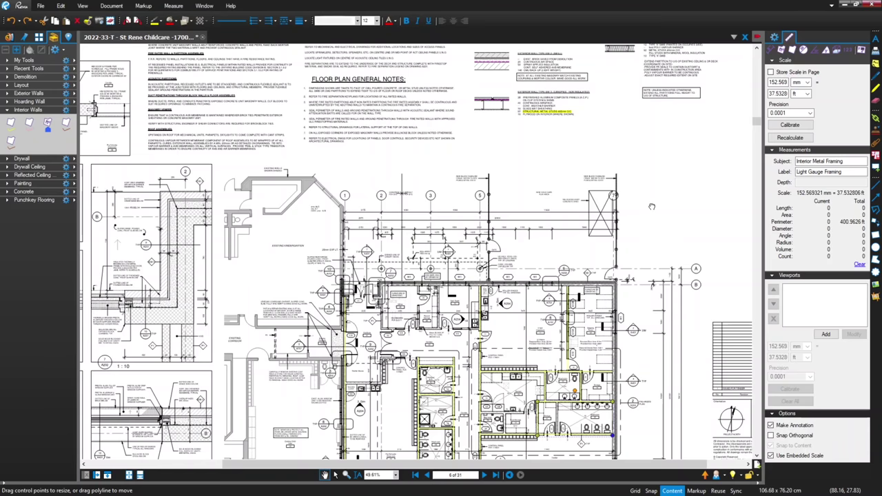
- Zoom into the Partition Types notes showing P2 temporary hoarding with 92 metal studs
{"action": "scroll", "coordinate": [524, 262], "scroll_direction": "right", "scroll_amount": 5}
{"action": "scroll", "coordinate": [480, 316], "scroll_direction": "down", "scroll_amount": 5}
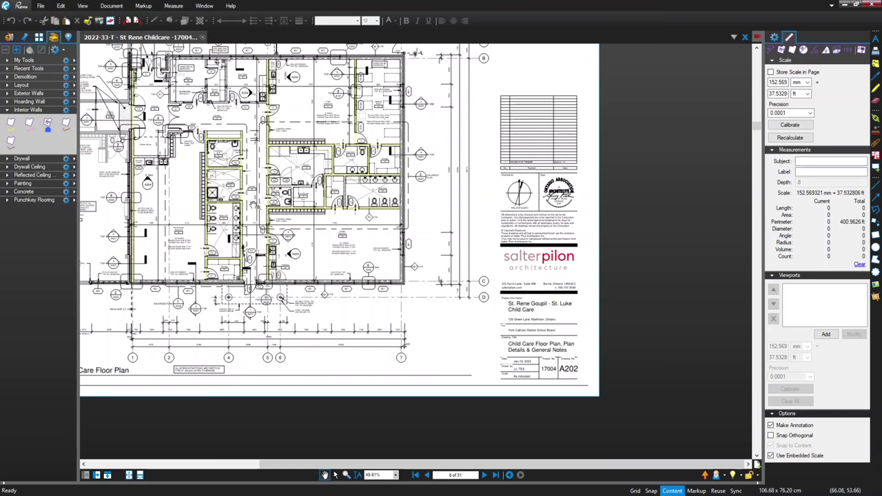
{"action": "scroll", "coordinate": [314, 253], "scroll_direction": "up", "scroll_amount": 5}
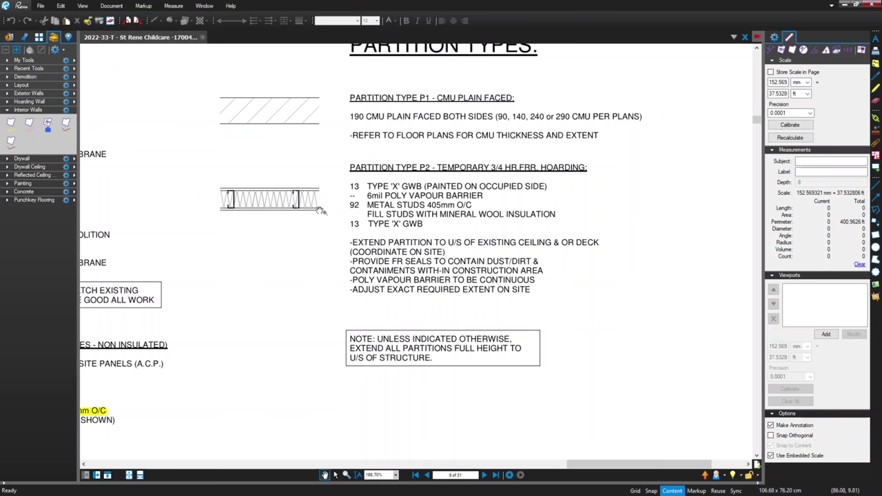
- Nudge the partition notes up, then zoom back out toward the top of the floor plan
{"action": "left_click_drag", "start_coordinate": [287, 263], "coordinate": [284, 252]}
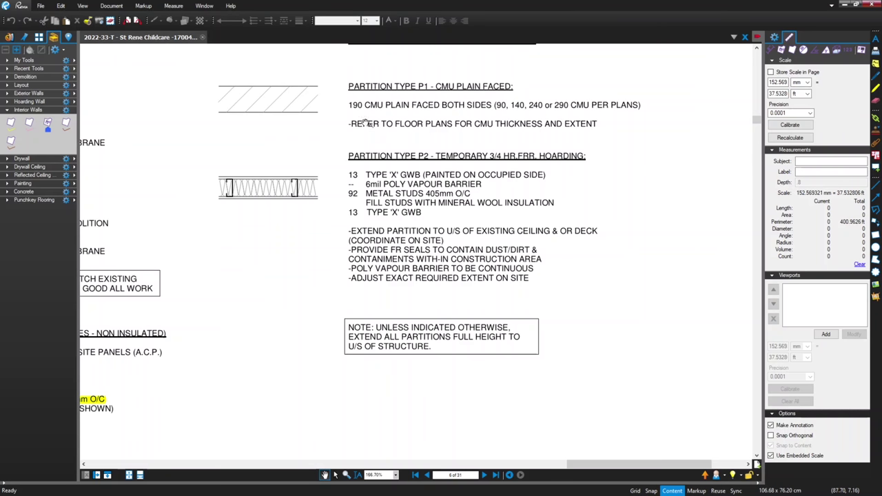
{"action": "scroll", "coordinate": [435, 163], "scroll_direction": "down", "scroll_amount": 5}
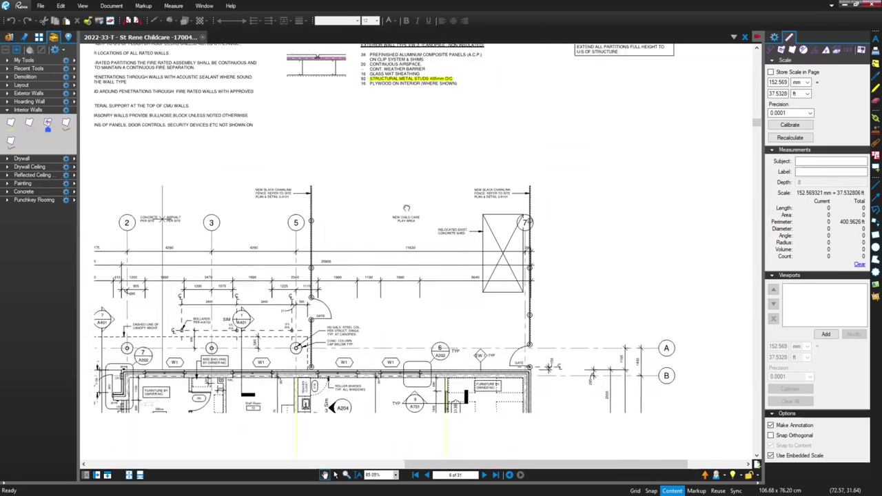
- Trace a yellow Interior Metal Framing run from the Office wall to the Teacher Closet wall
{"action": "scroll", "coordinate": [293, 280], "scroll_direction": "up", "scroll_amount": 4}
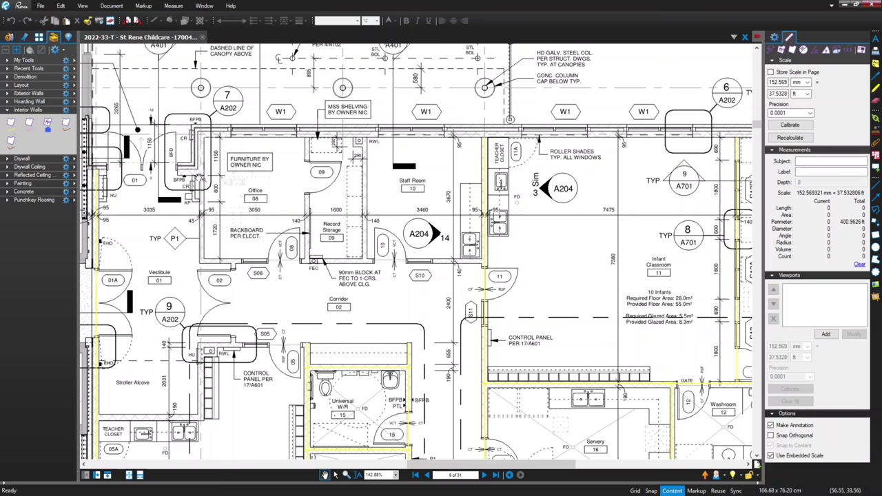
{"action": "scroll", "coordinate": [198, 177], "scroll_direction": "up", "scroll_amount": 4}
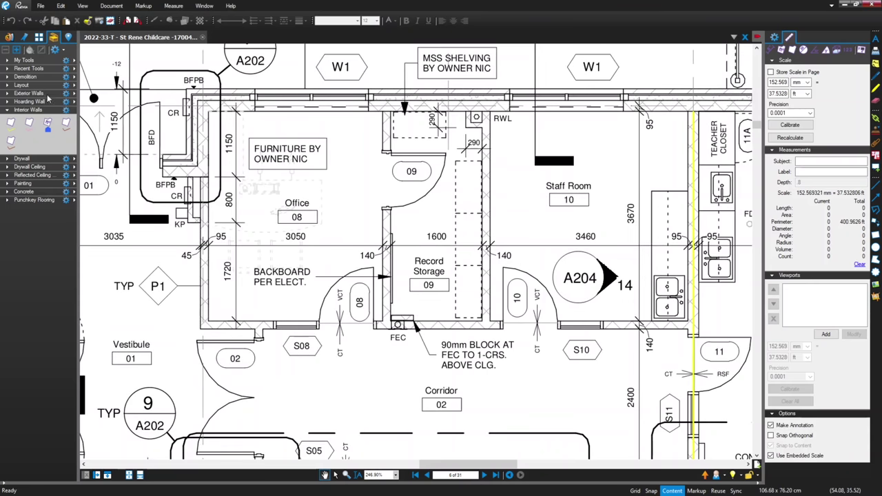
{"action": "left_click", "coordinate": [10, 134]}
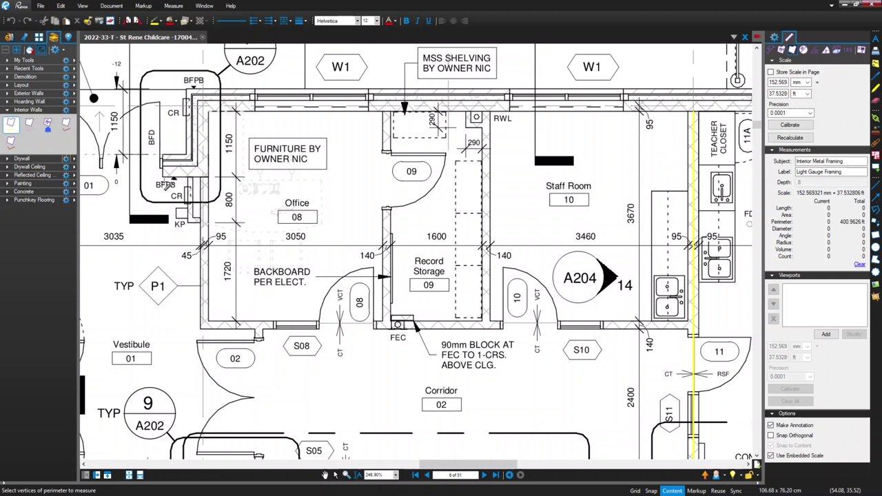
{"action": "scroll", "coordinate": [202, 182], "scroll_direction": "up", "scroll_amount": 8}
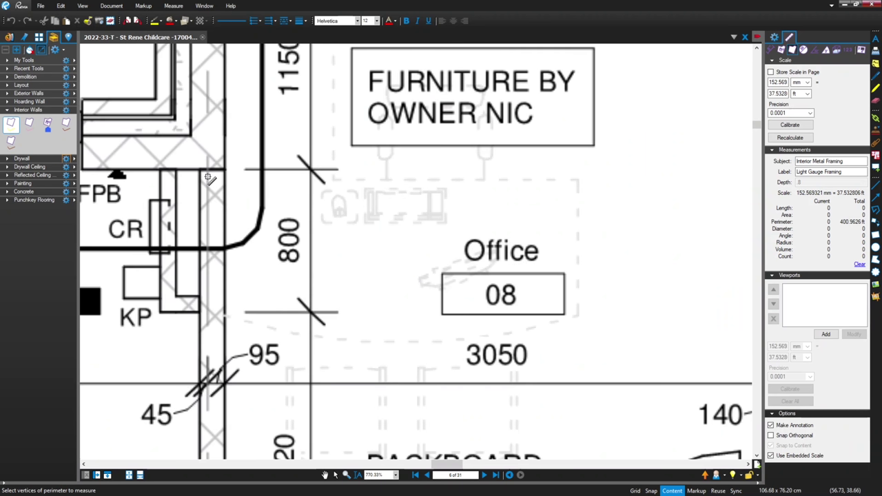
{"action": "left_click", "coordinate": [214, 174]}
{"action": "scroll", "coordinate": [213, 175], "scroll_direction": "down", "scroll_amount": 8}
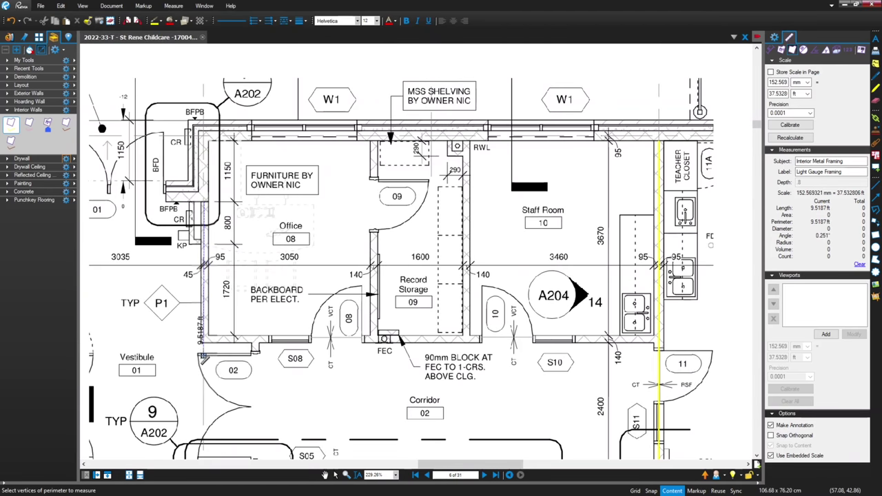
{"action": "scroll", "coordinate": [203, 341], "scroll_direction": "up", "scroll_amount": 5}
{"action": "scroll", "coordinate": [205, 340], "scroll_direction": "up", "scroll_amount": 4}
{"action": "left_click", "coordinate": [206, 327]}
{"action": "scroll", "coordinate": [212, 322], "scroll_direction": "down", "scroll_amount": 6}
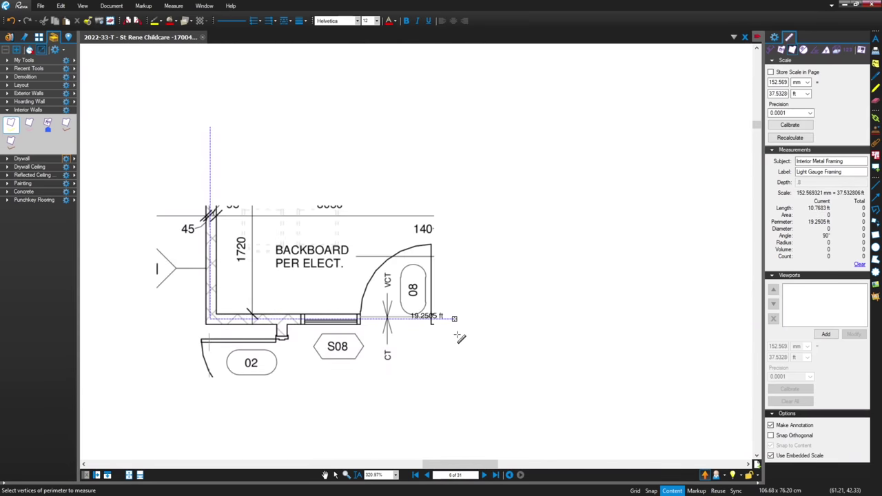
{"action": "scroll", "coordinate": [541, 337], "scroll_direction": "down", "scroll_amount": 5}
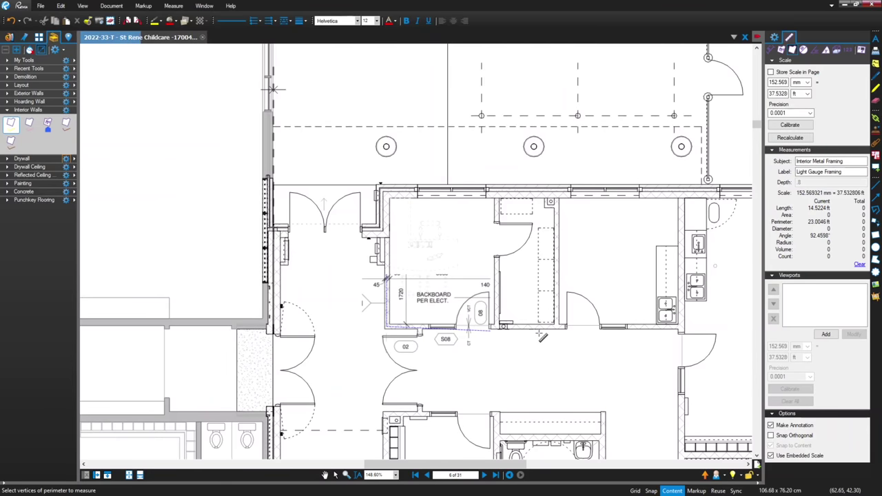
{"action": "scroll", "coordinate": [686, 333], "scroll_direction": "up", "scroll_amount": 3}
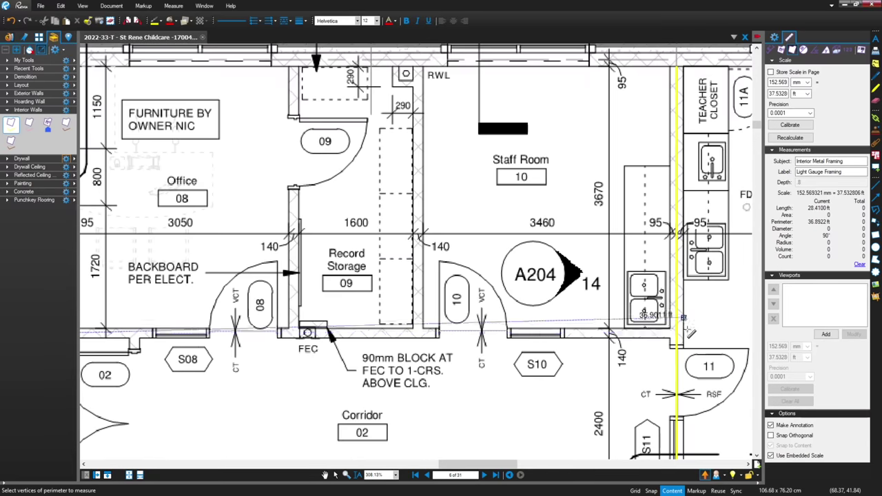
{"action": "scroll", "coordinate": [688, 335], "scroll_direction": "up", "scroll_amount": 6}
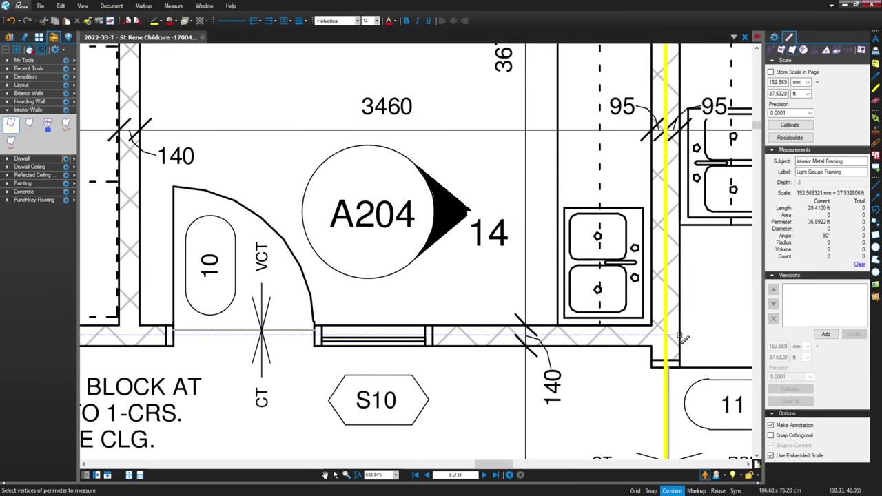
{"action": "double_click", "coordinate": [680, 337]}
- Trace another framing run to the corridor wall corner, bringing the total to 49.3892 ft
{"action": "scroll", "coordinate": [131, 300], "scroll_direction": "down", "scroll_amount": 8}
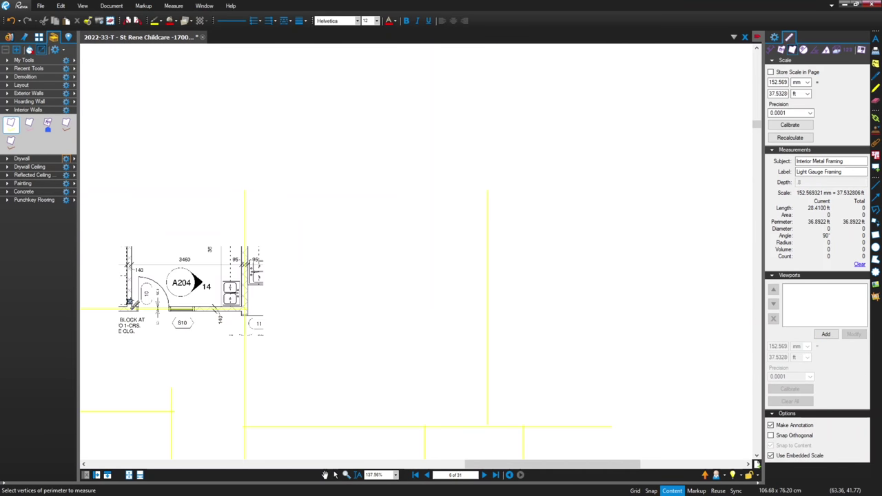
{"action": "scroll", "coordinate": [122, 182], "scroll_direction": "up", "scroll_amount": 4}
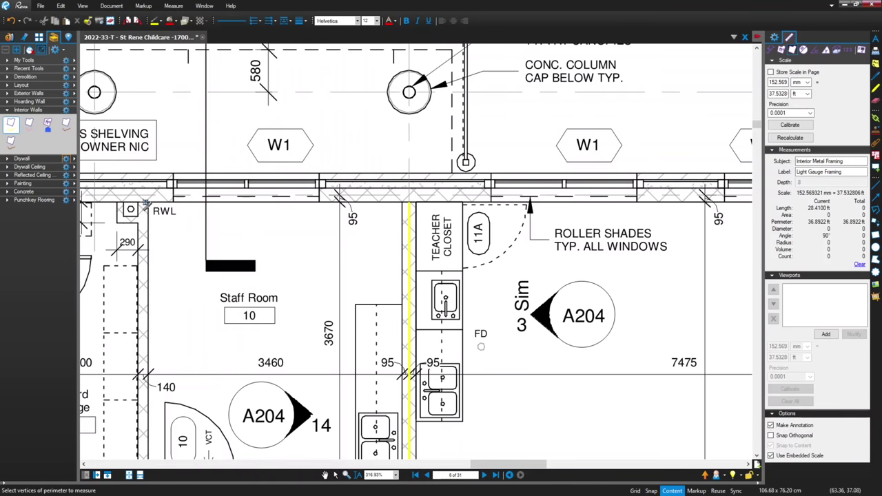
{"action": "scroll", "coordinate": [145, 203], "scroll_direction": "up", "scroll_amount": 2}
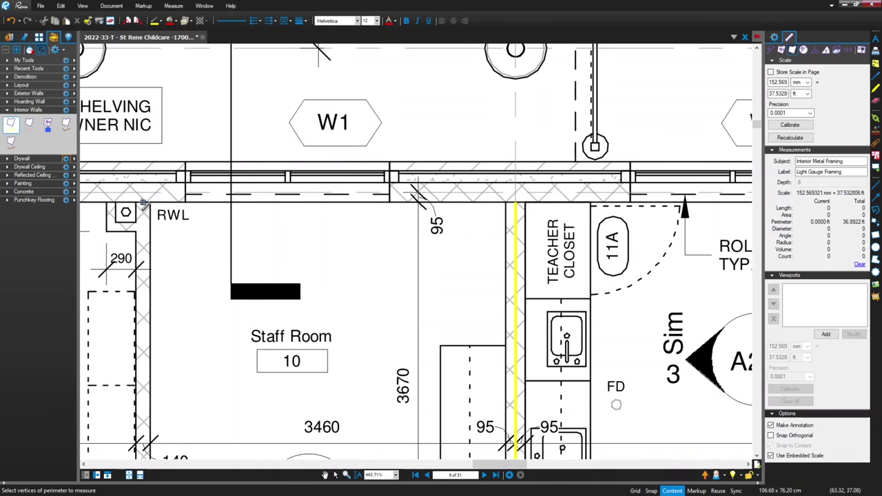
{"action": "scroll", "coordinate": [144, 247], "scroll_direction": "down", "scroll_amount": 5}
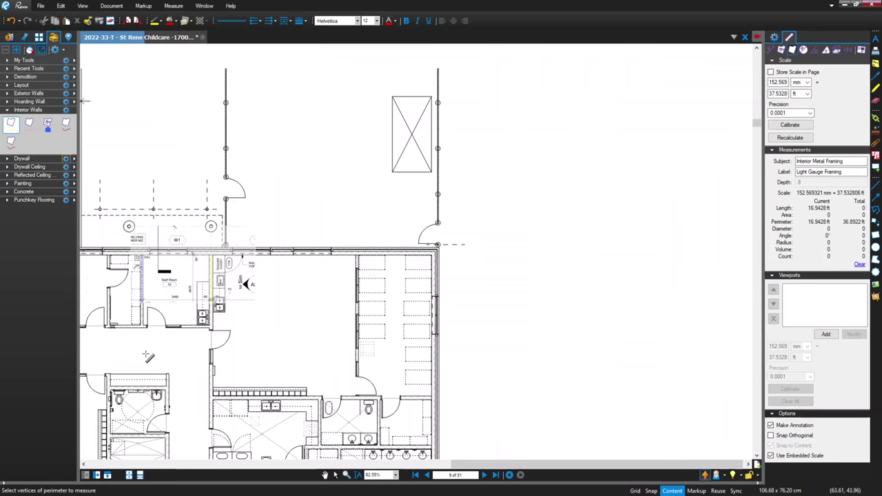
{"action": "scroll", "coordinate": [147, 346], "scroll_direction": "up", "scroll_amount": 5}
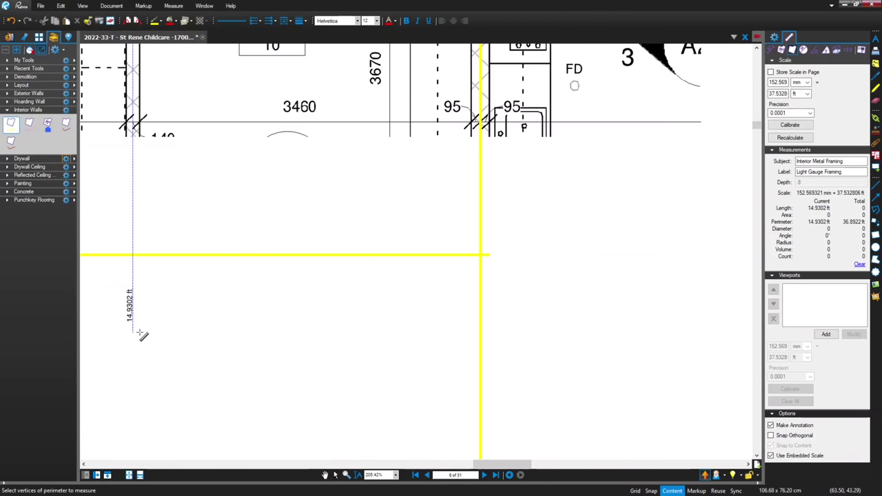
{"action": "left_click", "coordinate": [133, 270]}
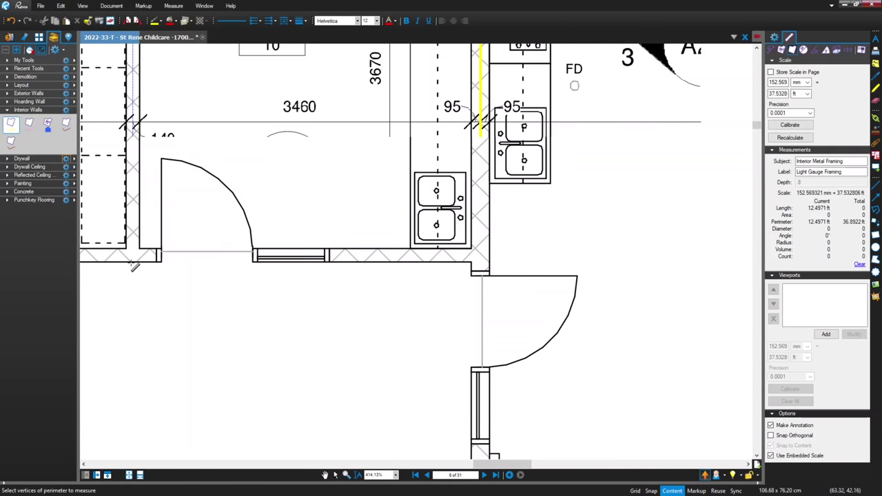
{"action": "scroll", "coordinate": [132, 265], "scroll_direction": "down", "scroll_amount": 4}
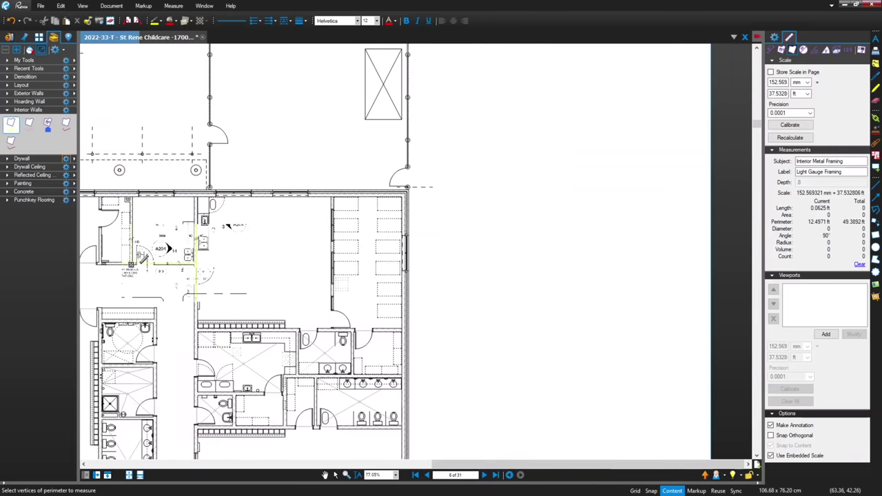
{"action": "key", "text": "Return"}
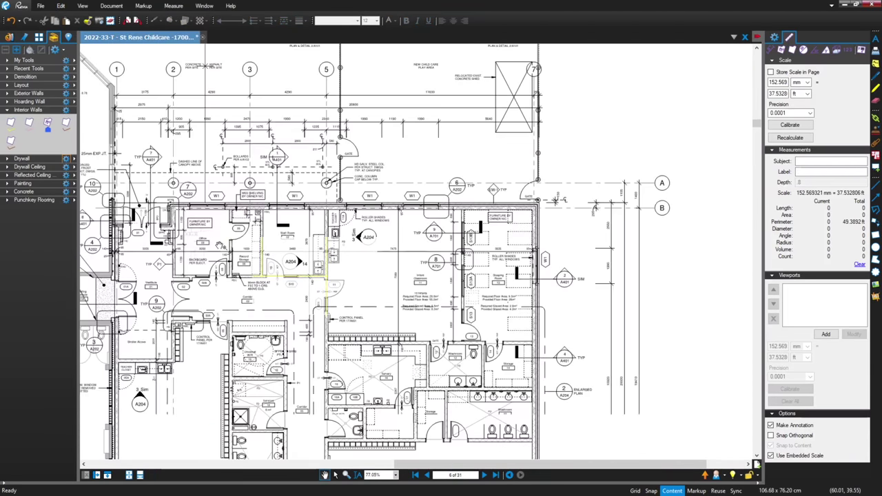
- Start an Interior Metal Framing run from the Vestibule wall toward BFPB, then cancel it
{"action": "scroll", "coordinate": [156, 240], "scroll_direction": "up", "scroll_amount": 2}
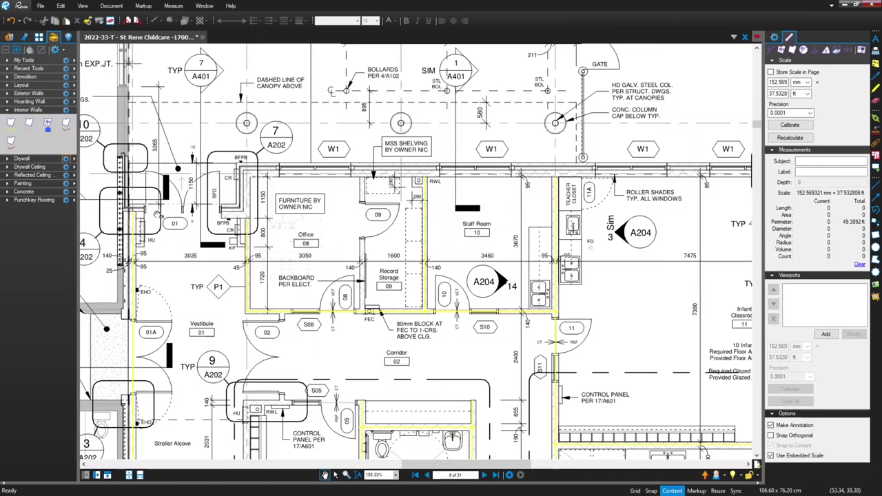
{"action": "scroll", "coordinate": [157, 218], "scroll_direction": "up", "scroll_amount": 2}
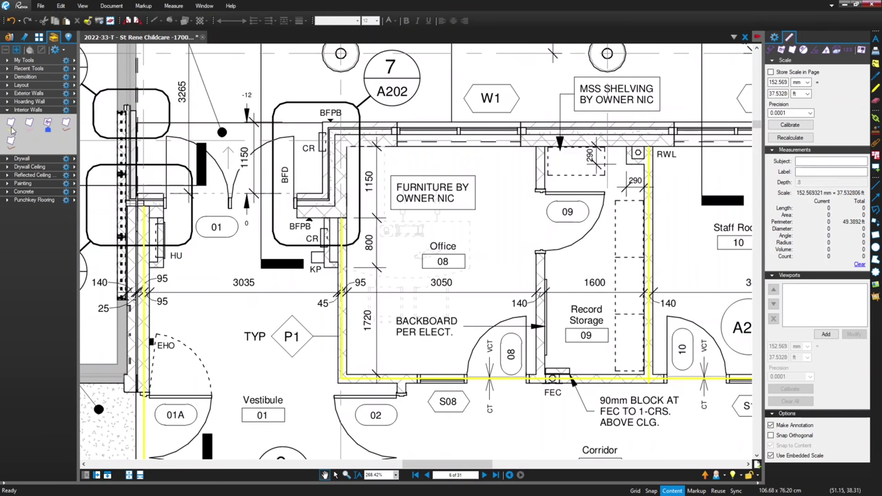
{"action": "left_click", "coordinate": [11, 124]}
{"action": "scroll", "coordinate": [153, 214], "scroll_direction": "up", "scroll_amount": 2}
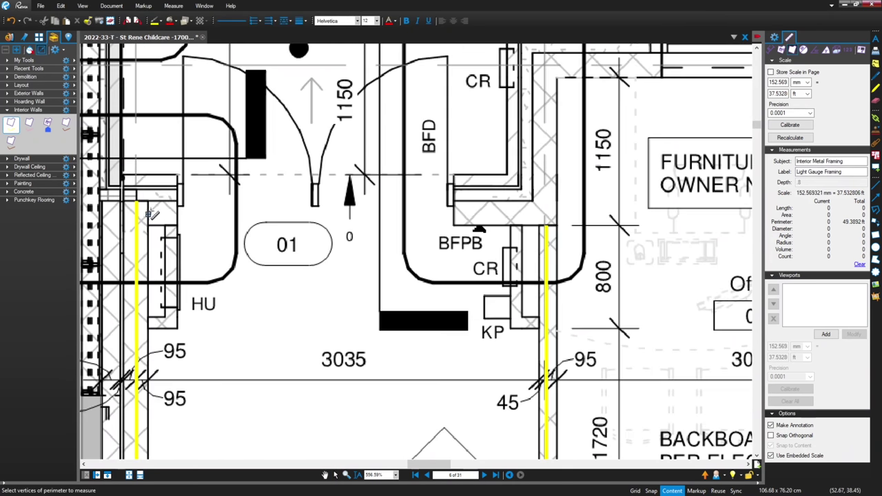
{"action": "left_click", "coordinate": [131, 211]}
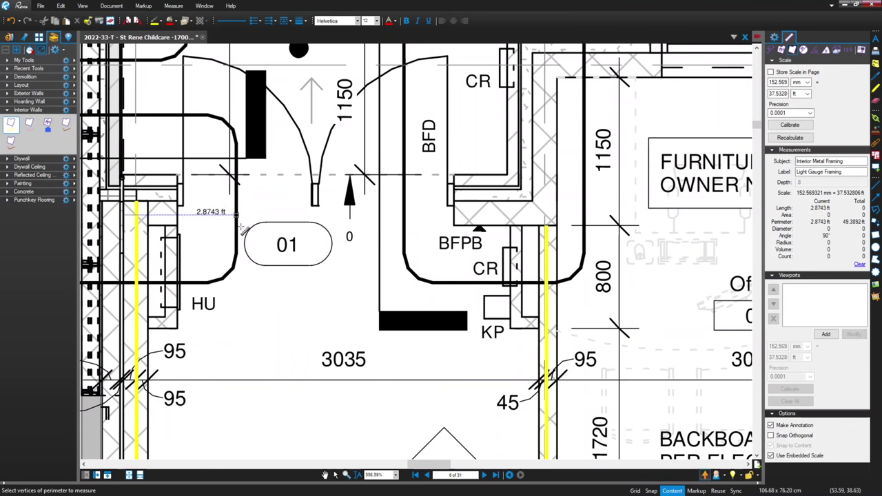
{"action": "scroll", "coordinate": [348, 242], "scroll_direction": "down", "scroll_amount": 1}
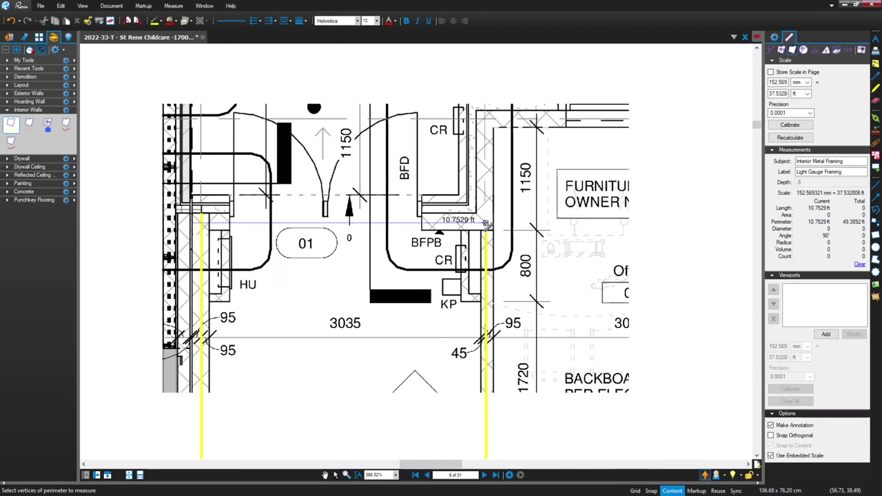
{"action": "left_click", "coordinate": [486, 223]}
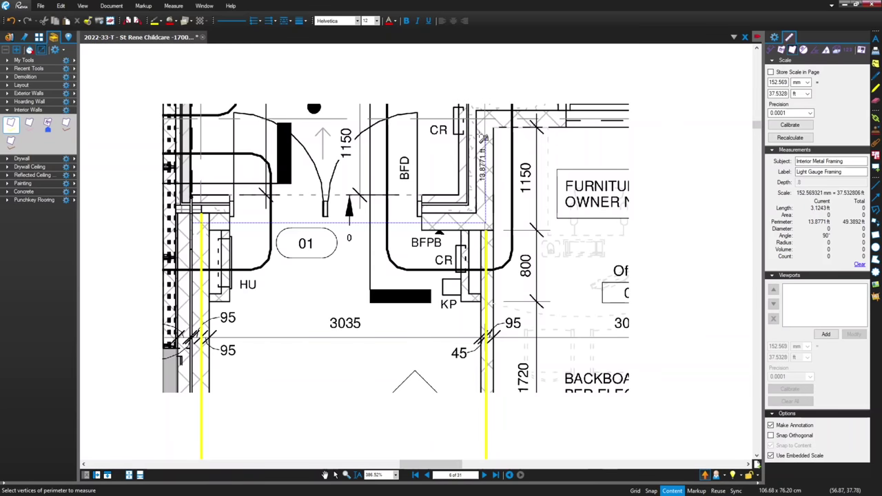
{"action": "scroll", "coordinate": [489, 150], "scroll_direction": "down", "scroll_amount": 2}
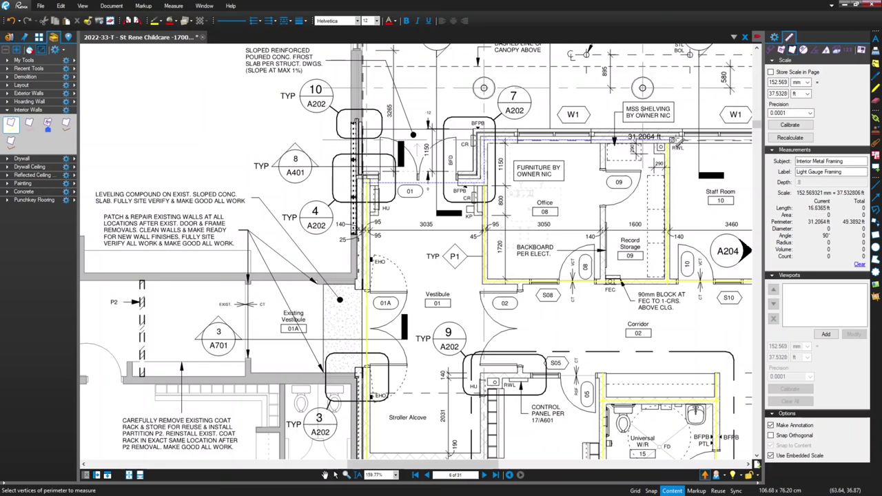
{"action": "key", "text": "Escape"}
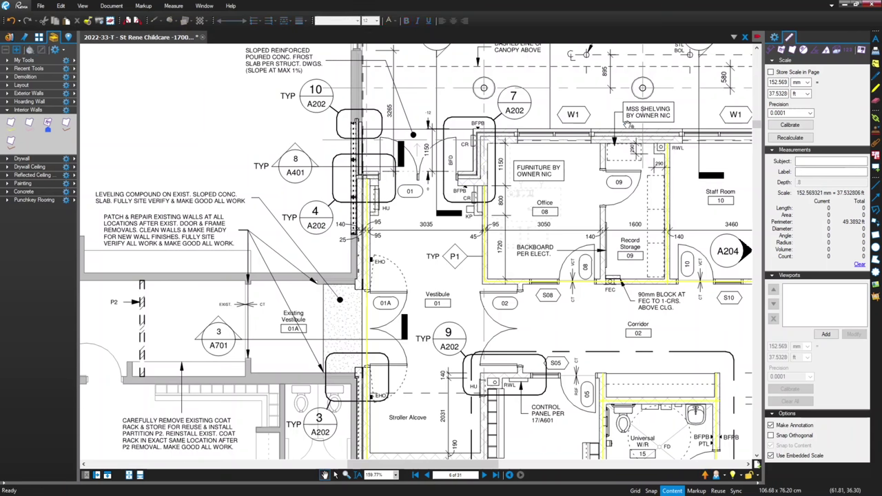
- Survey the floor plan and arm the Interior Metal Framing tool near the Stroller Alcove
{"action": "scroll", "coordinate": [623, 119], "scroll_direction": "up", "scroll_amount": 5}
{"action": "scroll", "coordinate": [429, 197], "scroll_direction": "down", "scroll_amount": 4}
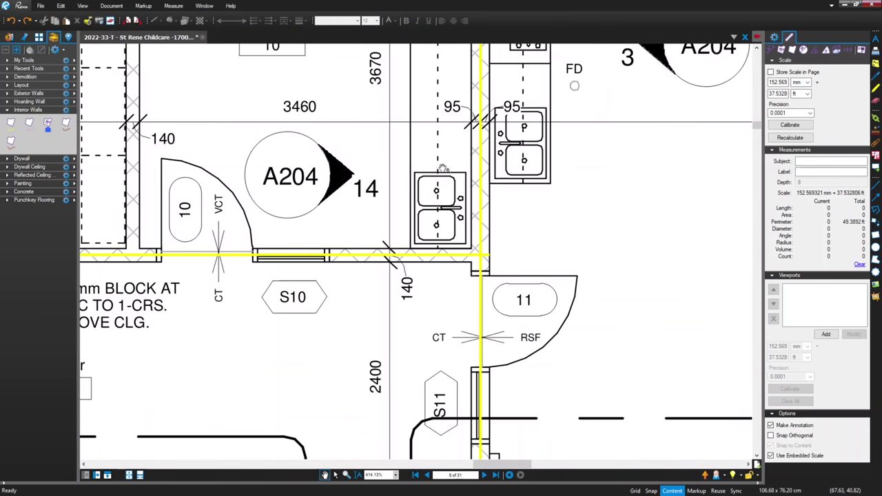
{"action": "scroll", "coordinate": [294, 241], "scroll_direction": "down", "scroll_amount": 2}
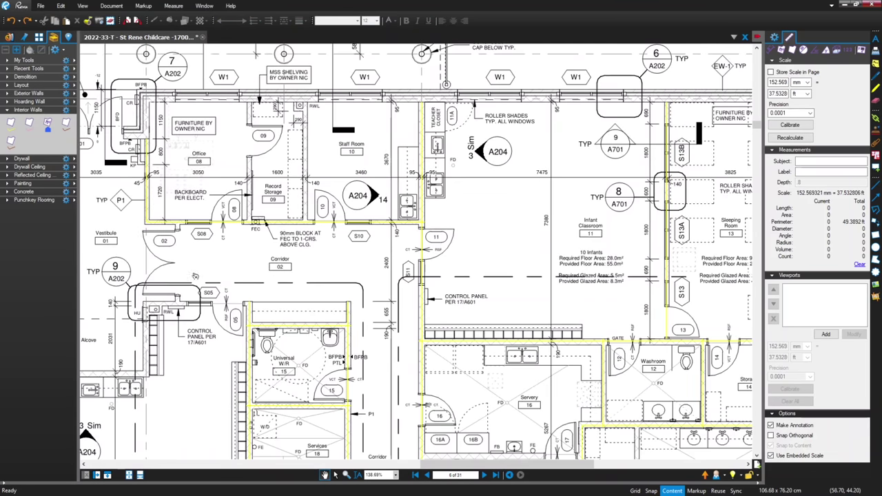
{"action": "left_click_drag", "start_coordinate": [260, 271], "coordinate": [377, 238]}
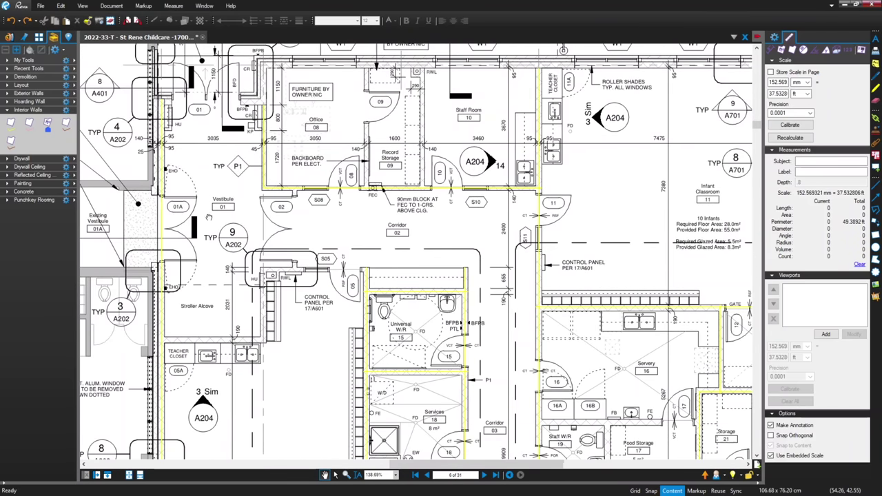
{"action": "scroll", "coordinate": [208, 218], "scroll_direction": "up", "scroll_amount": 3}
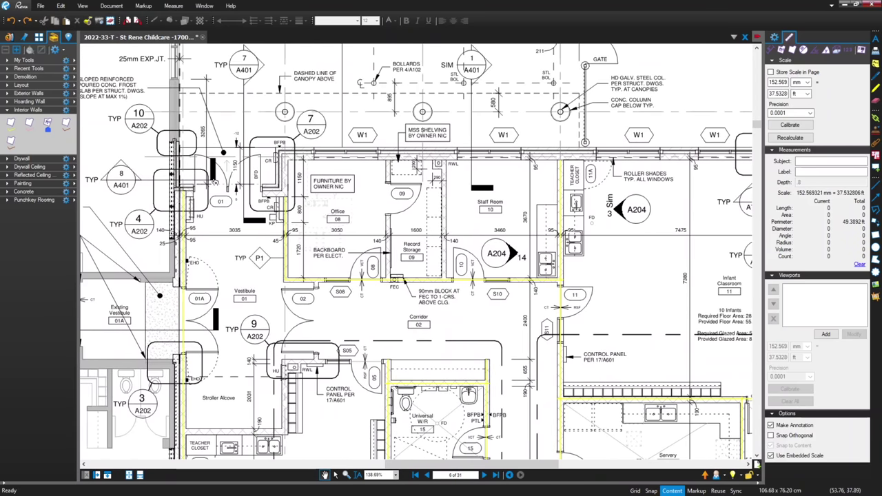
{"action": "scroll", "coordinate": [229, 274], "scroll_direction": "down", "scroll_amount": 4}
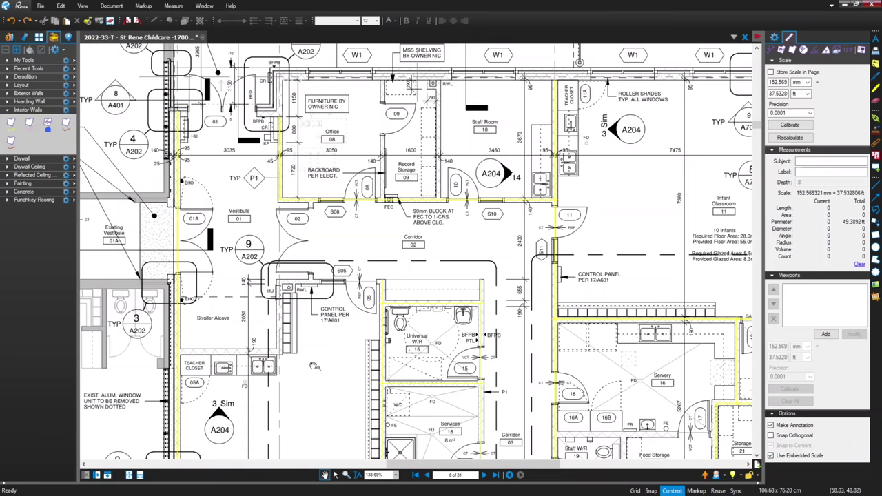
{"action": "scroll", "coordinate": [276, 318], "scroll_direction": "down", "scroll_amount": 4}
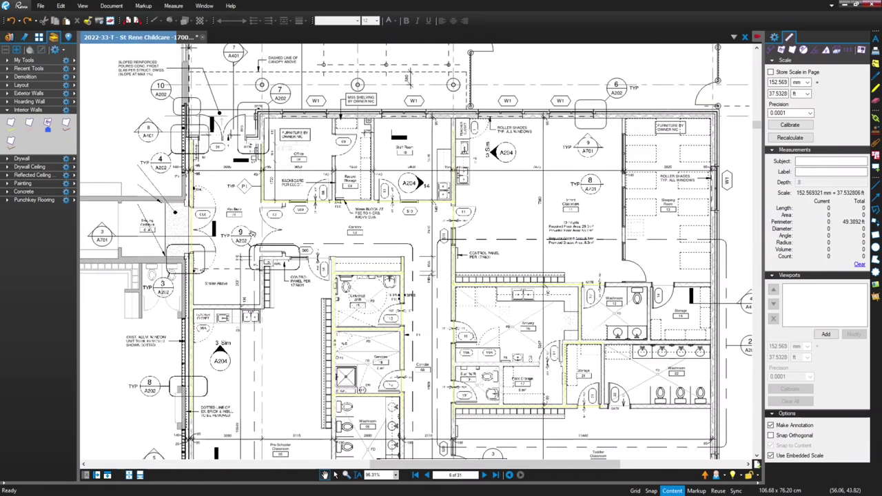
{"action": "scroll", "coordinate": [260, 369], "scroll_direction": "down", "scroll_amount": 5}
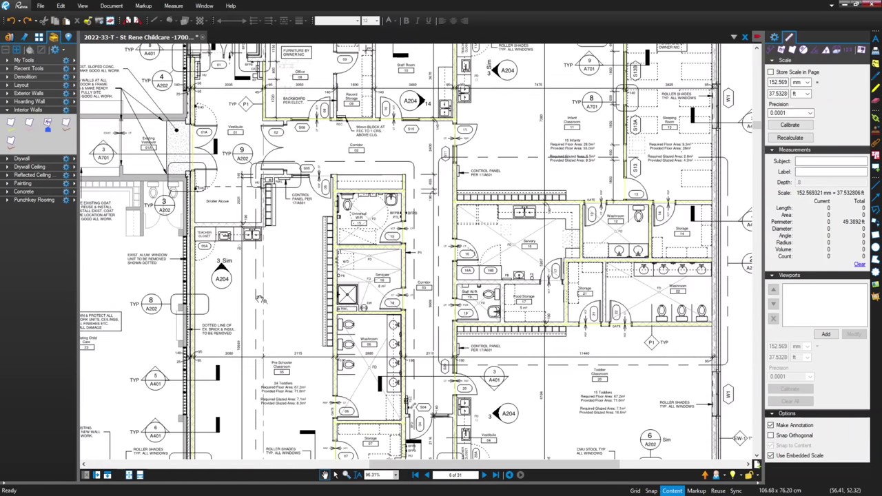
{"action": "scroll", "coordinate": [246, 255], "scroll_direction": "up", "scroll_amount": 5}
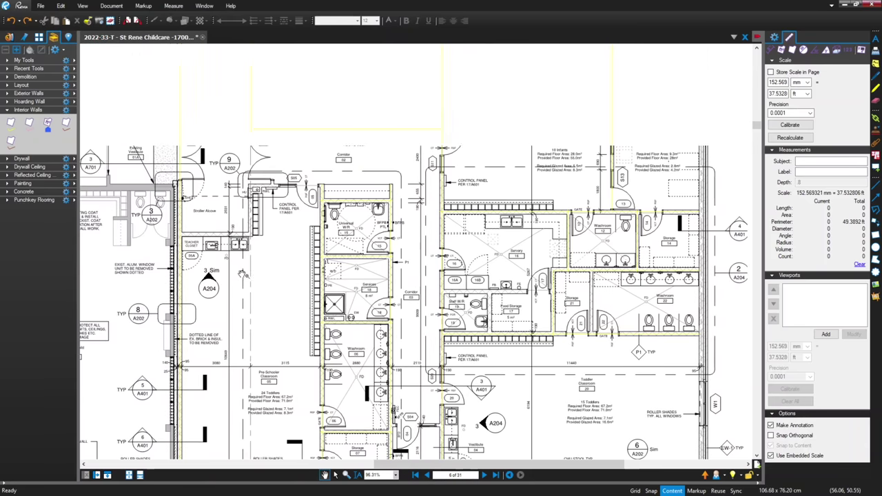
{"action": "scroll", "coordinate": [242, 260], "scroll_direction": "up", "scroll_amount": 2}
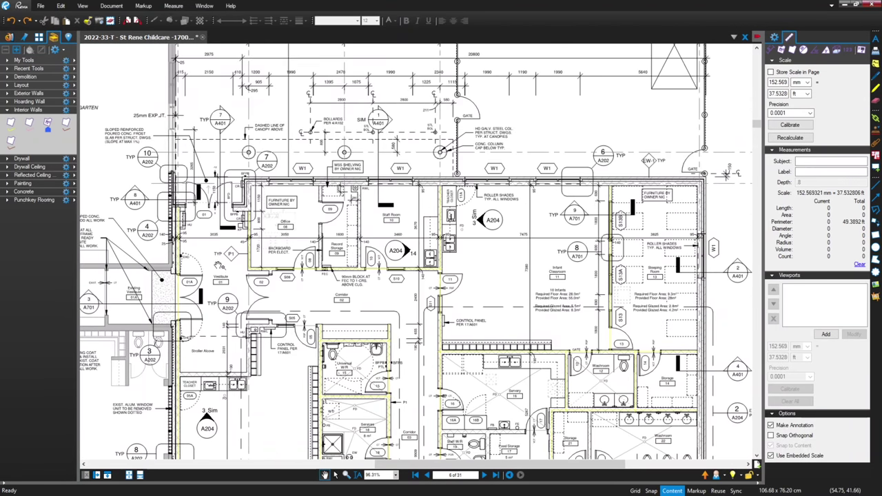
{"action": "left_click_drag", "start_coordinate": [248, 390], "coordinate": [247, 328]}
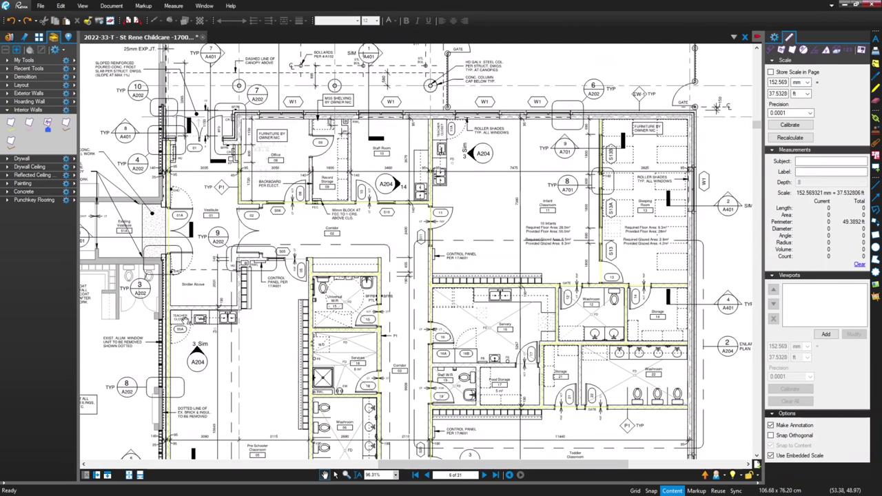
{"action": "scroll", "coordinate": [187, 322], "scroll_direction": "up", "scroll_amount": 5}
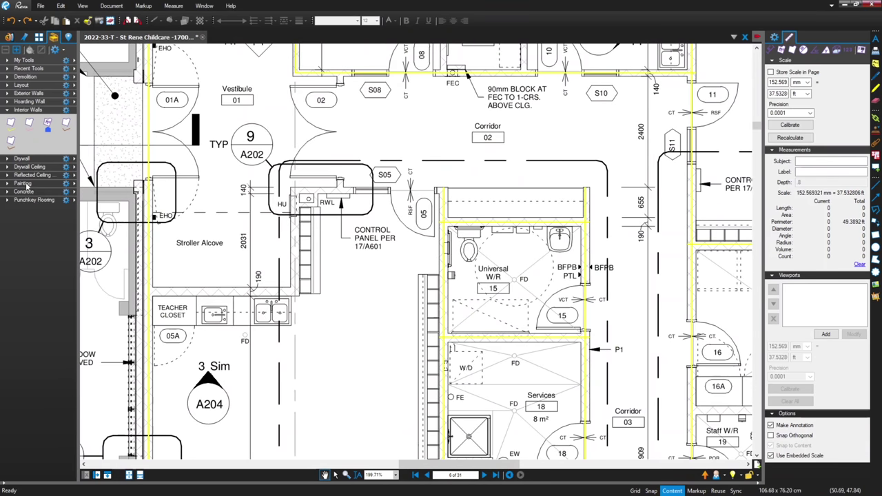
{"action": "left_click", "coordinate": [11, 125]}
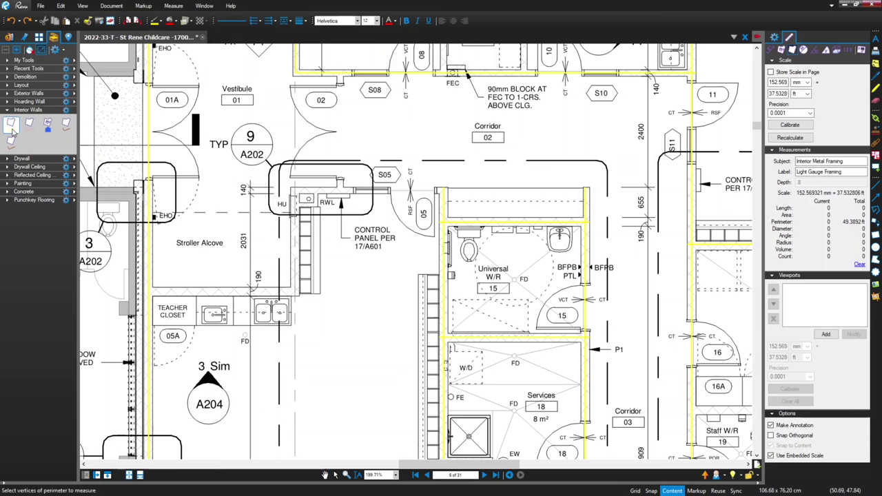
{"action": "scroll", "coordinate": [175, 329], "scroll_direction": "up", "scroll_amount": 5}
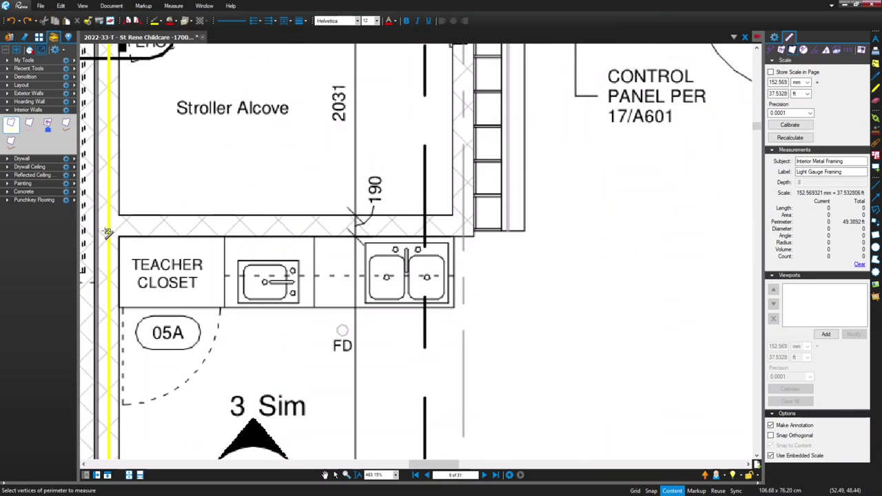
- Trace a 26.3552 ft framing length along the Stroller Alcove / Teacher Closet wall, totalling 75.7444 ft
{"action": "left_click", "coordinate": [98, 222]}
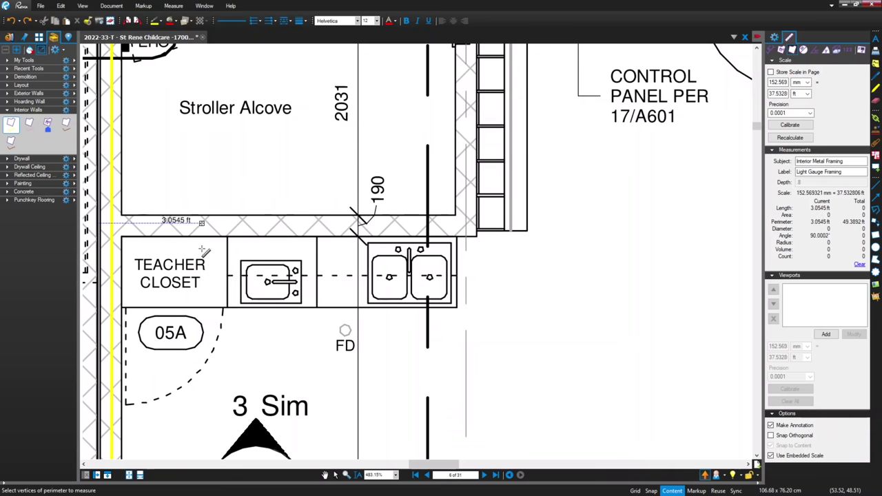
{"action": "left_click", "coordinate": [467, 224]}
{"action": "scroll", "coordinate": [465, 220], "scroll_direction": "down", "scroll_amount": 5}
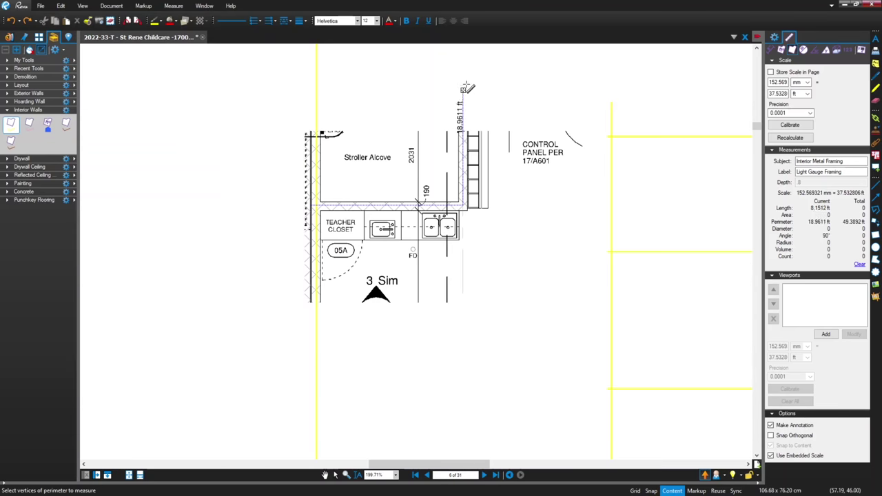
{"action": "scroll", "coordinate": [461, 51], "scroll_direction": "up", "scroll_amount": 3}
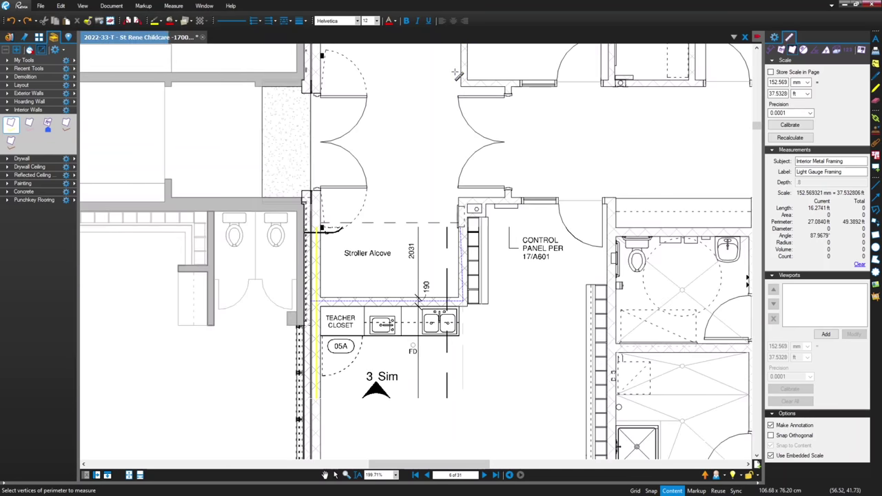
{"action": "scroll", "coordinate": [456, 81], "scroll_direction": "up", "scroll_amount": 3}
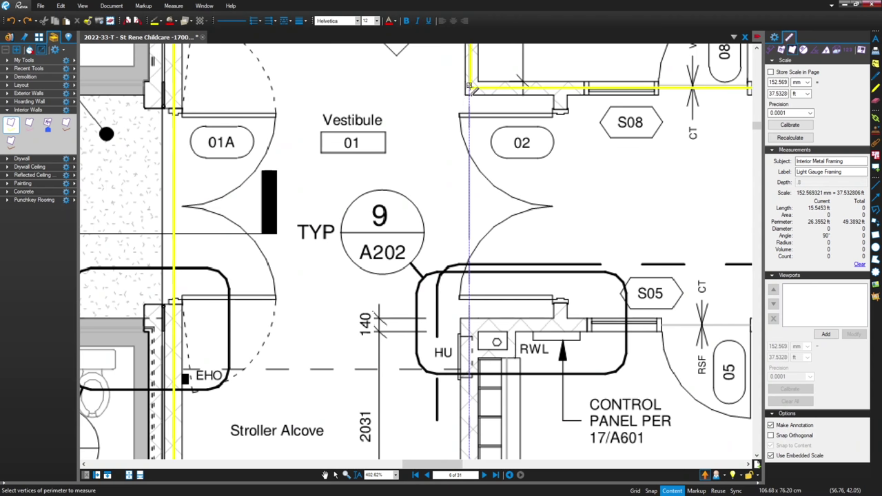
{"action": "scroll", "coordinate": [407, 149], "scroll_direction": "down", "scroll_amount": 3}
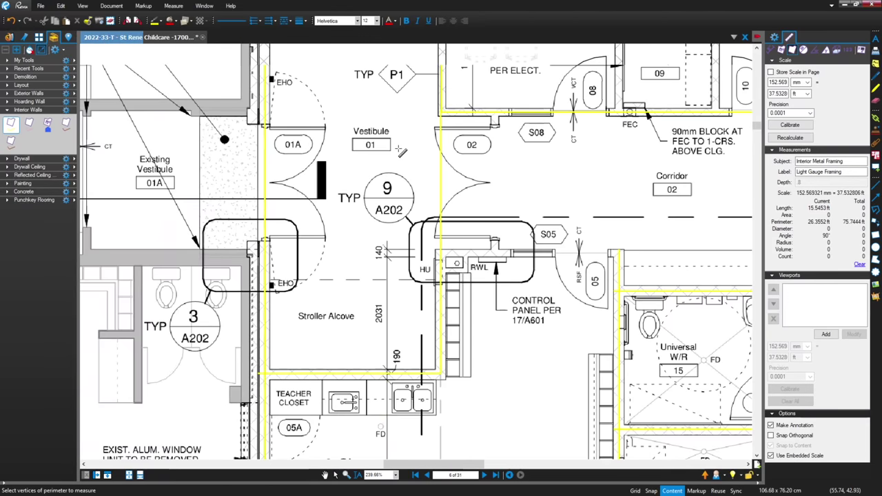
- End the Stroller Alcove measurement and pan over to the Office, Record Storage and Staff Room walls
{"action": "key", "text": "Escape"}
{"action": "scroll", "coordinate": [345, 161], "scroll_direction": "down", "scroll_amount": 3}
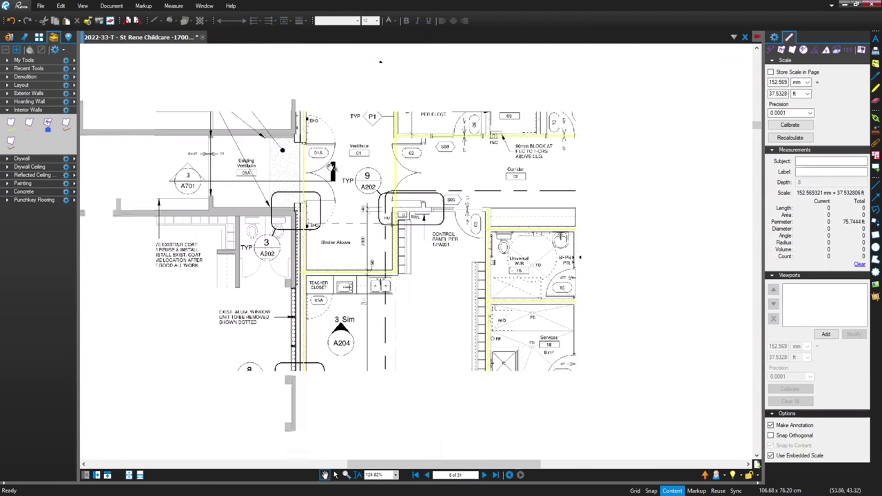
{"action": "left_click_drag", "start_coordinate": [442, 293], "coordinate": [353, 238]}
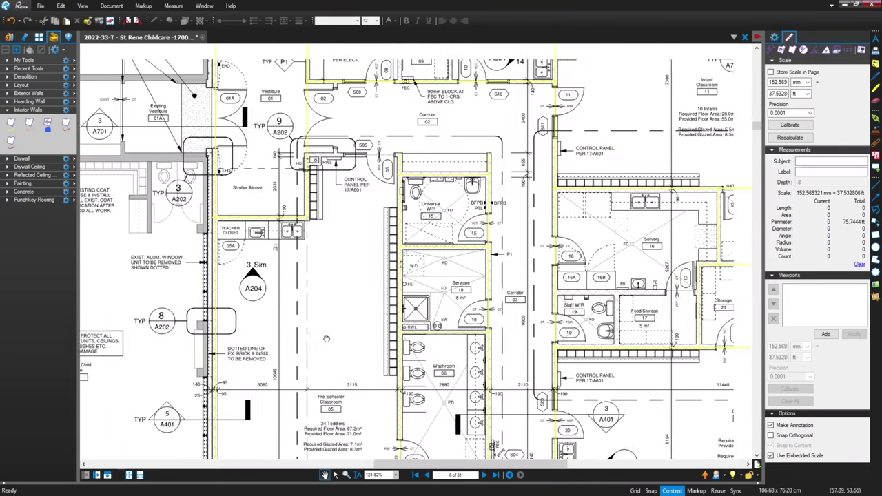
{"action": "left_click_drag", "start_coordinate": [327, 339], "coordinate": [297, 376]}
{"action": "left_click_drag", "start_coordinate": [384, 179], "coordinate": [373, 234]}
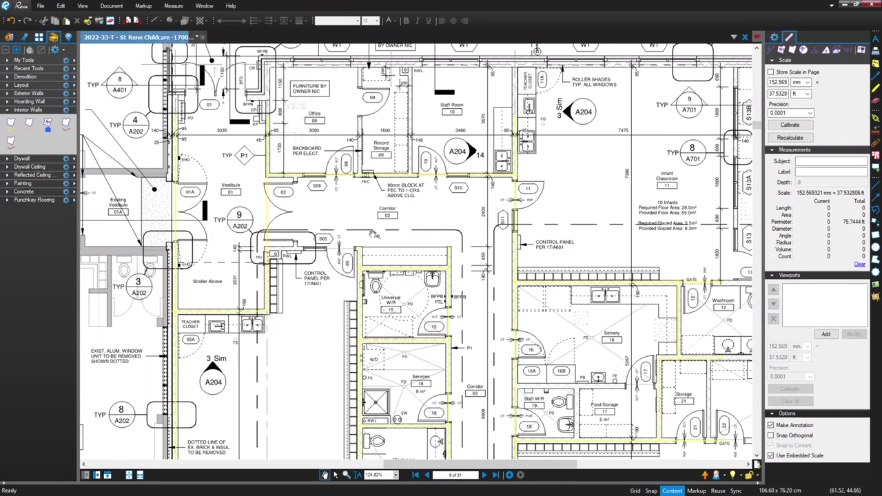
{"action": "scroll", "coordinate": [358, 218], "scroll_direction": "up", "scroll_amount": 2}
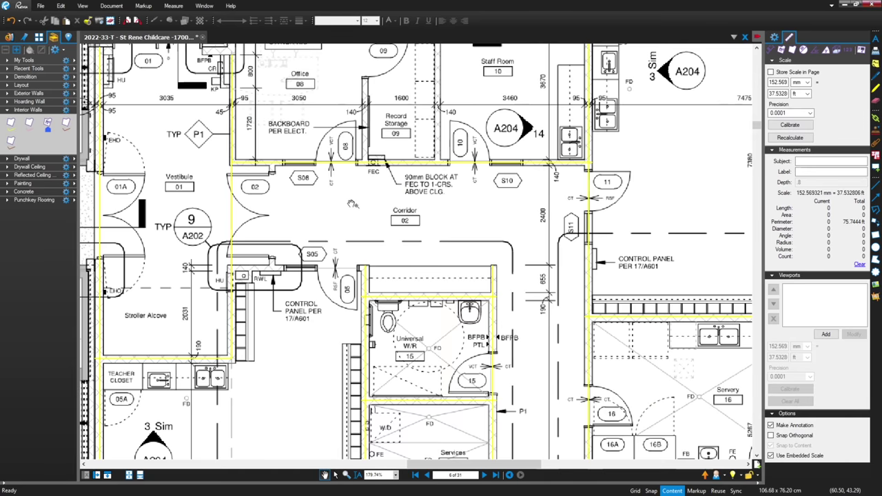
{"action": "left_click_drag", "start_coordinate": [353, 205], "coordinate": [314, 253]}
{"action": "left_click_drag", "start_coordinate": [185, 195], "coordinate": [130, 249]}
- Start a yellow Interior Metal Framing polylength beside the FEC block, running up the Record Storage wall
{"action": "left_click", "coordinate": [11, 126]}
{"action": "scroll", "coordinate": [282, 276], "scroll_direction": "up", "scroll_amount": 8}
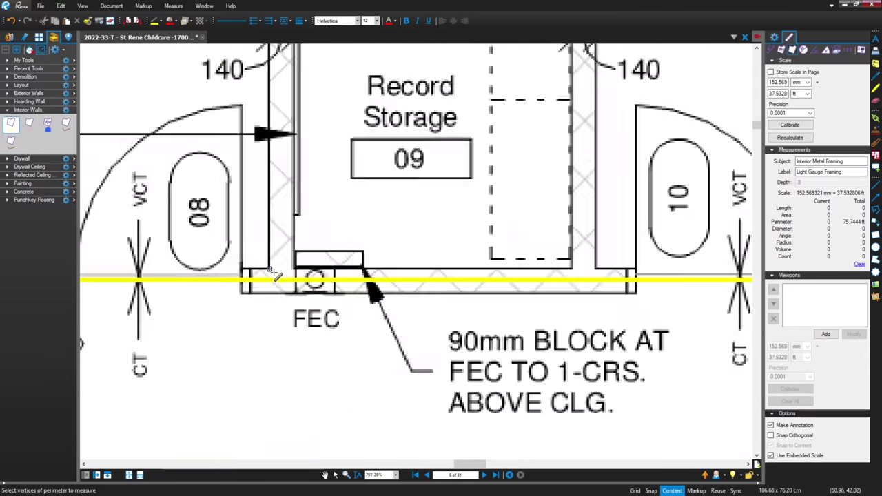
{"action": "left_click", "coordinate": [286, 295]}
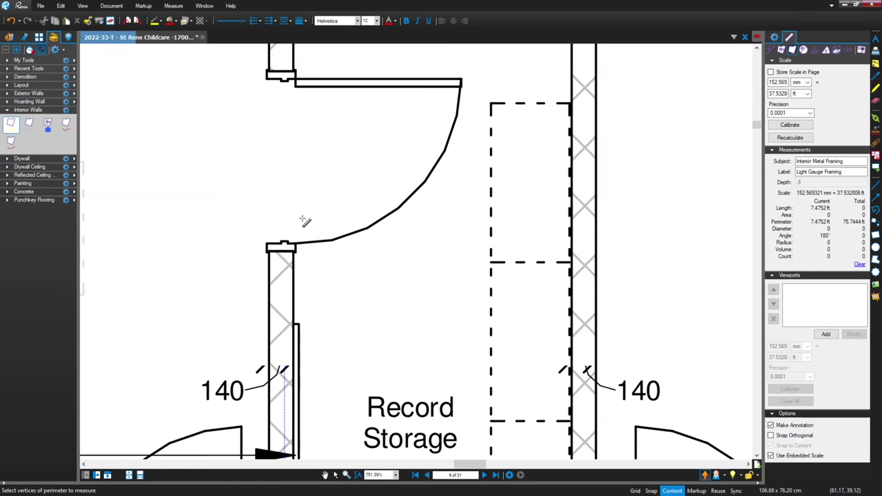
{"action": "scroll", "coordinate": [302, 219], "scroll_direction": "down", "scroll_amount": 4}
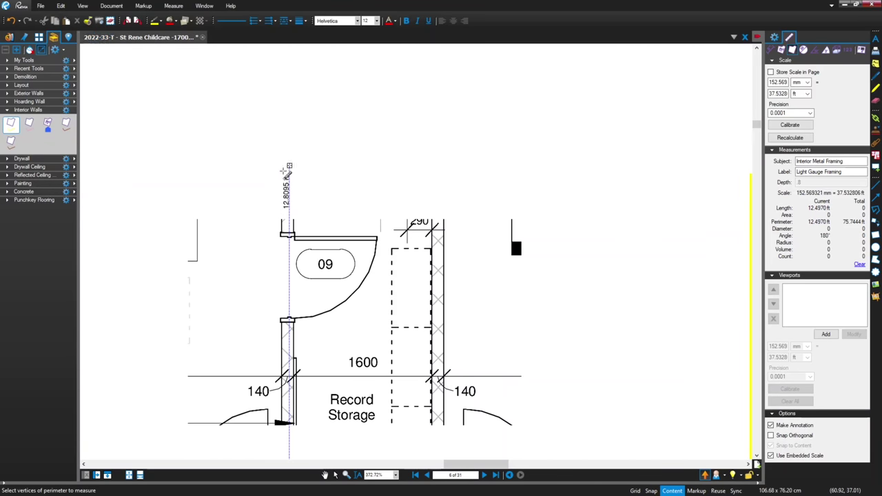
{"action": "left_click", "coordinate": [290, 177]}
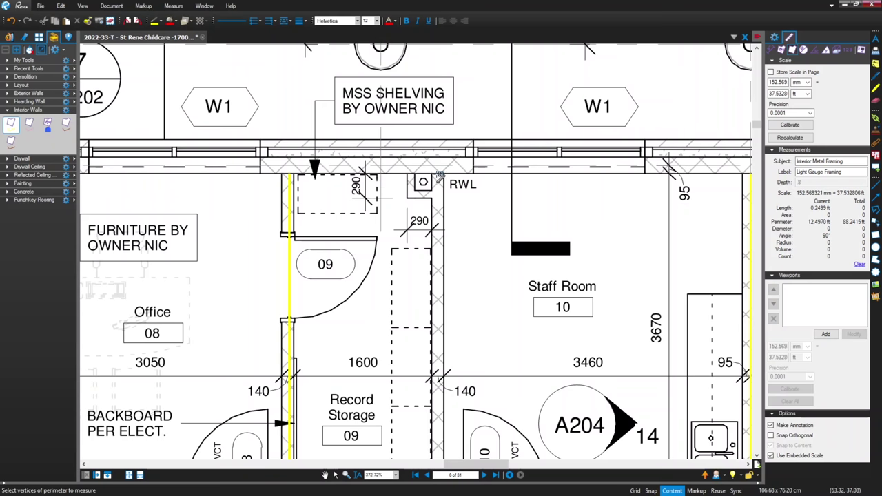
{"action": "scroll", "coordinate": [435, 176], "scroll_direction": "up", "scroll_amount": 2}
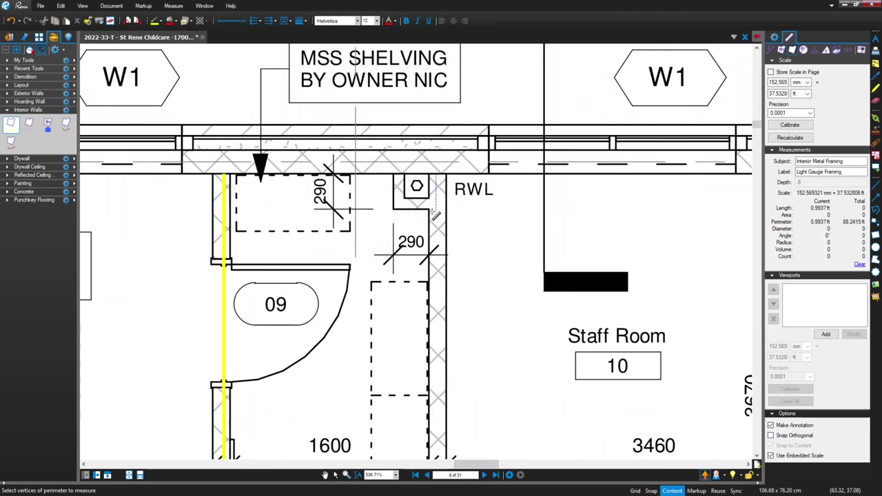
{"action": "scroll", "coordinate": [437, 237], "scroll_direction": "down", "scroll_amount": 3}
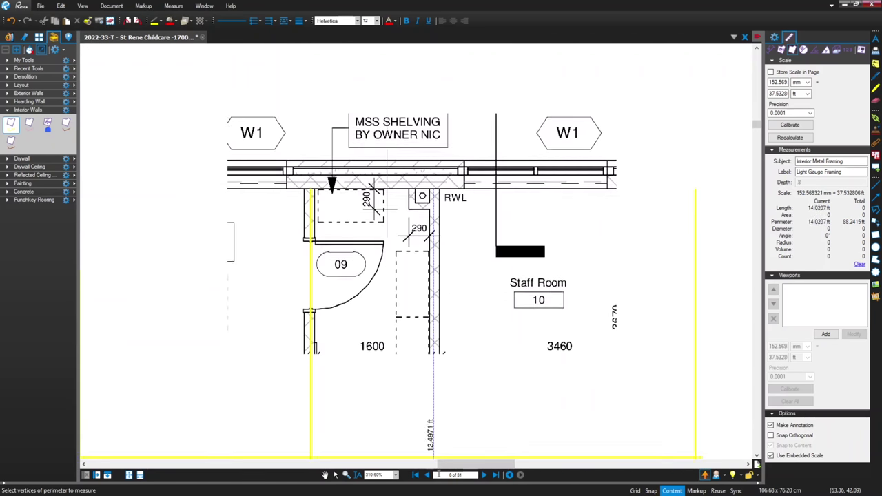
{"action": "scroll", "coordinate": [439, 428], "scroll_direction": "down", "scroll_amount": 3}
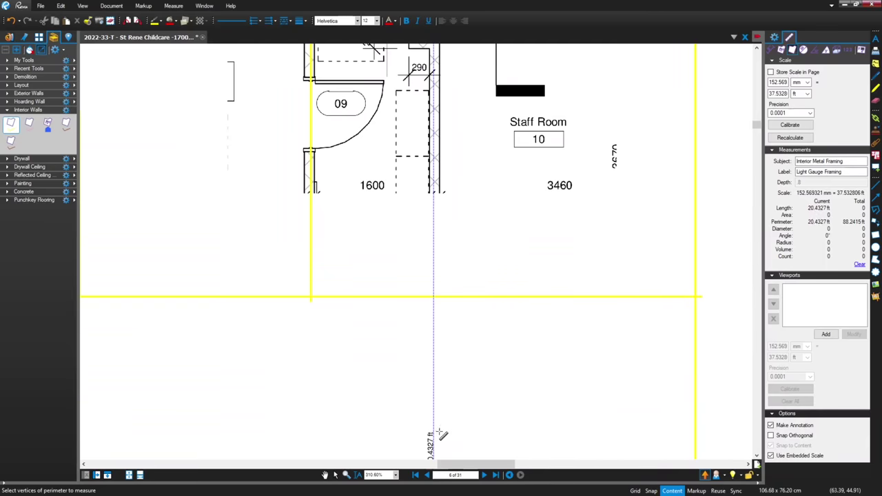
{"action": "scroll", "coordinate": [432, 306], "scroll_direction": "up", "scroll_amount": 1}
- Continue the trace along the corridor wall to the RWL column, bringing the total to 102.7612 ft
{"action": "left_click", "coordinate": [434, 300]}
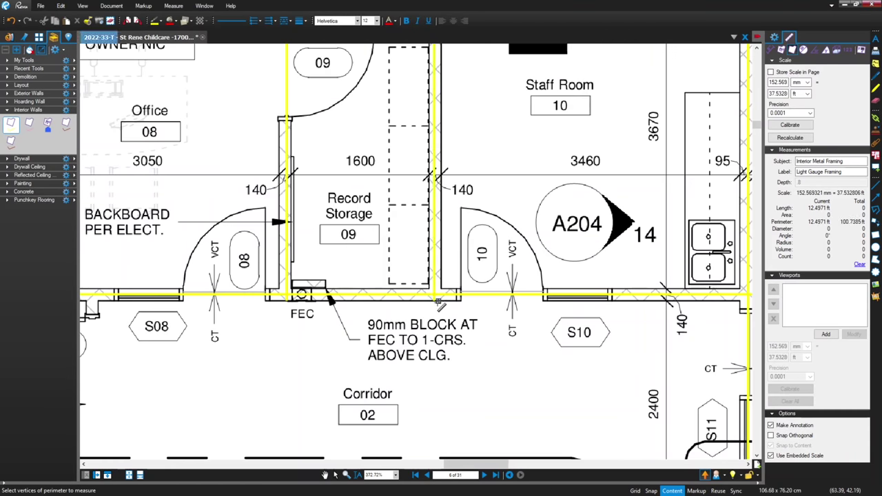
{"action": "scroll", "coordinate": [344, 255], "scroll_direction": "down", "scroll_amount": 4}
{"action": "scroll", "coordinate": [344, 259], "scroll_direction": "down", "scroll_amount": 3}
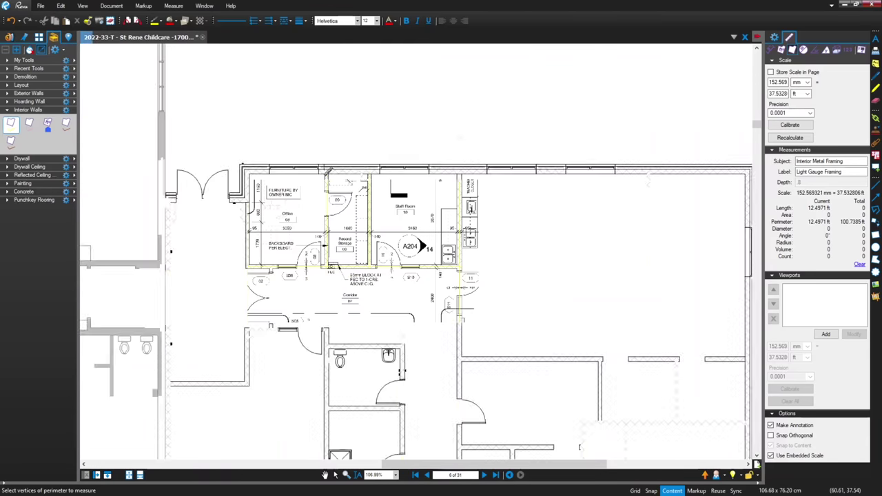
{"action": "scroll", "coordinate": [326, 178], "scroll_direction": "up", "scroll_amount": 6}
{"action": "scroll", "coordinate": [325, 177], "scroll_direction": "up", "scroll_amount": 6}
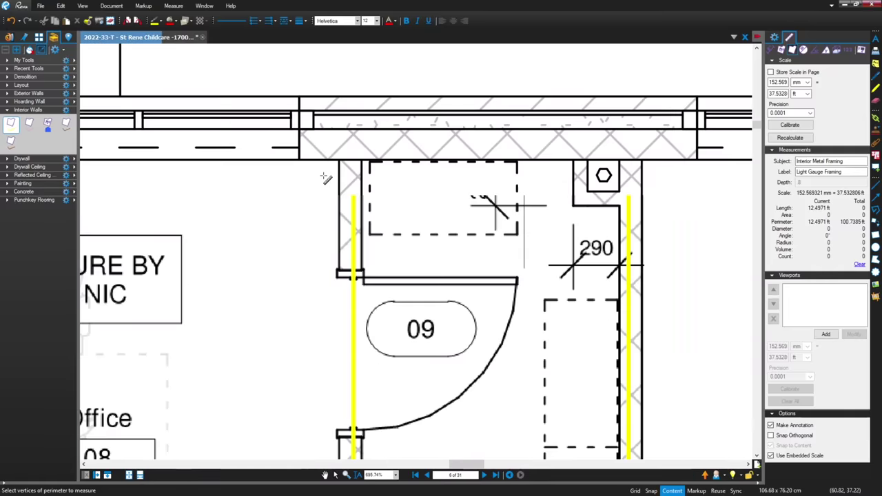
{"action": "scroll", "coordinate": [574, 174], "scroll_direction": "up", "scroll_amount": 3}
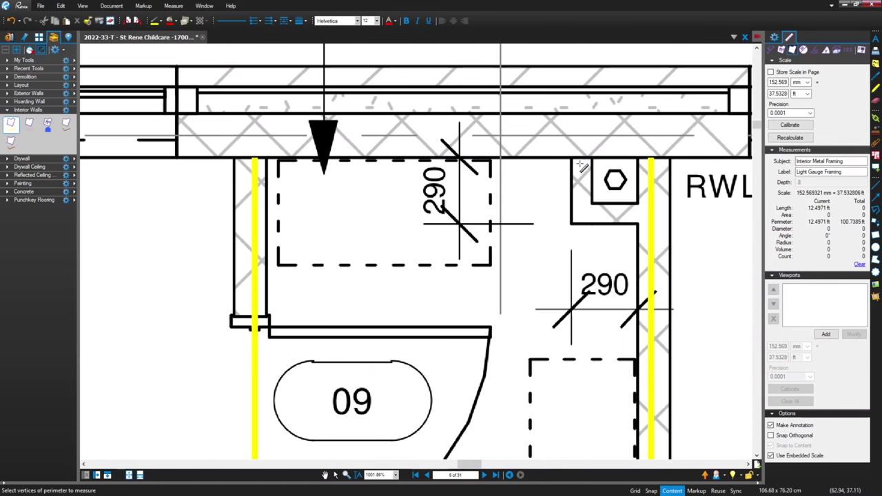
{"action": "left_click", "coordinate": [584, 214]}
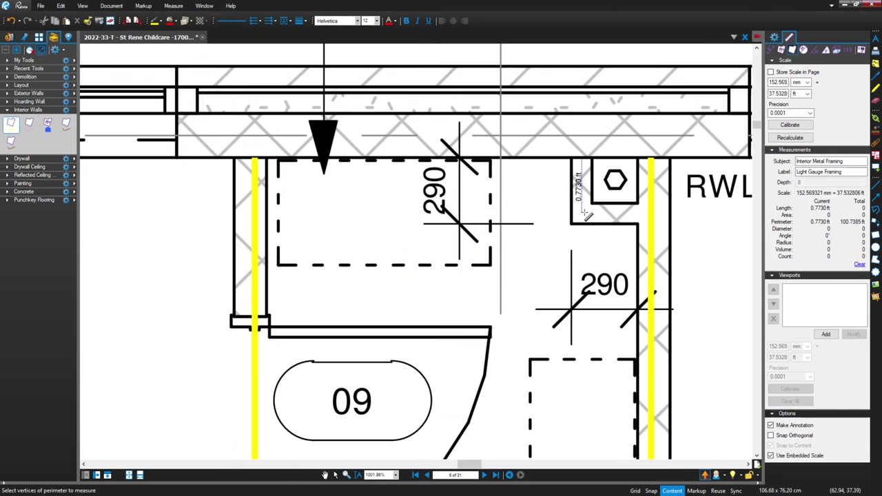
{"action": "double_click", "coordinate": [670, 215]}
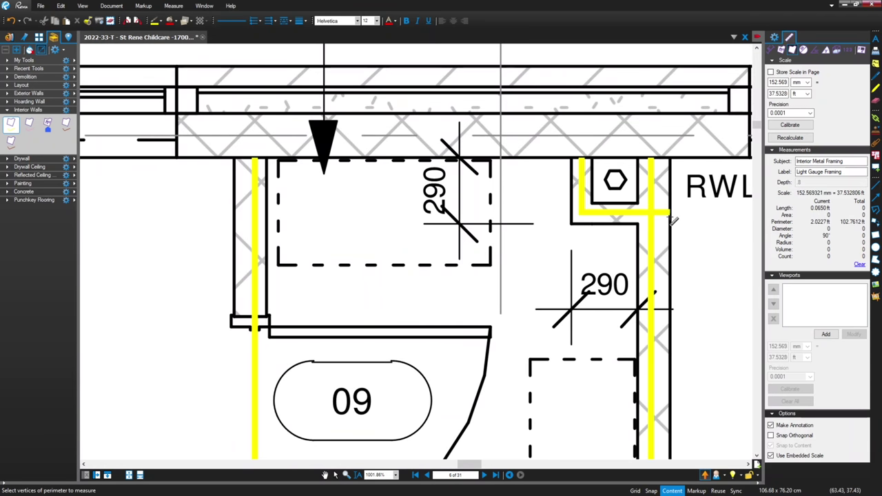
{"action": "scroll", "coordinate": [476, 253], "scroll_direction": "down", "scroll_amount": 15}
{"action": "scroll", "coordinate": [468, 238], "scroll_direction": "down", "scroll_amount": 7}
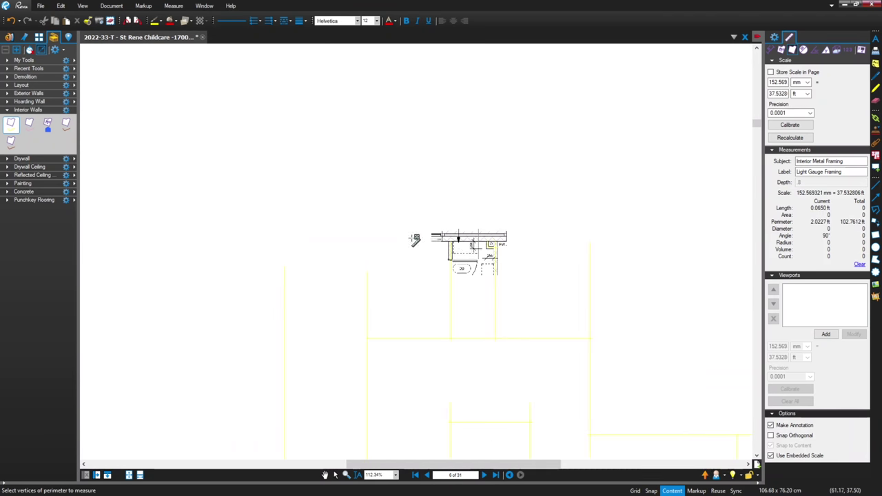
{"action": "left_click", "coordinate": [360, 200]}
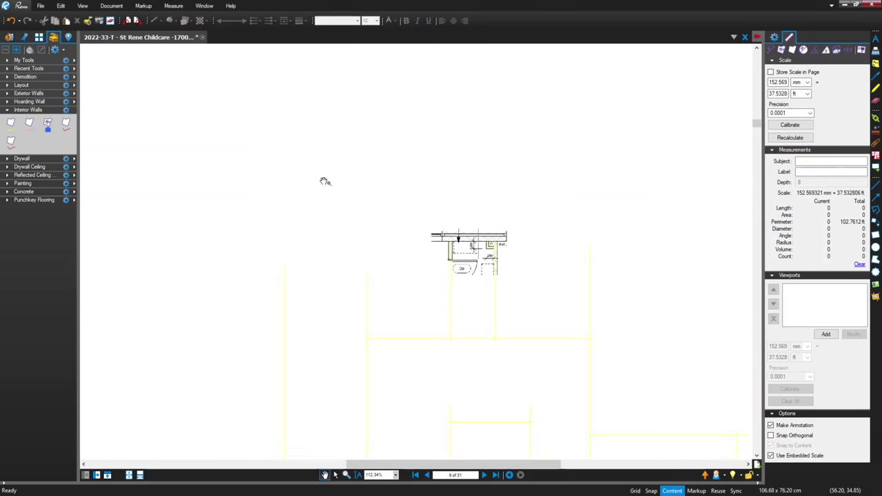
{"action": "left_click", "coordinate": [244, 289]}
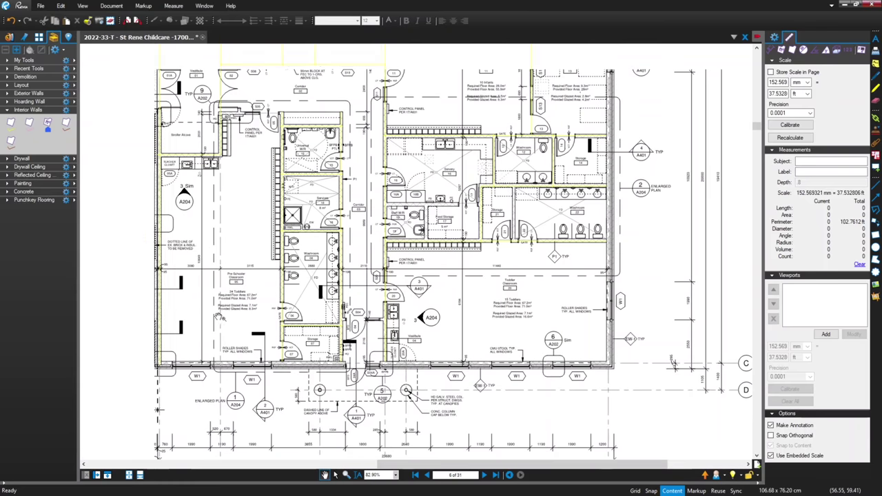
{"action": "scroll", "coordinate": [259, 178], "scroll_direction": "up", "scroll_amount": 3}
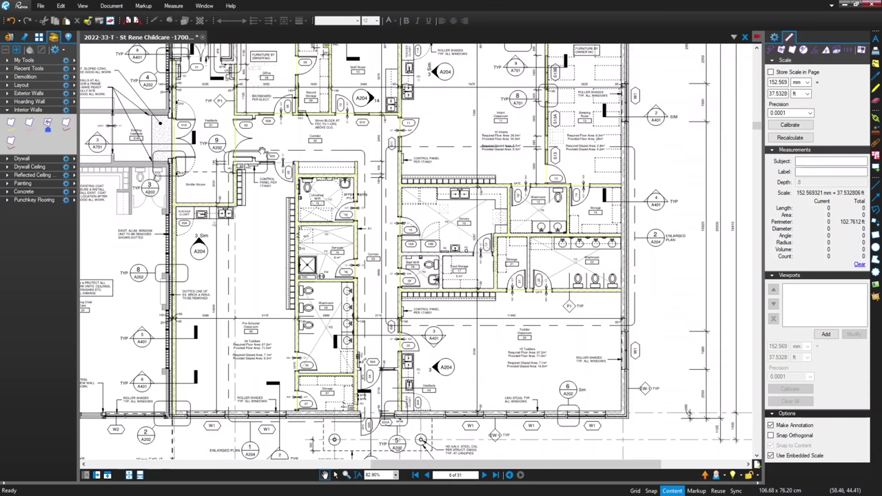
{"action": "left_click_drag", "start_coordinate": [264, 149], "coordinate": [248, 201]}
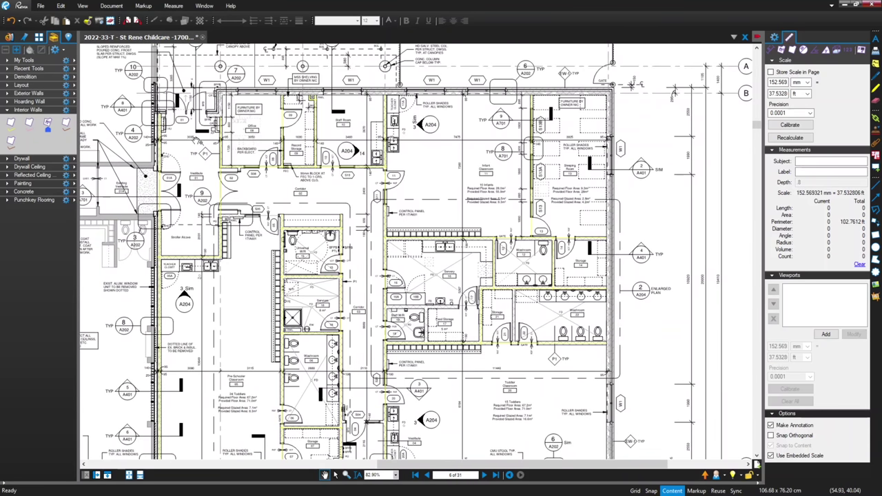
{"action": "scroll", "coordinate": [215, 299], "scroll_direction": "down", "scroll_amount": 5}
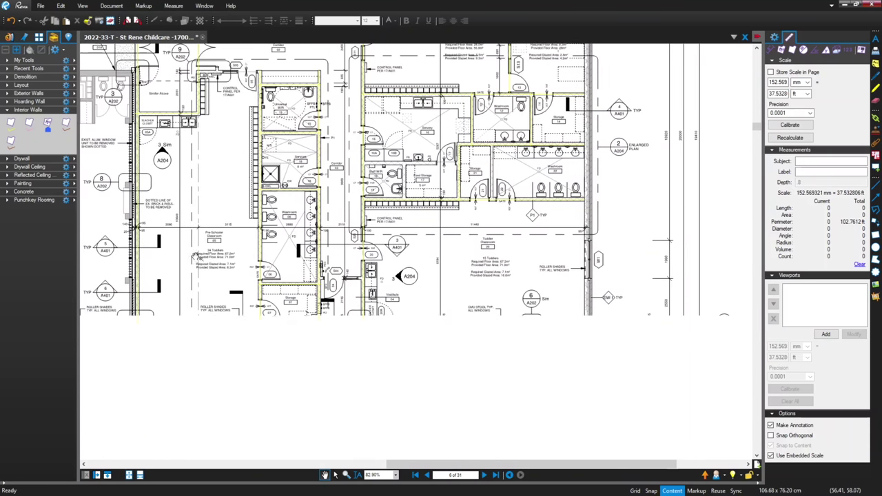
{"action": "scroll", "coordinate": [188, 296], "scroll_direction": "down", "scroll_amount": 1}
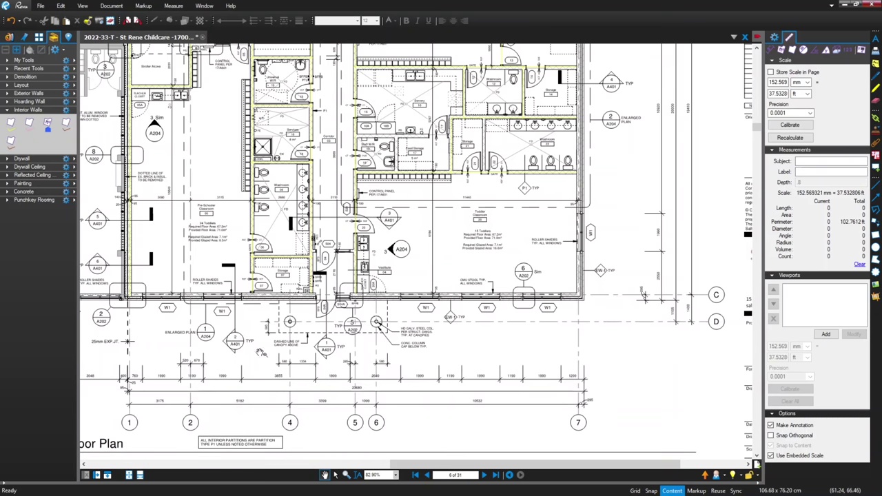
- Show the Markups List with 19 Light Gauge Framing entries, locate the first, then clear the selection
{"action": "double_click", "coordinate": [419, 479]}
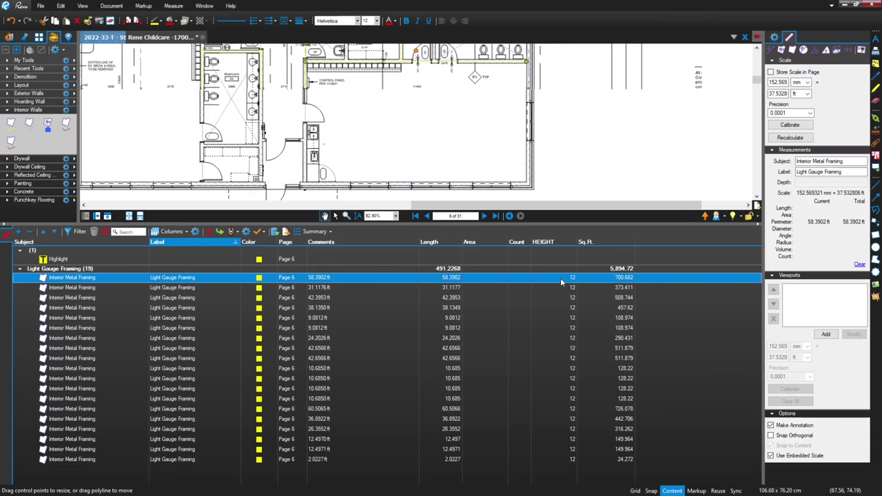
{"action": "left_click", "coordinate": [561, 278]}
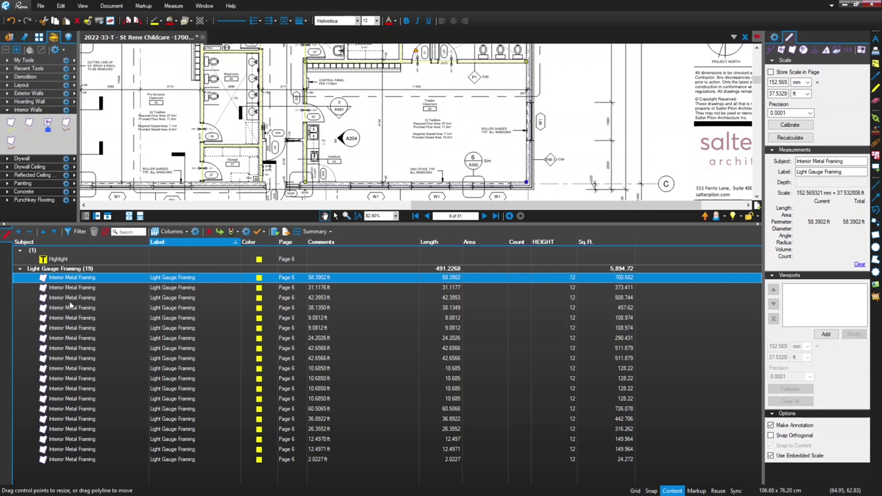
{"action": "key", "text": "Escape"}
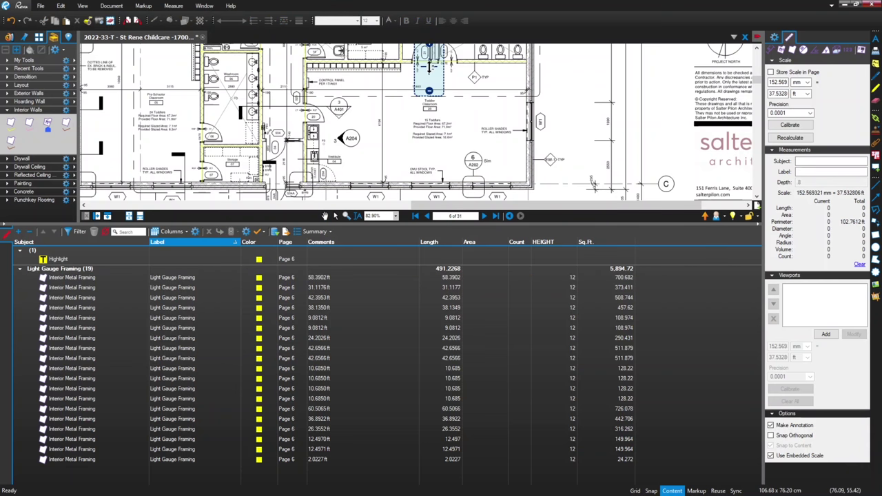
{"action": "key", "text": "v"}
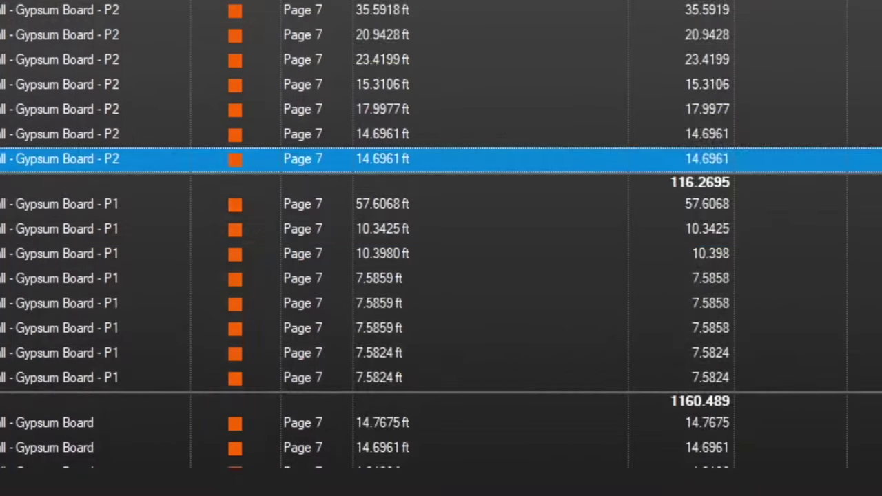
{"action": "scroll", "coordinate": [380, 358], "scroll_direction": "up", "scroll_amount": 10}
{"action": "scroll", "coordinate": [441, 248], "scroll_direction": "up", "scroll_amount": 10}
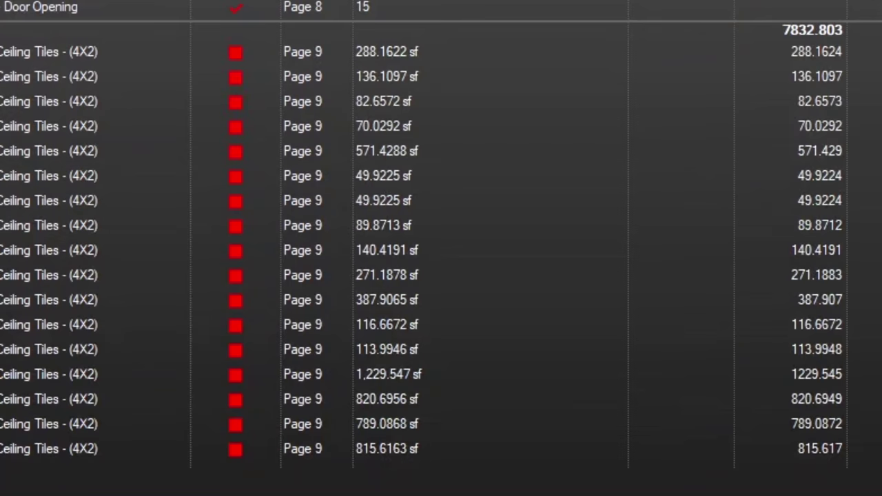
{"action": "scroll", "coordinate": [442, 248], "scroll_direction": "down", "scroll_amount": 15}
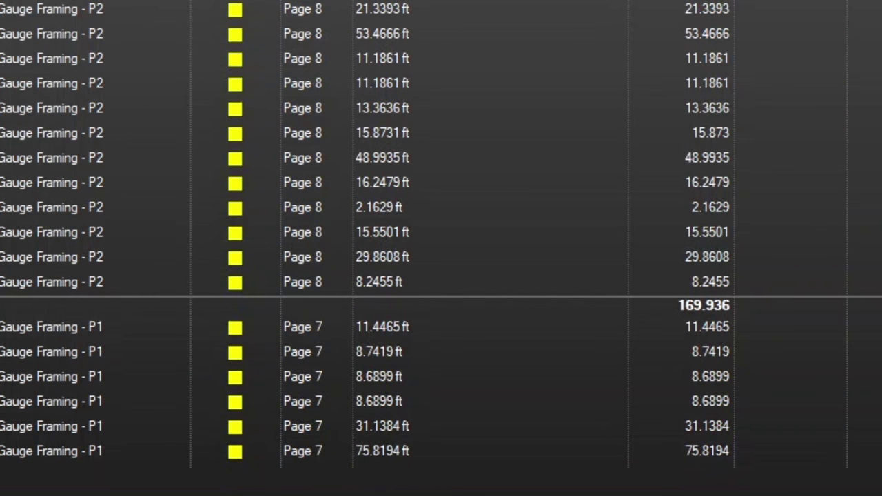
{"action": "scroll", "coordinate": [442, 248], "scroll_direction": "down", "scroll_amount": 10}
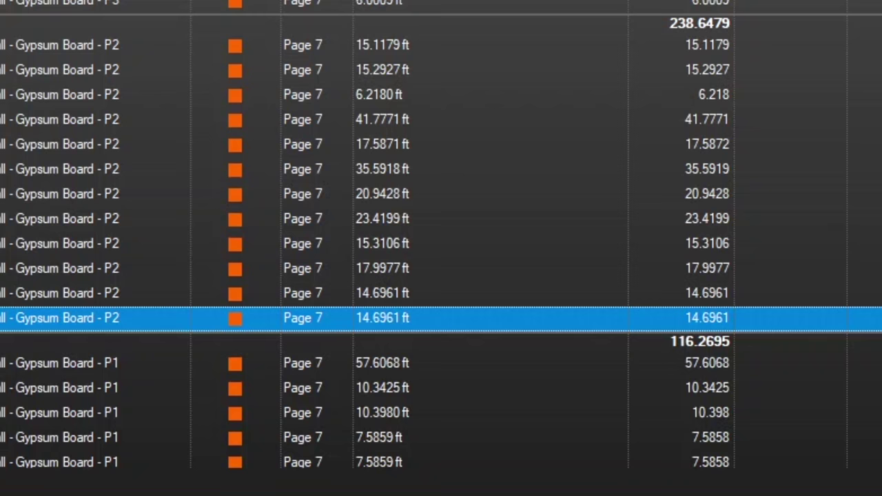
{"action": "scroll", "coordinate": [441, 248], "scroll_direction": "down", "scroll_amount": 10}
{"action": "scroll", "coordinate": [441, 248], "scroll_direction": "up", "scroll_amount": 3}
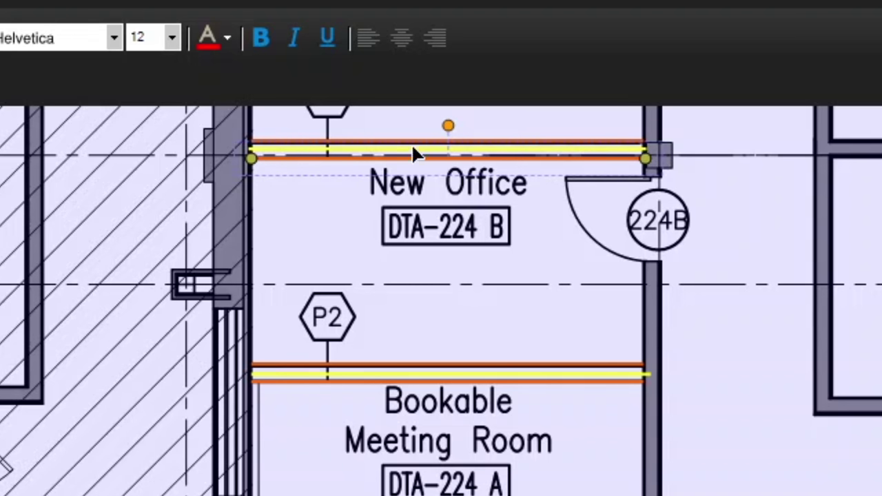
- Relabel the first Drywall - Gypsum Board measurement with the '- P1' suffix
{"action": "scroll", "coordinate": [422, 133], "scroll_direction": "down", "scroll_amount": 3}
{"action": "scroll", "coordinate": [400, 122], "scroll_direction": "up", "scroll_amount": 5}
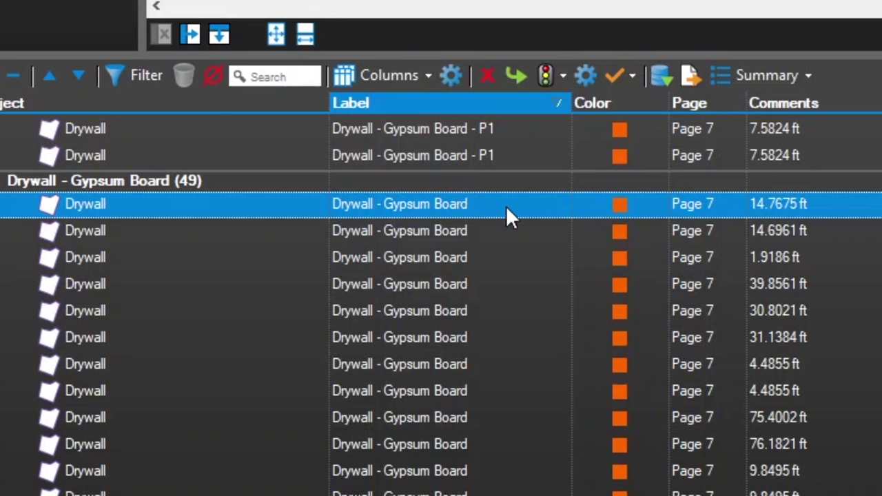
{"action": "left_click", "coordinate": [506, 205]}
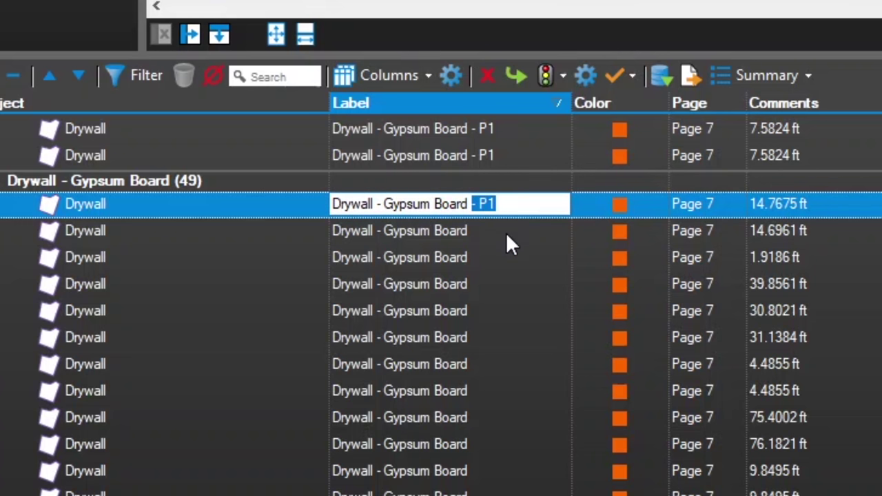
{"action": "key", "text": "Return"}
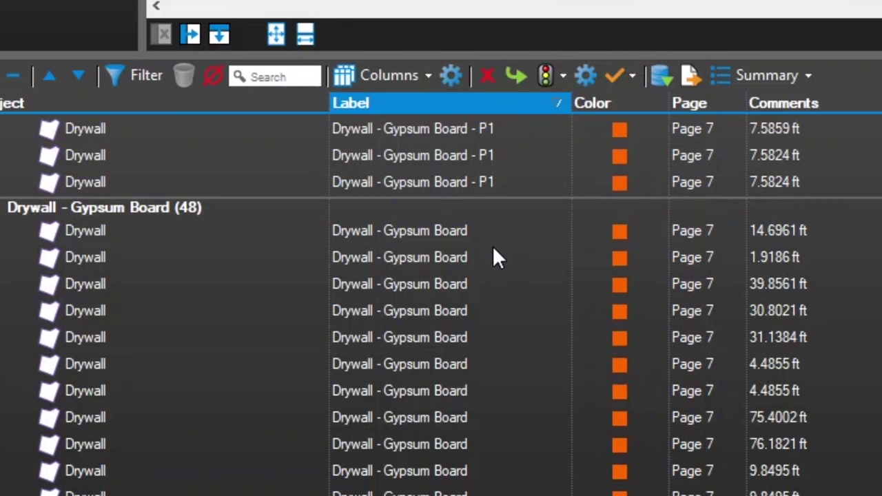
- Relabel the next unlabelled drywall measurement with the '- P2' suffix
{"action": "left_click", "coordinate": [500, 238]}
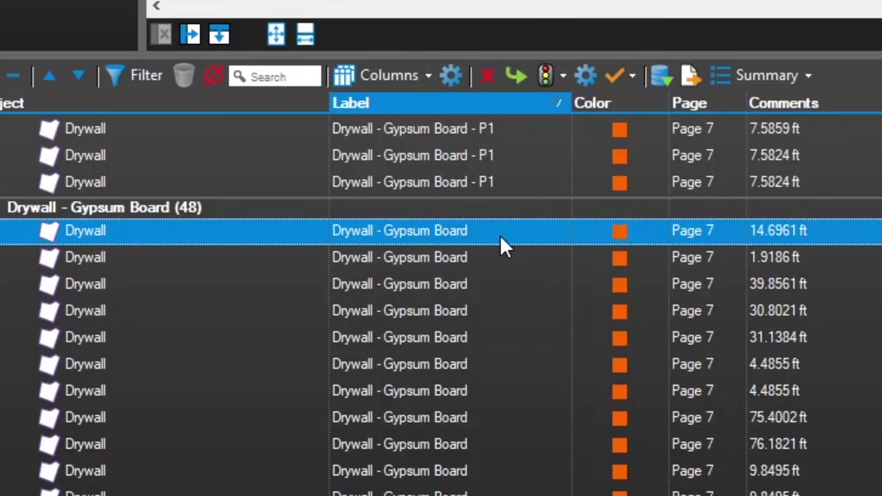
{"action": "left_click", "coordinate": [499, 234]}
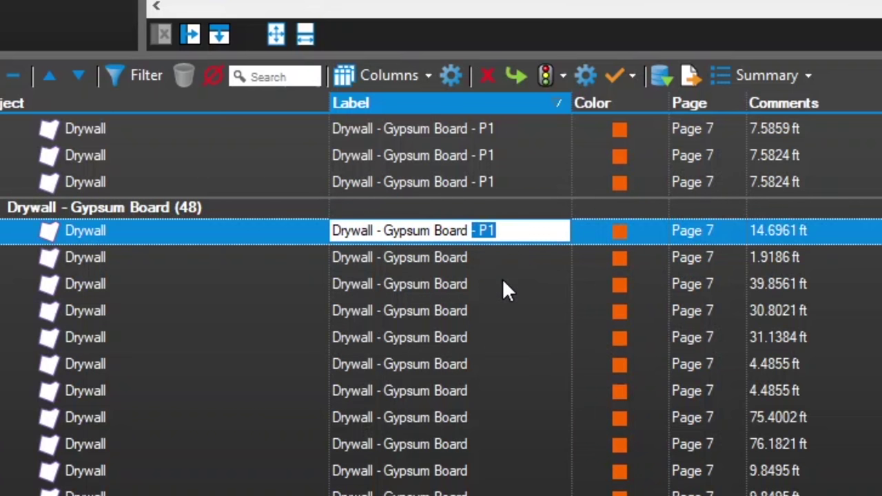
{"action": "type", "text": "- P2"}
{"action": "key", "text": "Return"}
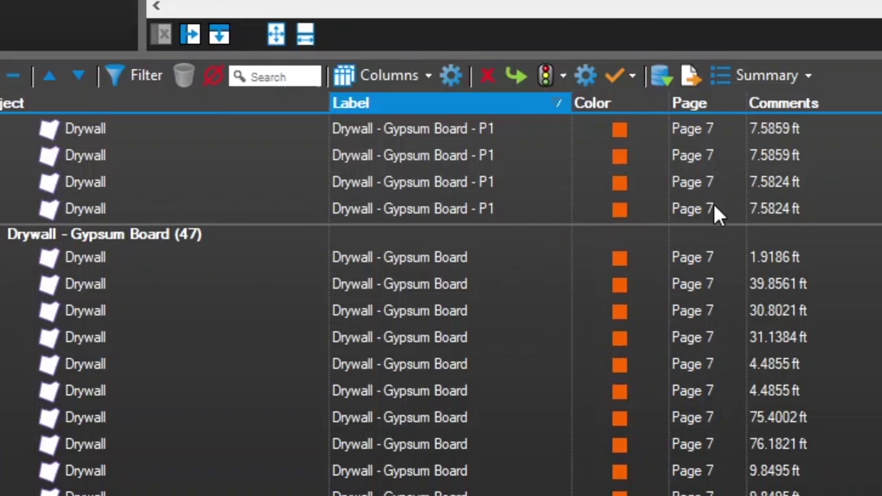
{"action": "scroll", "coordinate": [712, 218], "scroll_direction": "up", "scroll_amount": 3}
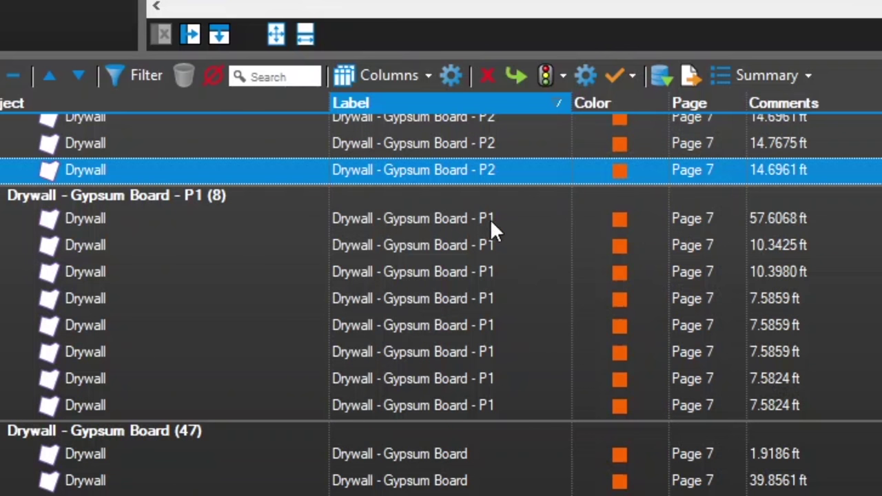
{"action": "scroll", "coordinate": [377, 266], "scroll_direction": "up", "scroll_amount": 6}
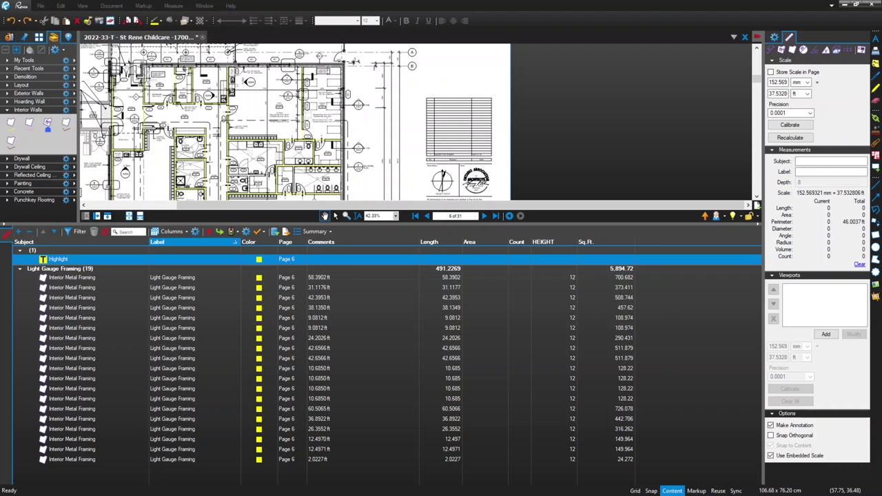
- Hide the Markups List with Alt+L so sheet A202 fills the window
{"action": "key", "text": "alt+l"}
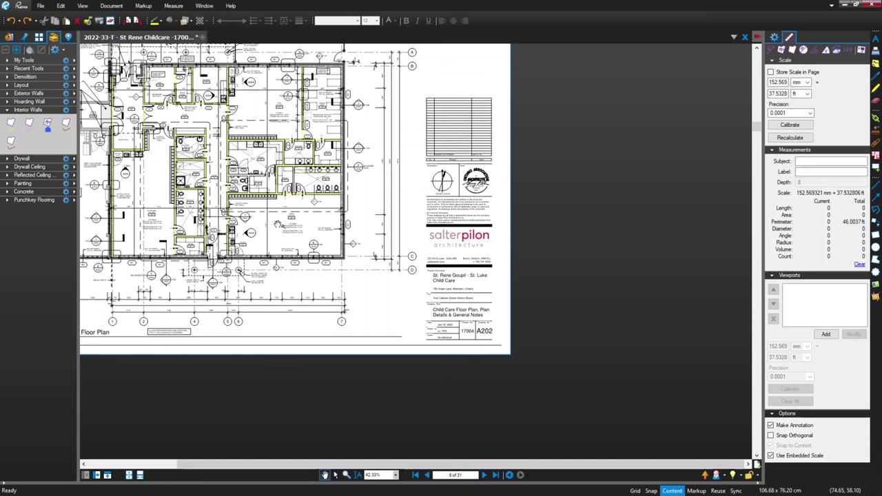
- Trace an 8.5188 ft Interior Walls framing line up the P2 partition beside Existing Vestibule 01A
{"action": "left_click_drag", "start_coordinate": [310, 221], "coordinate": [436, 317]}
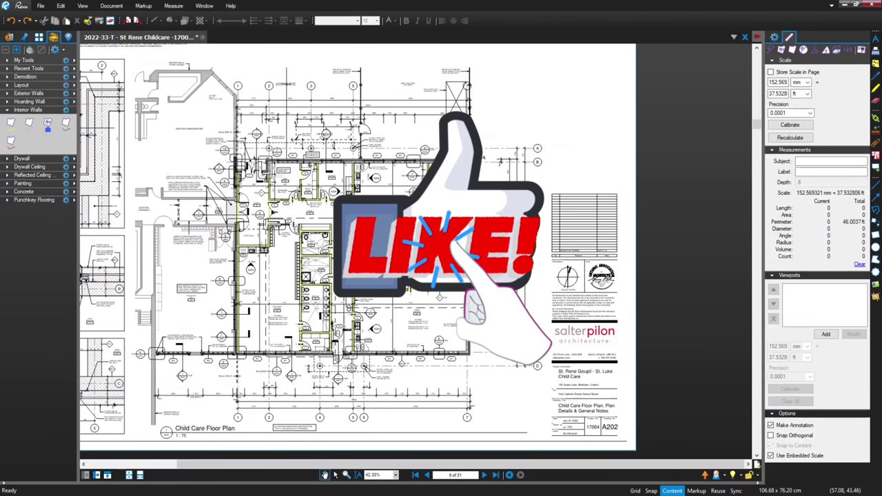
{"action": "scroll", "coordinate": [132, 225], "scroll_direction": "up", "scroll_amount": 3}
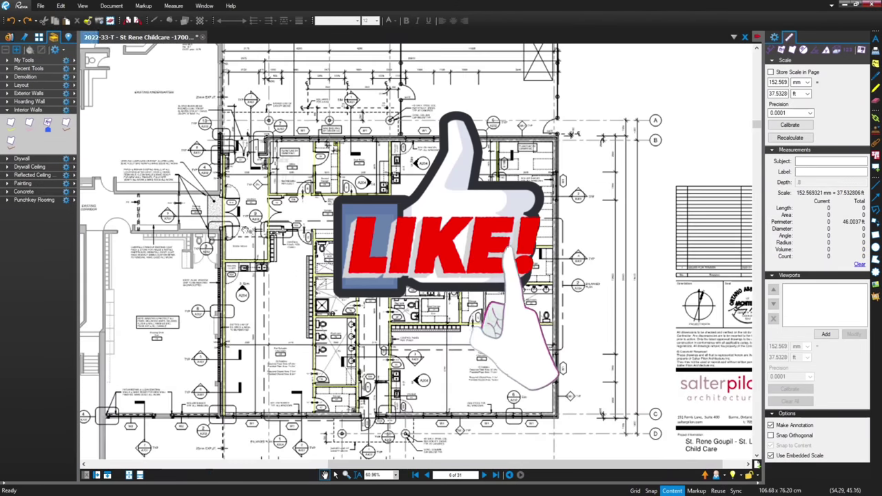
{"action": "scroll", "coordinate": [132, 225], "scroll_direction": "up", "scroll_amount": 4}
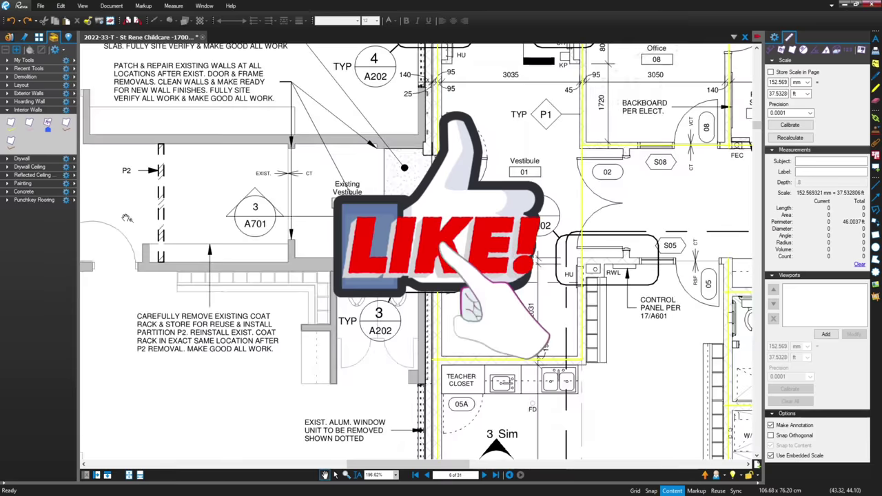
{"action": "left_click_drag", "start_coordinate": [132, 225], "coordinate": [227, 239]}
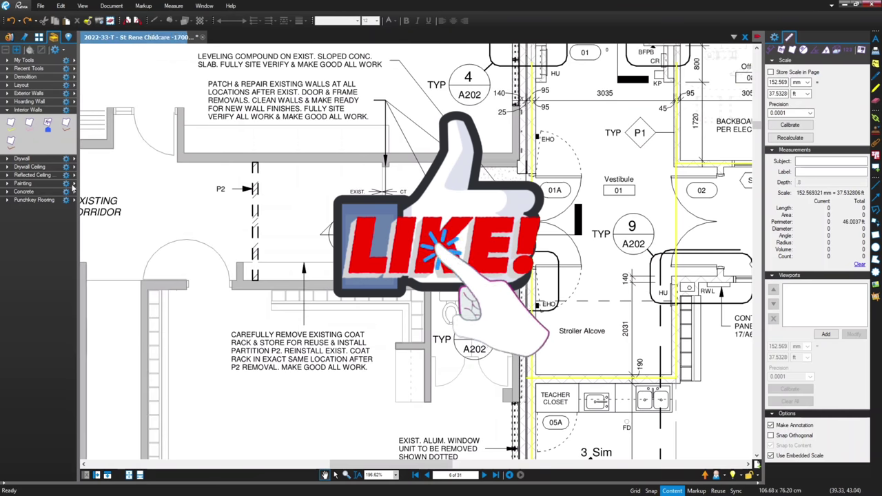
{"action": "left_click", "coordinate": [10, 122]}
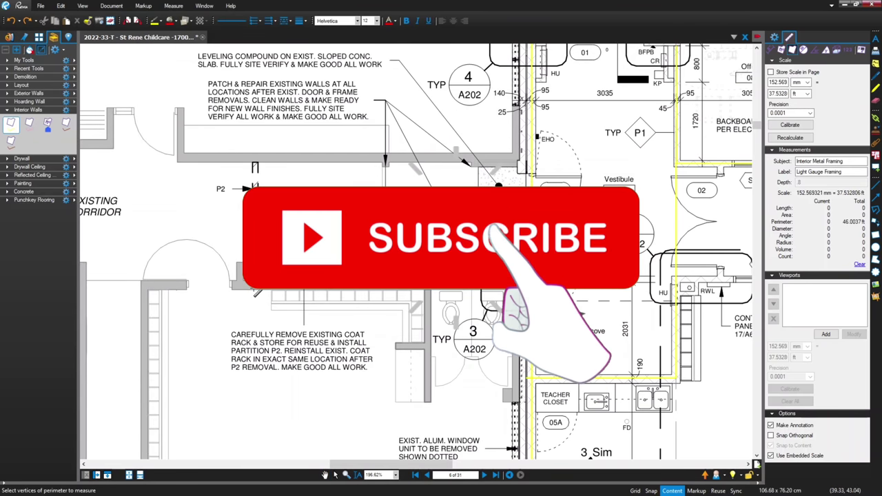
{"action": "scroll", "coordinate": [254, 293], "scroll_direction": "up", "scroll_amount": 4}
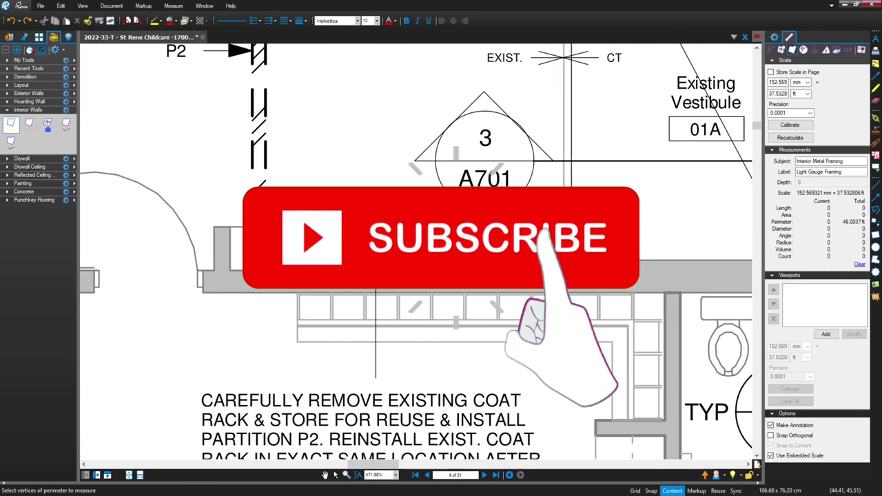
{"action": "scroll", "coordinate": [255, 270], "scroll_direction": "up", "scroll_amount": 3}
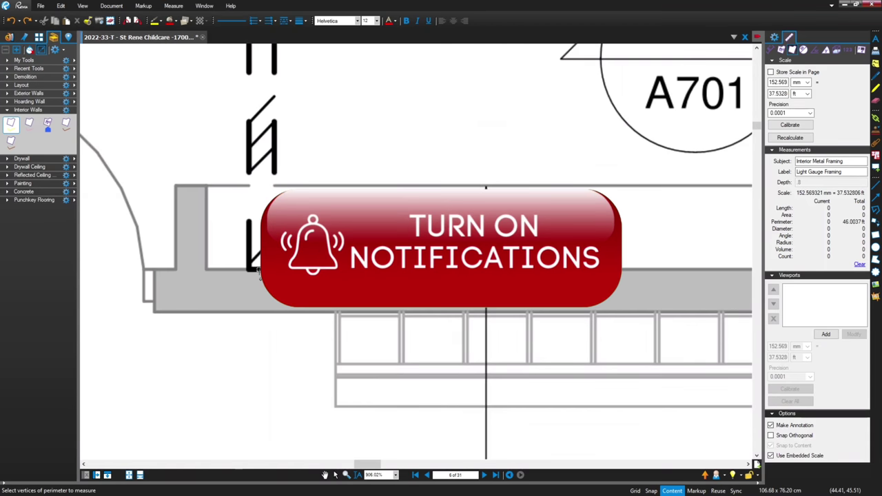
{"action": "left_click", "coordinate": [255, 271]}
{"action": "scroll", "coordinate": [255, 270], "scroll_direction": "down", "scroll_amount": 6}
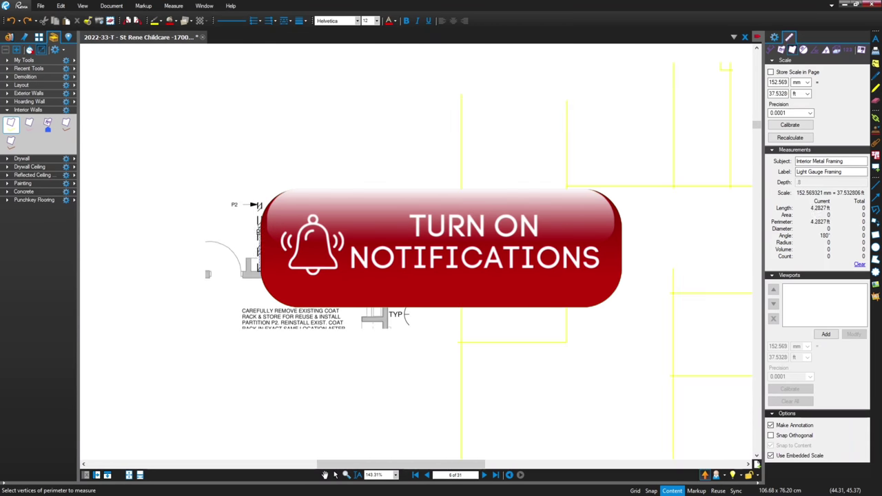
{"action": "scroll", "coordinate": [258, 201], "scroll_direction": "down", "scroll_amount": 2}
{"action": "scroll", "coordinate": [264, 199], "scroll_direction": "up", "scroll_amount": 2}
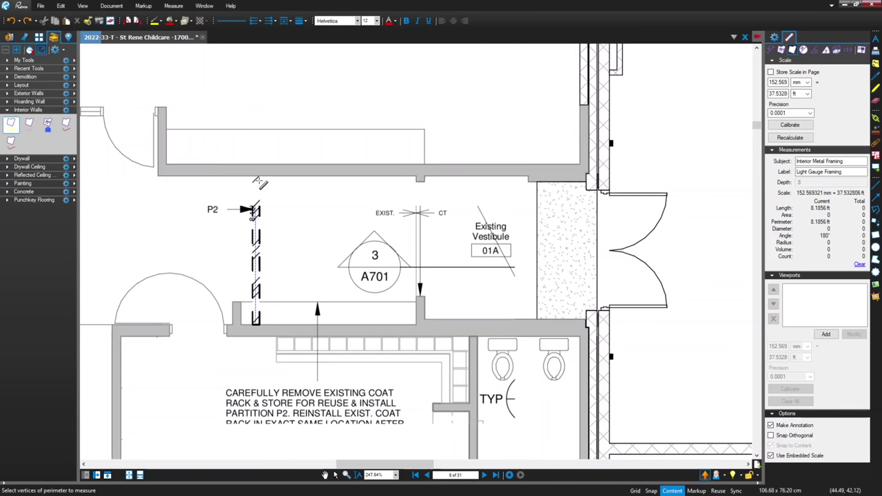
{"action": "double_click", "coordinate": [256, 177]}
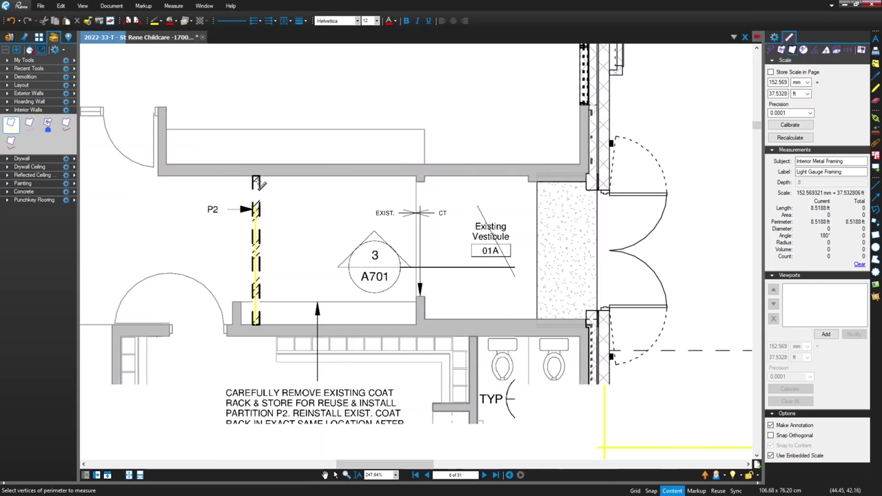
{"action": "key", "text": "Escape"}
{"action": "scroll", "coordinate": [311, 218], "scroll_direction": "down", "scroll_amount": 4}
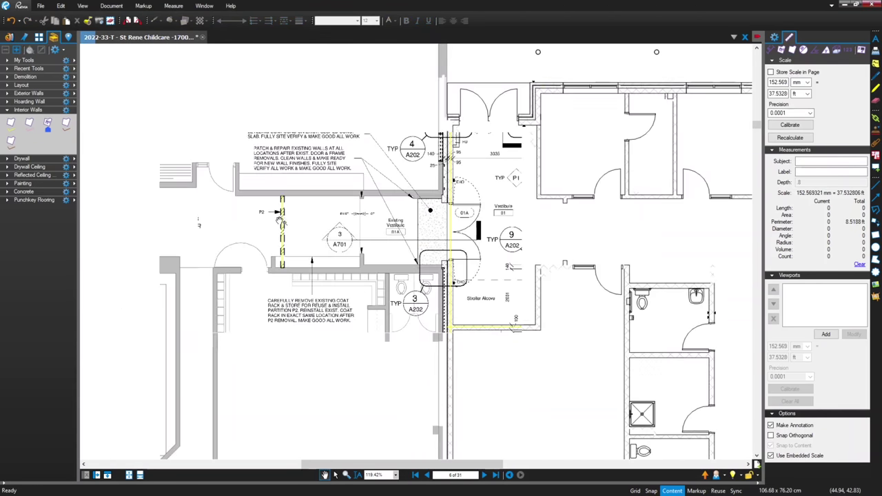
- Survey the traced rooms and select the 12.4970 ft yellow wall beside the Stroller Alcove
{"action": "left_click_drag", "start_coordinate": [302, 344], "coordinate": [285, 331]}
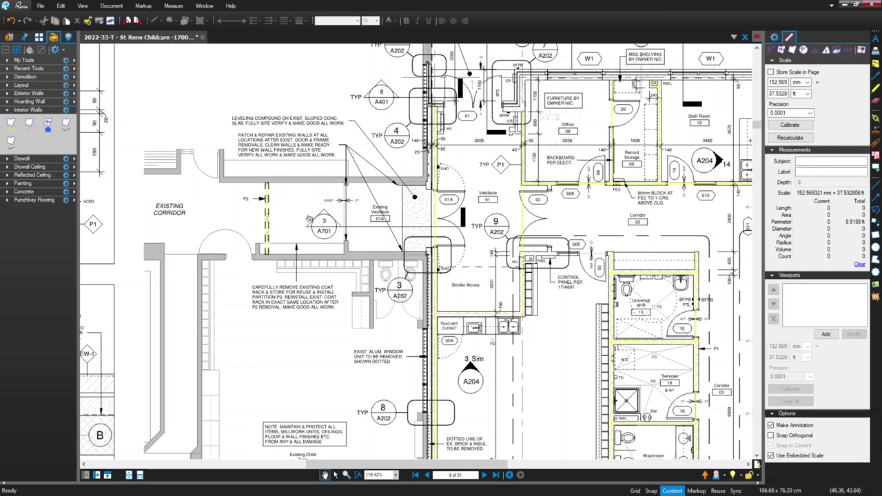
{"action": "left_click_drag", "start_coordinate": [309, 219], "coordinate": [291, 218]}
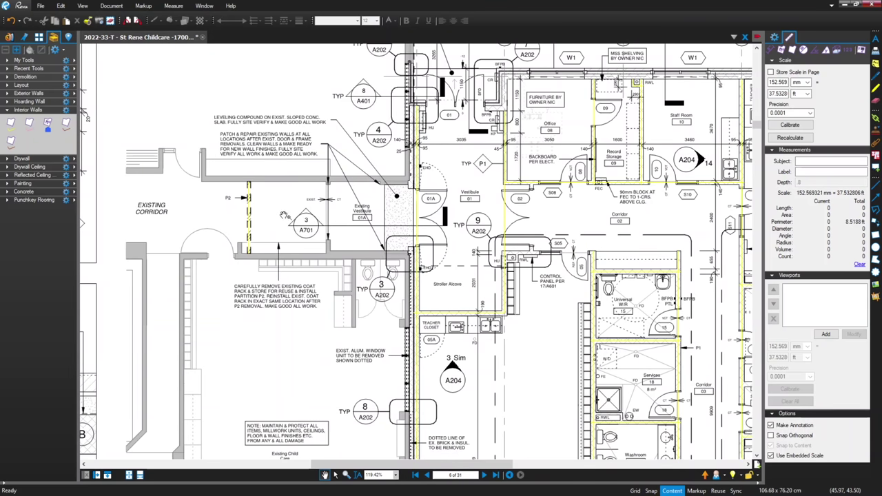
{"action": "scroll", "coordinate": [273, 215], "scroll_direction": "up", "scroll_amount": 3}
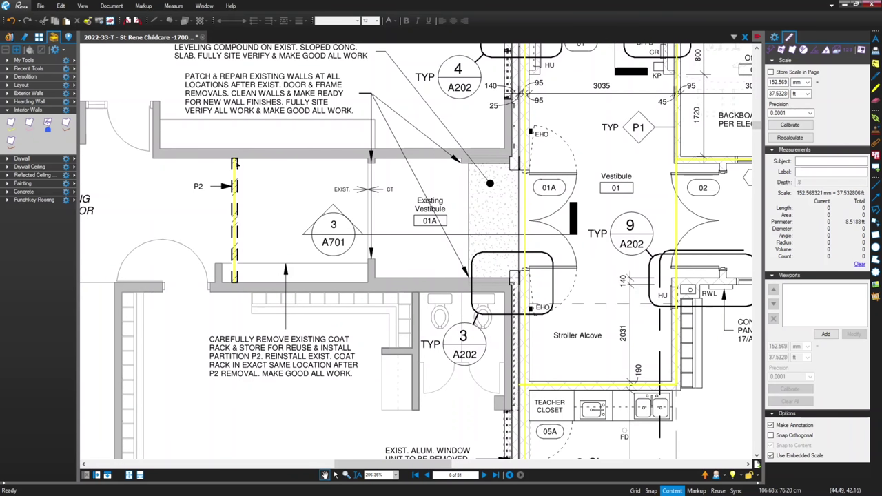
{"action": "scroll", "coordinate": [234, 261], "scroll_direction": "down", "scroll_amount": 3}
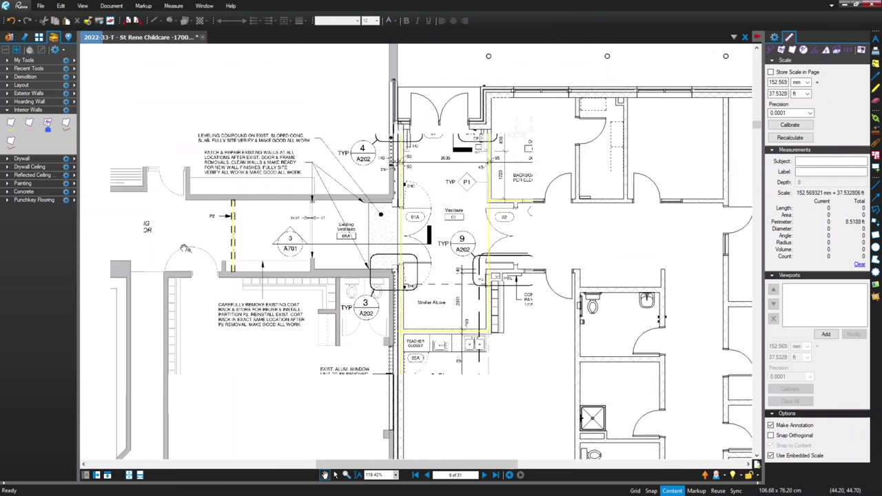
{"action": "left_click_drag", "start_coordinate": [351, 207], "coordinate": [410, 202]}
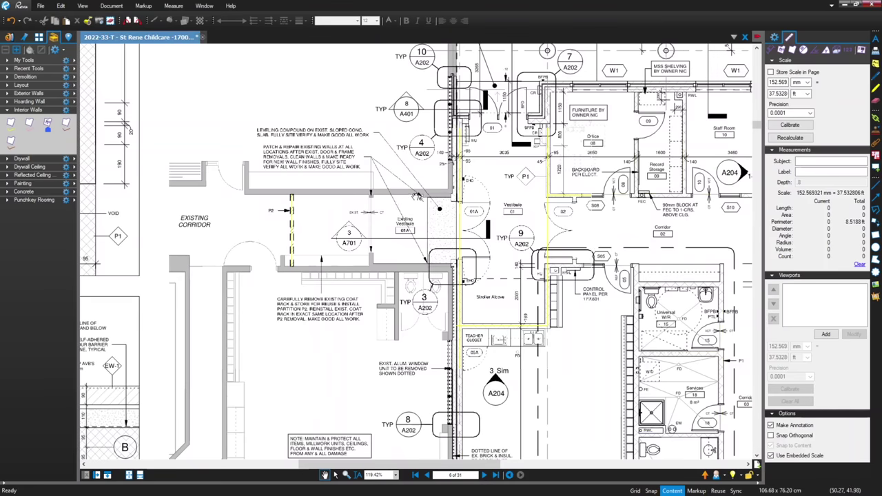
{"action": "left_click_drag", "start_coordinate": [495, 185], "coordinate": [443, 241]}
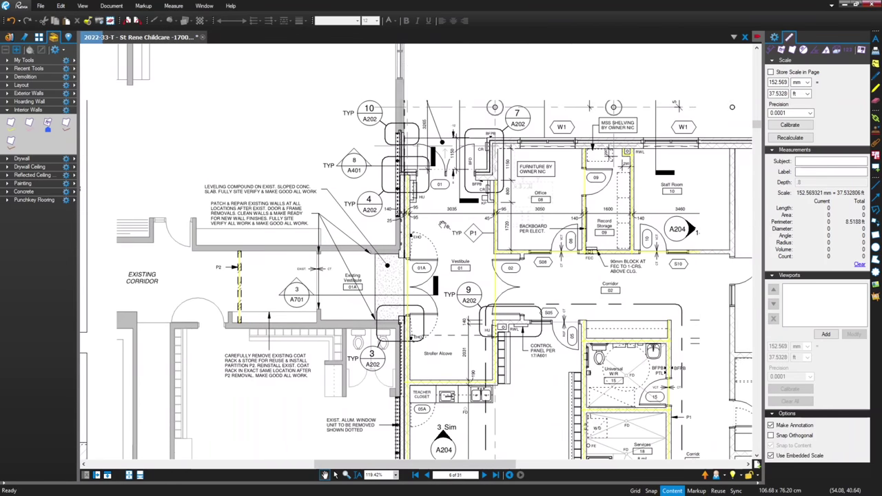
{"action": "left_click_drag", "start_coordinate": [415, 331], "coordinate": [396, 295]}
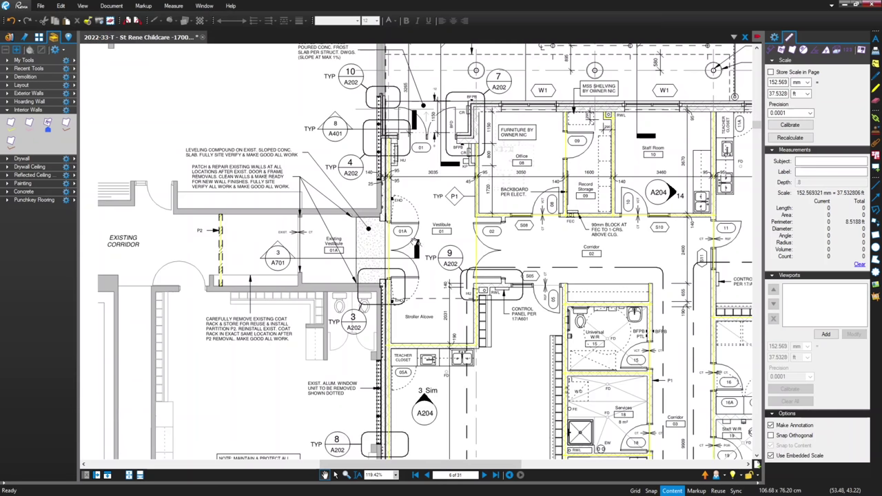
{"action": "left_click_drag", "start_coordinate": [523, 257], "coordinate": [429, 253]}
{"action": "scroll", "coordinate": [427, 252], "scroll_direction": "up", "scroll_amount": 2}
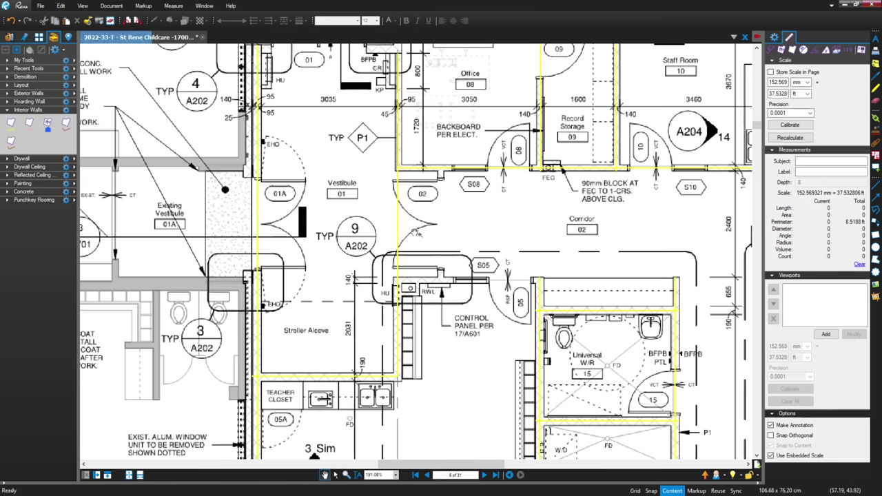
{"action": "scroll", "coordinate": [421, 229], "scroll_direction": "down", "scroll_amount": 3}
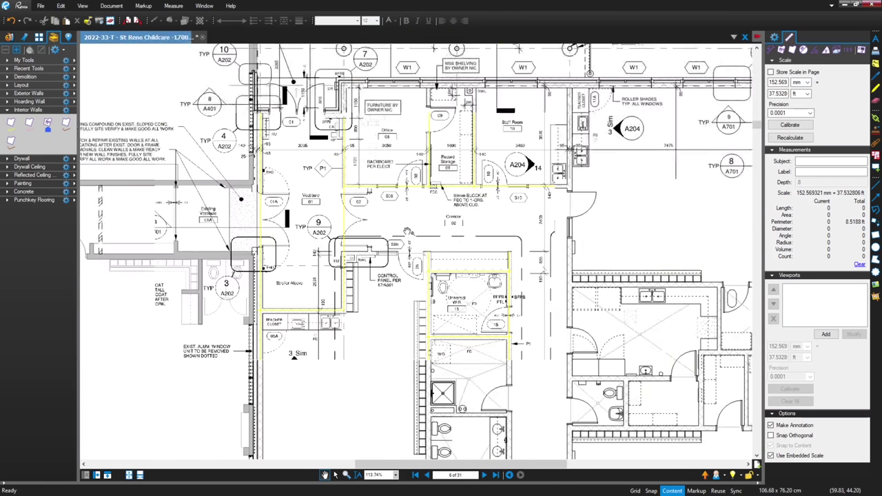
{"action": "scroll", "coordinate": [404, 229], "scroll_direction": "up", "scroll_amount": 1}
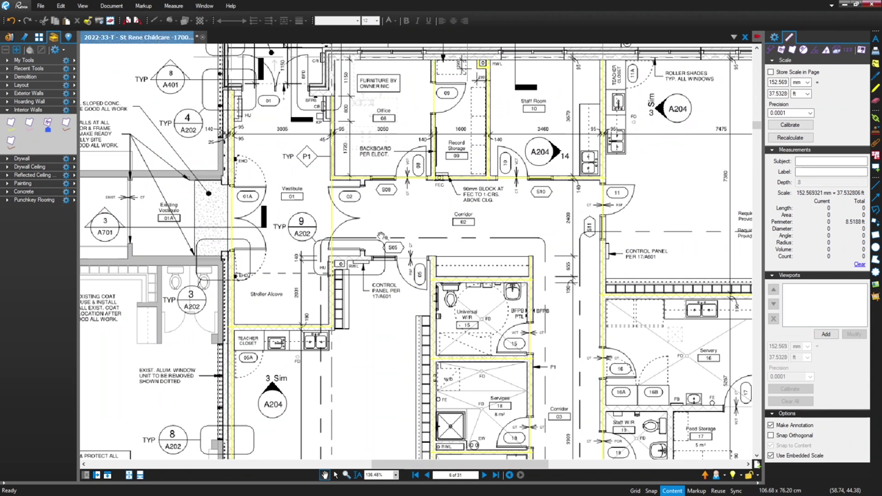
{"action": "left_click", "coordinate": [332, 215]}
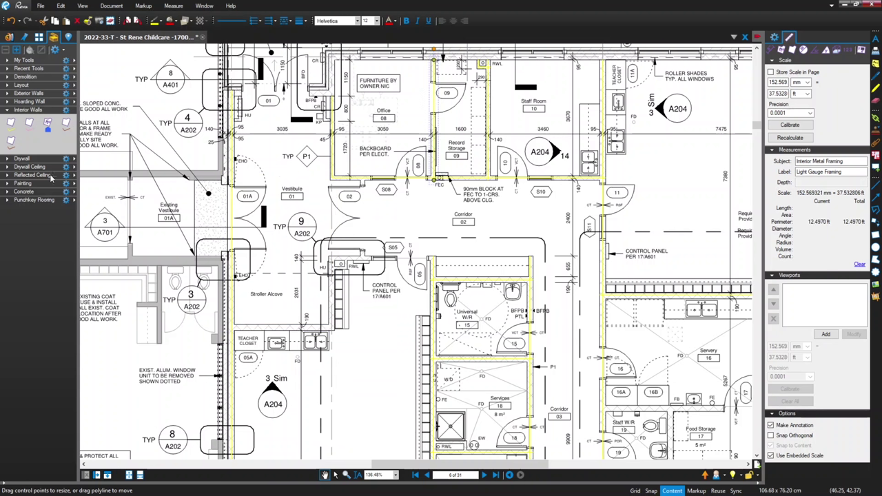
- Start an Interior Walls trace at the Teacher Closet, along to where the wall turns upward
{"action": "left_click", "coordinate": [10, 124]}
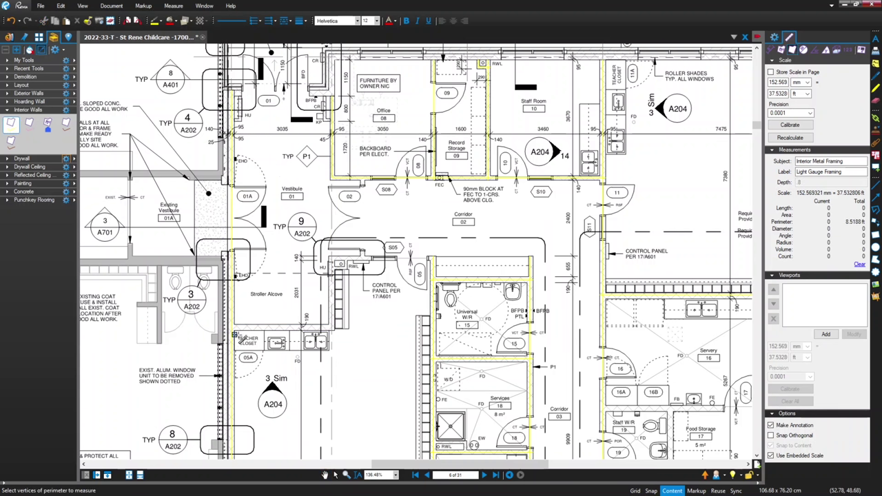
{"action": "scroll", "coordinate": [240, 336], "scroll_direction": "up", "scroll_amount": 3}
{"action": "scroll", "coordinate": [240, 337], "scroll_direction": "up", "scroll_amount": 2}
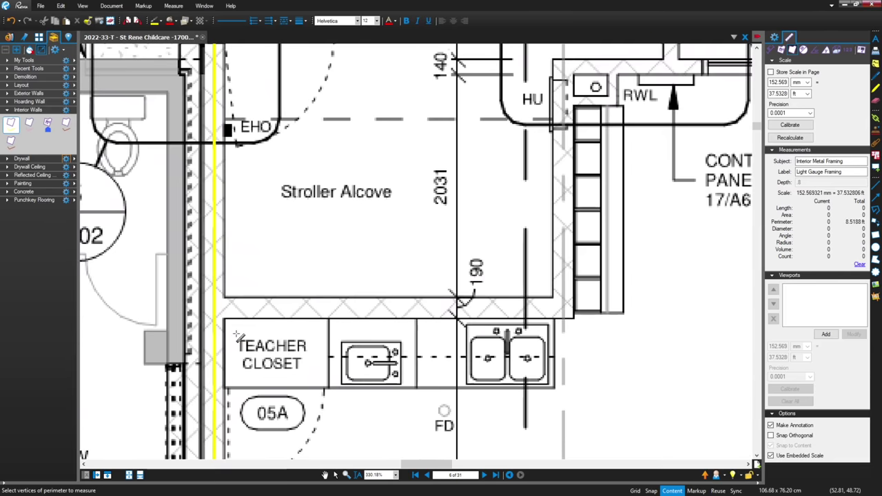
{"action": "left_click", "coordinate": [205, 308]}
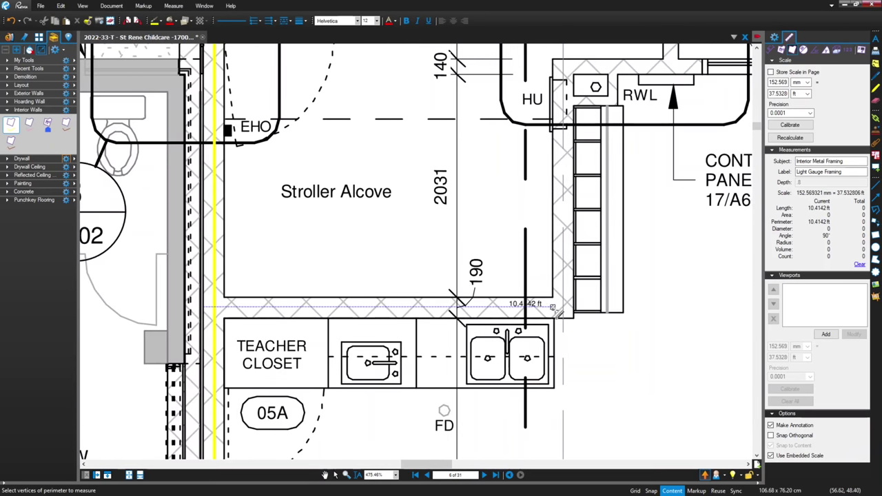
{"action": "left_click", "coordinate": [562, 307]}
- Continue the trace past the control panel and S05 corner, finishing at 28.7361 ft
{"action": "scroll", "coordinate": [563, 241], "scroll_direction": "down", "scroll_amount": 5}
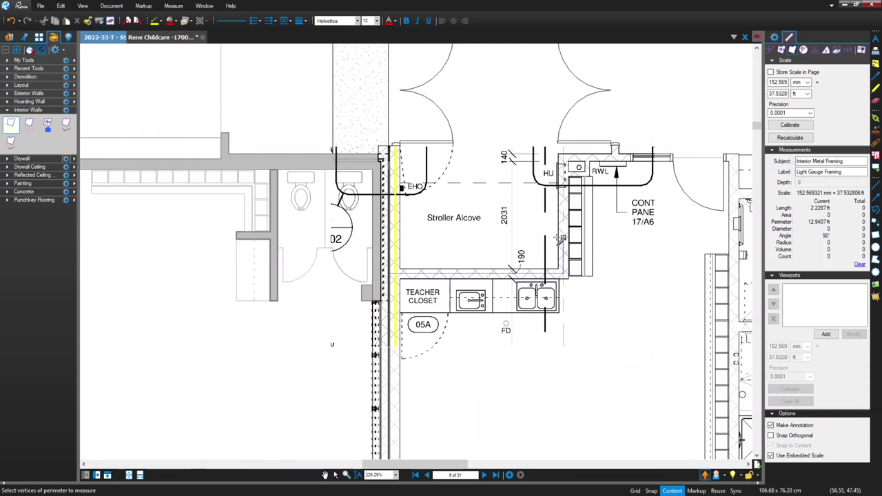
{"action": "scroll", "coordinate": [584, 198], "scroll_direction": "up", "scroll_amount": 3}
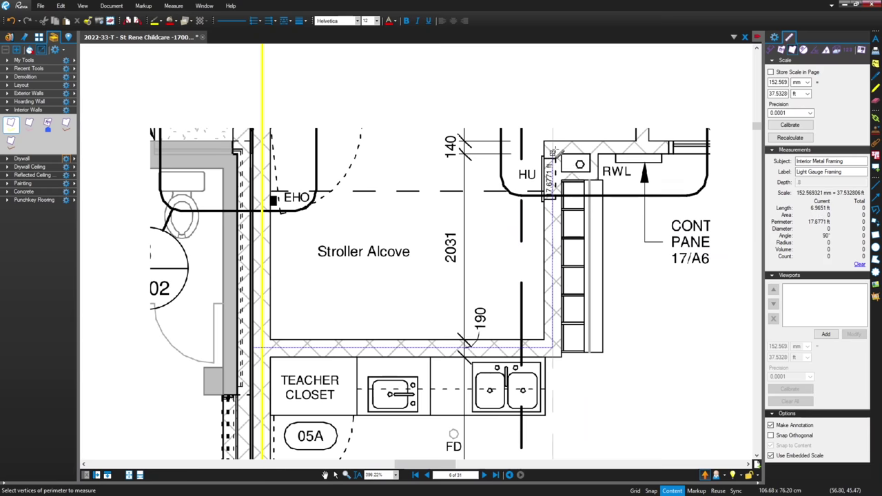
{"action": "left_click", "coordinate": [553, 150]}
{"action": "scroll", "coordinate": [559, 153], "scroll_direction": "down", "scroll_amount": 3}
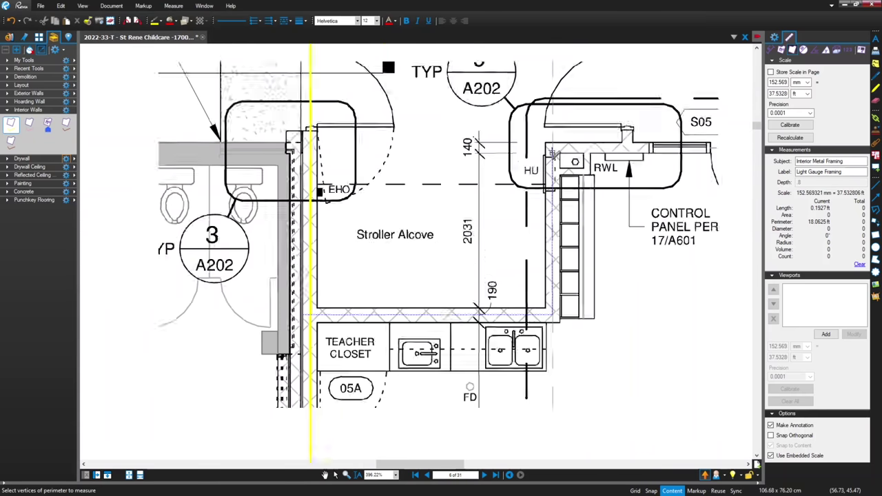
{"action": "scroll", "coordinate": [561, 153], "scroll_direction": "down", "scroll_amount": 1}
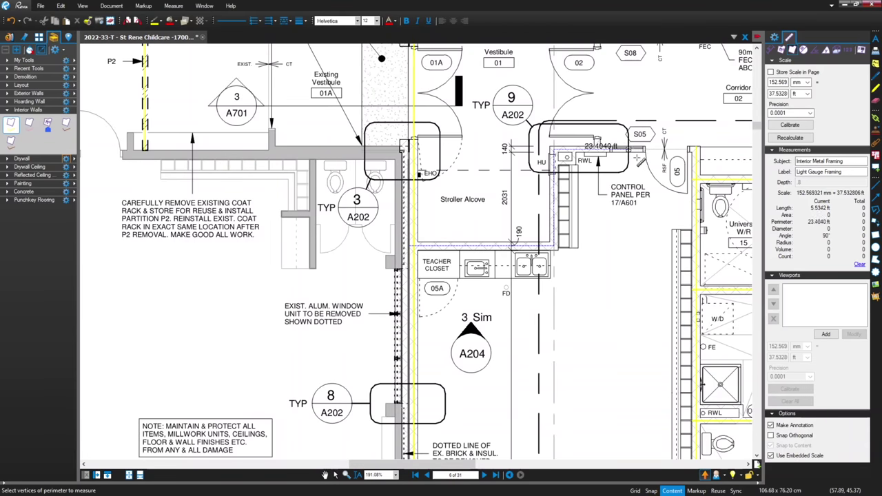
{"action": "scroll", "coordinate": [679, 146], "scroll_direction": "up", "scroll_amount": 4}
{"action": "left_click", "coordinate": [697, 148]}
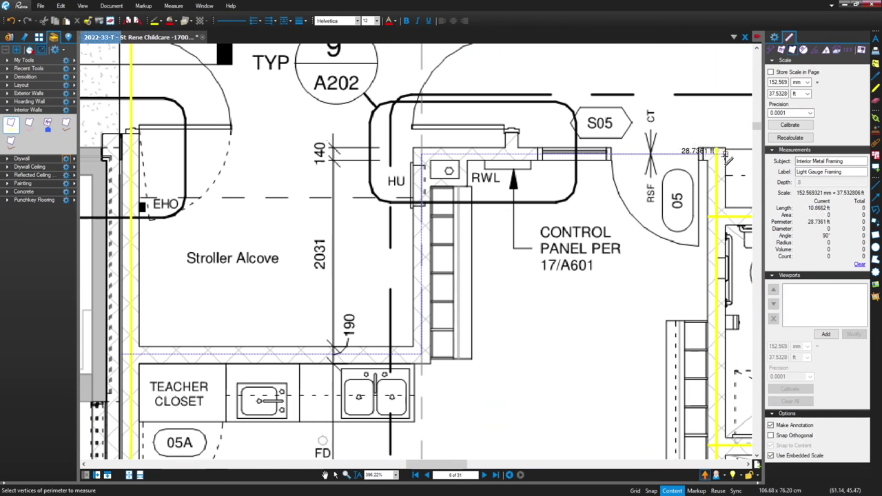
{"action": "double_click", "coordinate": [720, 155]}
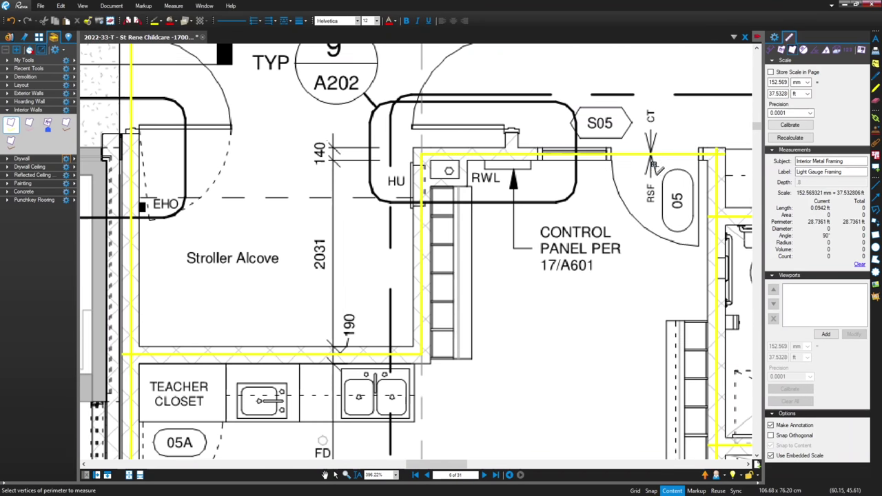
{"action": "key", "text": "Escape"}
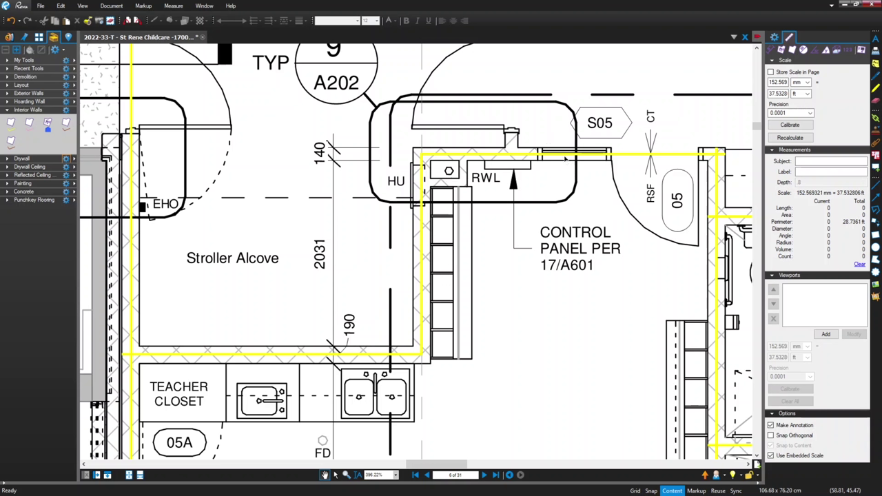
- Pan around the A202 plan and drop the Interior Walls tool without measuring
{"action": "scroll", "coordinate": [610, 160], "scroll_direction": "down", "scroll_amount": 5}
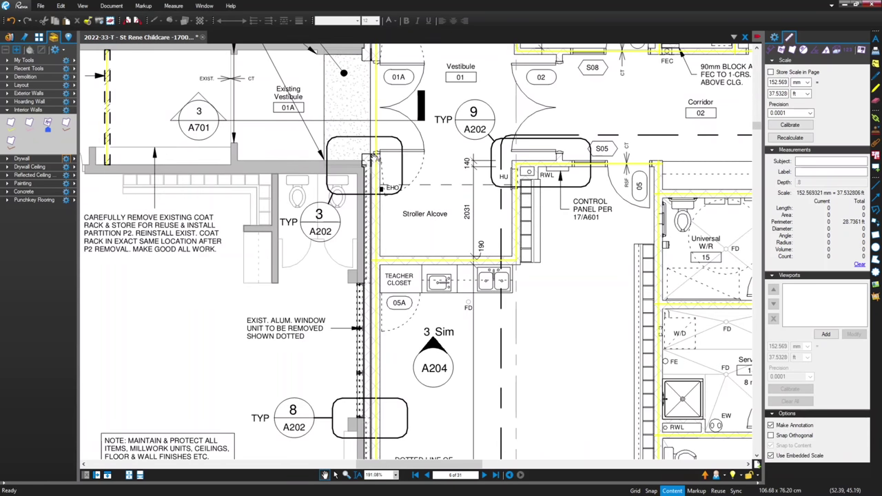
{"action": "left_click_drag", "start_coordinate": [409, 112], "coordinate": [385, 204]}
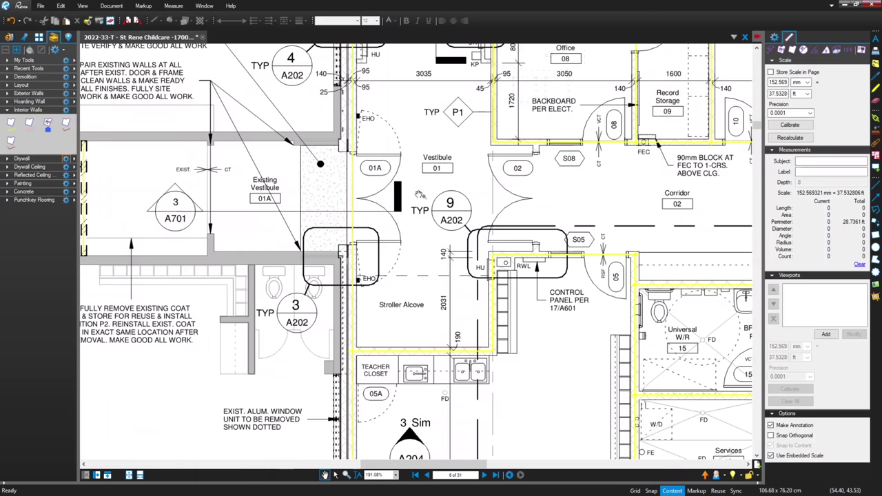
{"action": "left_click_drag", "start_coordinate": [475, 205], "coordinate": [399, 222]}
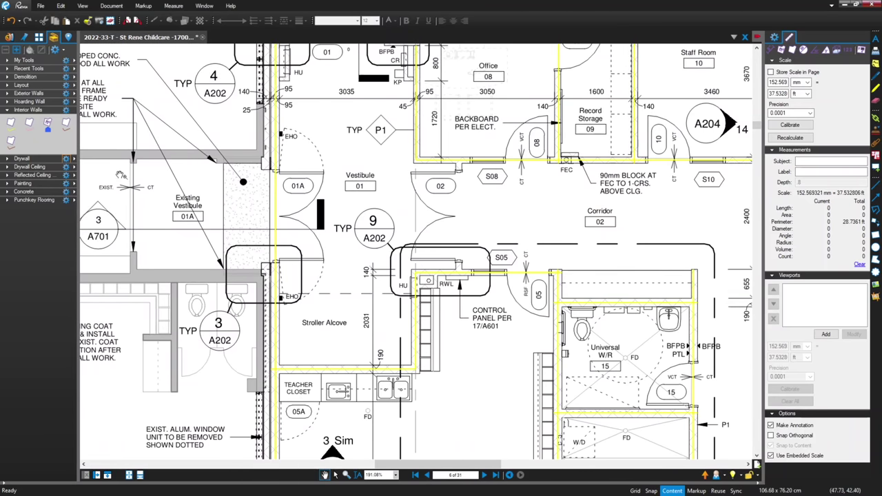
{"action": "left_click", "coordinate": [11, 125]}
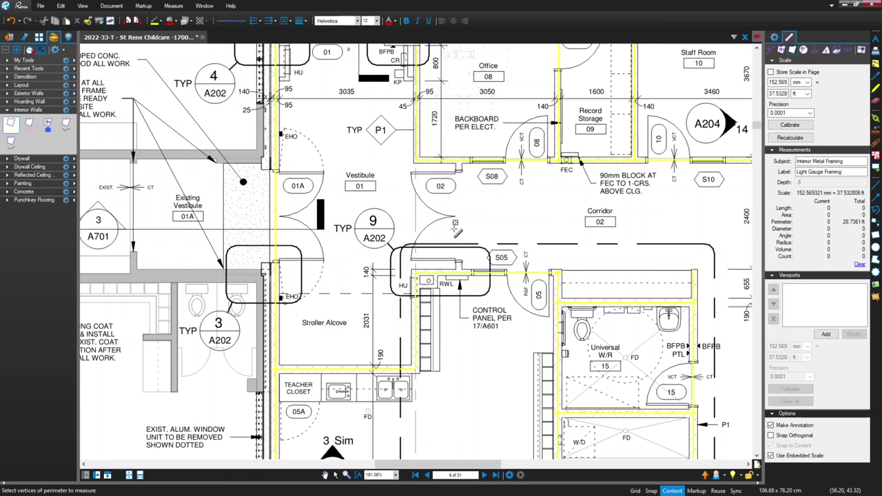
{"action": "scroll", "coordinate": [476, 261], "scroll_direction": "up", "scroll_amount": 6}
{"action": "scroll", "coordinate": [475, 261], "scroll_direction": "down", "scroll_amount": 12}
{"action": "key", "text": "Escape"}
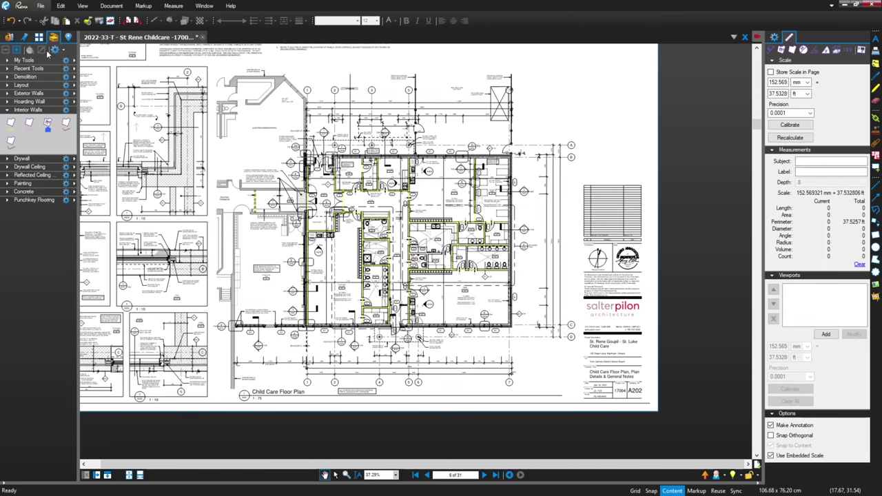
- Save the takeoff and zoom out to fit the whole A202 sheet
{"action": "key", "text": "ctrl+s"}
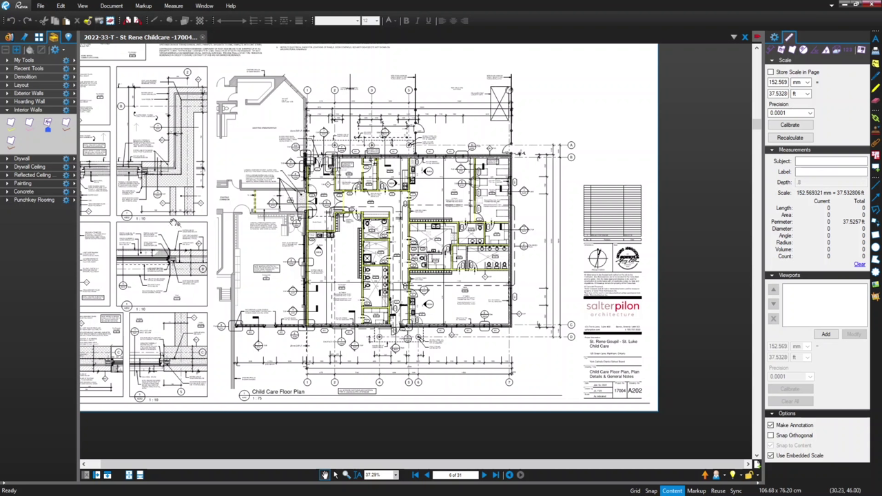
{"action": "scroll", "coordinate": [404, 267], "scroll_direction": "up", "scroll_amount": 6}
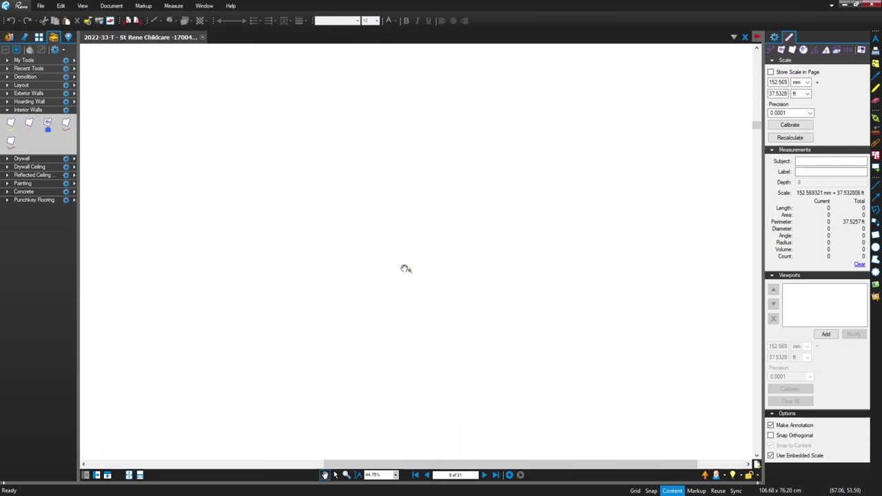
{"action": "scroll", "coordinate": [378, 260], "scroll_direction": "down", "scroll_amount": 5}
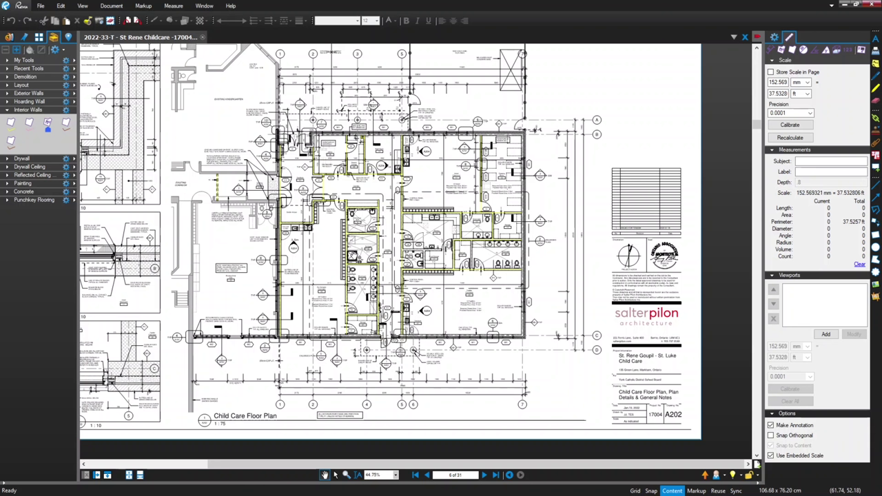
- Trace one vertical Interior Metal Framing wall run with the Interior Walls tool
{"action": "scroll", "coordinate": [436, 277], "scroll_direction": "up", "scroll_amount": 2}
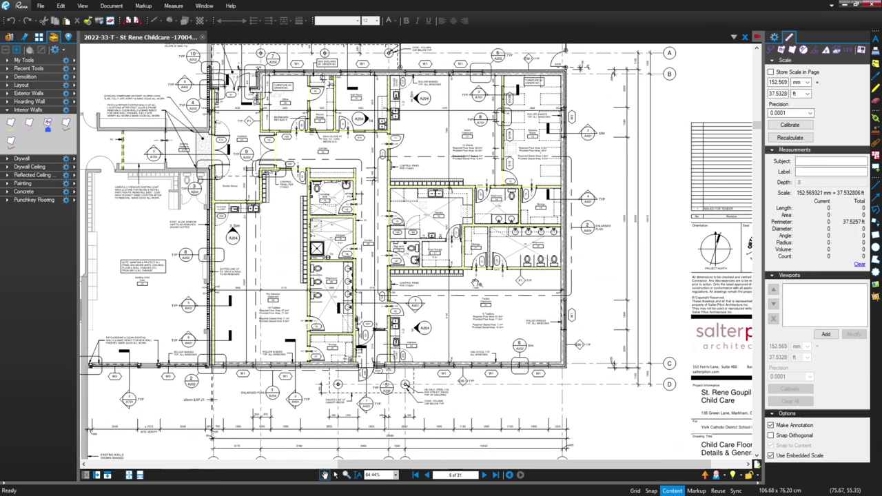
{"action": "scroll", "coordinate": [478, 280], "scroll_direction": "up", "scroll_amount": 5}
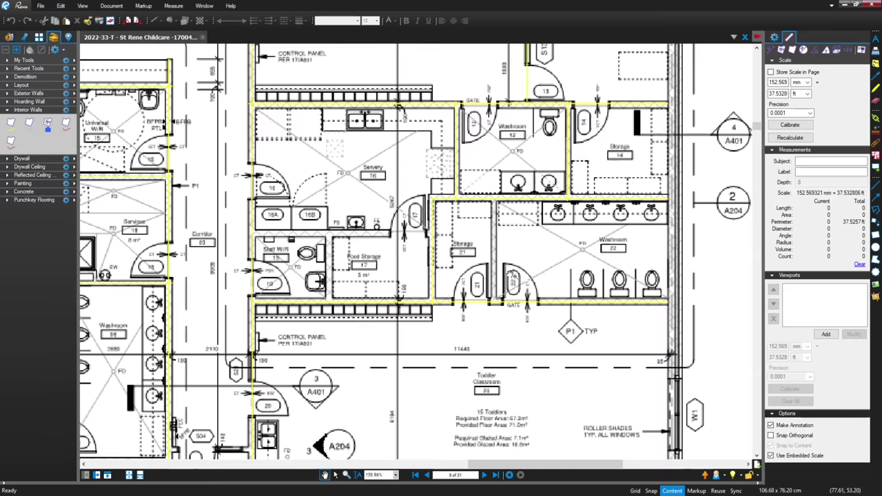
{"action": "left_click", "coordinate": [10, 129]}
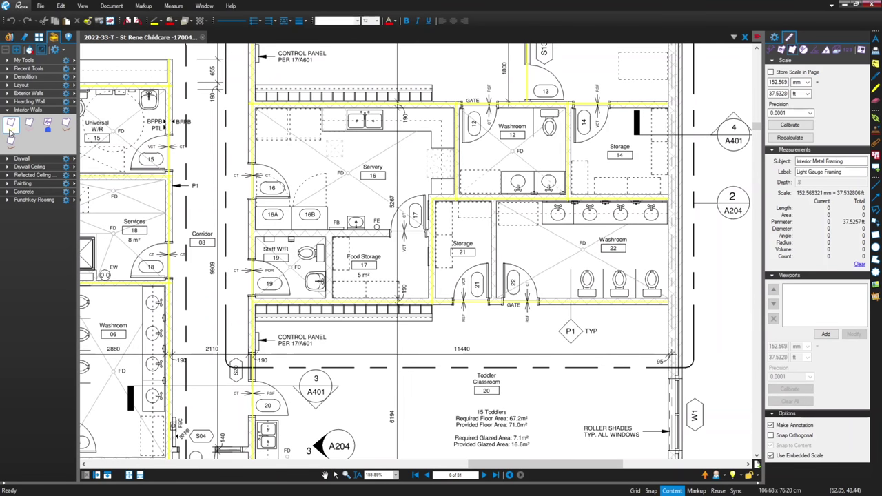
{"action": "scroll", "coordinate": [507, 309], "scroll_direction": "up", "scroll_amount": 7}
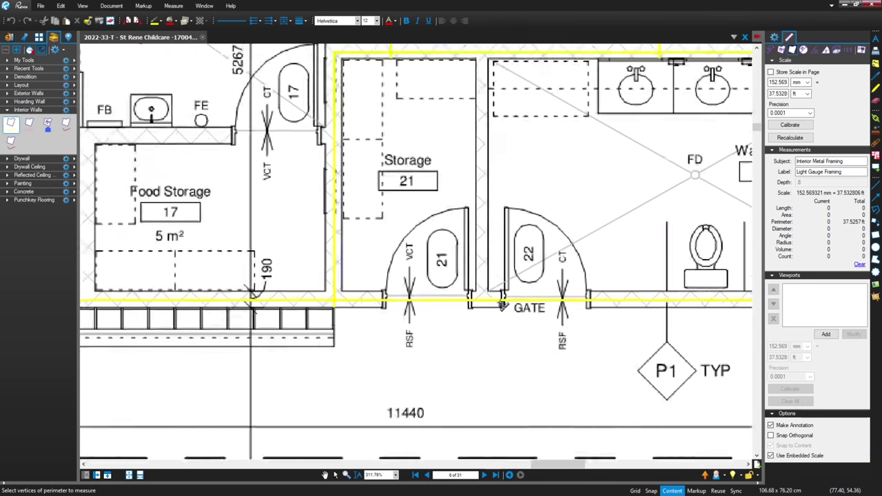
{"action": "left_click", "coordinate": [474, 311]}
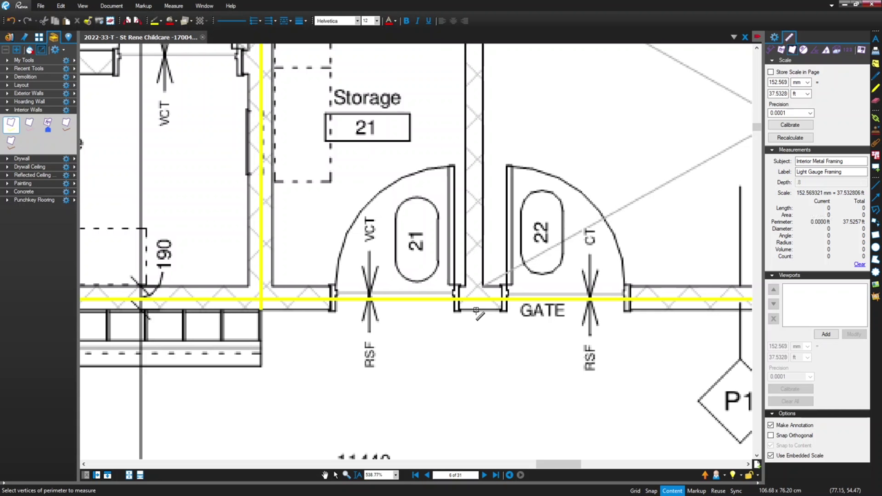
{"action": "scroll", "coordinate": [476, 273], "scroll_direction": "down", "scroll_amount": 2}
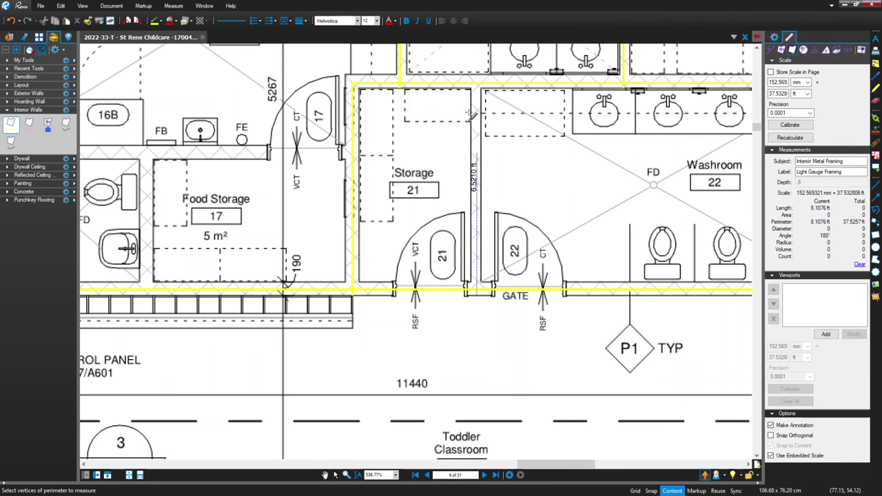
{"action": "left_click", "coordinate": [479, 80]}
{"action": "scroll", "coordinate": [468, 241], "scroll_direction": "down", "scroll_amount": 5}
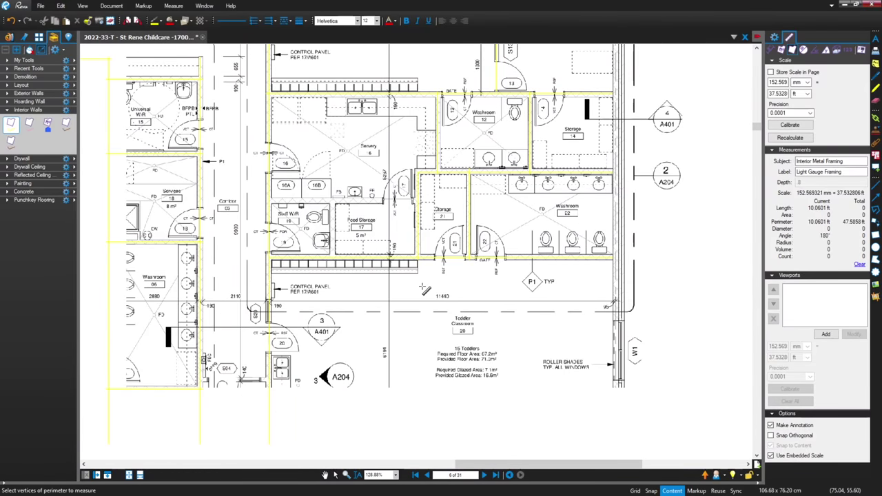
{"action": "key", "text": "Escape"}
- Trace the walls above Food Storage 17 and beside Storage 21, reaching 71.4135 ft
{"action": "left_click_drag", "start_coordinate": [362, 347], "coordinate": [335, 245]}
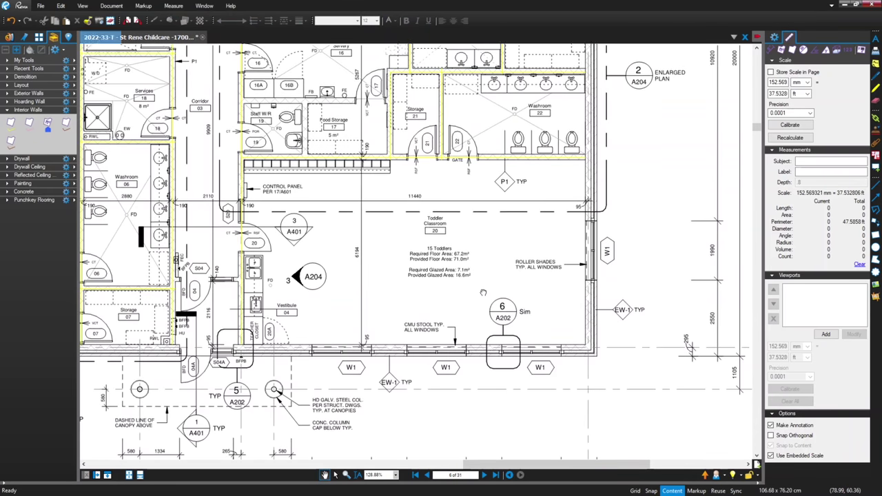
{"action": "left_click_drag", "start_coordinate": [486, 293], "coordinate": [477, 347]}
{"action": "left_click_drag", "start_coordinate": [437, 294], "coordinate": [470, 341]}
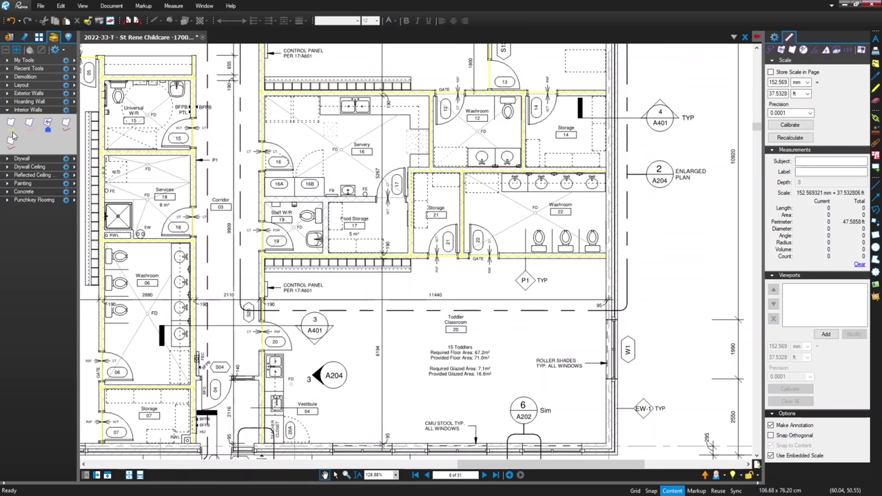
{"action": "left_click", "coordinate": [11, 123]}
{"action": "scroll", "coordinate": [263, 201], "scroll_direction": "up", "scroll_amount": 3}
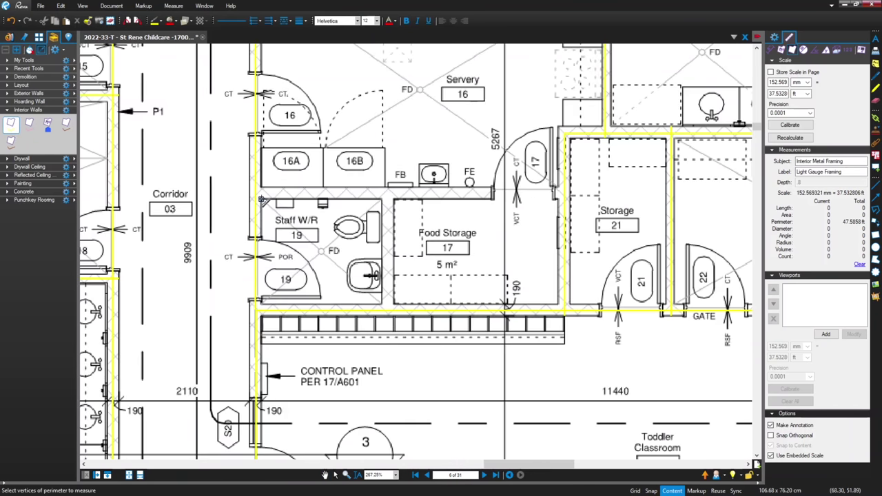
{"action": "left_click", "coordinate": [250, 194]}
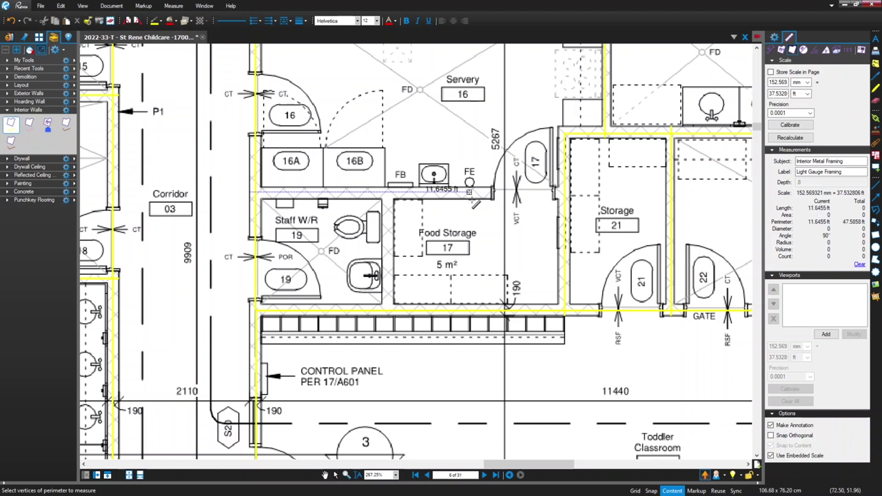
{"action": "double_click", "coordinate": [556, 195]}
{"action": "scroll", "coordinate": [388, 317], "scroll_direction": "up", "scroll_amount": 3}
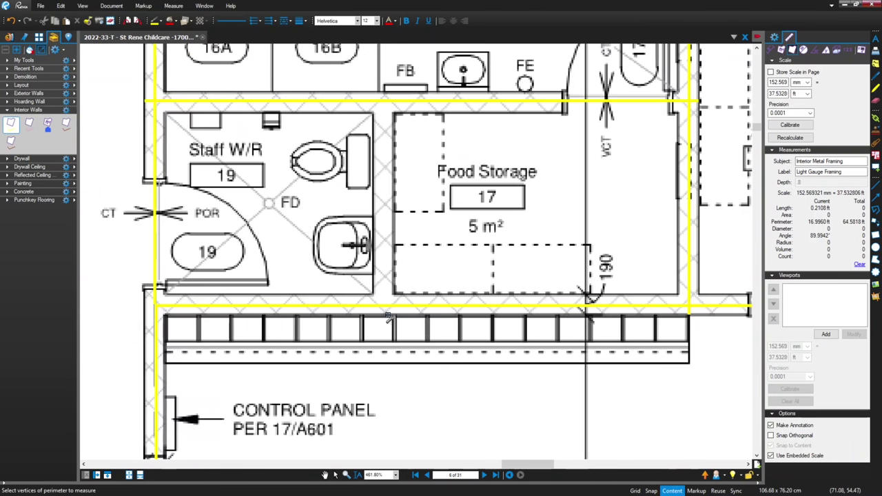
{"action": "left_click", "coordinate": [383, 308]}
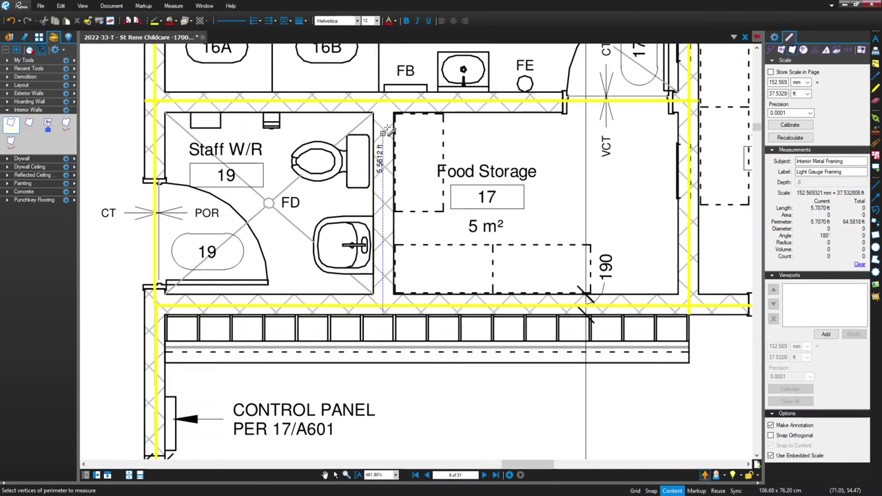
{"action": "left_click", "coordinate": [383, 96]}
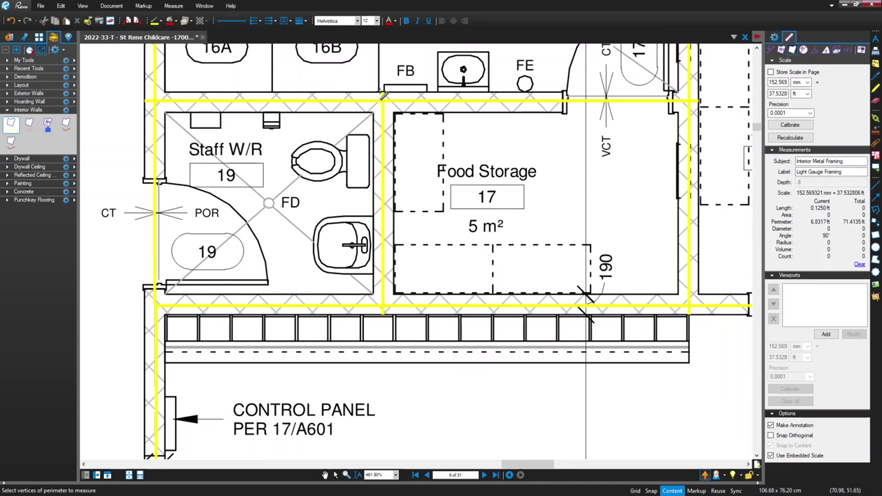
{"action": "scroll", "coordinate": [384, 100], "scroll_direction": "down", "scroll_amount": 3}
{"action": "scroll", "coordinate": [487, 199], "scroll_direction": "down", "scroll_amount": 10}
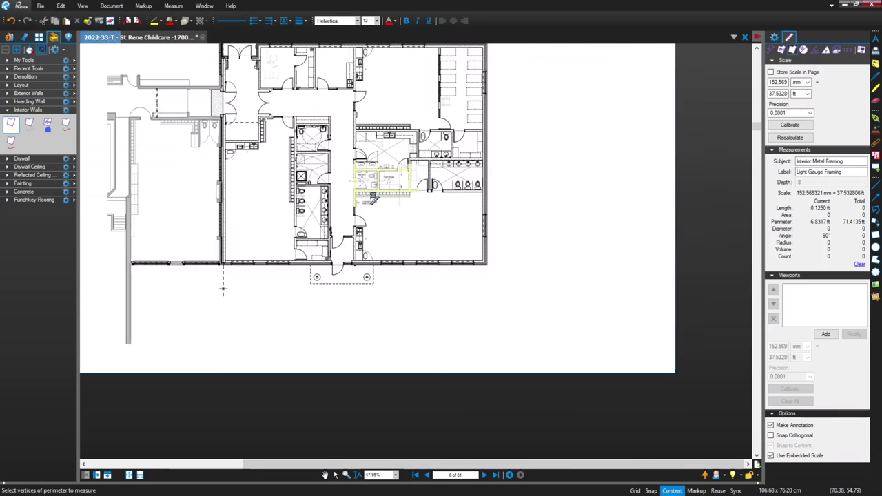
{"action": "key", "text": "Escape"}
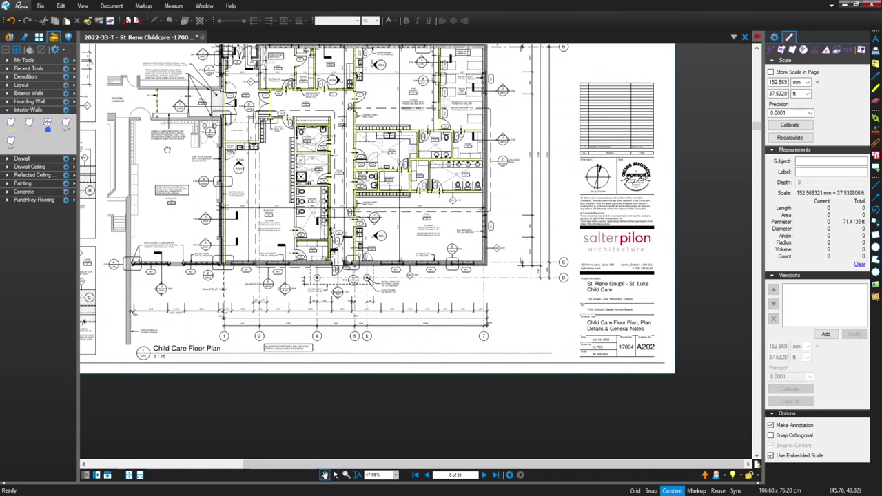
{"action": "scroll", "coordinate": [176, 148], "scroll_direction": "up", "scroll_amount": 2}
{"action": "scroll", "coordinate": [189, 151], "scroll_direction": "up", "scroll_amount": 4}
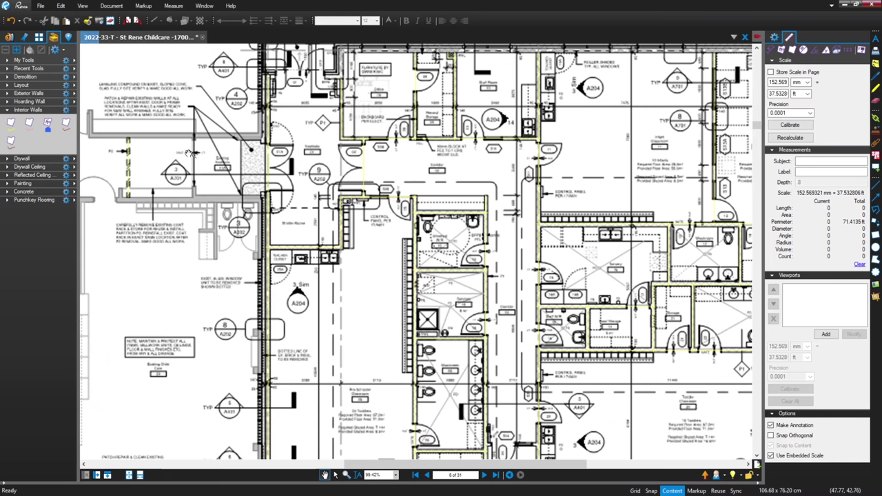
{"action": "scroll", "coordinate": [191, 160], "scroll_direction": "down", "scroll_amount": 3}
{"action": "scroll", "coordinate": [193, 165], "scroll_direction": "up", "scroll_amount": 5}
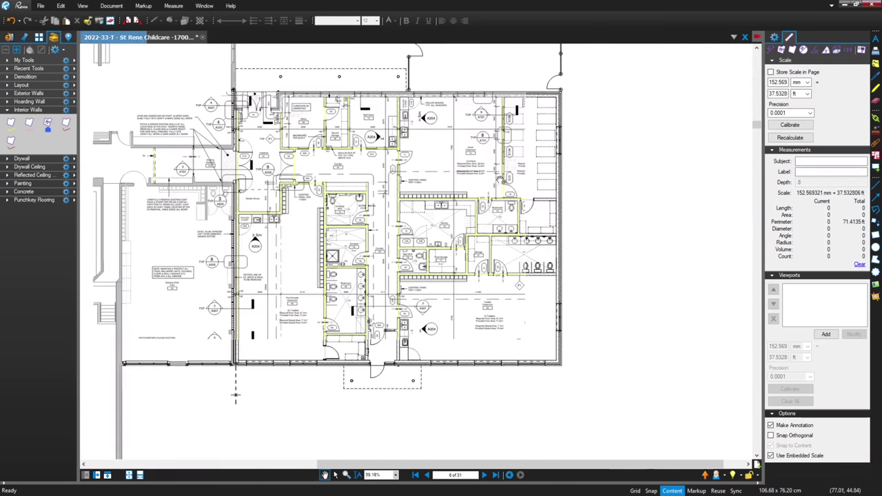
{"action": "scroll", "coordinate": [333, 187], "scroll_direction": "down", "scroll_amount": 5}
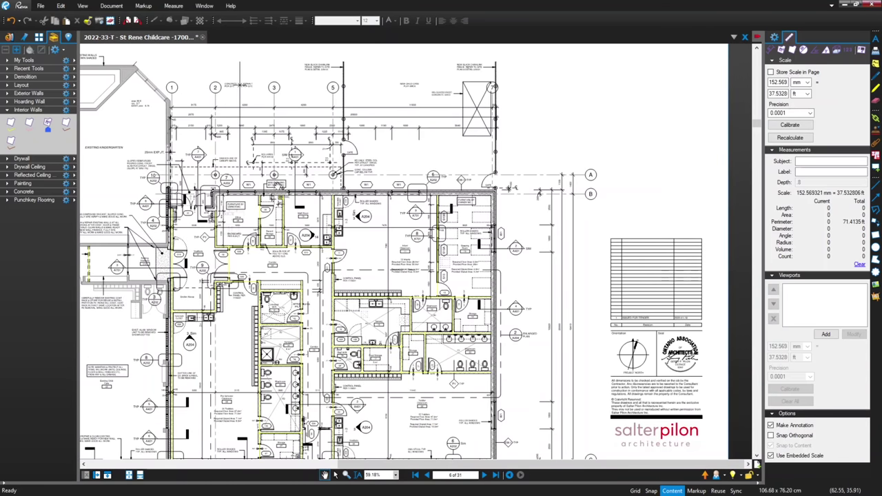
{"action": "scroll", "coordinate": [523, 237], "scroll_direction": "up", "scroll_amount": 1}
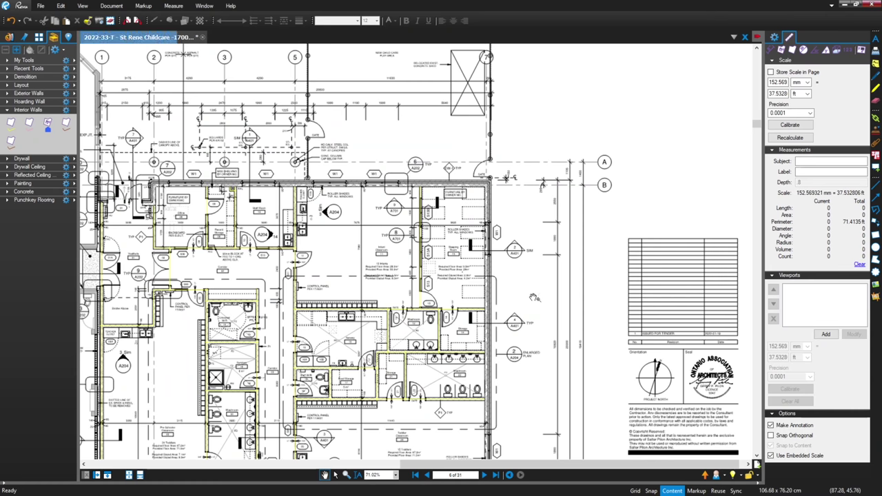
{"action": "scroll", "coordinate": [483, 249], "scroll_direction": "down", "scroll_amount": 2}
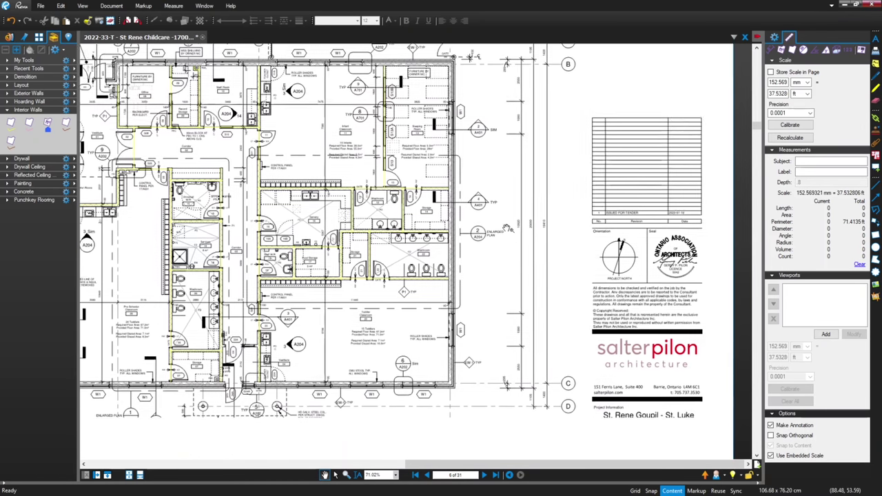
{"action": "scroll", "coordinate": [310, 268], "scroll_direction": "up", "scroll_amount": 1}
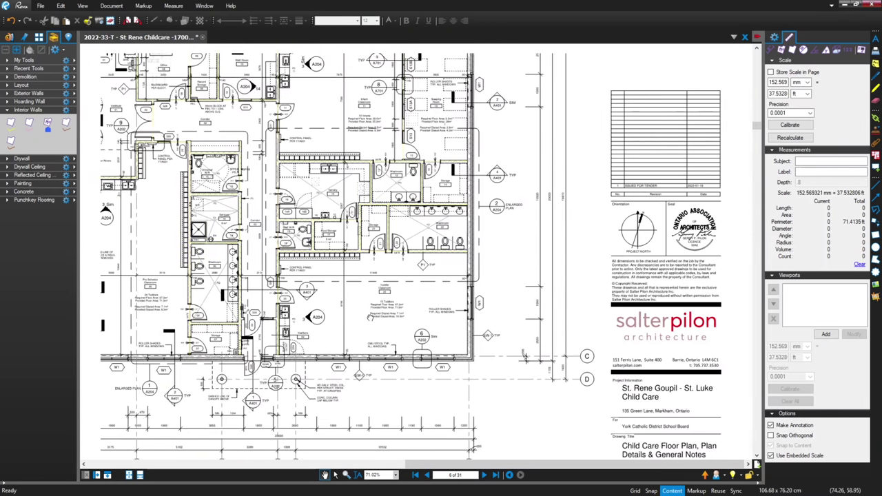
{"action": "left_click_drag", "start_coordinate": [172, 290], "coordinate": [230, 211]}
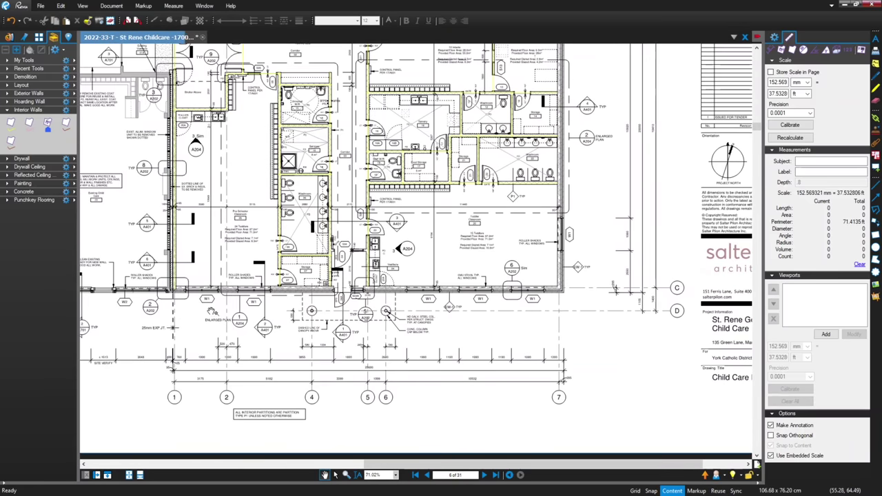
{"action": "left_click_drag", "start_coordinate": [204, 351], "coordinate": [270, 338]}
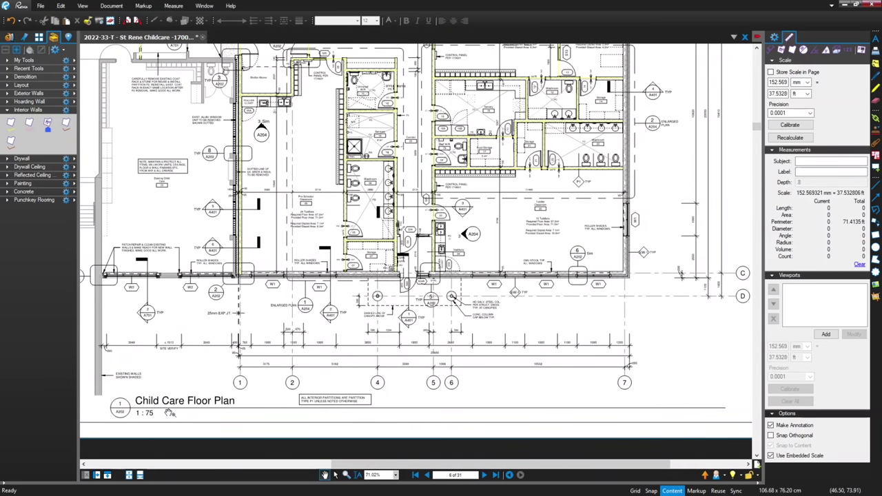
{"action": "left_click_drag", "start_coordinate": [239, 383], "coordinate": [255, 376]}
{"action": "scroll", "coordinate": [255, 376], "scroll_direction": "up", "scroll_amount": 3}
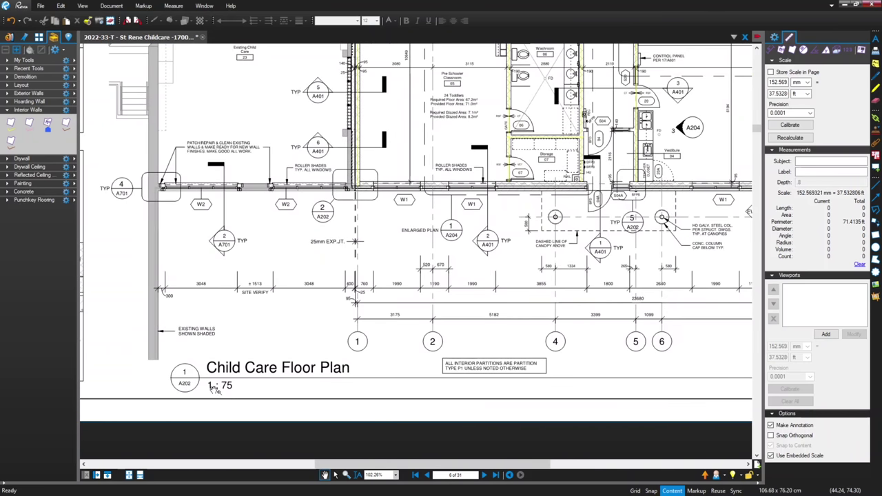
{"action": "scroll", "coordinate": [288, 372], "scroll_direction": "down", "scroll_amount": 6}
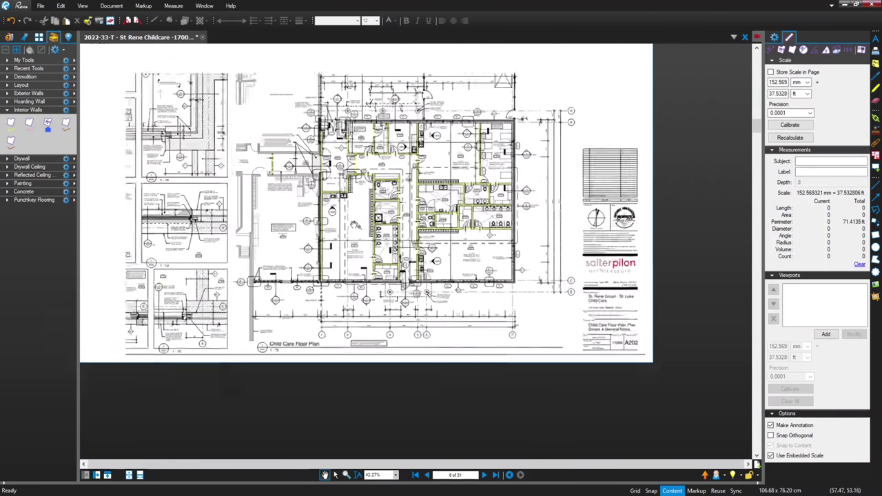
{"action": "left_click_drag", "start_coordinate": [426, 341], "coordinate": [356, 328]}
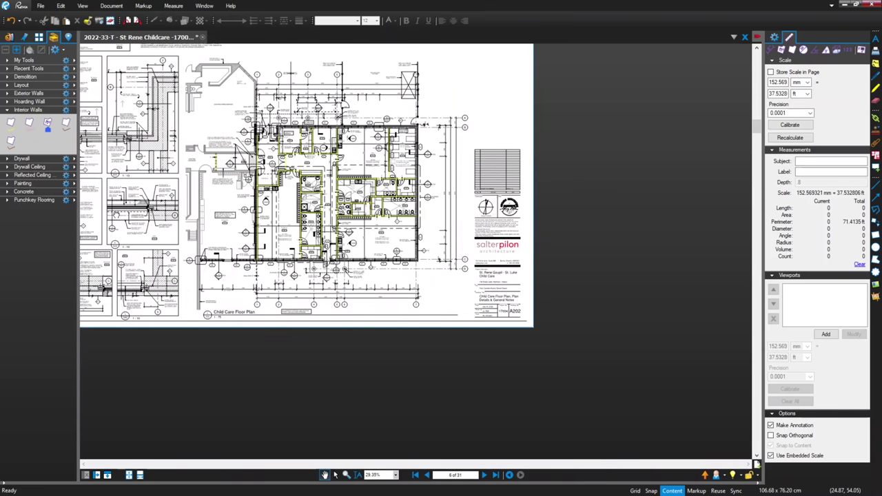
{"action": "scroll", "coordinate": [181, 225], "scroll_direction": "up", "scroll_amount": 5}
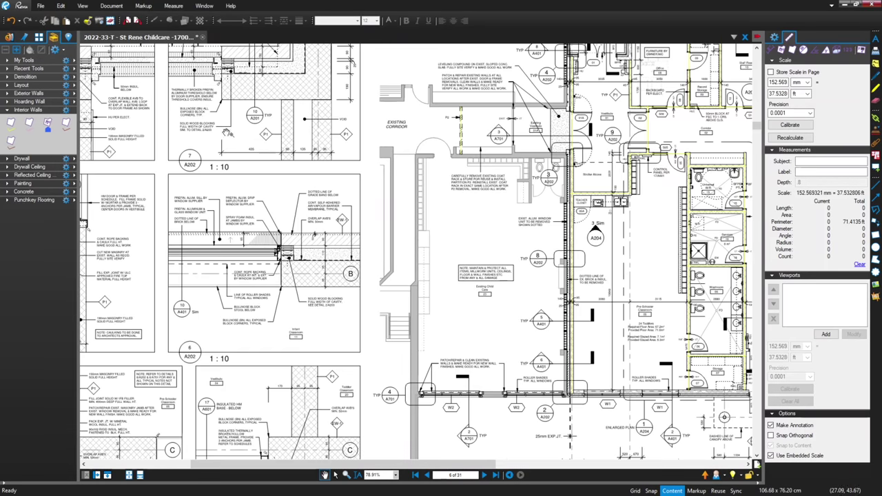
{"action": "scroll", "coordinate": [226, 132], "scroll_direction": "up", "scroll_amount": 3}
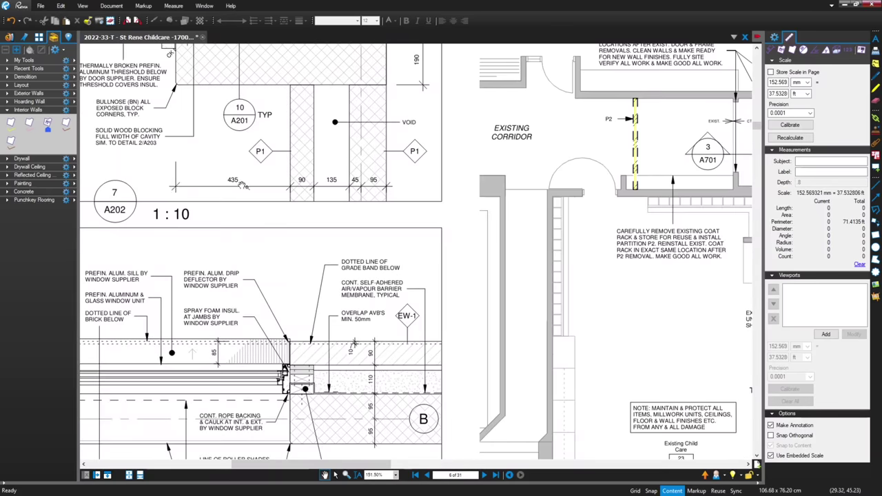
{"action": "scroll", "coordinate": [285, 185], "scroll_direction": "down", "scroll_amount": 2}
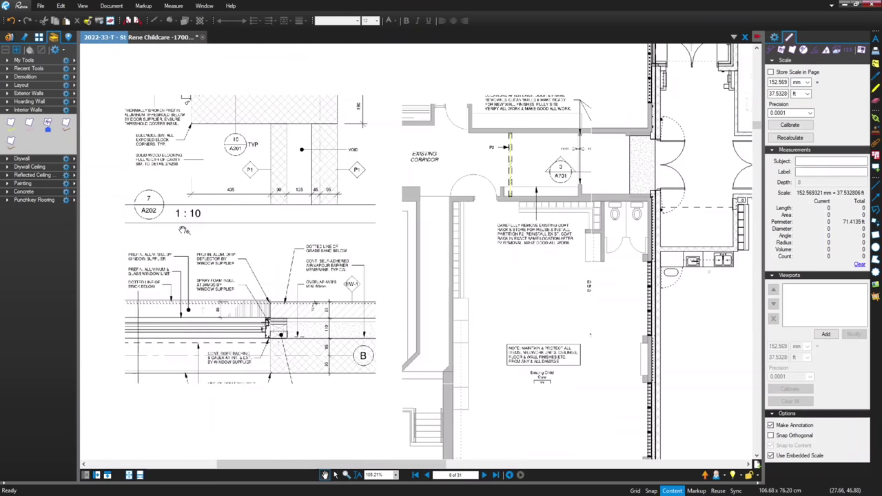
{"action": "left_click_drag", "start_coordinate": [186, 226], "coordinate": [230, 244]}
{"action": "scroll", "coordinate": [235, 207], "scroll_direction": "up", "scroll_amount": 3}
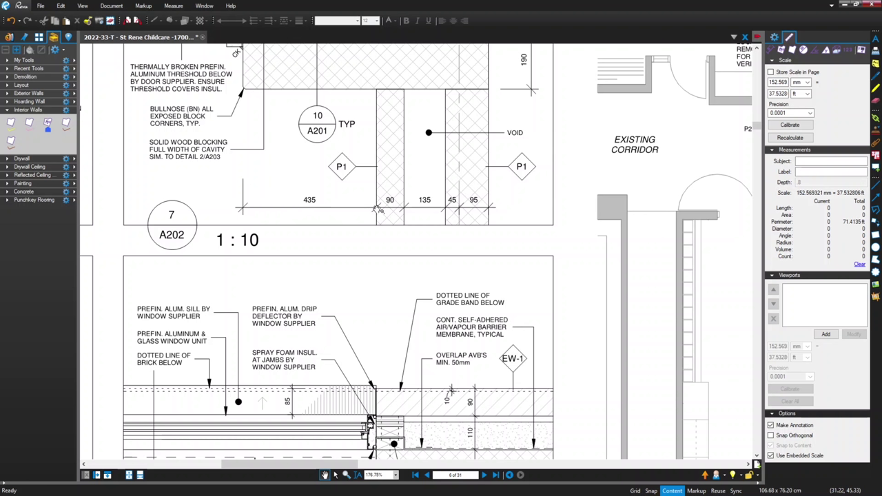
{"action": "left_click", "coordinate": [11, 124]}
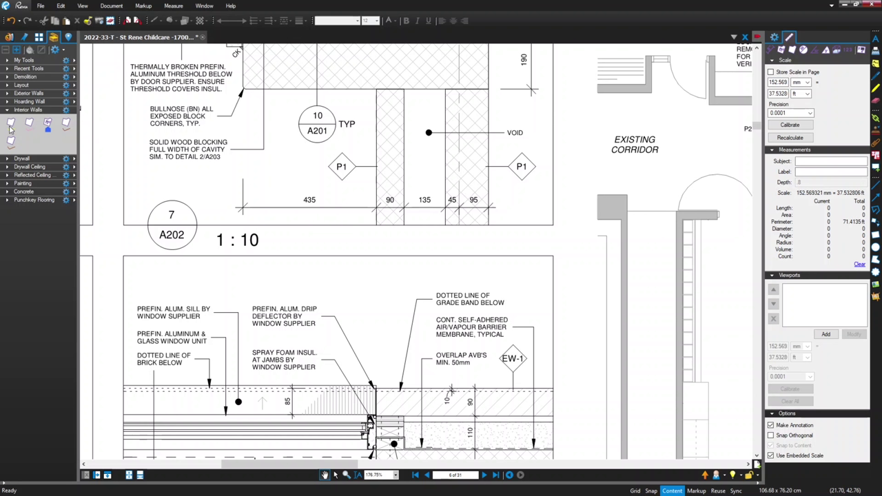
{"action": "left_click", "coordinate": [242, 208]}
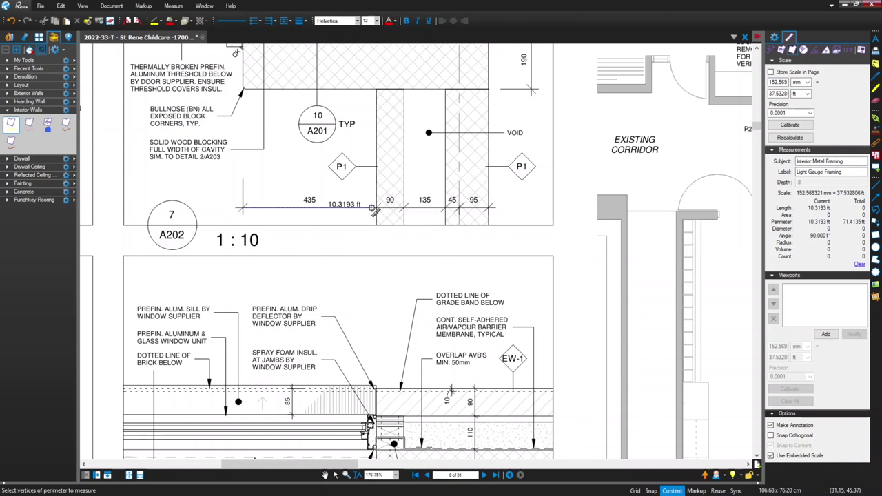
{"action": "key", "text": "Escape"}
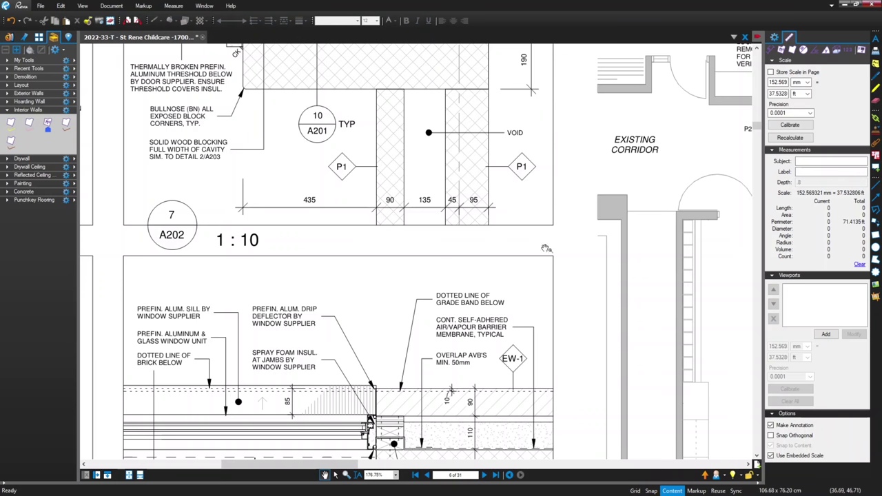
{"action": "scroll", "coordinate": [449, 244], "scroll_direction": "down", "scroll_amount": 3}
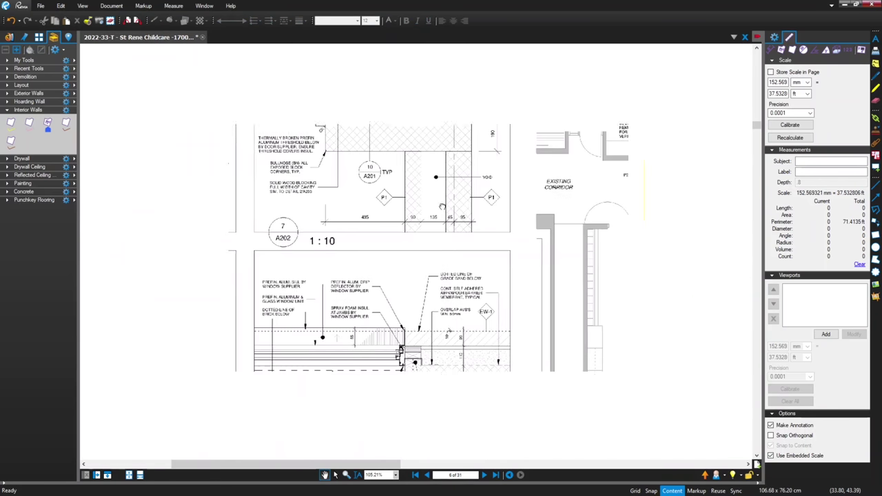
{"action": "scroll", "coordinate": [482, 218], "scroll_direction": "down", "scroll_amount": 3}
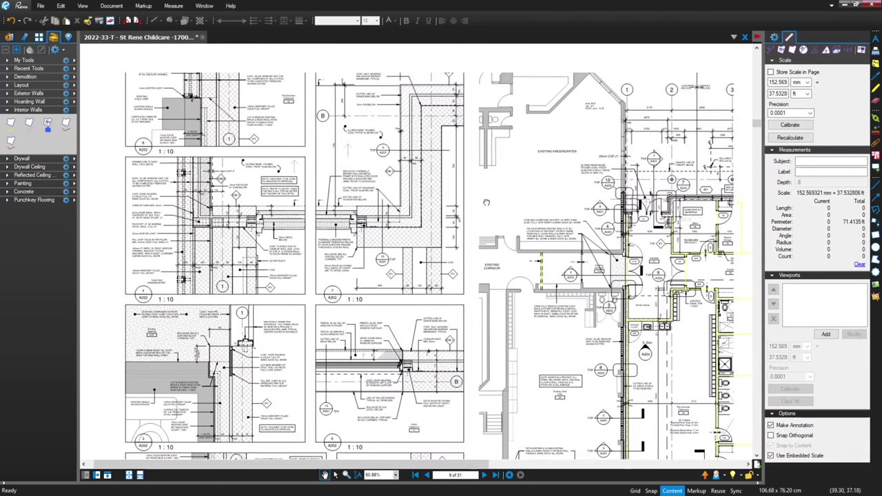
{"action": "left_click_drag", "start_coordinate": [498, 157], "coordinate": [466, 199]}
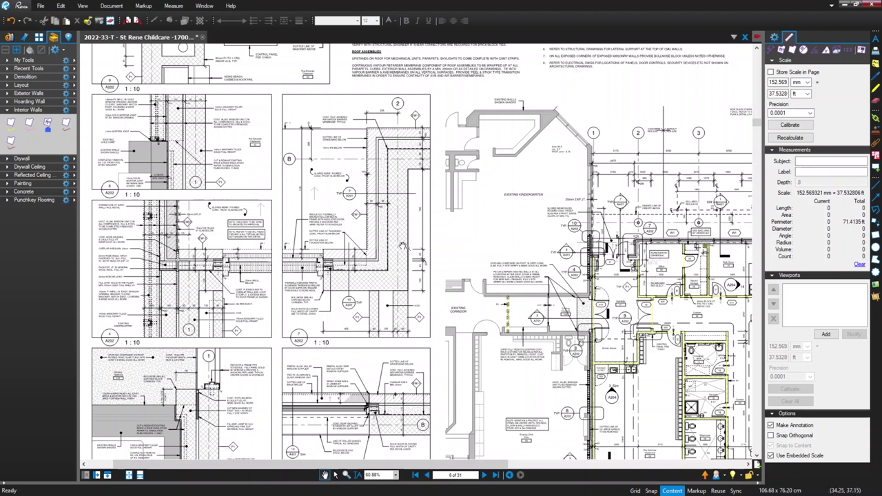
{"action": "left_click_drag", "start_coordinate": [532, 234], "coordinate": [273, 77]}
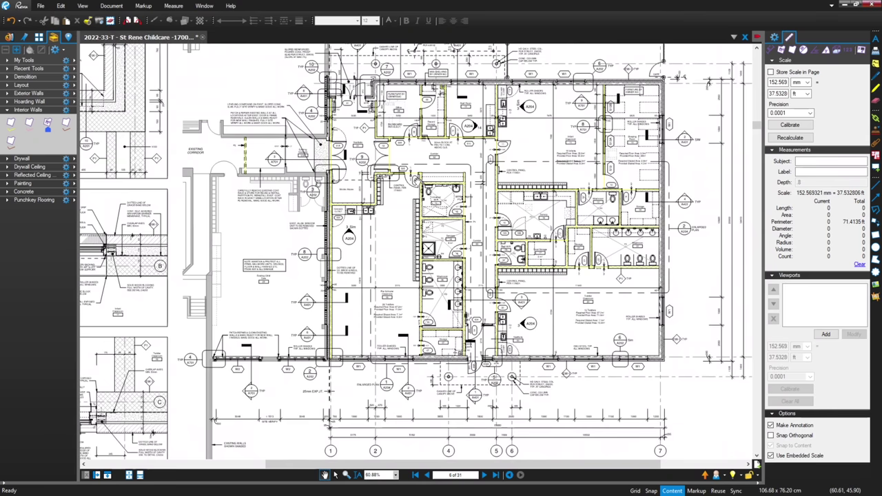
{"action": "scroll", "coordinate": [362, 100], "scroll_direction": "up", "scroll_amount": 5}
{"action": "scroll", "coordinate": [354, 102], "scroll_direction": "down", "scroll_amount": 2}
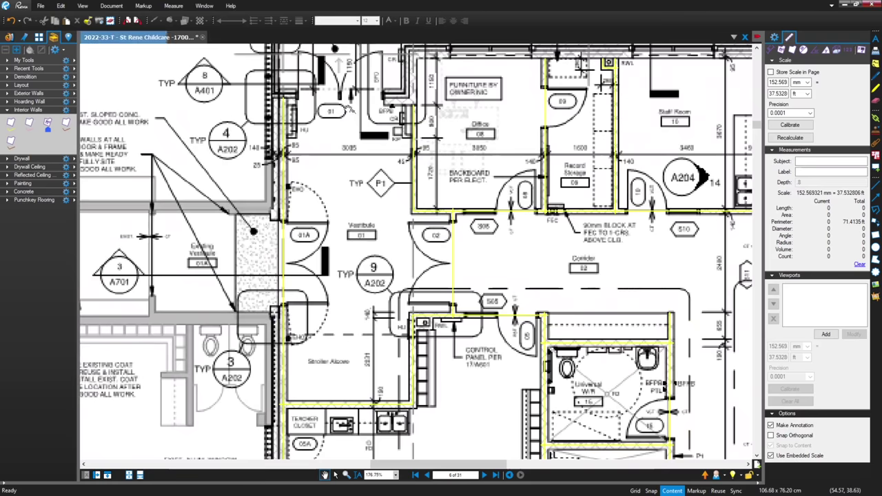
{"action": "scroll", "coordinate": [351, 157], "scroll_direction": "down", "scroll_amount": 2}
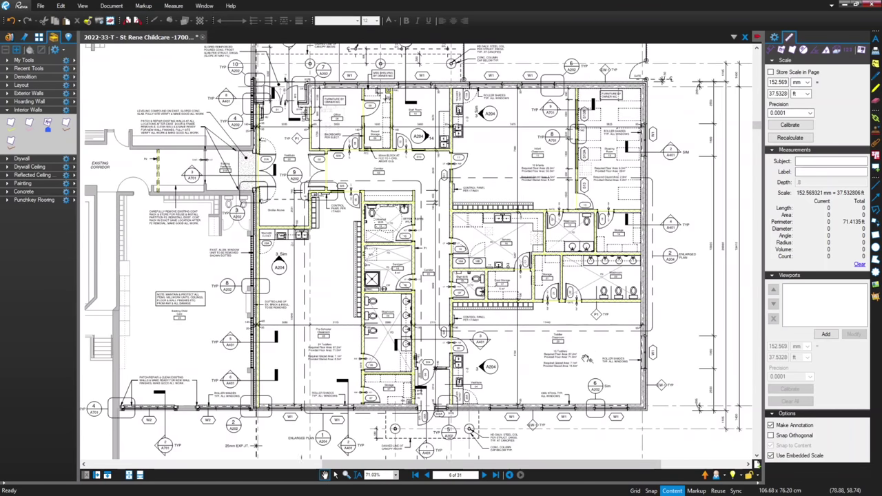
{"action": "left_click_drag", "start_coordinate": [586, 359], "coordinate": [553, 313]}
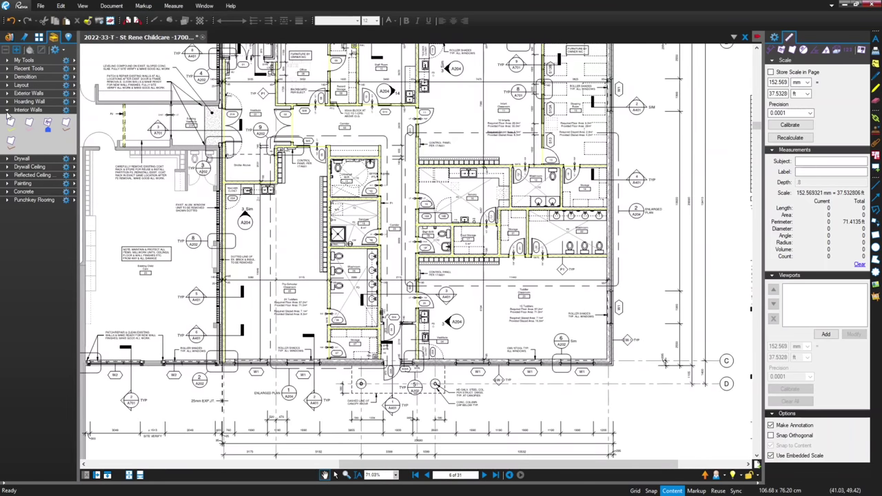
- Expand the Drywall, Interior Walls, Drywall Ceiling and Reflected Ceiling tool sets in the Tool Chest
{"action": "left_click", "coordinate": [7, 110]}
{"action": "left_click", "coordinate": [8, 119]}
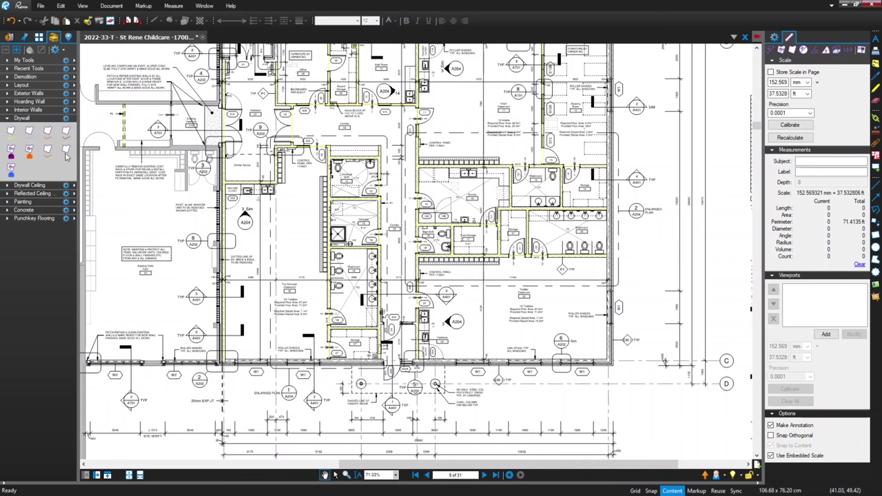
{"action": "left_click", "coordinate": [22, 111]}
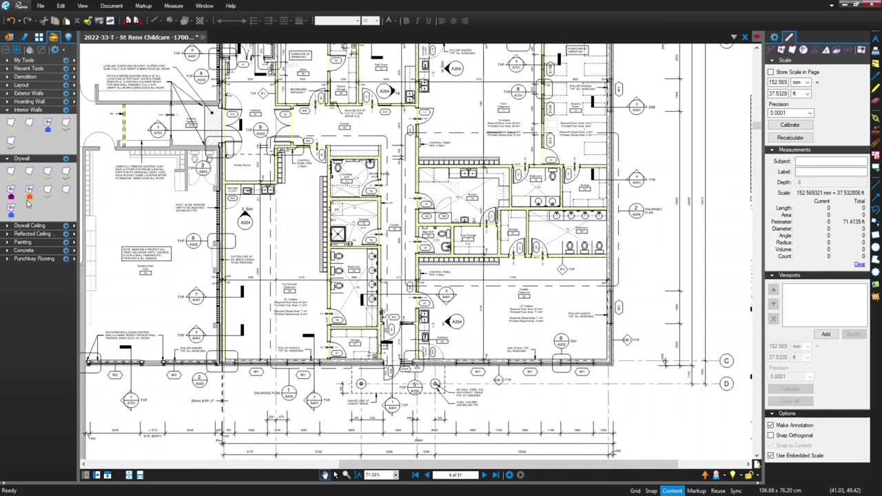
{"action": "left_click", "coordinate": [42, 227]}
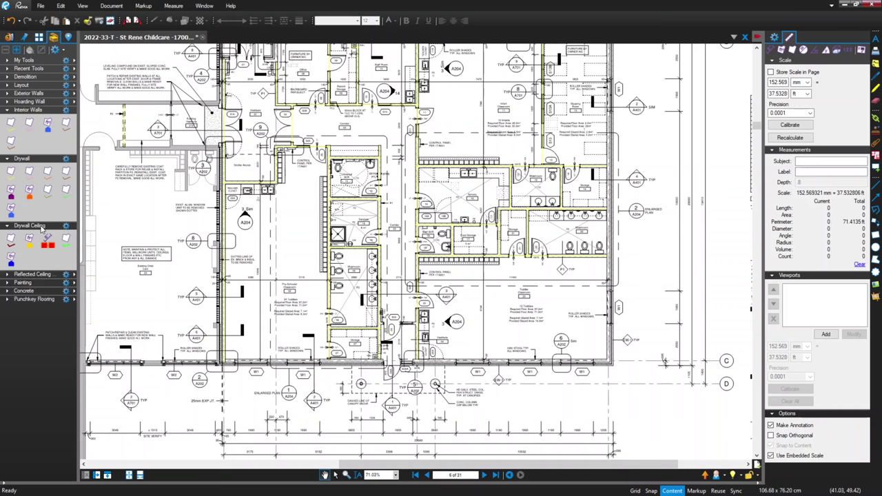
{"action": "left_click", "coordinate": [34, 275]}
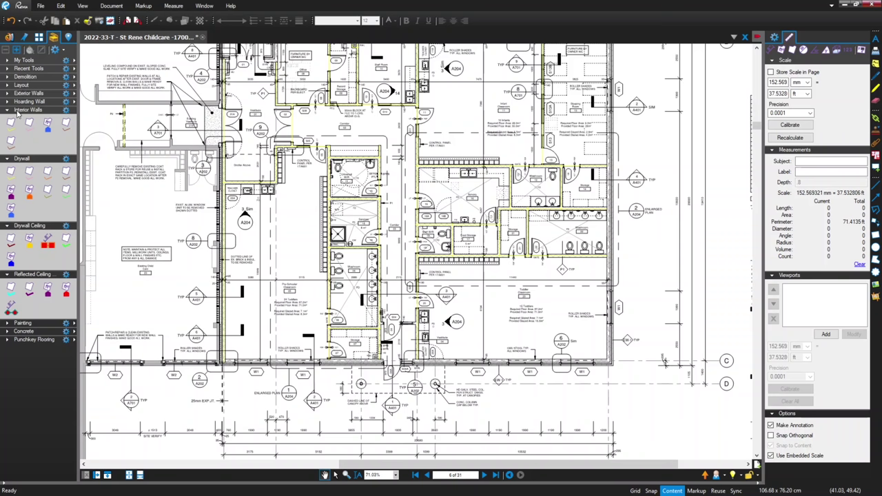
{"action": "left_click", "coordinate": [25, 70]}
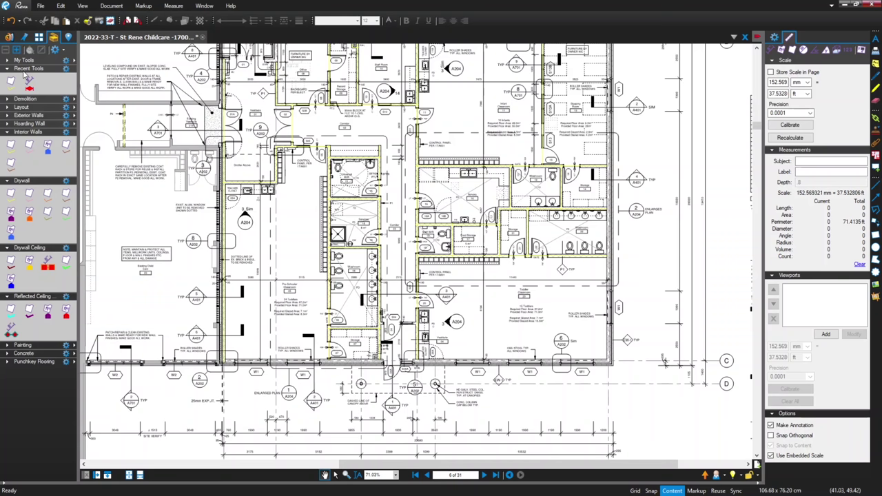
{"action": "left_click", "coordinate": [25, 71]}
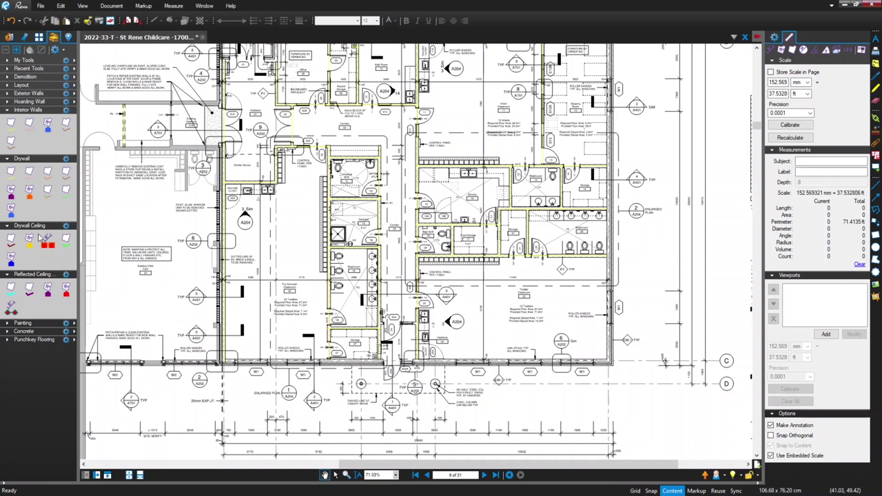
- Start a Count measurement and mark the doors at rooms 04, 07, 20 and Storage 21
{"action": "left_click", "coordinate": [849, 52]}
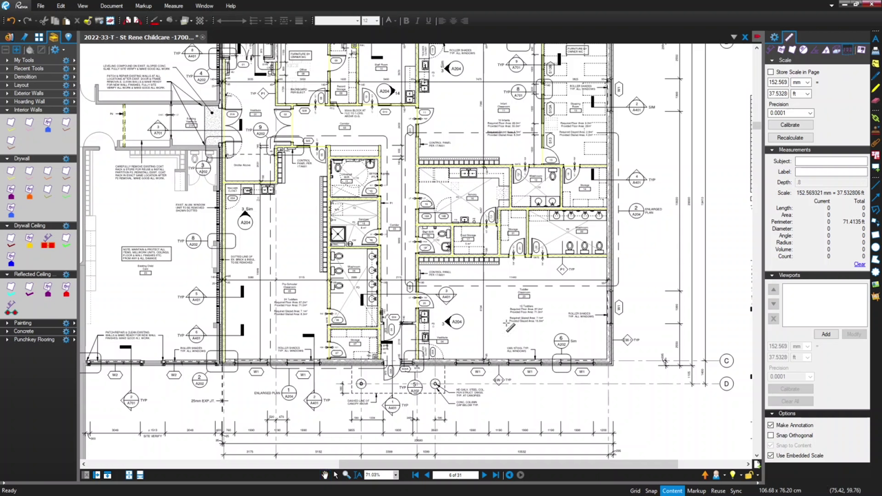
{"action": "scroll", "coordinate": [447, 366], "scroll_direction": "up", "scroll_amount": 3}
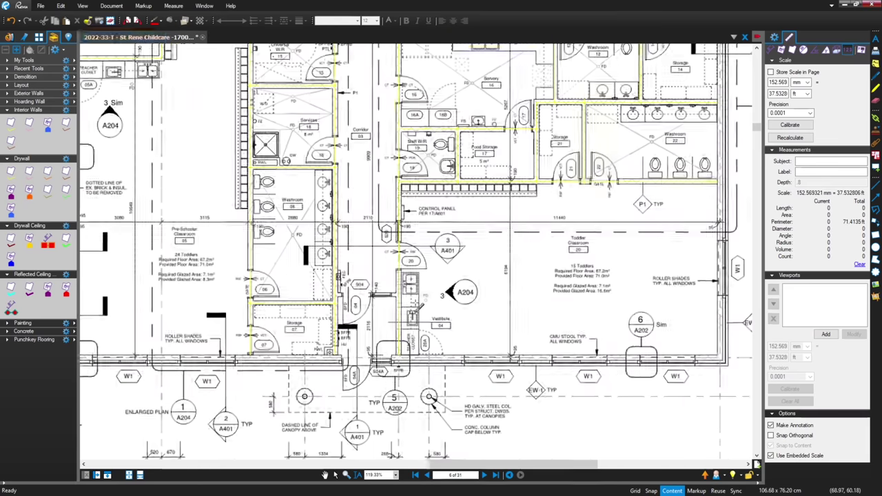
{"action": "scroll", "coordinate": [416, 303], "scroll_direction": "up", "scroll_amount": 2}
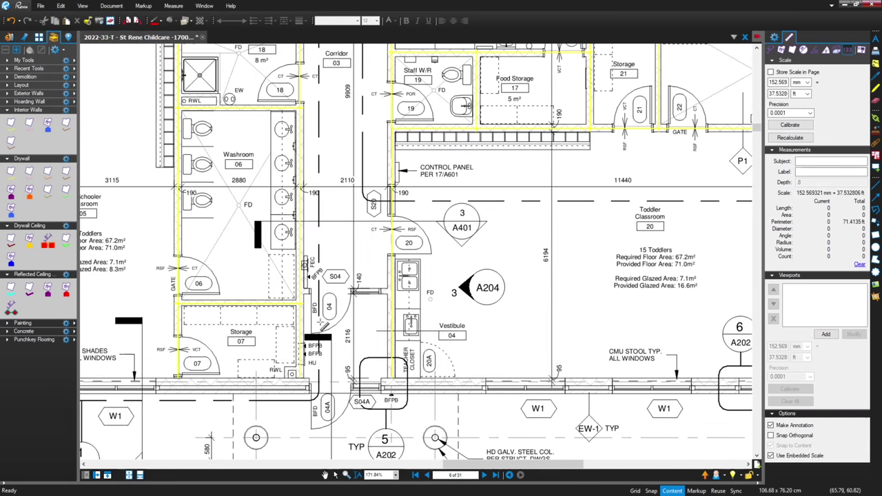
{"action": "left_click", "coordinate": [321, 323]}
{"action": "left_click", "coordinate": [192, 357]}
{"action": "left_click", "coordinate": [422, 246]}
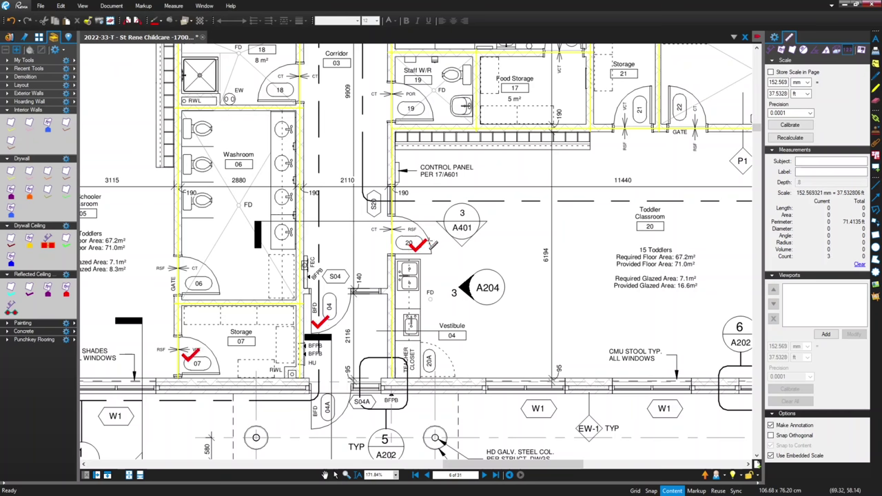
{"action": "scroll", "coordinate": [561, 178], "scroll_direction": "down", "scroll_amount": 1}
{"action": "left_click", "coordinate": [604, 133]}
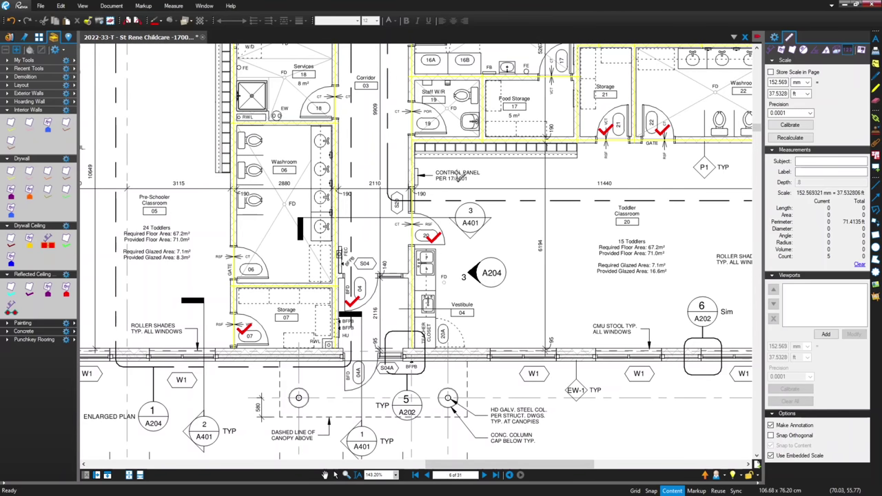
- Count the doors of Staff W/R 19, Food Storage 17, Washroom 06, Services 18 and the upper washroom
{"action": "left_click", "coordinate": [435, 124]}
{"action": "left_click", "coordinate": [555, 69]}
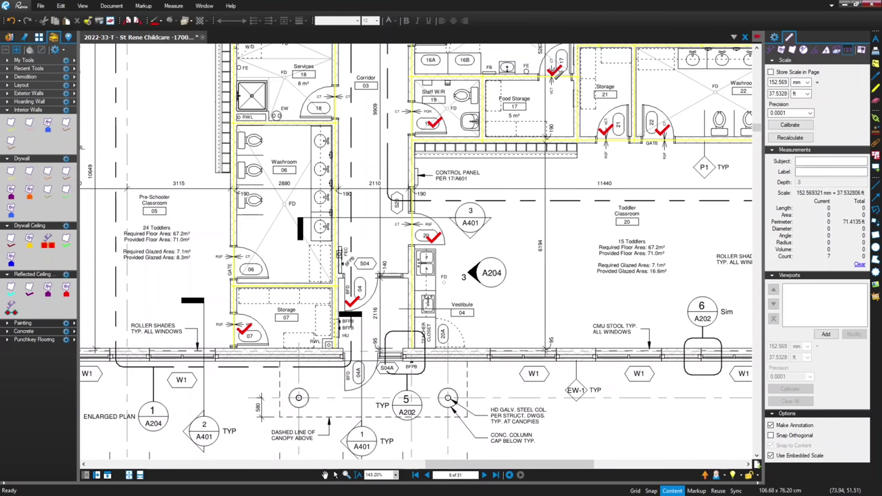
{"action": "left_click", "coordinate": [255, 266]}
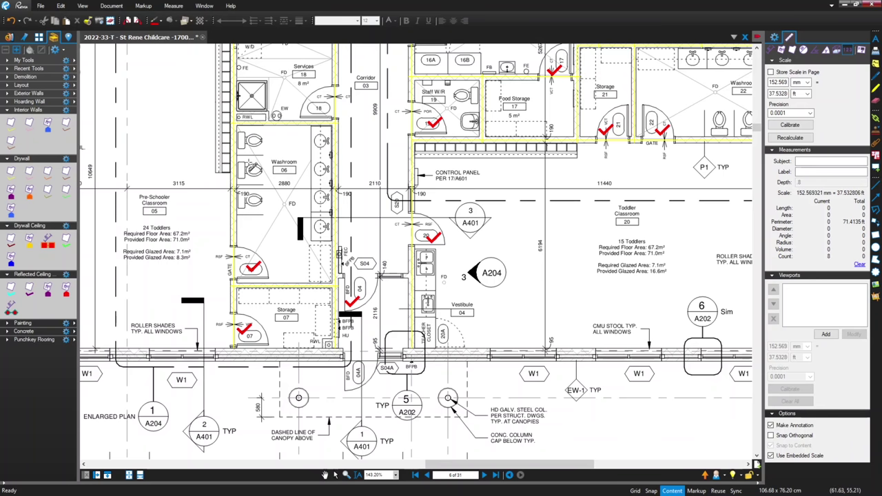
{"action": "left_click", "coordinate": [308, 111]}
{"action": "scroll", "coordinate": [314, 182], "scroll_direction": "down", "scroll_amount": 3}
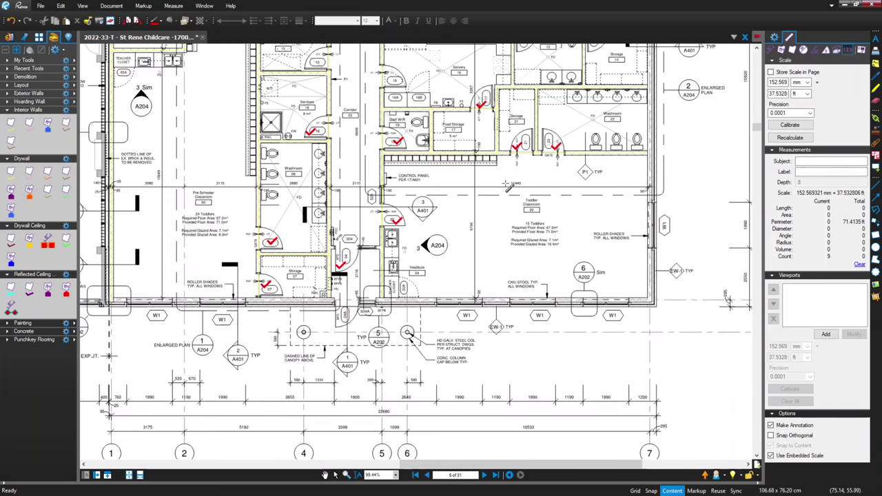
{"action": "scroll", "coordinate": [538, 174], "scroll_direction": "down", "scroll_amount": 5}
{"action": "scroll", "coordinate": [536, 95], "scroll_direction": "up", "scroll_amount": 5}
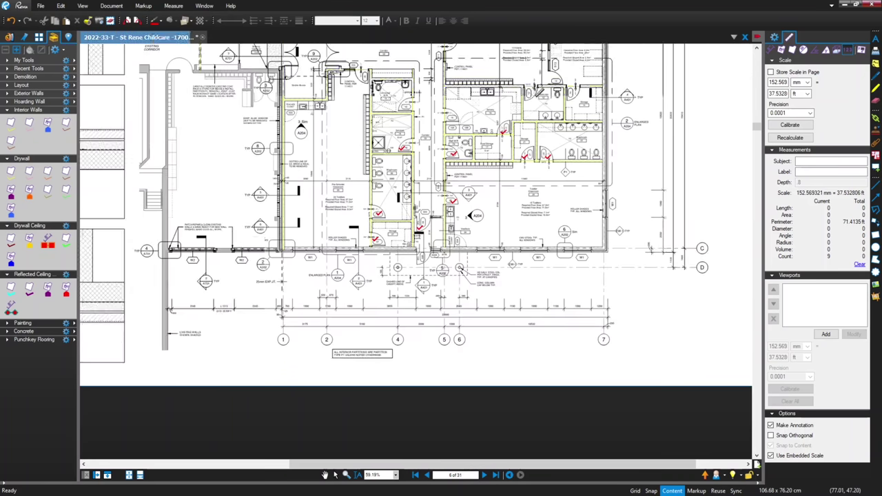
{"action": "left_click", "coordinate": [530, 97]}
- Count more doors in the upper rooms, including the one beside the S13 tag
{"action": "left_click", "coordinate": [597, 95]}
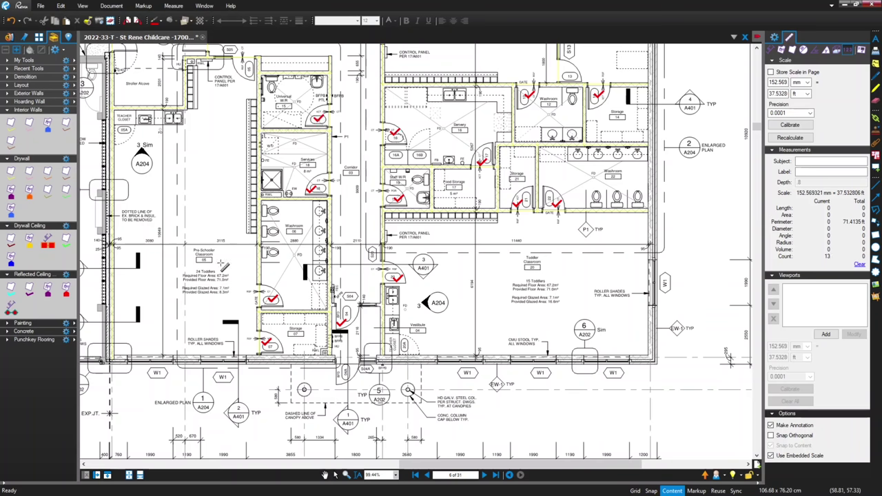
{"action": "scroll", "coordinate": [224, 265], "scroll_direction": "down", "scroll_amount": 1}
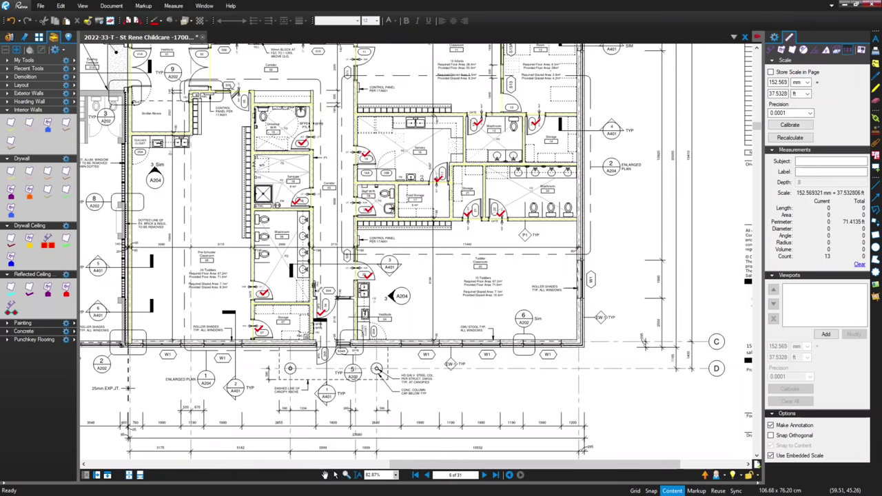
{"action": "scroll", "coordinate": [233, 89], "scroll_direction": "up", "scroll_amount": 3}
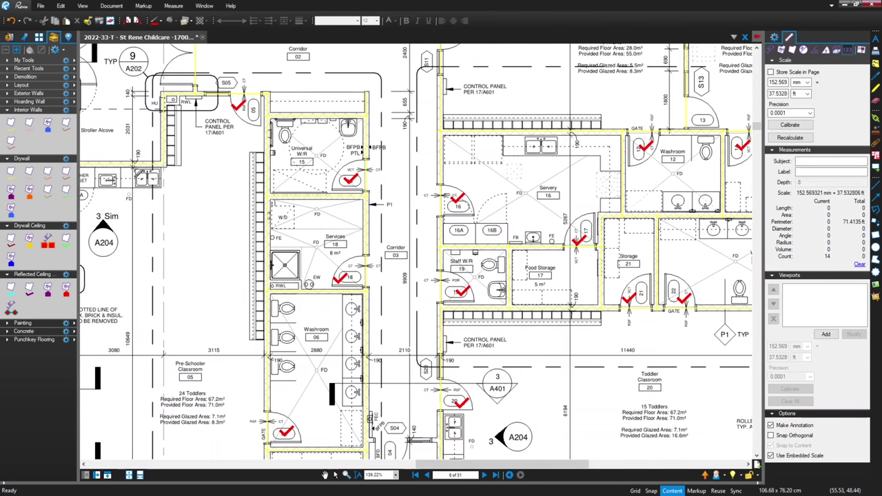
{"action": "scroll", "coordinate": [216, 115], "scroll_direction": "down", "scroll_amount": 3}
{"action": "scroll", "coordinate": [140, 175], "scroll_direction": "up", "scroll_amount": 2}
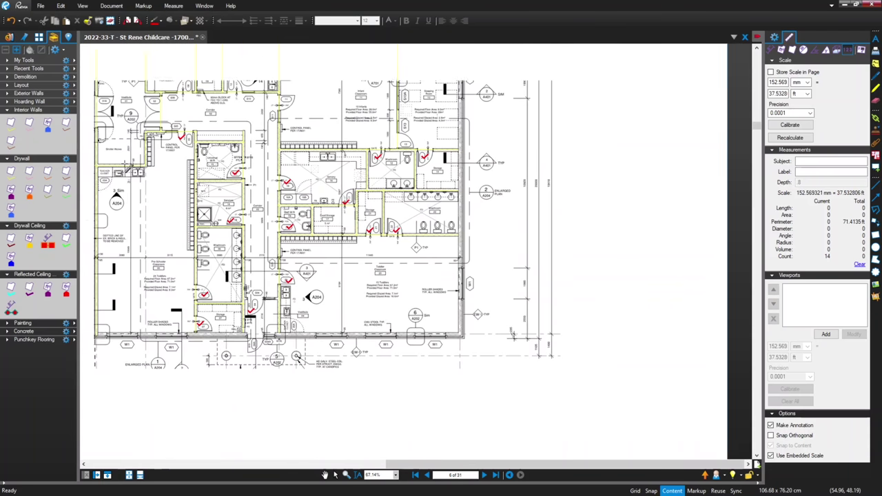
{"action": "scroll", "coordinate": [127, 164], "scroll_direction": "down", "scroll_amount": 2}
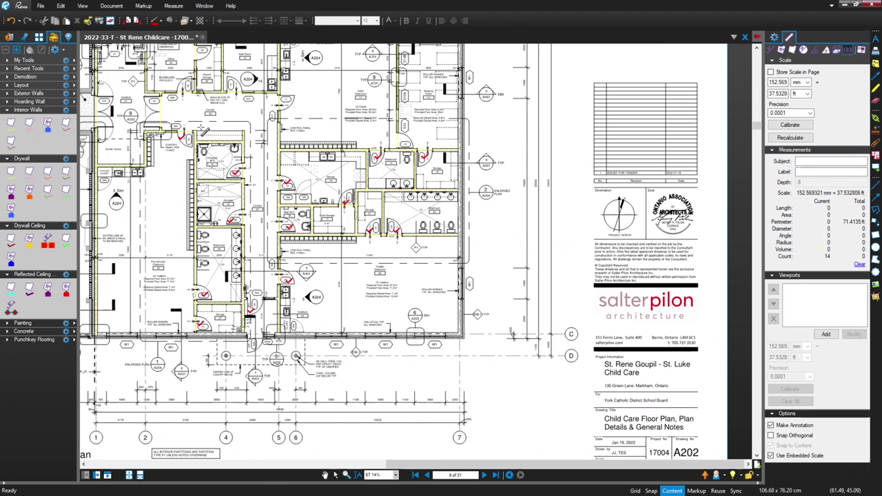
{"action": "scroll", "coordinate": [276, 97], "scroll_direction": "up", "scroll_amount": 2}
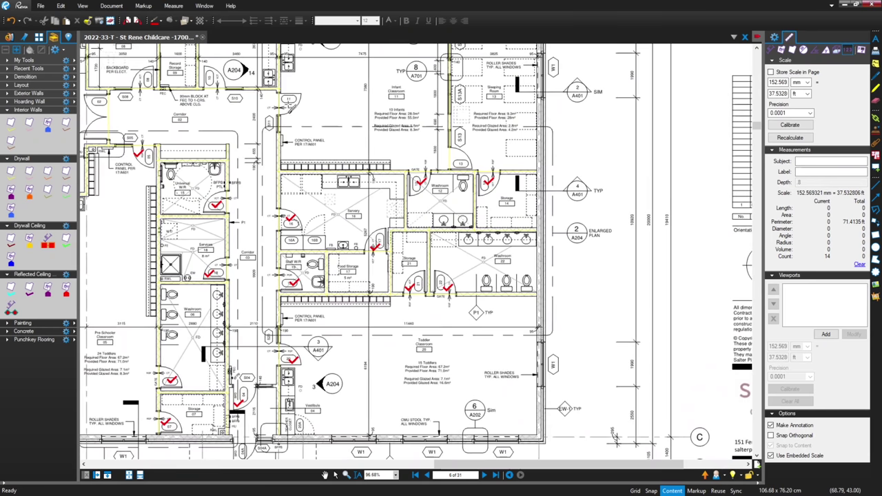
{"action": "left_click", "coordinate": [288, 102]}
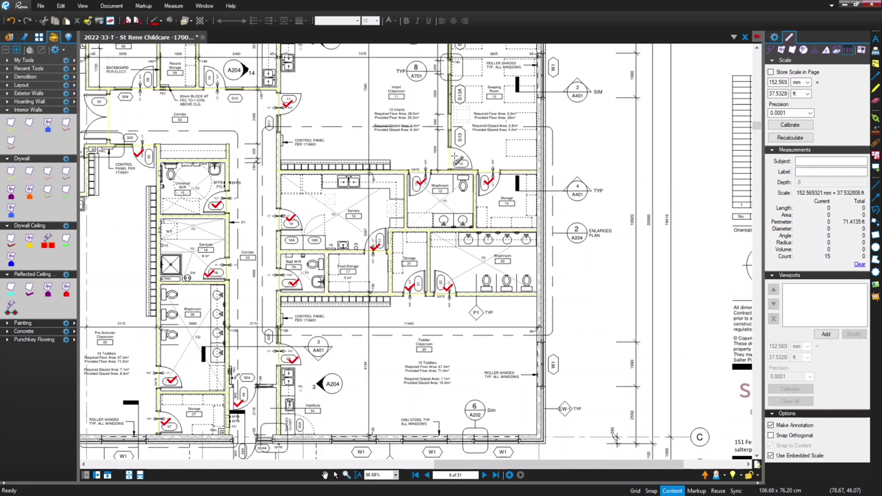
{"action": "left_click", "coordinate": [455, 159]}
- Count the doors near the Backboard room and beside the A204 tag, reaching 18
{"action": "scroll", "coordinate": [176, 180], "scroll_direction": "down", "scroll_amount": 1}
{"action": "scroll", "coordinate": [169, 176], "scroll_direction": "down", "scroll_amount": 1}
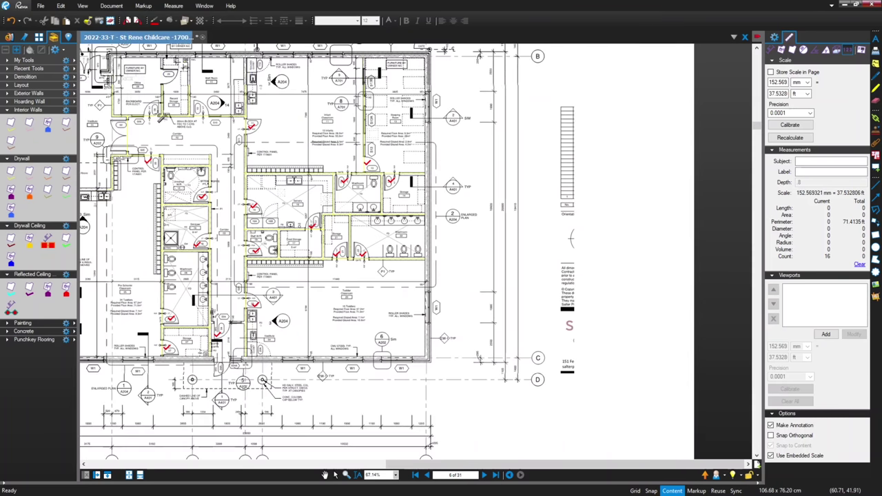
{"action": "scroll", "coordinate": [158, 165], "scroll_direction": "up", "scroll_amount": 2}
{"action": "left_click", "coordinate": [147, 105]}
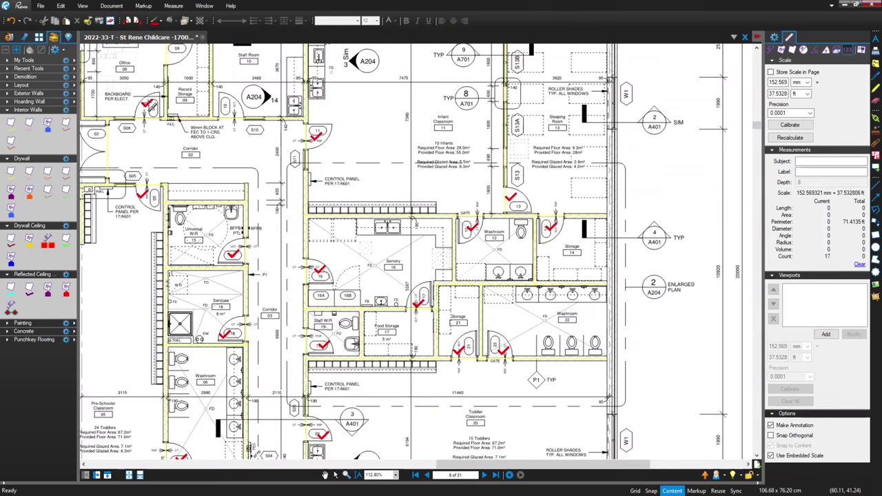
{"action": "left_click", "coordinate": [236, 106]}
{"action": "scroll", "coordinate": [237, 110], "scroll_direction": "down", "scroll_amount": 2}
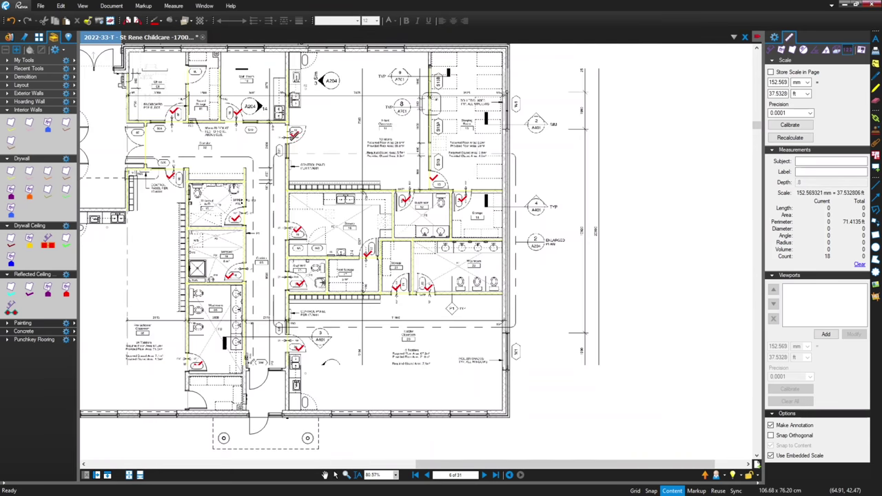
{"action": "scroll", "coordinate": [238, 114], "scroll_direction": "up", "scroll_amount": 1}
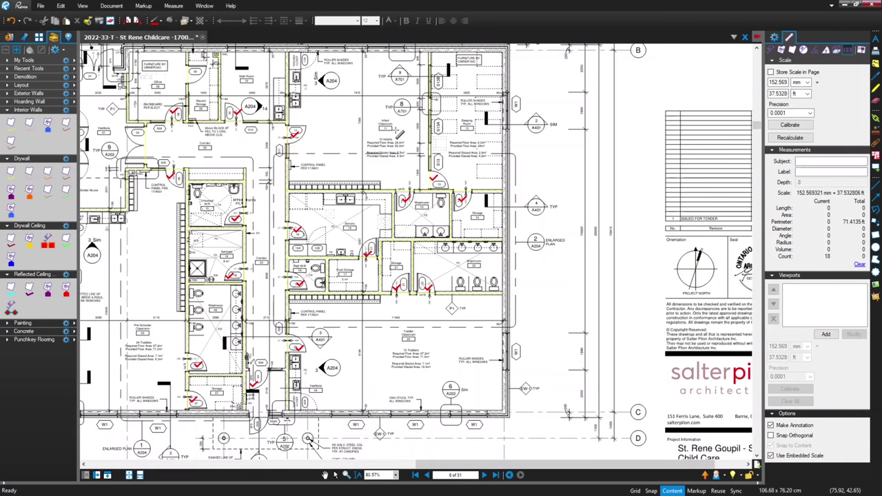
{"action": "scroll", "coordinate": [198, 177], "scroll_direction": "down", "scroll_amount": 1}
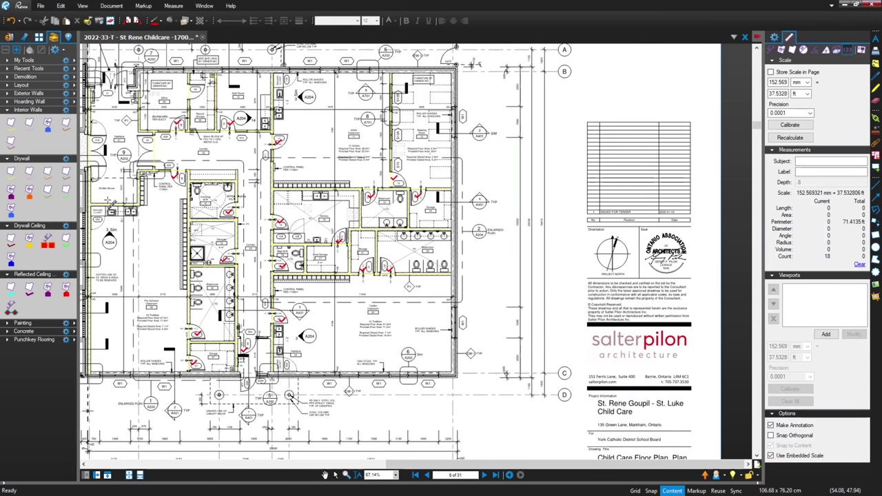
{"action": "scroll", "coordinate": [108, 202], "scroll_direction": "down", "scroll_amount": 3}
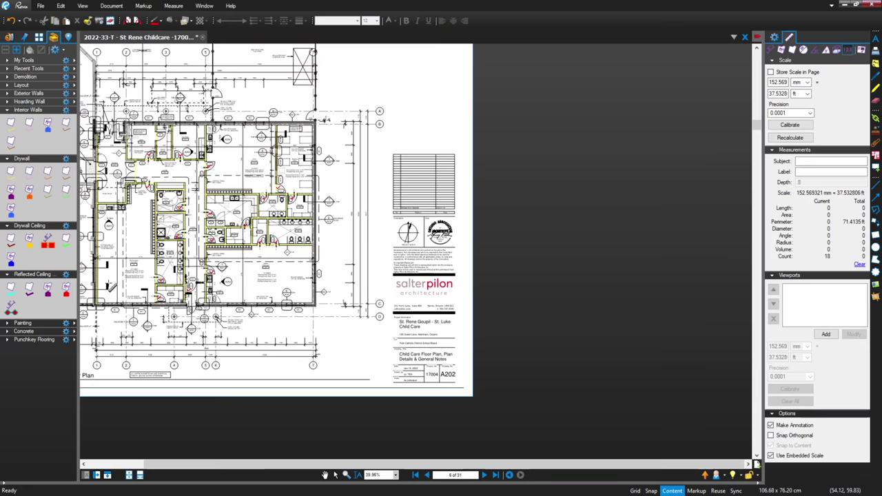
{"action": "scroll", "coordinate": [151, 286], "scroll_direction": "up", "scroll_amount": 3}
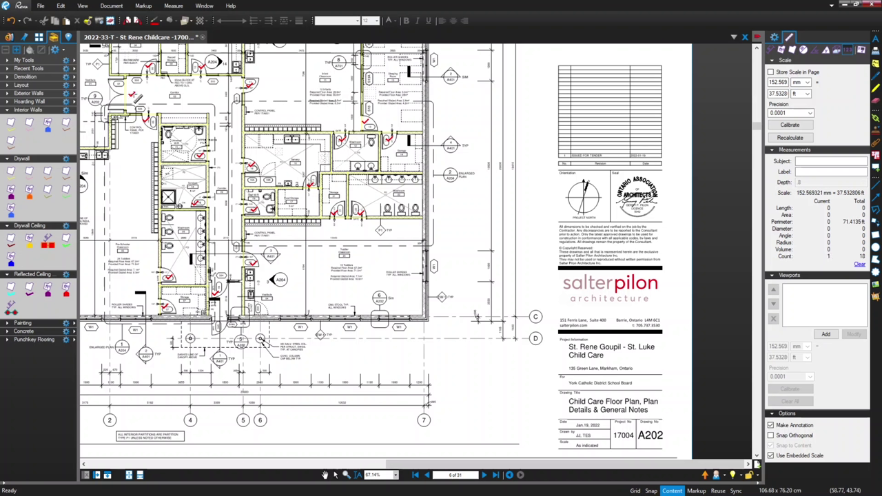
- Pan to the left rooms and start a new count with two door marks
{"action": "key", "text": "space"}
{"action": "left_click_drag", "start_coordinate": [125, 92], "coordinate": [232, 142]}
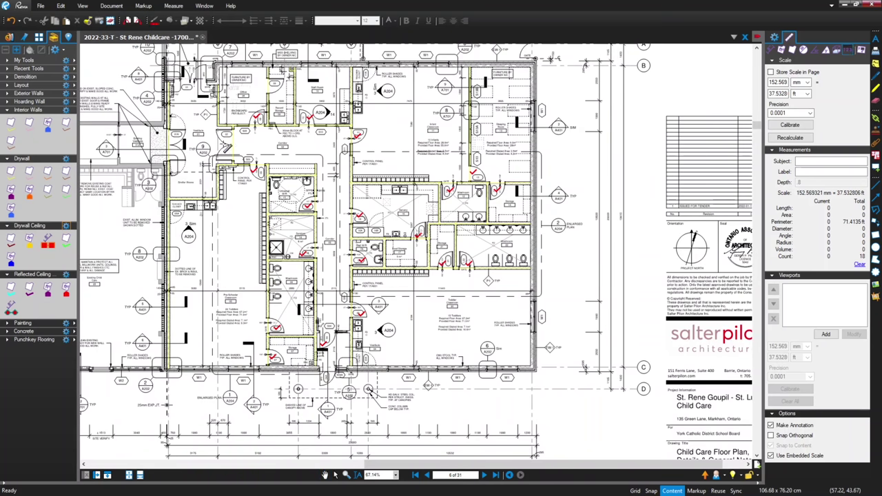
{"action": "left_click", "coordinate": [224, 145]}
{"action": "left_click", "coordinate": [175, 147]}
- Finish counting, return to Pan and save the drawing
{"action": "scroll", "coordinate": [455, 195], "scroll_direction": "down", "scroll_amount": 3}
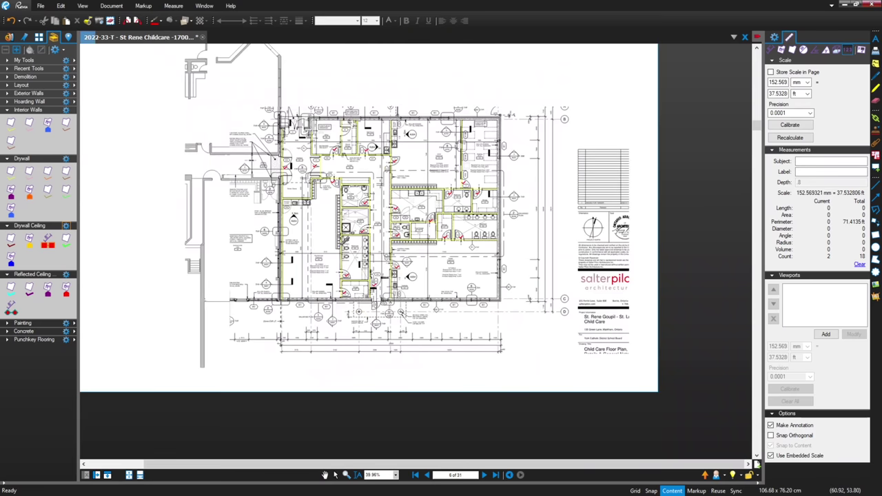
{"action": "scroll", "coordinate": [351, 277], "scroll_direction": "up", "scroll_amount": 1}
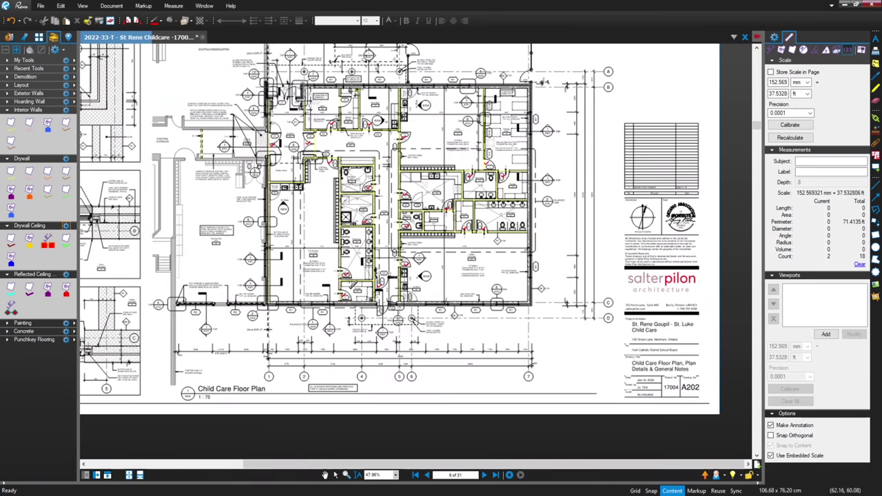
{"action": "scroll", "coordinate": [373, 142], "scroll_direction": "up", "scroll_amount": 1}
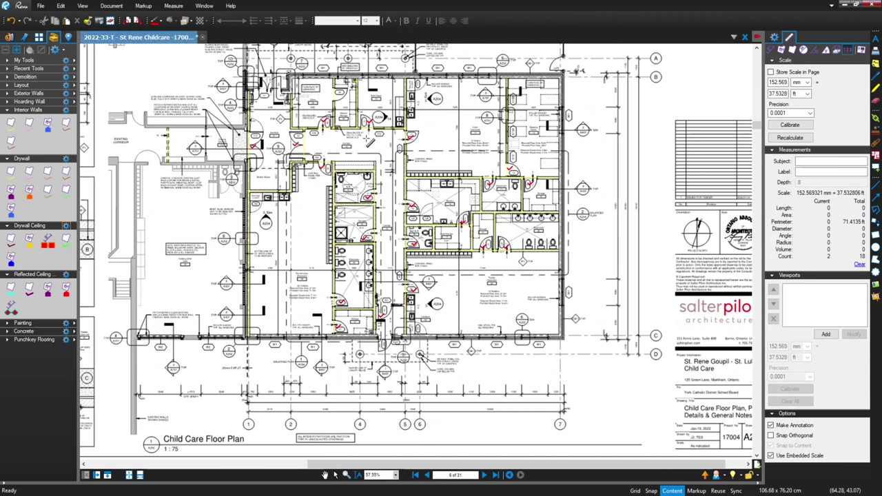
{"action": "key", "text": "shift+v"}
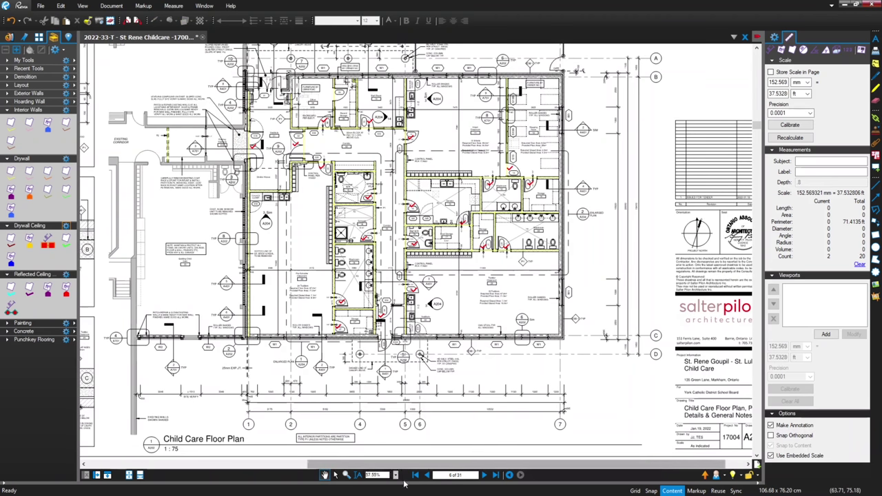
{"action": "left_click", "coordinate": [66, 21]}
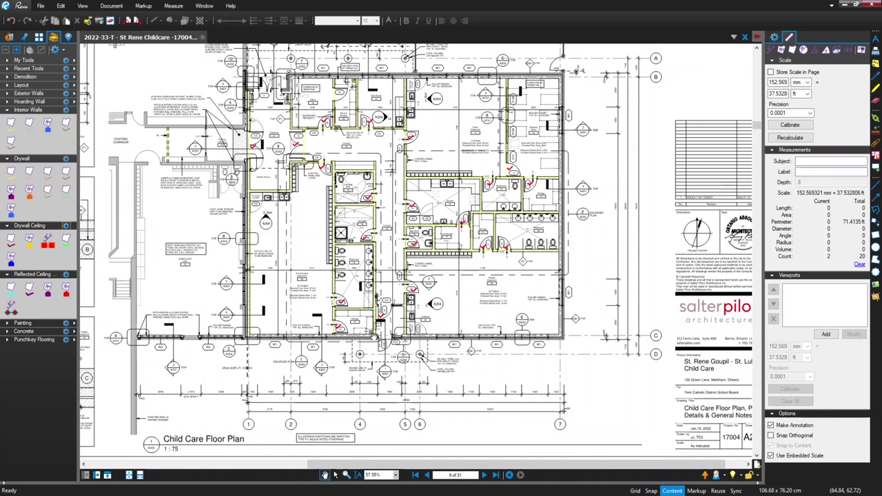
- Enlarge the markups list and label the 18-mark count 'Single Door Openings'
{"action": "left_click_drag", "start_coordinate": [439, 482], "coordinate": [414, 205]}
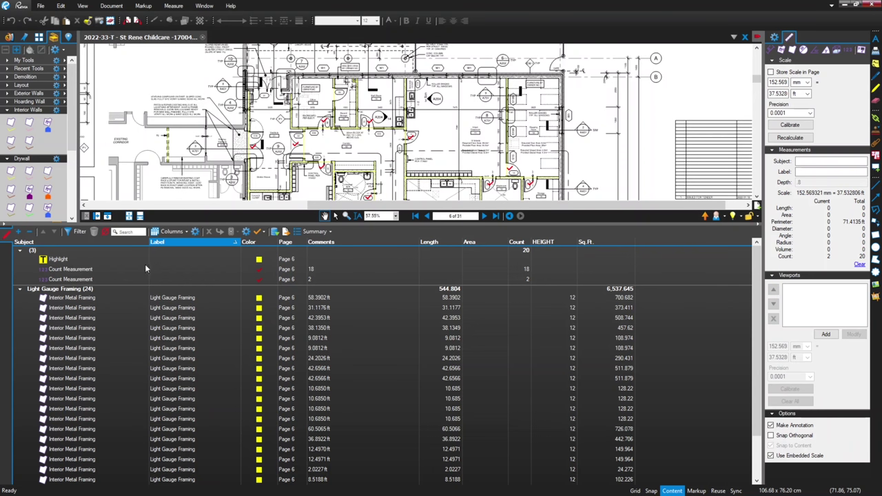
{"action": "left_click", "coordinate": [213, 273]}
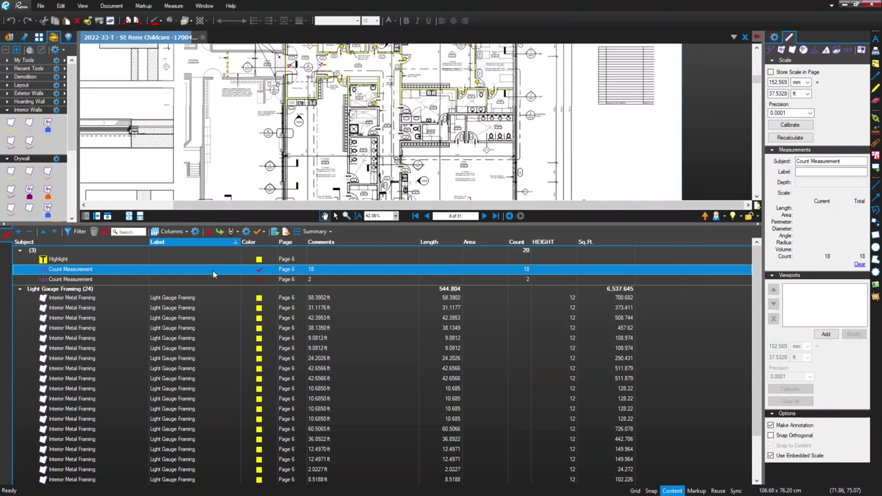
{"action": "left_click", "coordinate": [214, 270]}
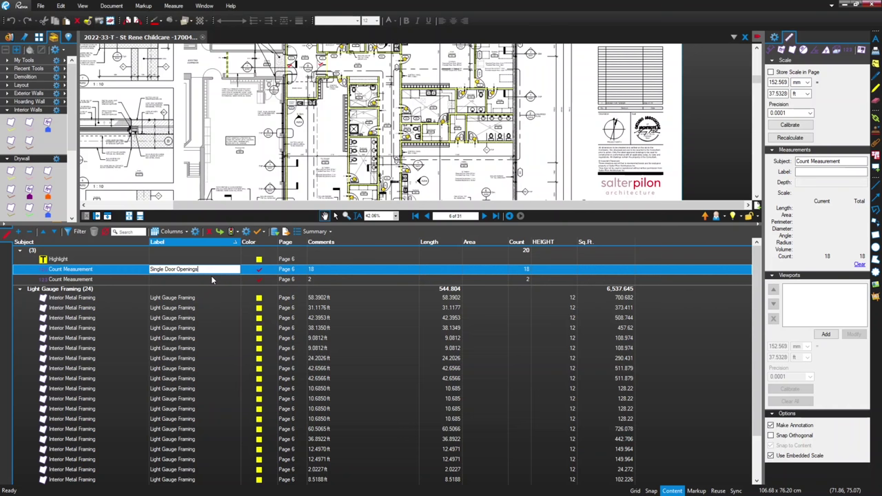
{"action": "key", "text": "Return"}
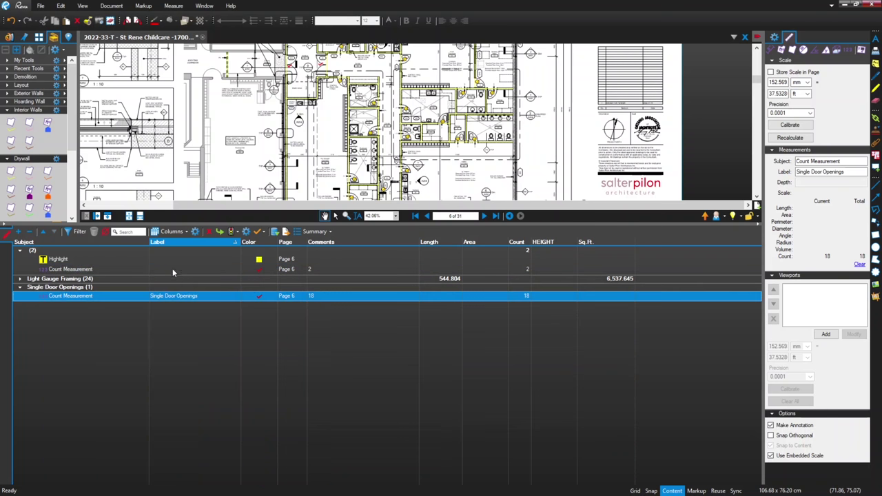
- Label the two-mark count measurement 'Double Door Opening'
{"action": "left_click", "coordinate": [173, 269]}
{"action": "left_click", "coordinate": [173, 269]}
{"action": "type", "text": "Dou"}
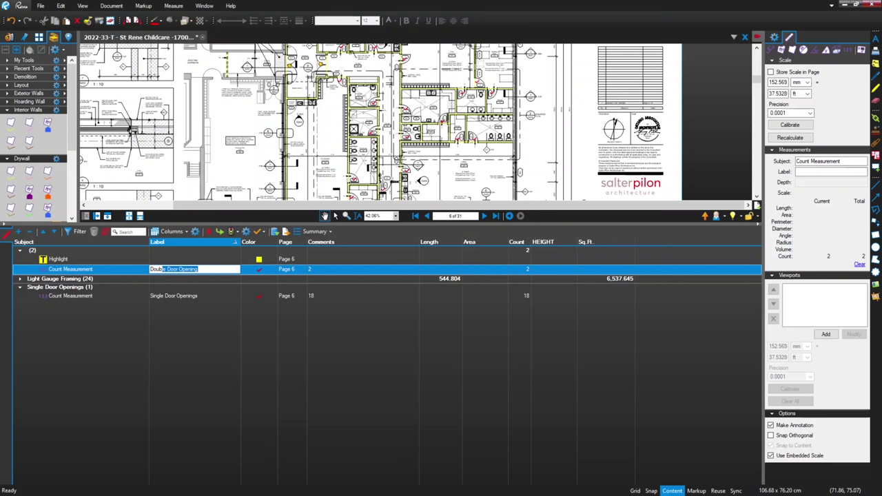
{"action": "type", "text": "b"}
{"action": "key", "text": "End"}
{"action": "key", "text": "Return"}
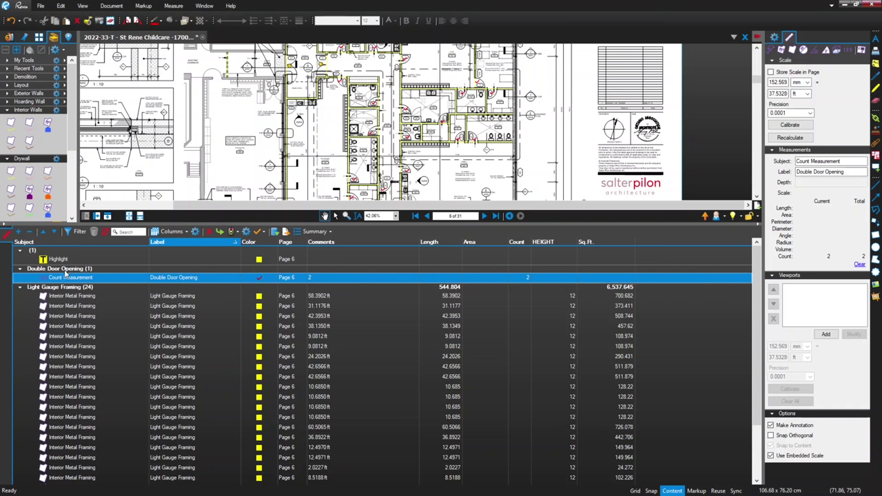
- Hide the markups list with Alt+L so the drawing fills the window
{"action": "scroll", "coordinate": [67, 283], "scroll_direction": "down", "scroll_amount": 3}
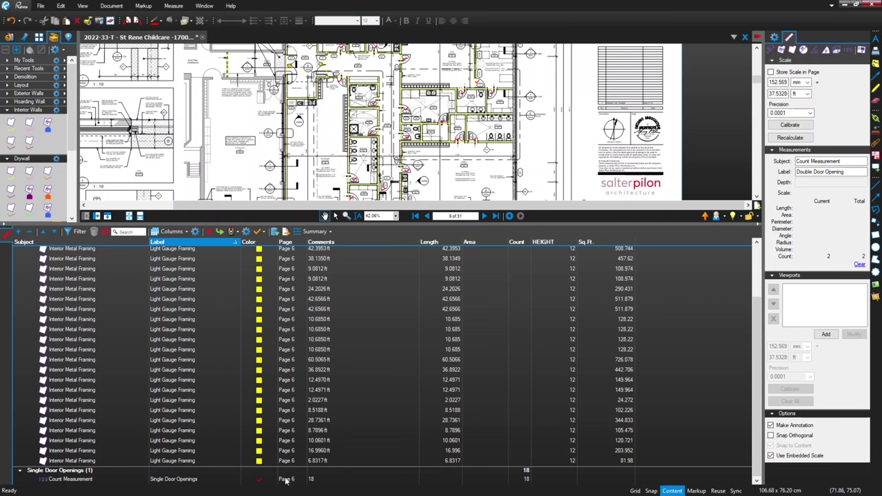
{"action": "scroll", "coordinate": [220, 427], "scroll_direction": "up", "scroll_amount": 2}
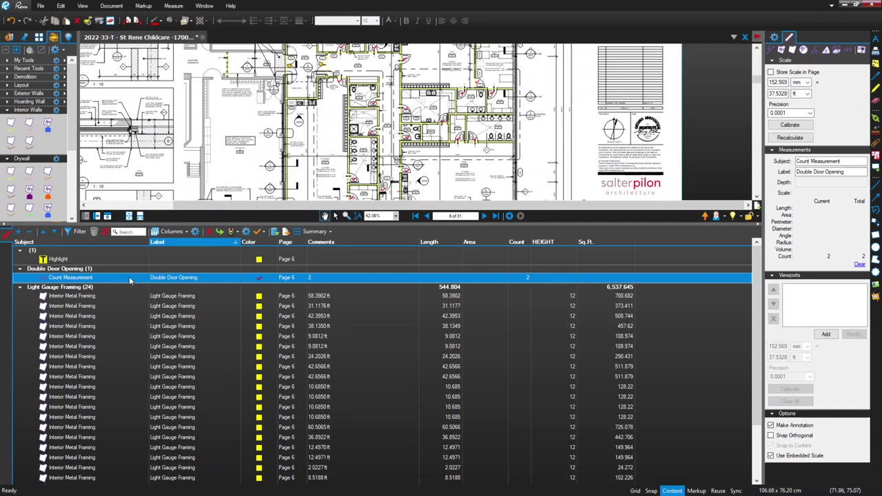
{"action": "scroll", "coordinate": [137, 274], "scroll_direction": "down", "scroll_amount": 3}
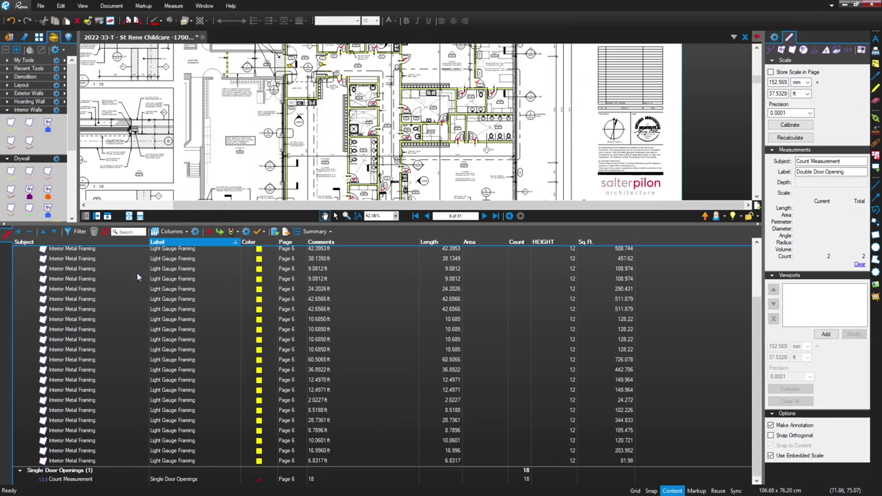
{"action": "scroll", "coordinate": [137, 274], "scroll_direction": "up", "scroll_amount": 3}
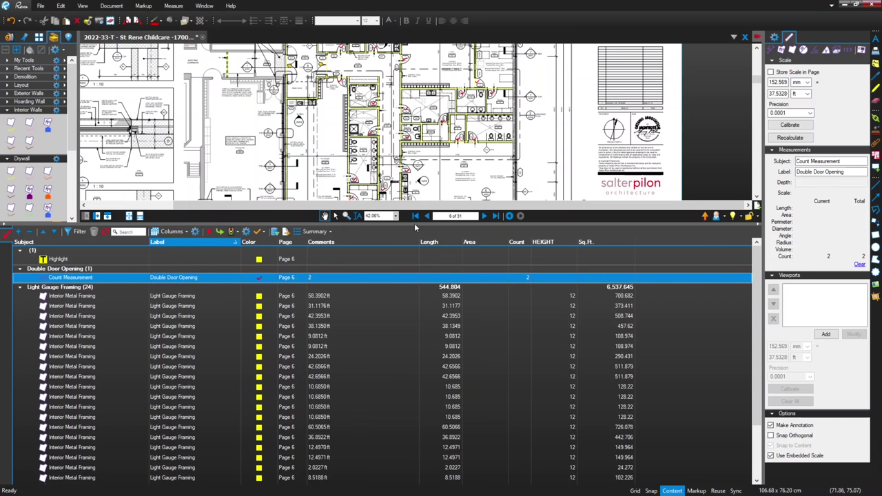
{"action": "key", "text": "alt+l"}
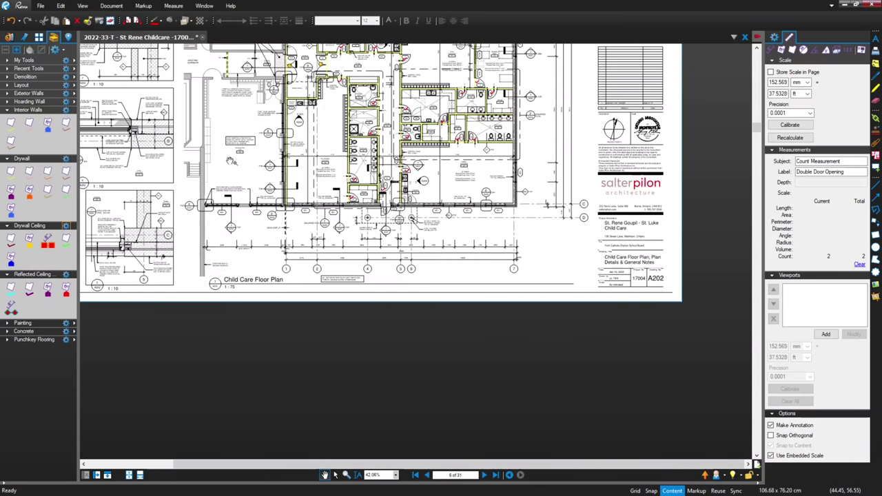
- Collapse the Interior Walls group in the Tool Chest while looking over the A202 plan
{"action": "scroll", "coordinate": [232, 161], "scroll_direction": "down", "scroll_amount": 10}
{"action": "scroll", "coordinate": [250, 244], "scroll_direction": "up", "scroll_amount": 8}
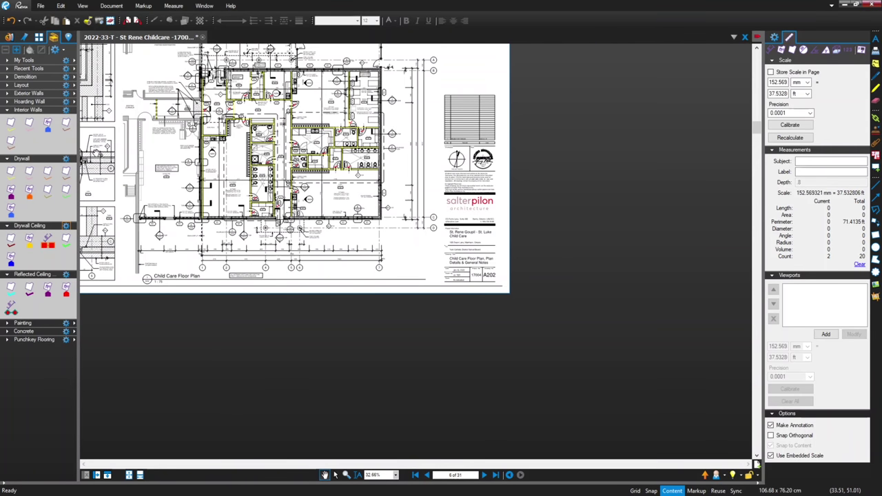
{"action": "scroll", "coordinate": [215, 168], "scroll_direction": "up", "scroll_amount": 3}
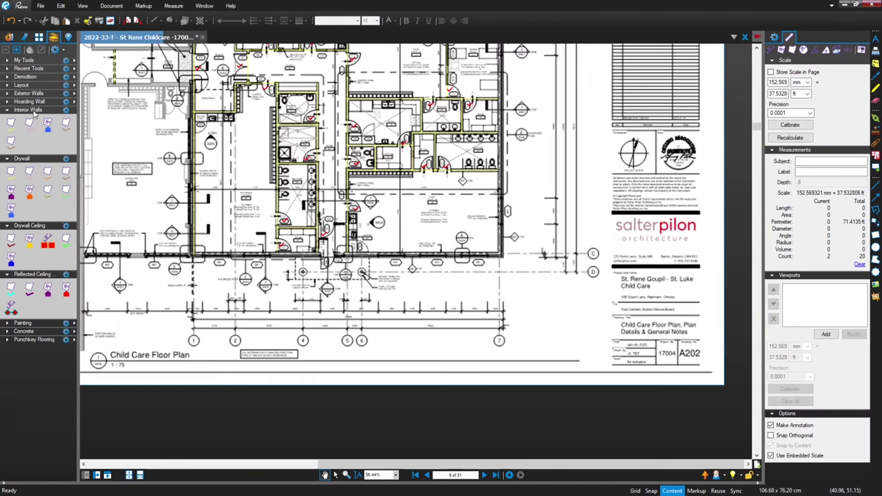
{"action": "left_click", "coordinate": [8, 111]}
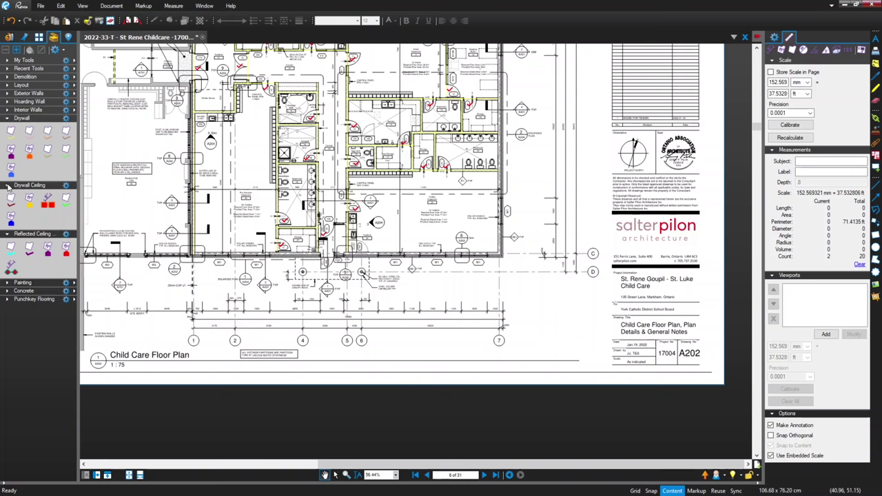
{"action": "scroll", "coordinate": [241, 183], "scroll_direction": "down", "scroll_amount": 2}
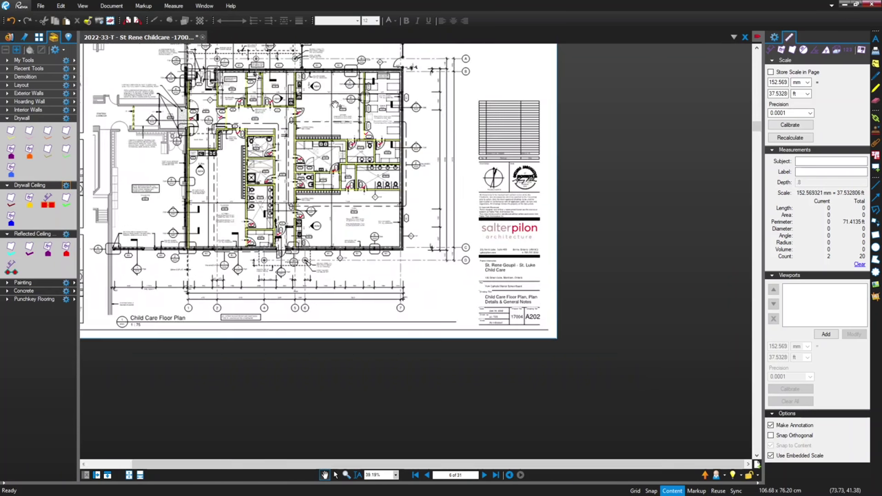
{"action": "scroll", "coordinate": [216, 192], "scroll_direction": "up", "scroll_amount": 2}
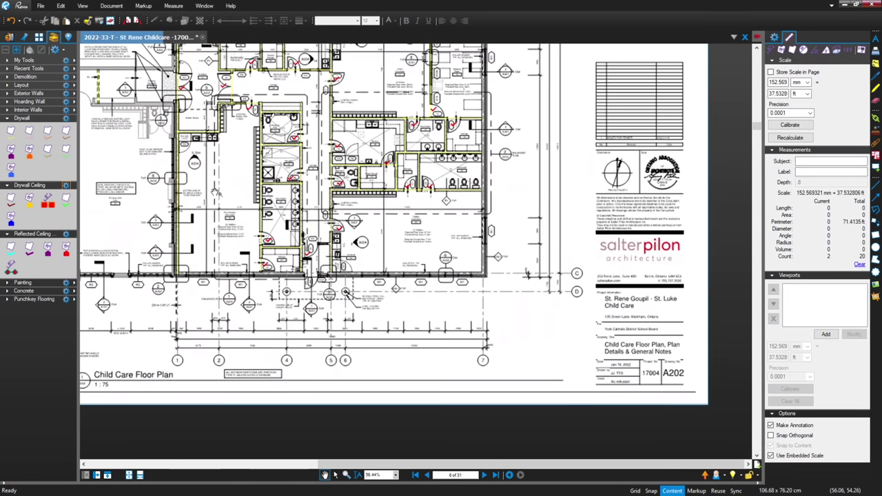
{"action": "scroll", "coordinate": [213, 192], "scroll_direction": "down", "scroll_amount": 2}
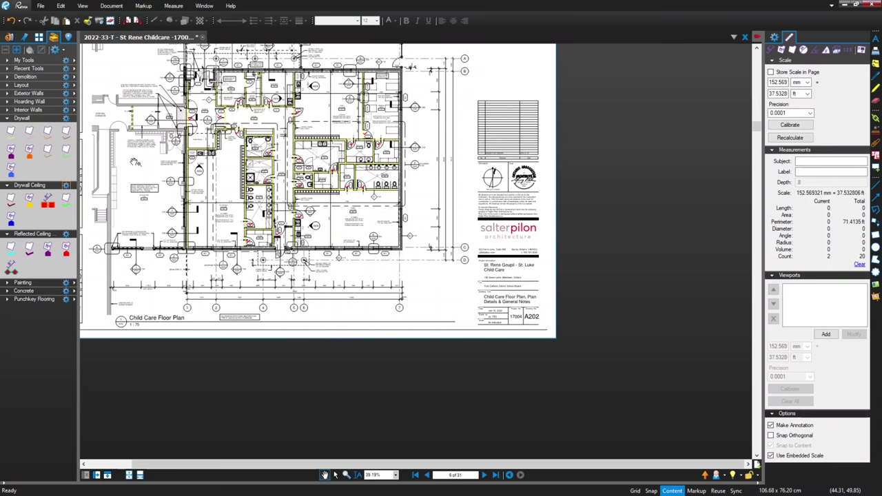
{"action": "scroll", "coordinate": [135, 161], "scroll_direction": "down", "scroll_amount": 1}
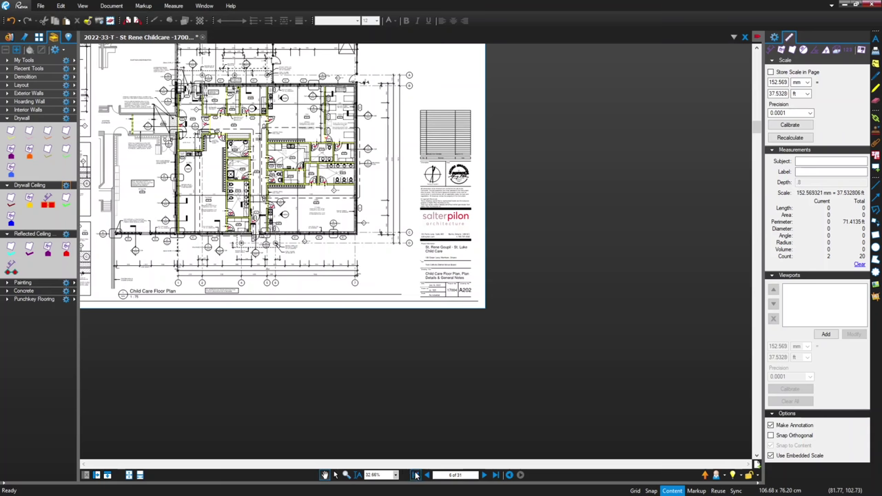
- Page forward six sheets to A701, the reflected ceiling plan (page 12 of 31)
{"action": "left_click", "coordinate": [485, 476]}
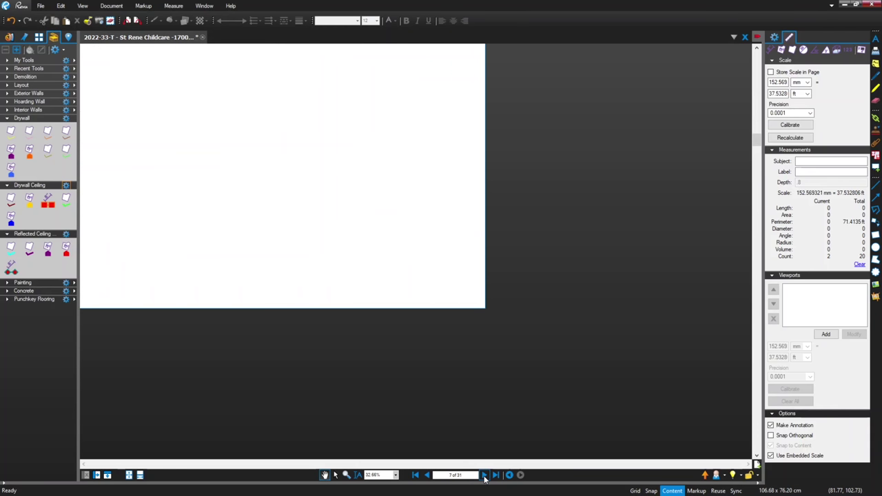
{"action": "left_click", "coordinate": [485, 476]}
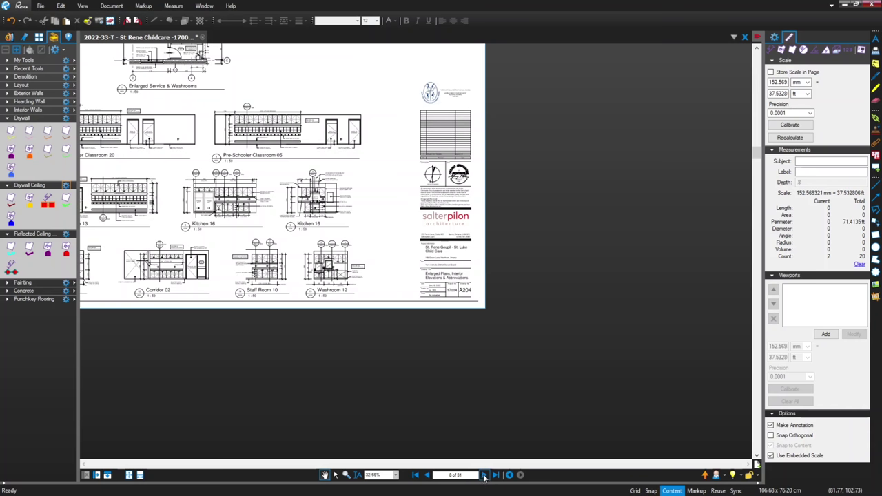
{"action": "left_click", "coordinate": [485, 476]}
{"action": "left_click", "coordinate": [485, 476]}
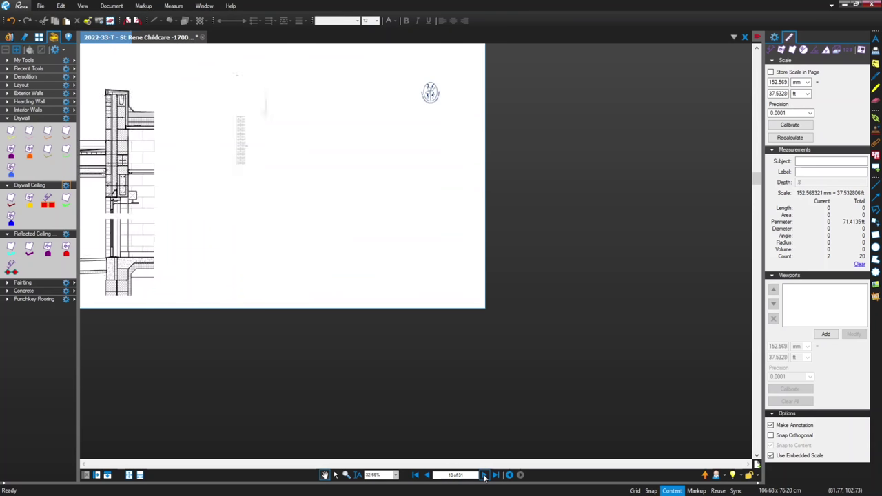
{"action": "left_click", "coordinate": [485, 476]}
{"action": "left_click", "coordinate": [485, 476]}
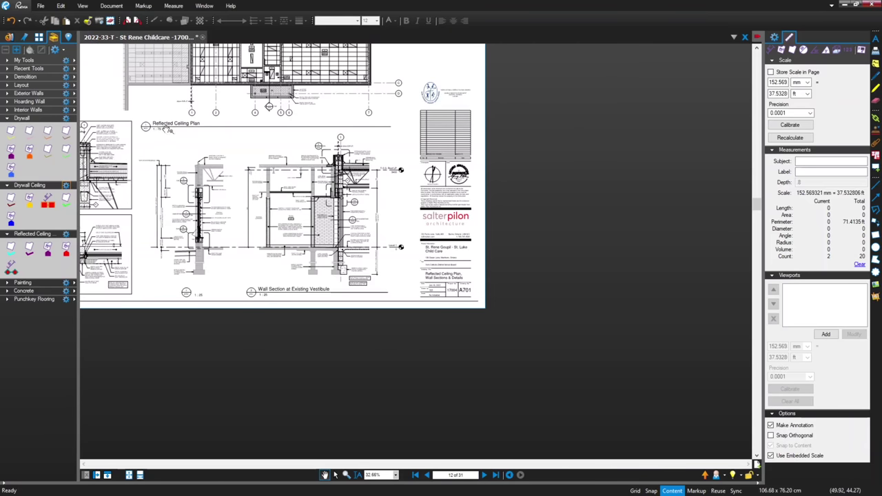
- Collapse the Drywall and Drywall Ceiling tool groups, leaving Reflected Ceiling open
{"action": "scroll", "coordinate": [247, 216], "scroll_direction": "up", "scroll_amount": 4}
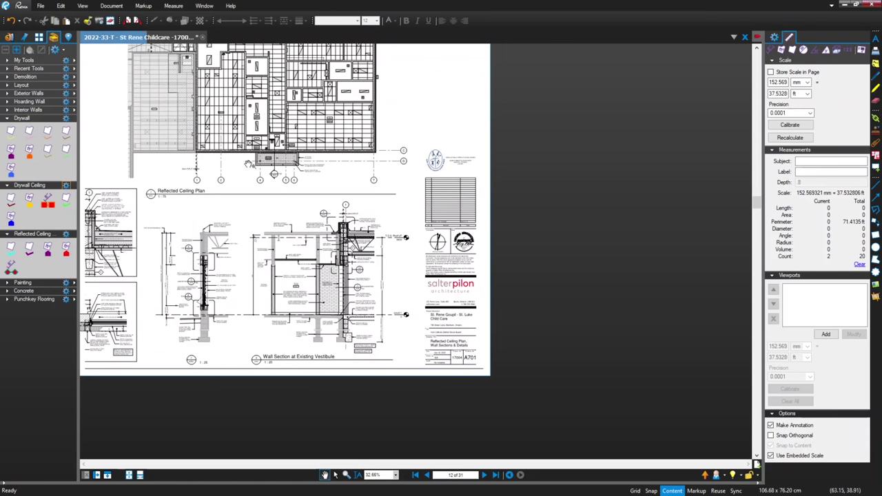
{"action": "scroll", "coordinate": [246, 108], "scroll_direction": "up", "scroll_amount": 2}
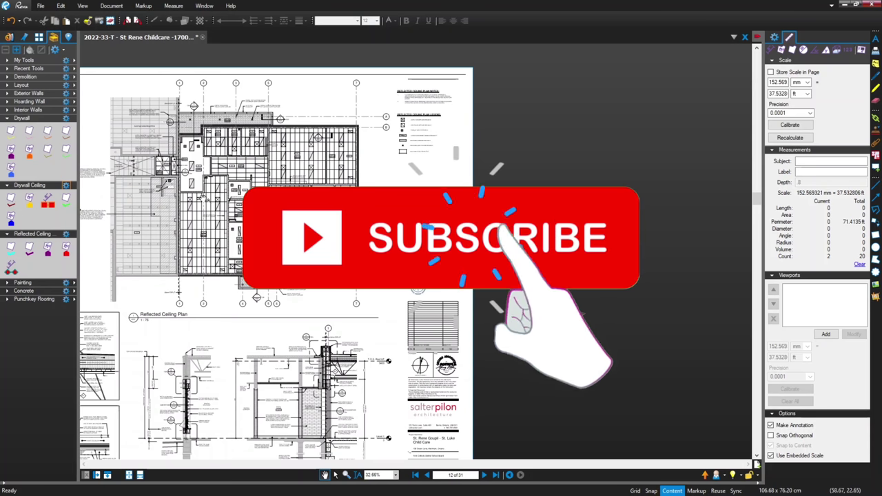
{"action": "scroll", "coordinate": [204, 192], "scroll_direction": "up", "scroll_amount": 1}
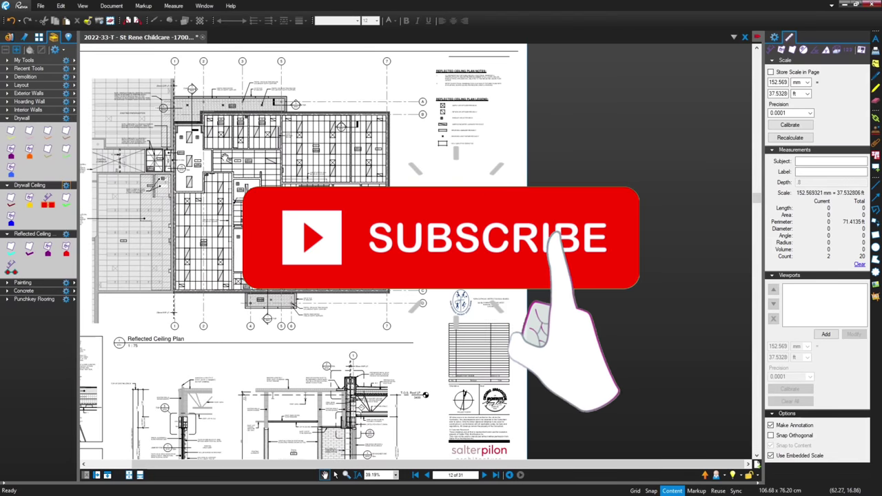
{"action": "left_click", "coordinate": [11, 119]}
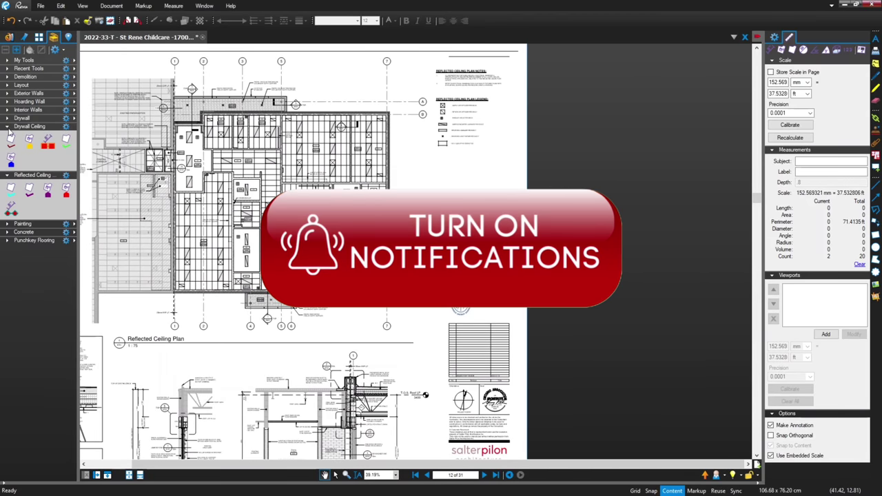
{"action": "left_click", "coordinate": [7, 128]}
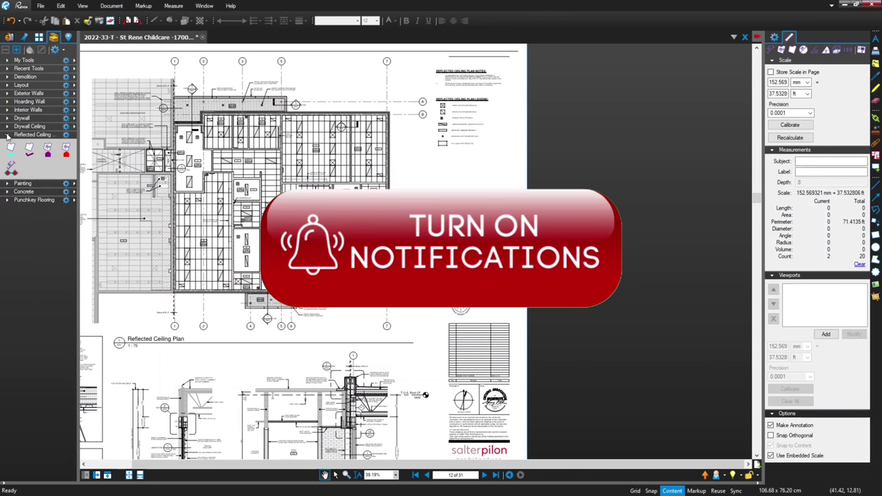
- Outline room 08's ceiling with the RCP Ceiling Tiles (4X2) area tool
{"action": "left_click", "coordinate": [47, 151]}
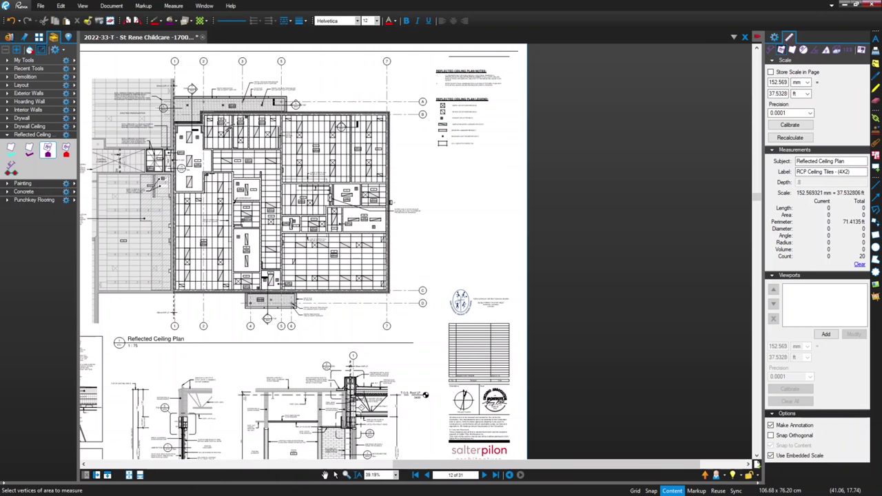
{"action": "scroll", "coordinate": [206, 118], "scroll_direction": "up", "scroll_amount": 2}
{"action": "scroll", "coordinate": [218, 121], "scroll_direction": "up", "scroll_amount": 2}
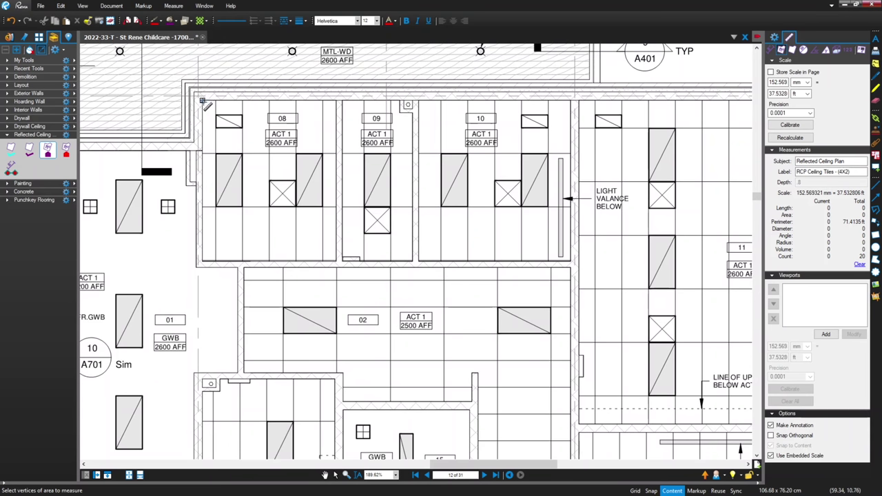
{"action": "left_click_drag", "start_coordinate": [203, 102], "coordinate": [336, 262]}
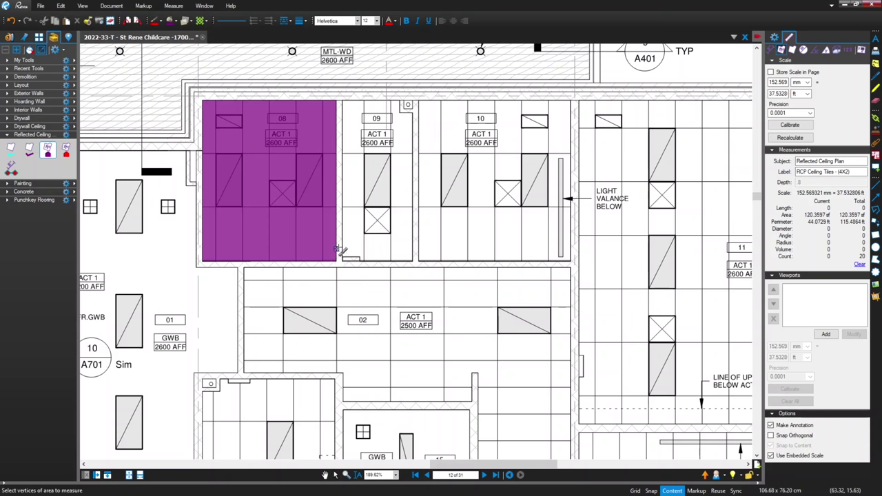
- Trace room 09's ceiling corners as a purple ceiling-tile area
{"action": "left_click", "coordinate": [343, 101]}
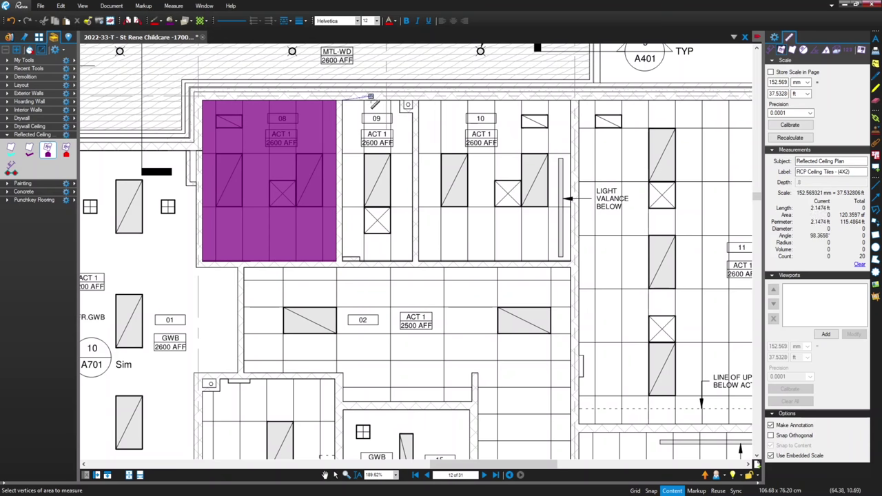
{"action": "left_click", "coordinate": [411, 102]}
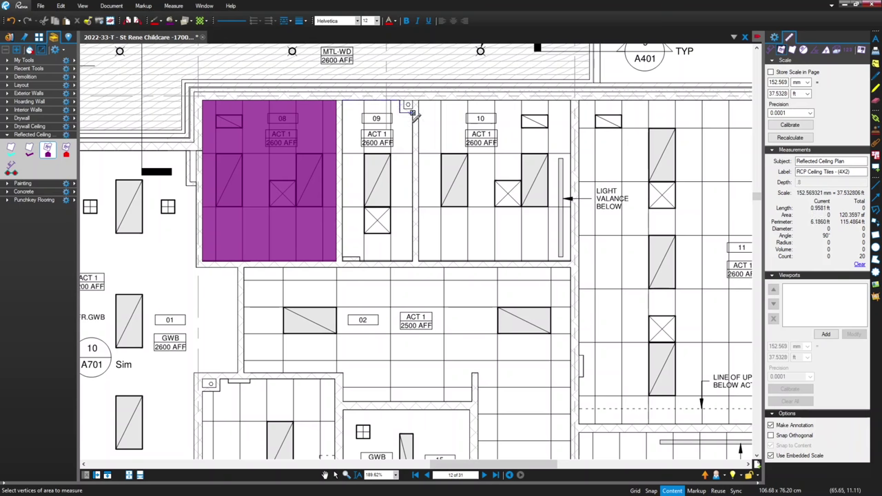
{"action": "scroll", "coordinate": [413, 264], "scroll_direction": "up", "scroll_amount": 4}
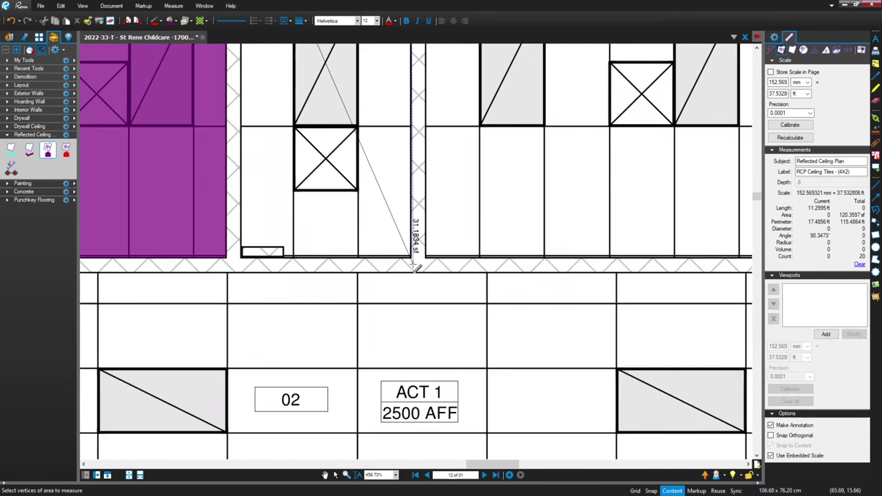
{"action": "left_click", "coordinate": [411, 259]}
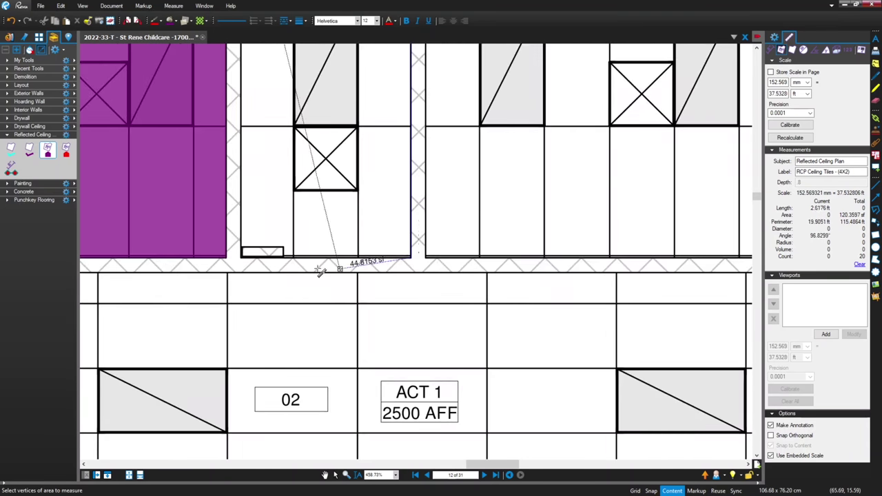
{"action": "left_click", "coordinate": [242, 259]}
{"action": "scroll", "coordinate": [244, 149], "scroll_direction": "down", "scroll_amount": 3}
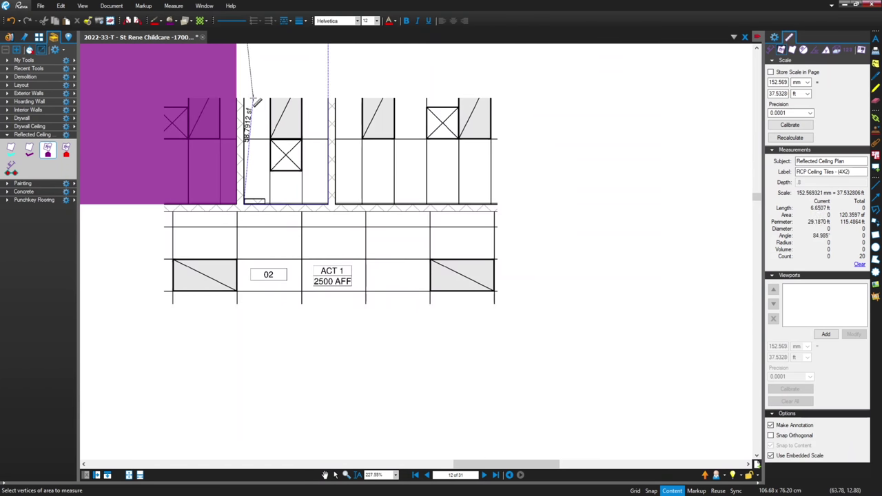
{"action": "scroll", "coordinate": [244, 207], "scroll_direction": "up", "scroll_amount": 3}
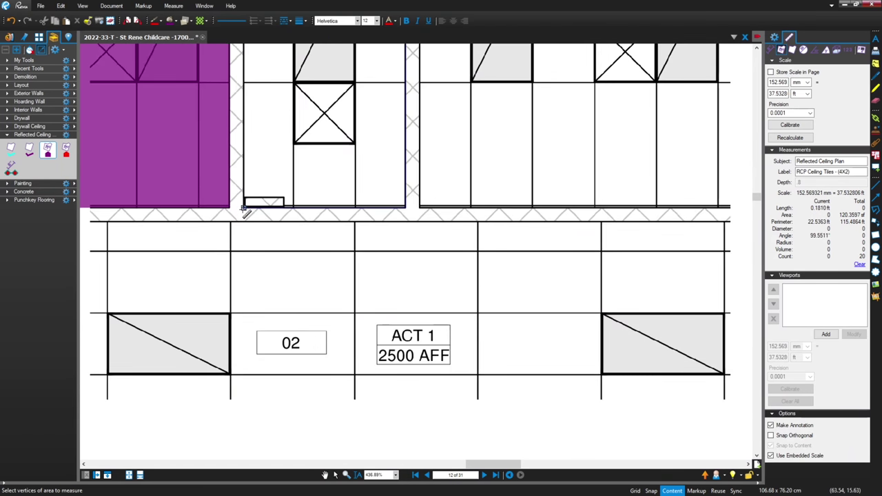
{"action": "double_click", "coordinate": [245, 209]}
- Complete the room 10 ceiling-tile area, bringing the total to 319.3089 sf
{"action": "scroll", "coordinate": [304, 189], "scroll_direction": "down", "scroll_amount": 5}
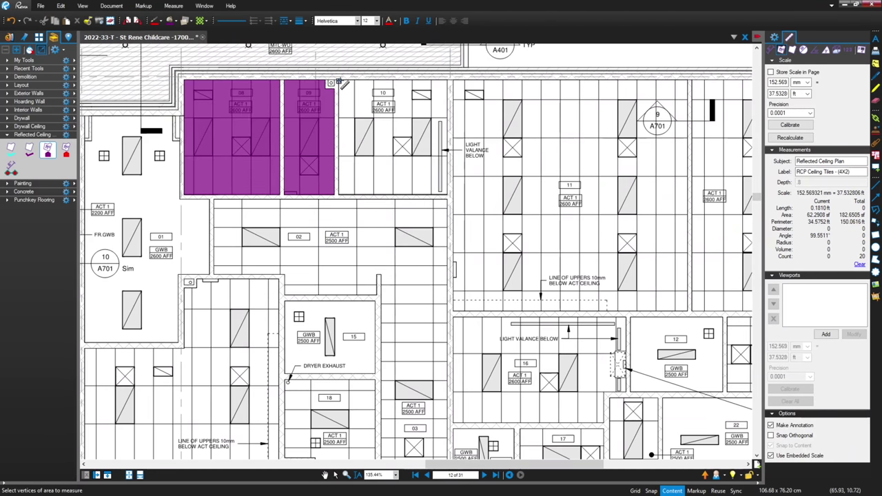
{"action": "scroll", "coordinate": [340, 81], "scroll_direction": "up", "scroll_amount": 3}
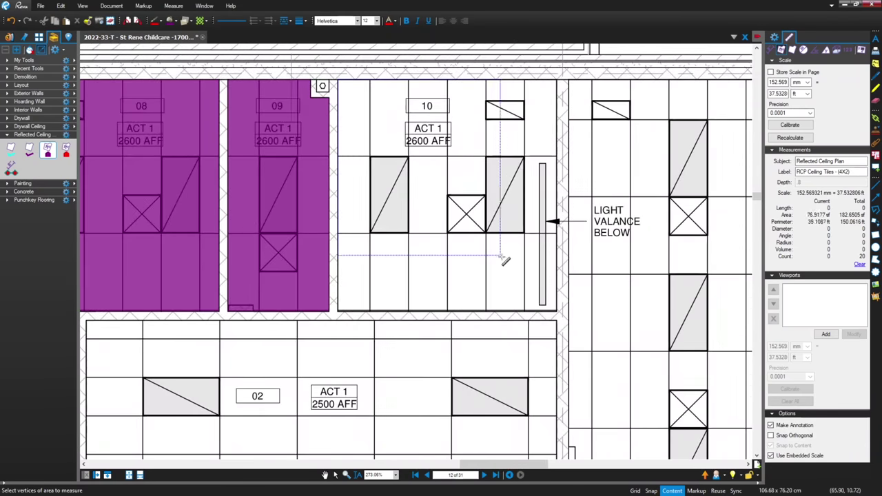
{"action": "left_click", "coordinate": [557, 311]}
{"action": "scroll", "coordinate": [560, 314], "scroll_direction": "down", "scroll_amount": 5}
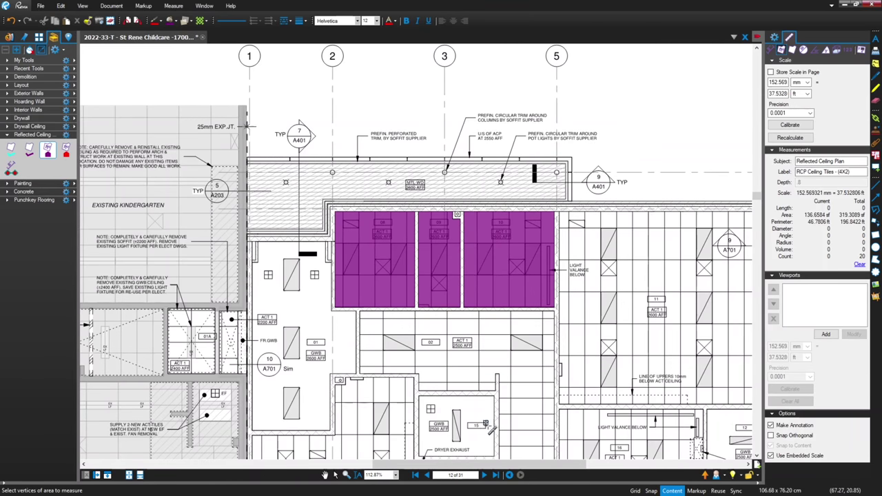
{"action": "scroll", "coordinate": [579, 352], "scroll_direction": "down", "scroll_amount": 3}
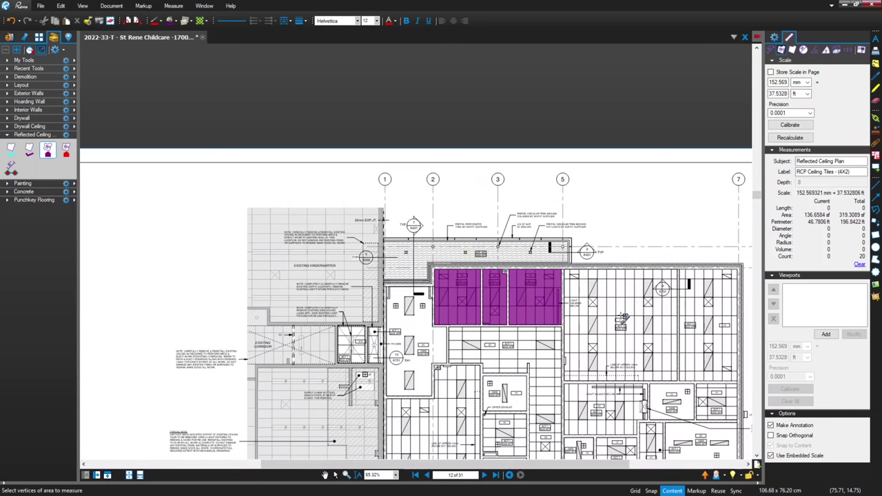
- Add purple 4X2 ceiling-tile rectangles over rooms 11 and 13
{"action": "key", "text": "Escape"}
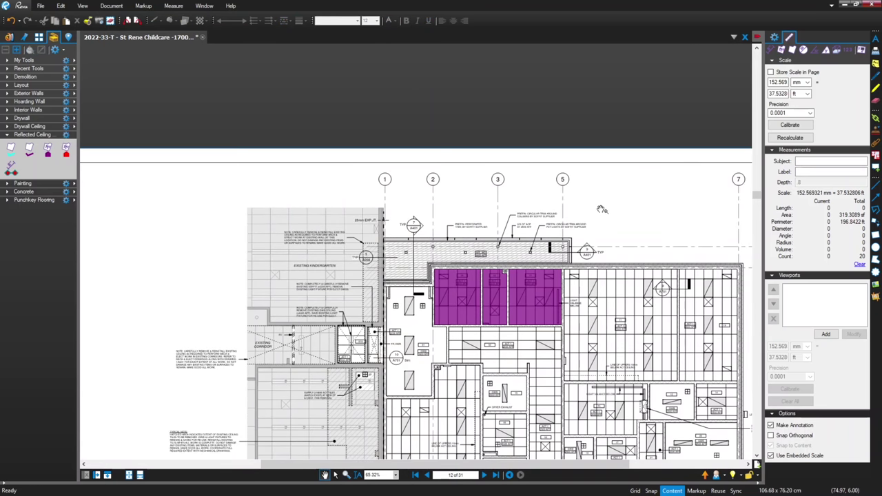
{"action": "left_click_drag", "start_coordinate": [599, 293], "coordinate": [382, 261]}
{"action": "scroll", "coordinate": [381, 260], "scroll_direction": "up", "scroll_amount": 1}
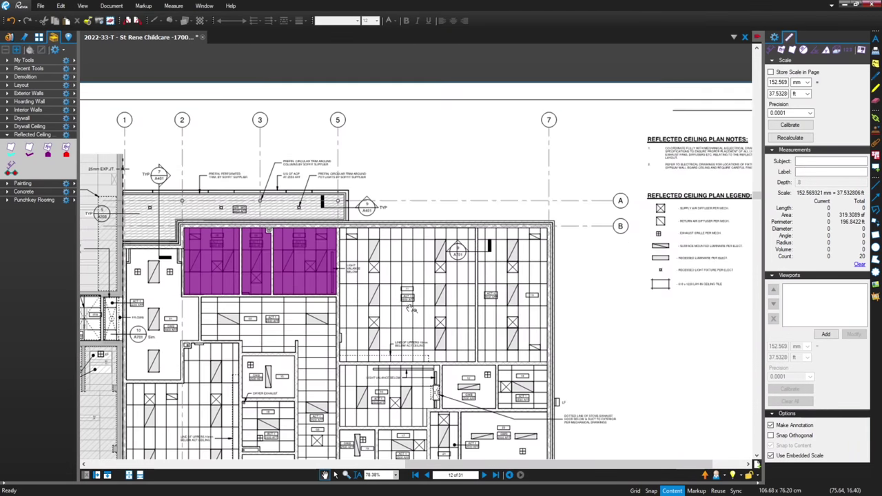
{"action": "left_click", "coordinate": [47, 155]}
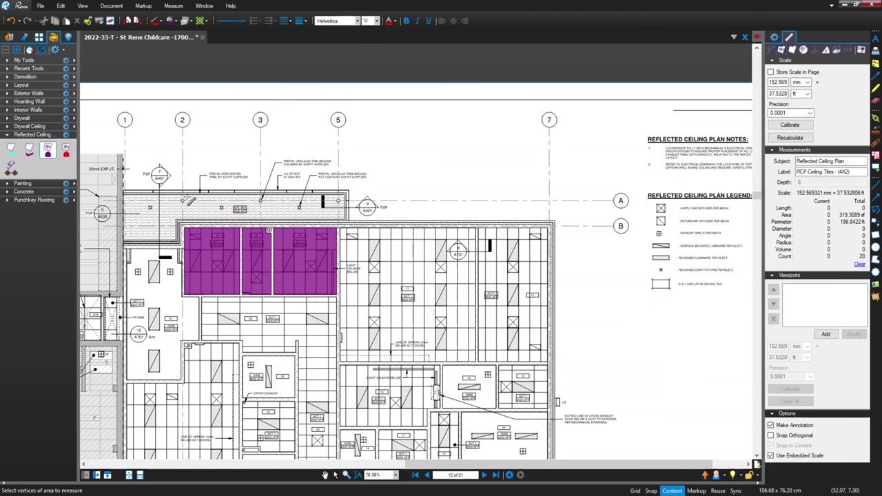
{"action": "scroll", "coordinate": [364, 253], "scroll_direction": "up", "scroll_amount": 4}
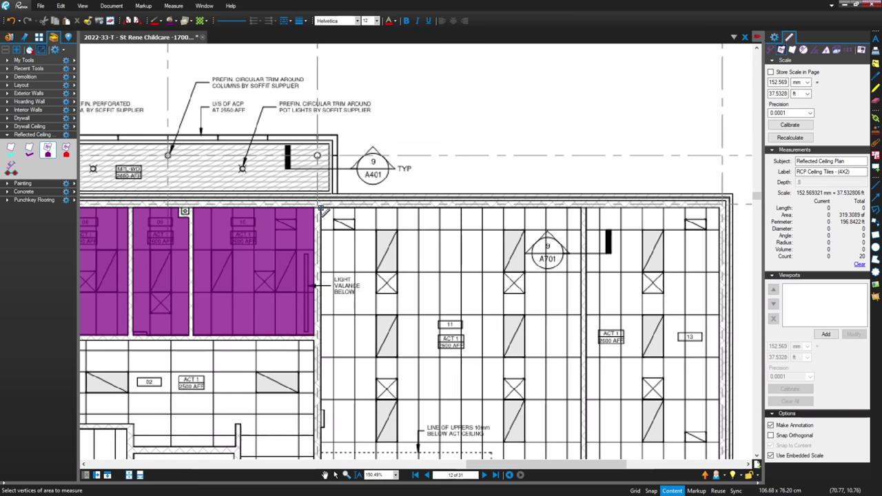
{"action": "left_click", "coordinate": [321, 212]}
{"action": "scroll", "coordinate": [589, 447], "scroll_direction": "down", "scroll_amount": 3}
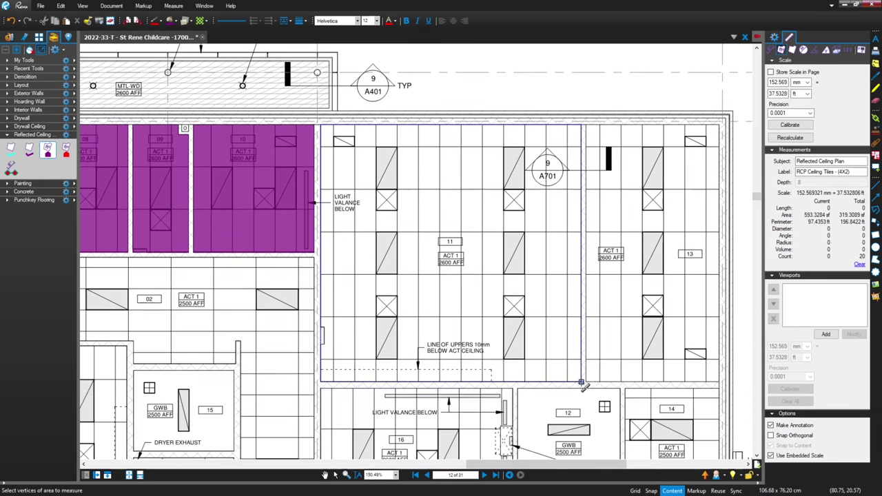
{"action": "left_click", "coordinate": [581, 383]}
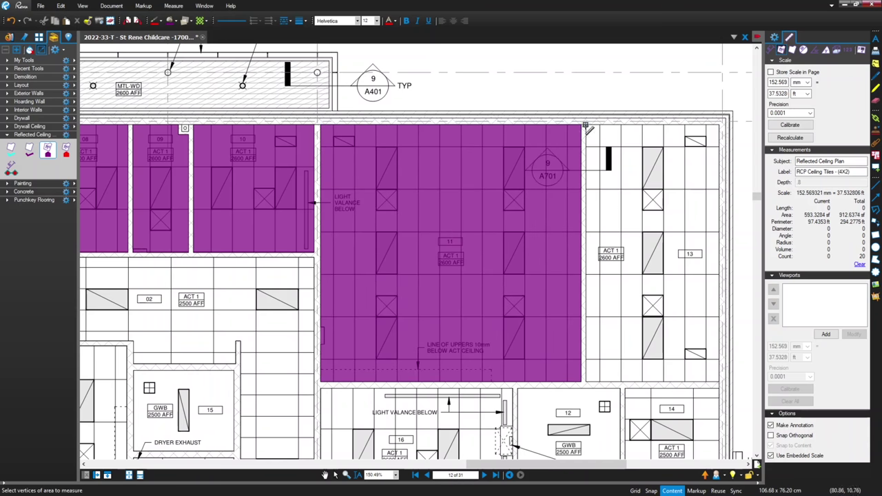
{"action": "left_click", "coordinate": [585, 125]}
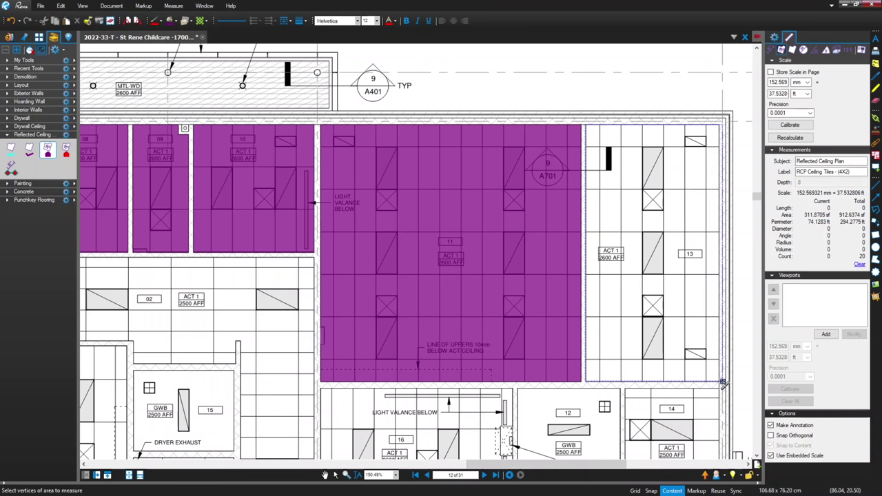
{"action": "left_click", "coordinate": [720, 382]}
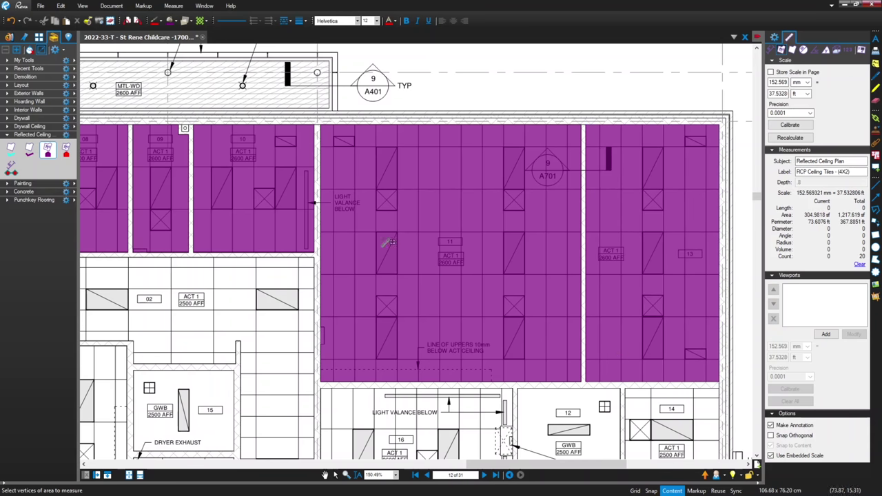
- Outline room 02 and the corridor toward room 04 as a purple ceiling-tile area
{"action": "scroll", "coordinate": [390, 241], "scroll_direction": "down", "scroll_amount": 4}
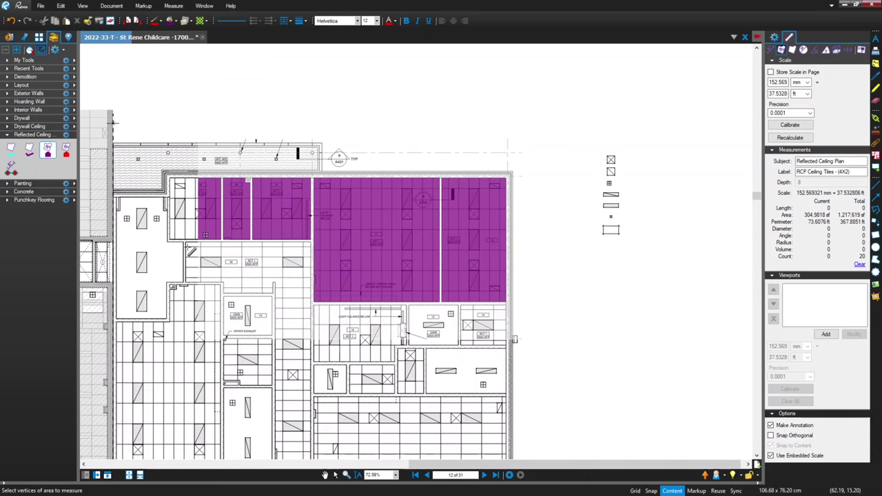
{"action": "scroll", "coordinate": [181, 252], "scroll_direction": "up", "scroll_amount": 4}
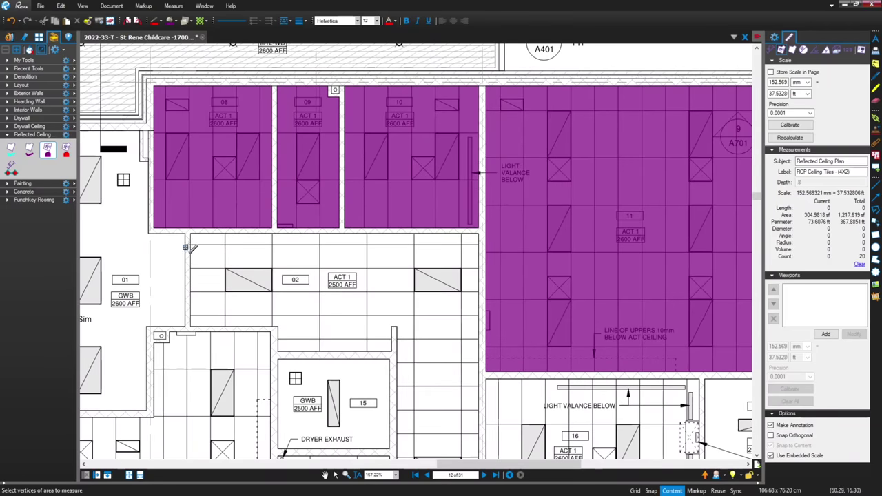
{"action": "left_click", "coordinate": [191, 235]}
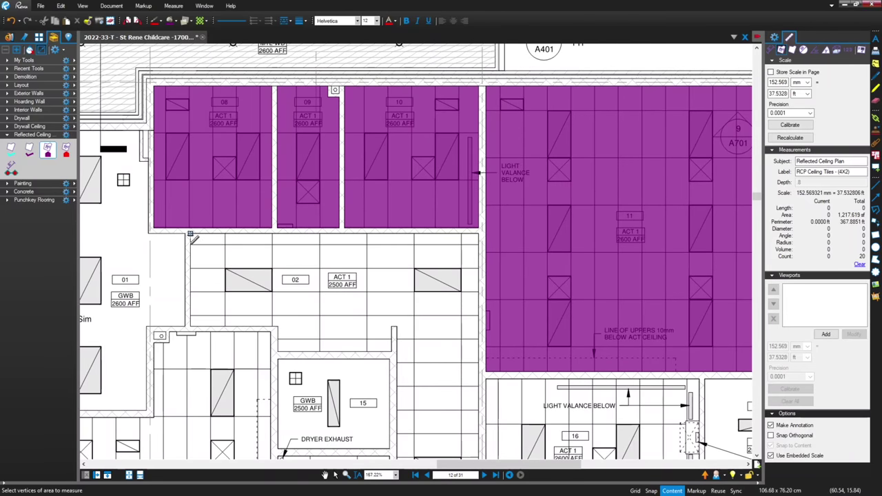
{"action": "left_click", "coordinate": [479, 235]}
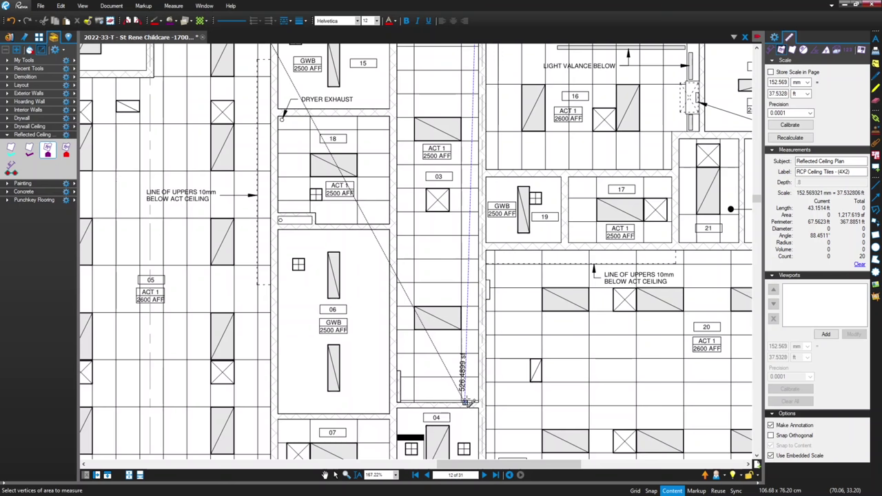
{"action": "scroll", "coordinate": [469, 407], "scroll_direction": "up", "scroll_amount": 2}
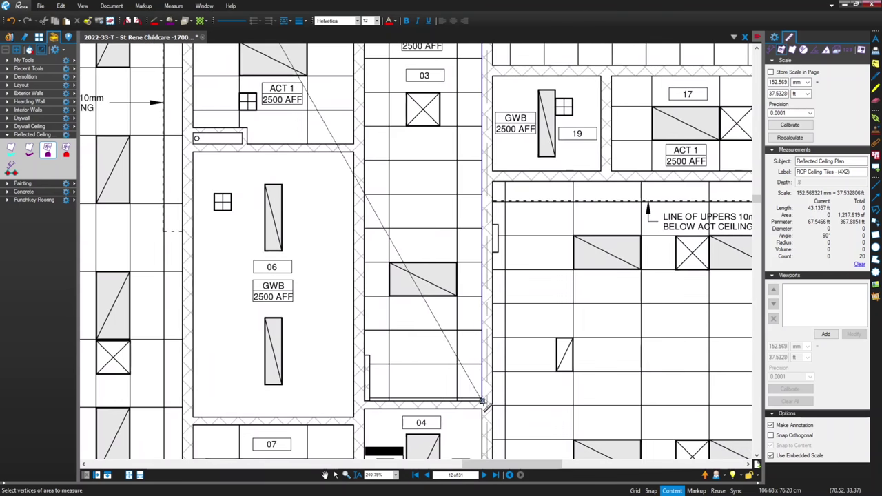
{"action": "left_click", "coordinate": [483, 402]}
{"action": "left_click", "coordinate": [364, 401]}
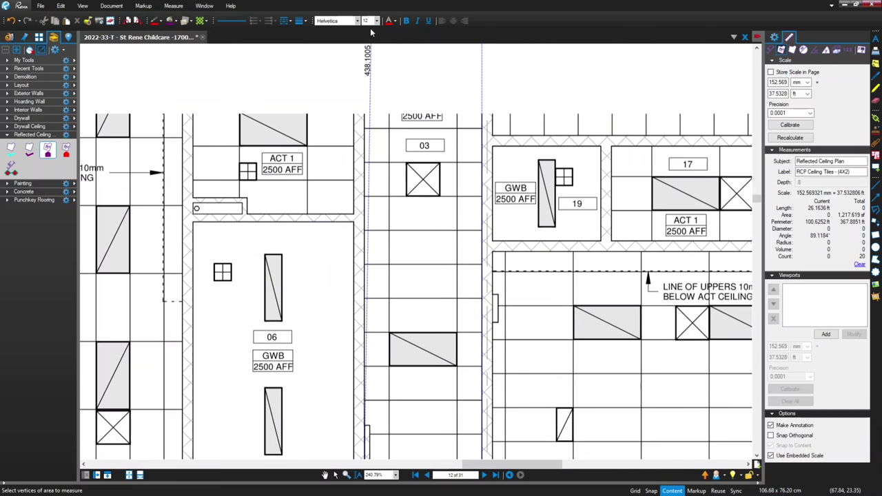
{"action": "scroll", "coordinate": [370, 167], "scroll_direction": "up", "scroll_amount": 5}
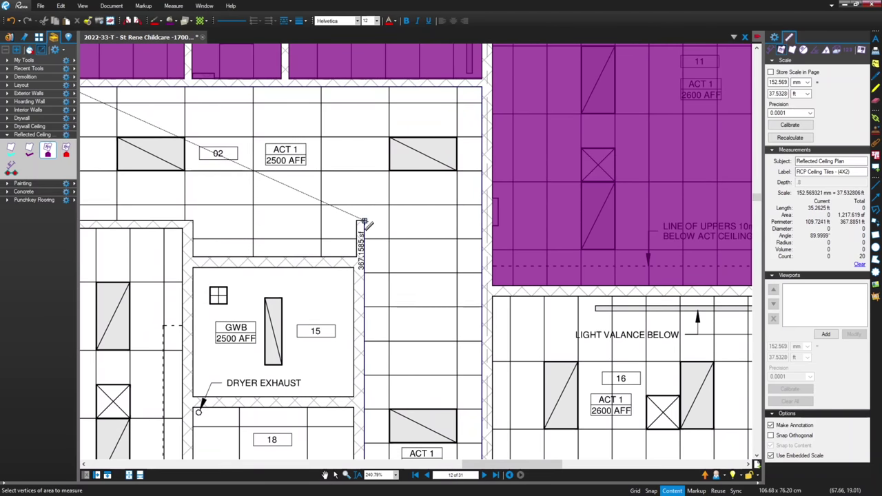
{"action": "left_click", "coordinate": [364, 221]}
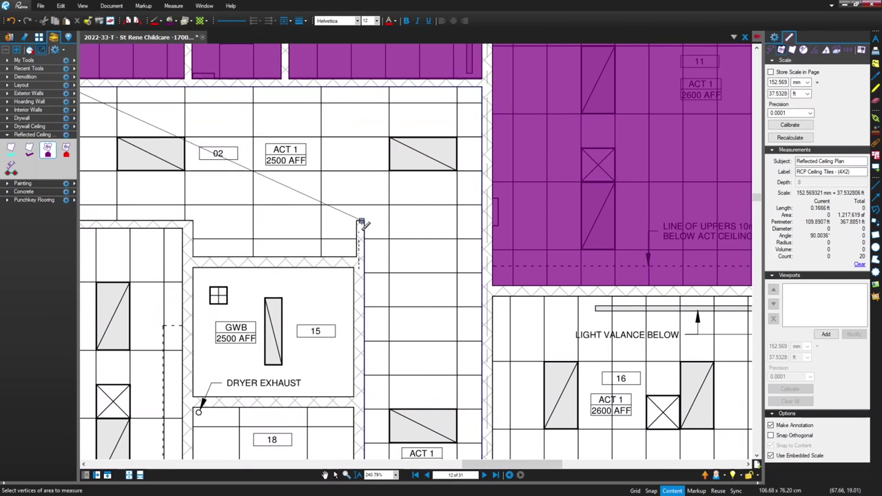
{"action": "left_click", "coordinate": [359, 256]}
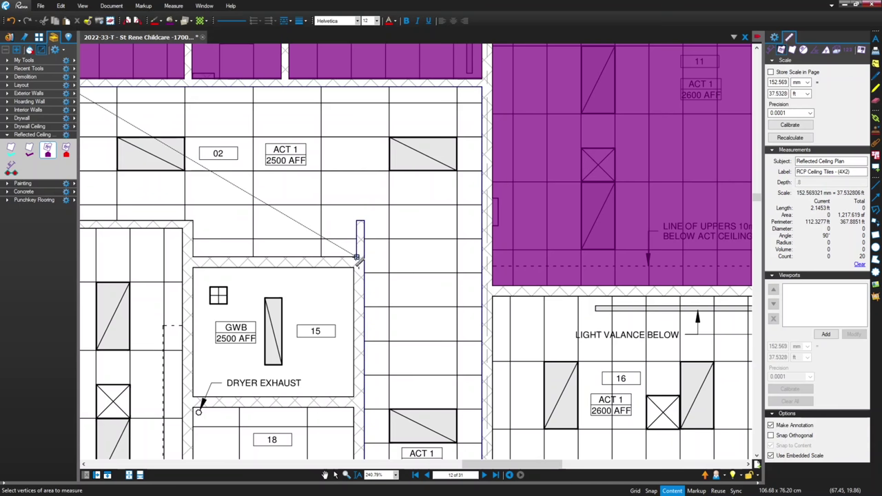
{"action": "left_click", "coordinate": [193, 257]}
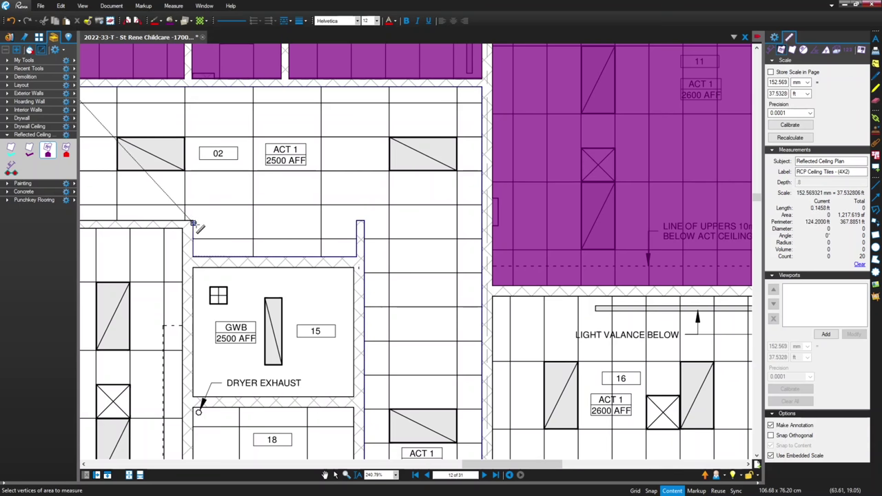
{"action": "scroll", "coordinate": [195, 226], "scroll_direction": "down", "scroll_amount": 8}
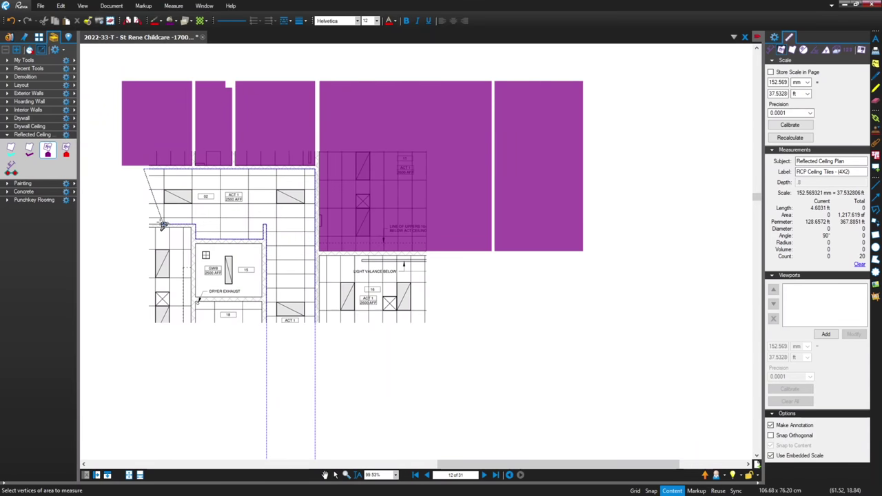
{"action": "scroll", "coordinate": [164, 225], "scroll_direction": "up", "scroll_amount": 6}
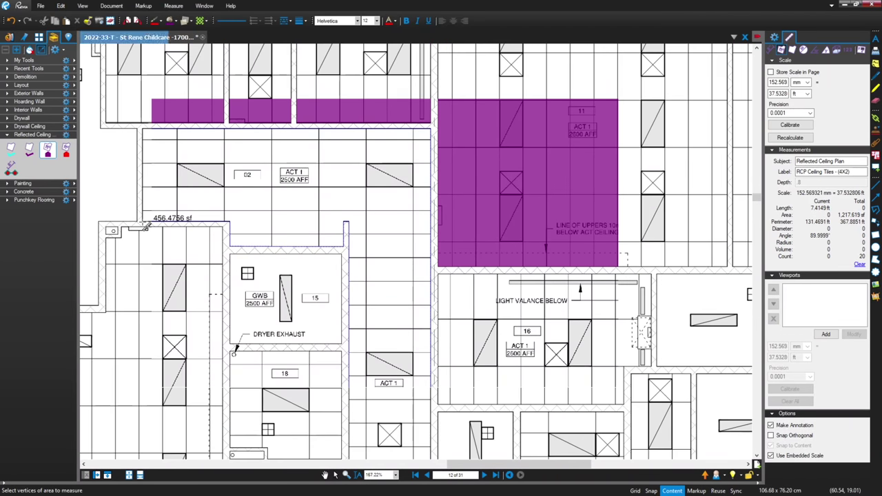
{"action": "left_click", "coordinate": [143, 223]}
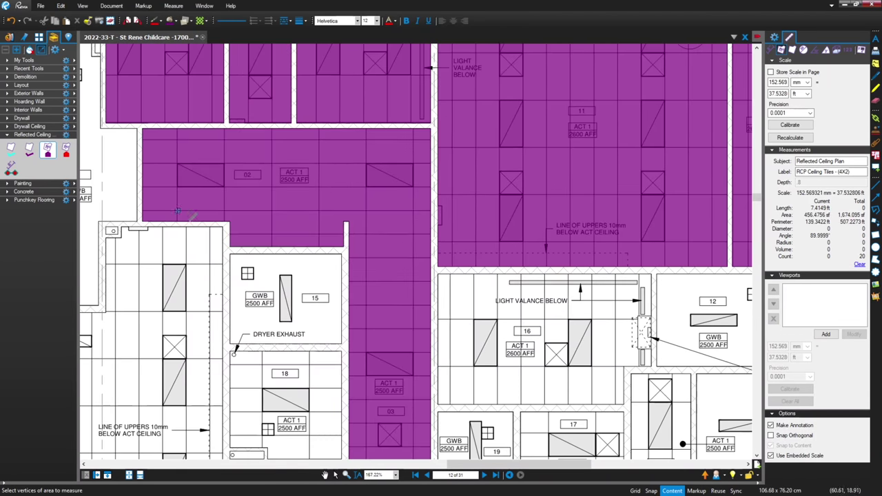
- Trace room 16's corners under the light valance as a purple ACT area
{"action": "scroll", "coordinate": [228, 248], "scroll_direction": "down", "scroll_amount": 4}
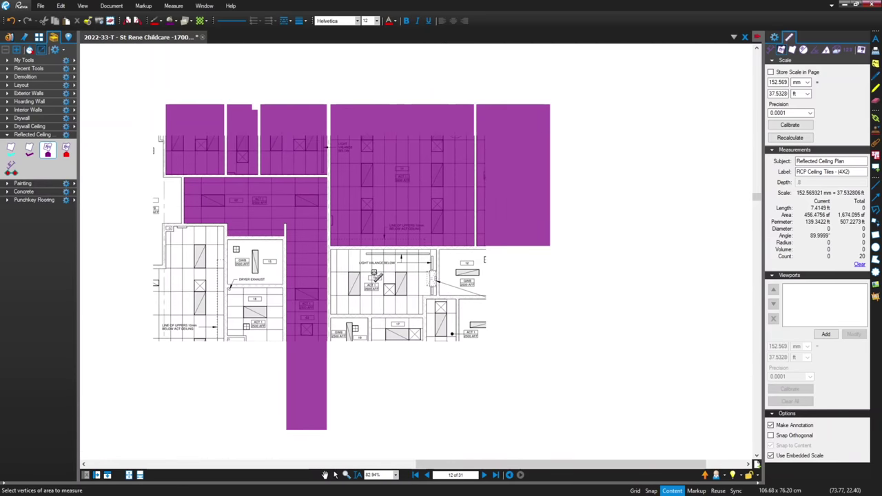
{"action": "scroll", "coordinate": [391, 265], "scroll_direction": "up", "scroll_amount": 5}
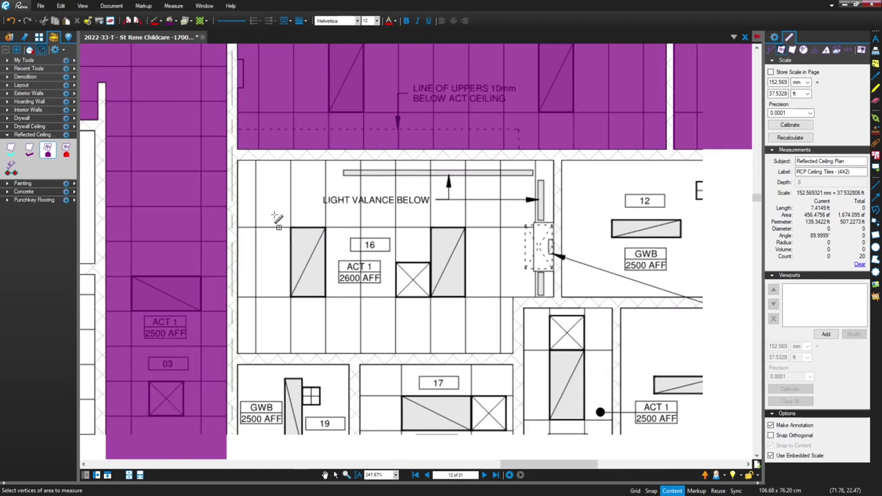
{"action": "left_click", "coordinate": [238, 160]}
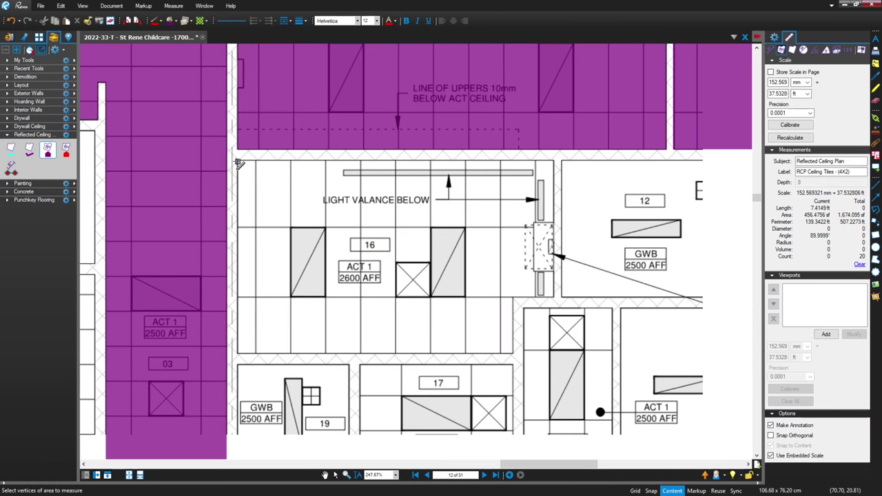
{"action": "left_click", "coordinate": [553, 161]}
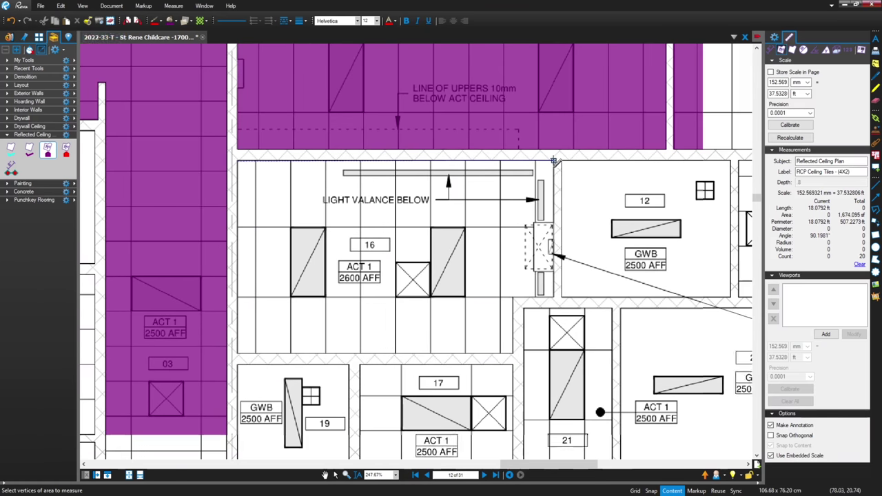
{"action": "scroll", "coordinate": [563, 224], "scroll_direction": "up", "scroll_amount": 3}
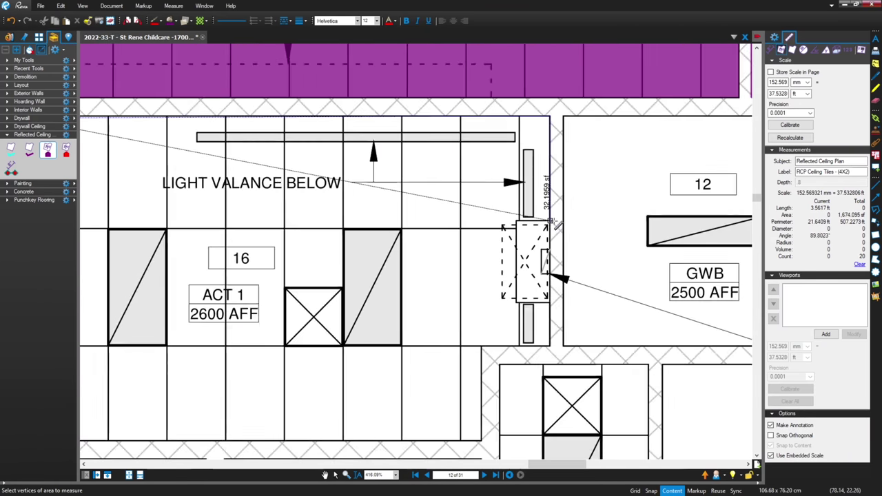
{"action": "left_click", "coordinate": [550, 345]}
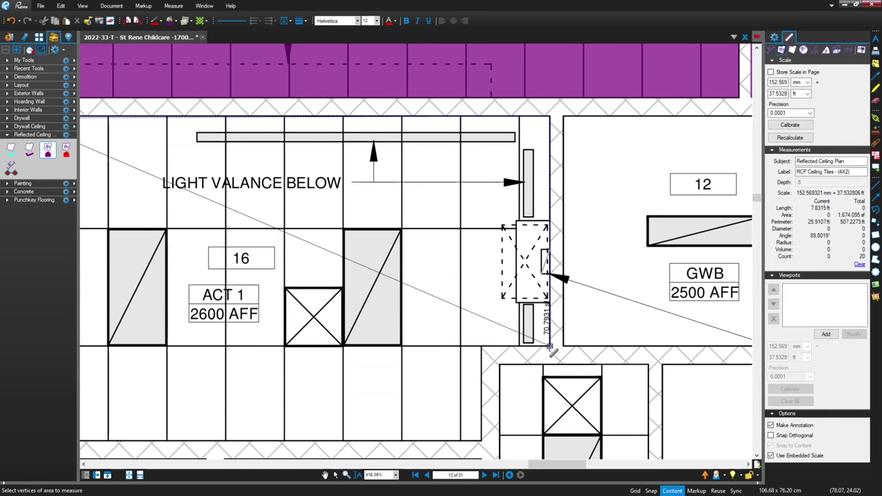
{"action": "left_click", "coordinate": [483, 348]}
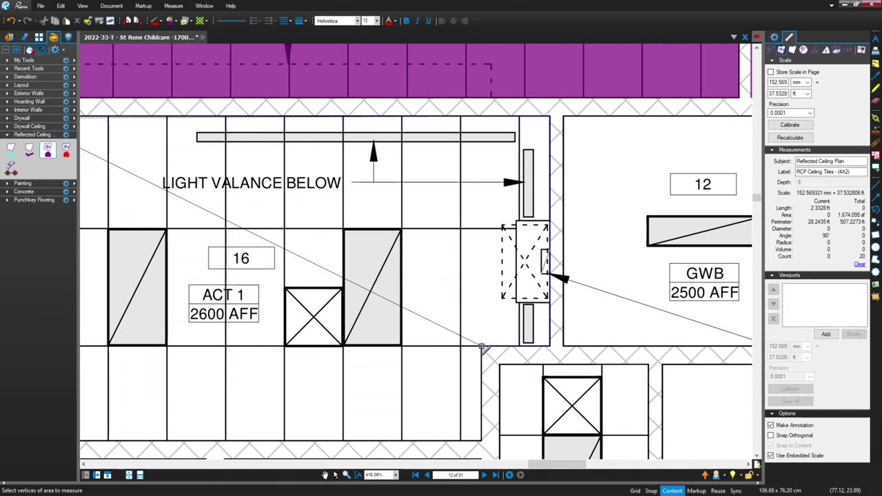
{"action": "scroll", "coordinate": [482, 441], "scroll_direction": "down", "scroll_amount": 5}
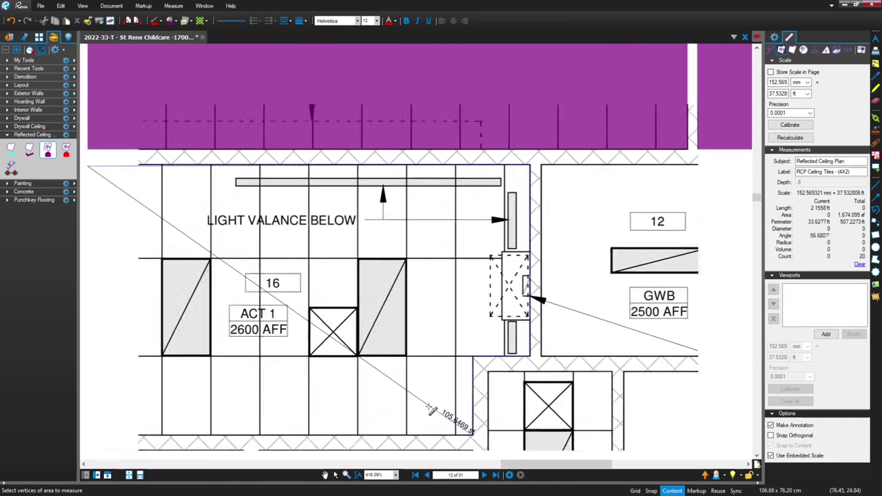
{"action": "scroll", "coordinate": [248, 421], "scroll_direction": "up", "scroll_amount": 3}
{"action": "scroll", "coordinate": [238, 417], "scroll_direction": "up", "scroll_amount": 1}
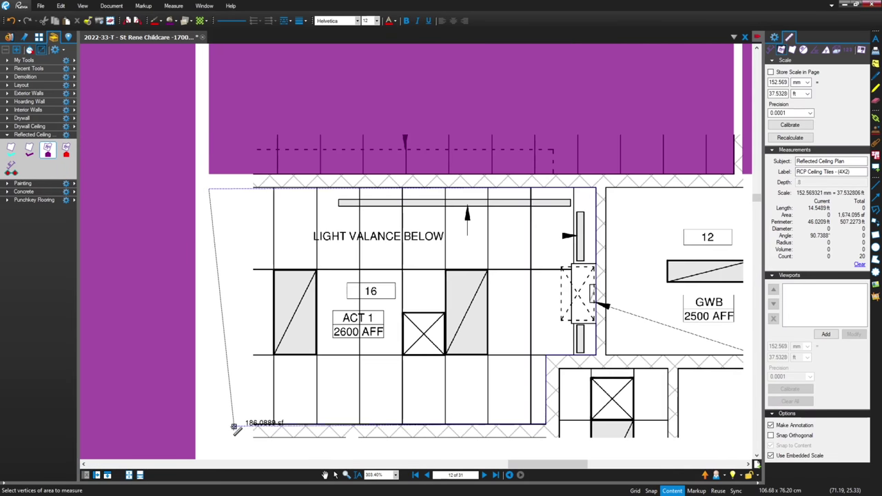
{"action": "scroll", "coordinate": [228, 422], "scroll_direction": "up", "scroll_amount": 1}
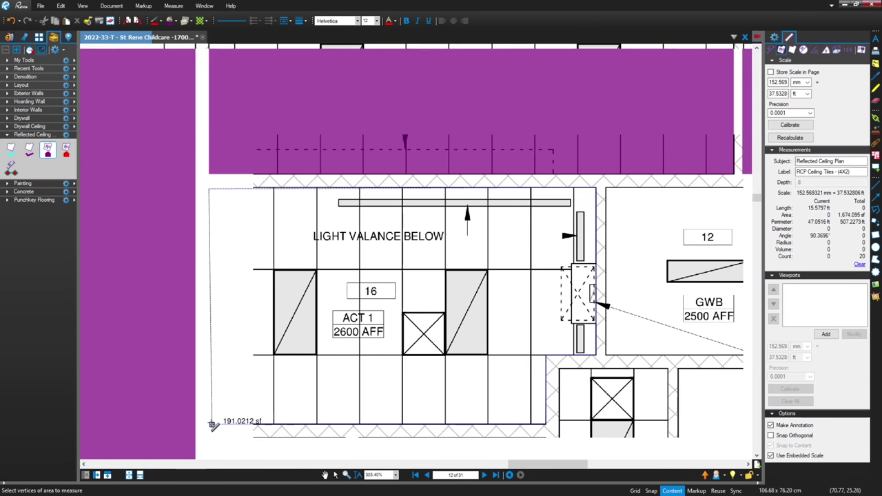
{"action": "left_click", "coordinate": [209, 424]}
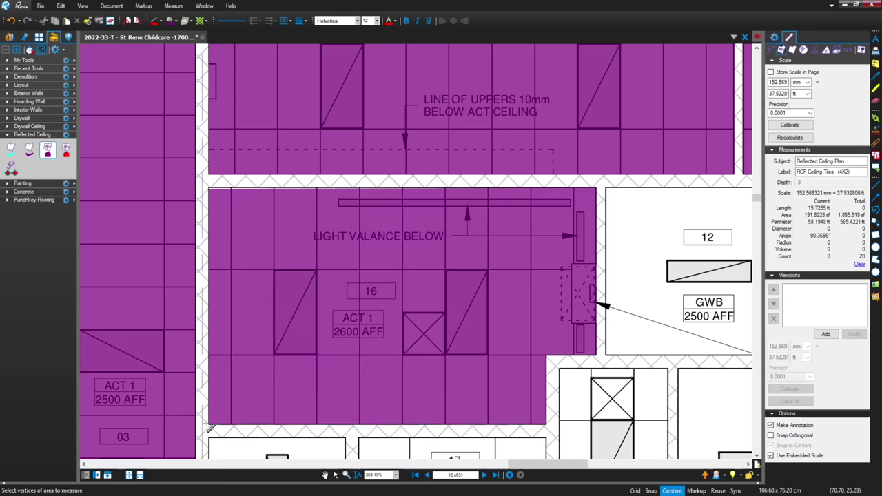
{"action": "scroll", "coordinate": [220, 419], "scroll_direction": "down", "scroll_amount": 6}
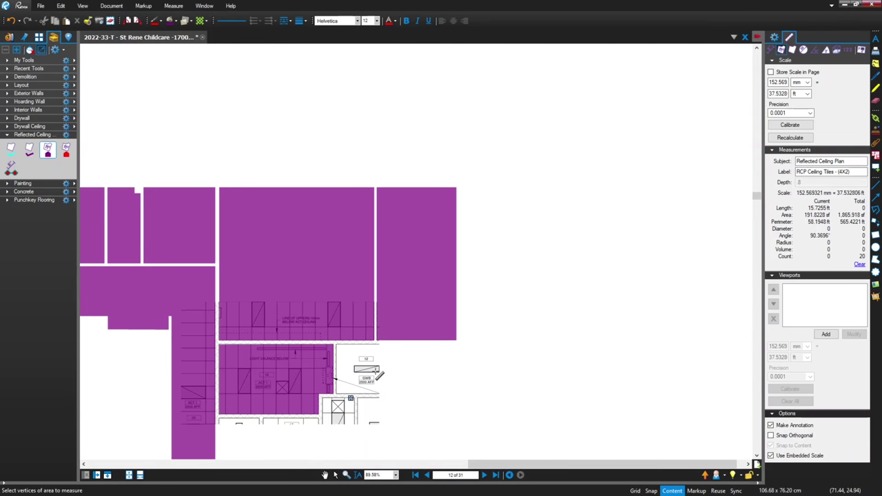
- Outline room 17's ceiling as a purple 4X2 ceiling-tile area
{"action": "key", "text": "Escape"}
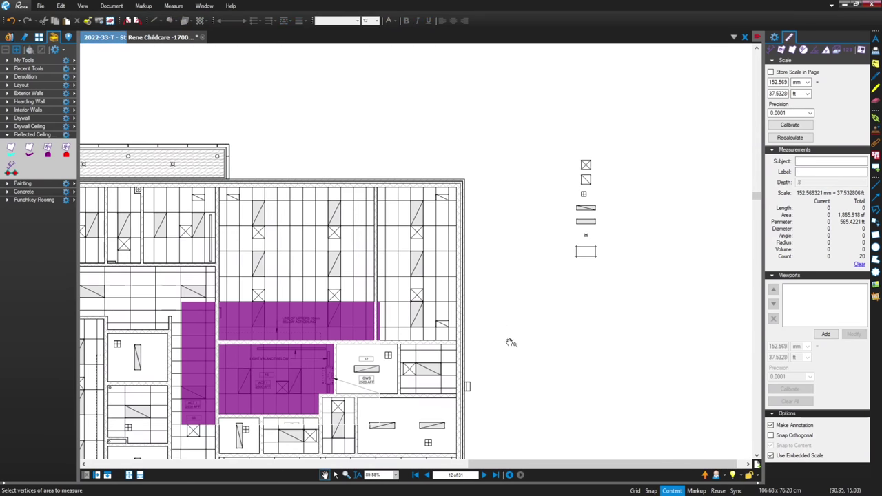
{"action": "scroll", "coordinate": [524, 338], "scroll_direction": "down", "scroll_amount": 3}
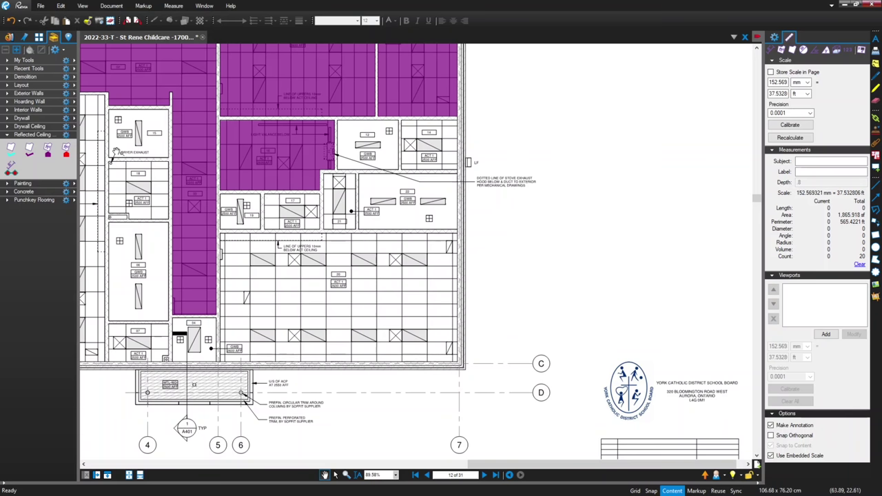
{"action": "left_click", "coordinate": [48, 149]}
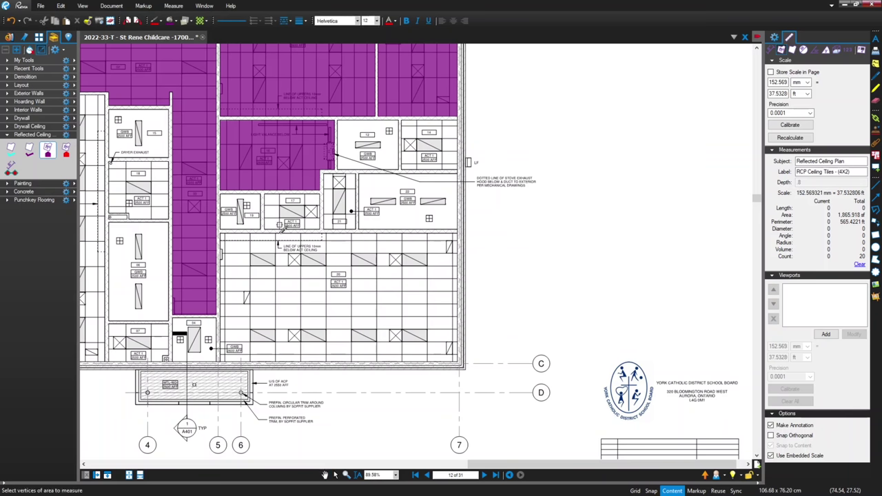
{"action": "scroll", "coordinate": [281, 226], "scroll_direction": "up", "scroll_amount": 2}
{"action": "left_click", "coordinate": [258, 182]}
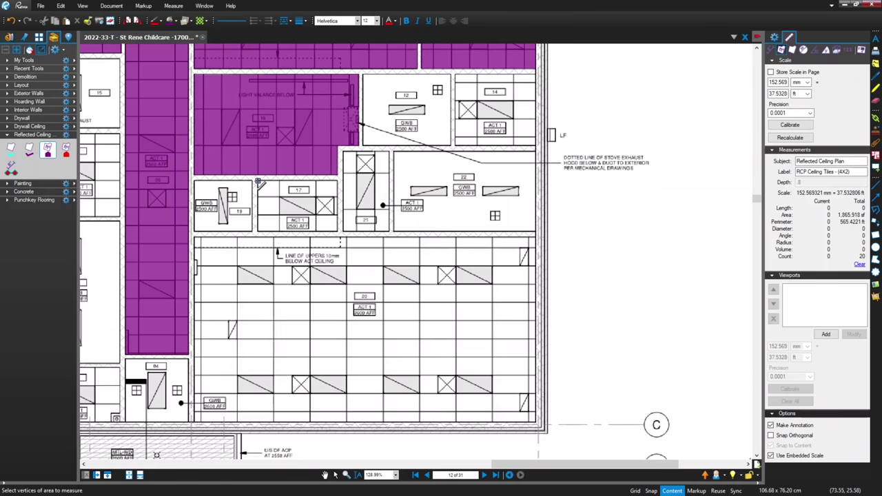
{"action": "left_click", "coordinate": [332, 182]}
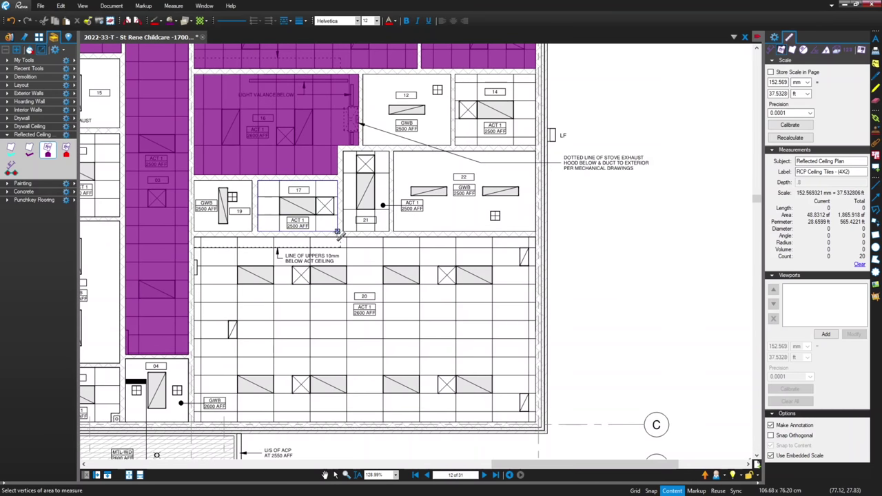
{"action": "double_click", "coordinate": [336, 230]}
- Drag purple ceiling-tile rectangles over rooms 21, 14 and the large room 20, totalling 2,791.23 sf
{"action": "left_click_drag", "start_coordinate": [343, 151], "coordinate": [391, 234]}
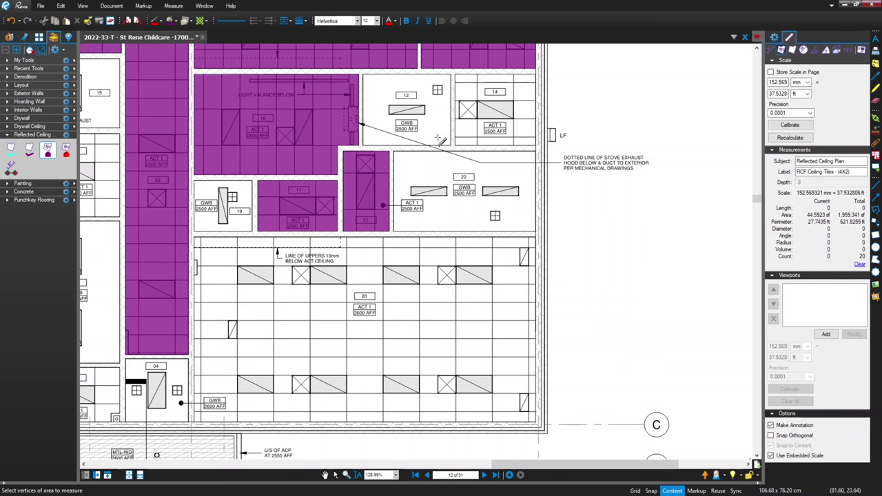
{"action": "left_click_drag", "start_coordinate": [455, 75], "coordinate": [536, 146]}
{"action": "scroll", "coordinate": [183, 244], "scroll_direction": "down", "scroll_amount": 3}
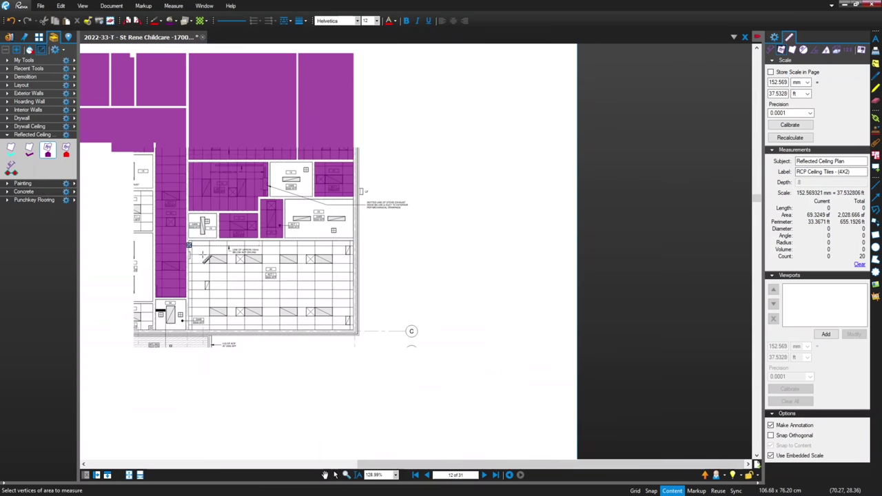
{"action": "scroll", "coordinate": [183, 245], "scroll_direction": "up", "scroll_amount": 5}
{"action": "left_click_drag", "start_coordinate": [156, 194], "coordinate": [601, 448]}
{"action": "mouse_move", "coordinate": [640, 478]}
{"action": "left_mouse_down"}
{"action": "mouse_move", "coordinate": [682, 360]}
{"action": "mouse_move", "coordinate": [676, 232]}
{"action": "left_mouse_up"}
- Drag a rectangular ceiling-tile area over room 07
{"action": "scroll", "coordinate": [282, 309], "scroll_direction": "down", "scroll_amount": 5}
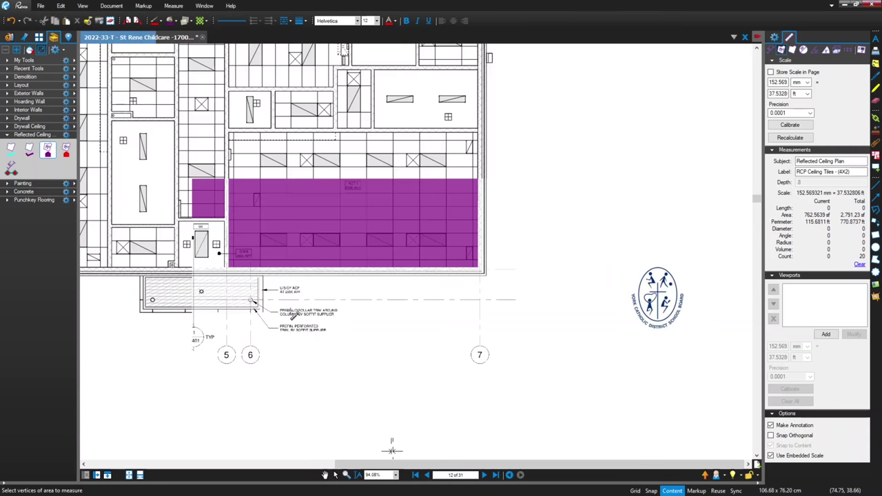
{"action": "scroll", "coordinate": [183, 286], "scroll_direction": "up", "scroll_amount": 4}
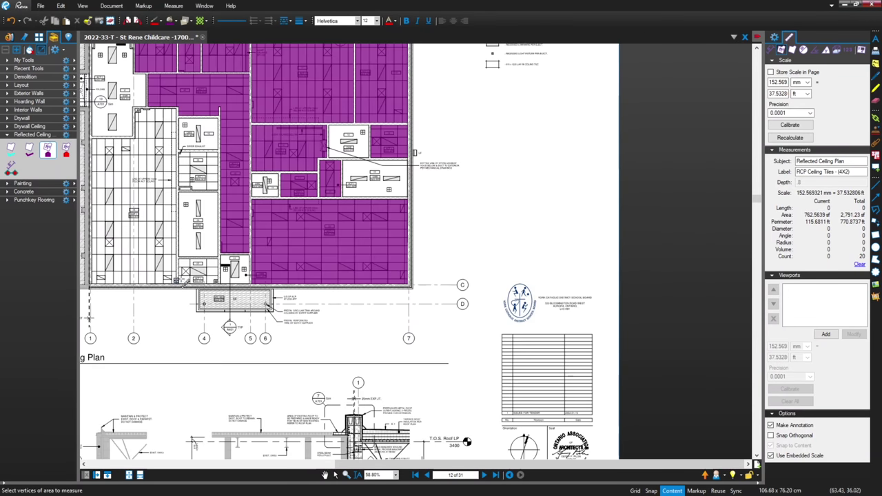
{"action": "scroll", "coordinate": [184, 275], "scroll_direction": "up", "scroll_amount": 3}
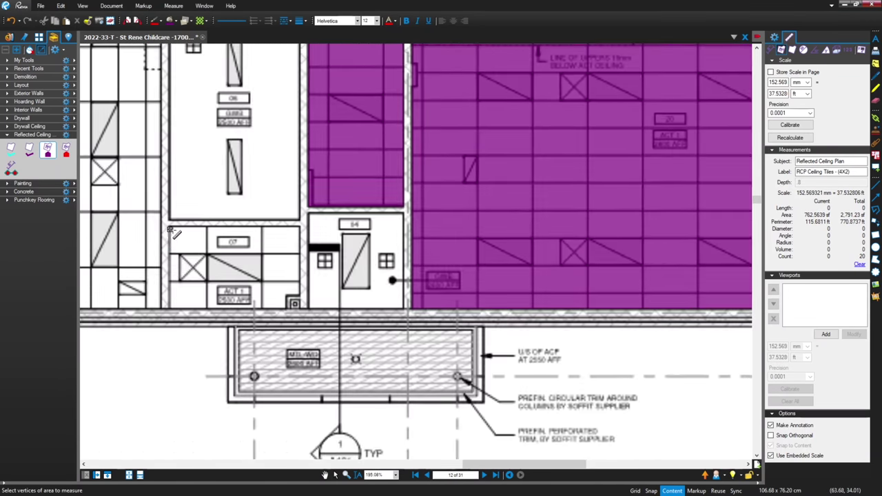
{"action": "left_click_drag", "start_coordinate": [170, 227], "coordinate": [299, 308]}
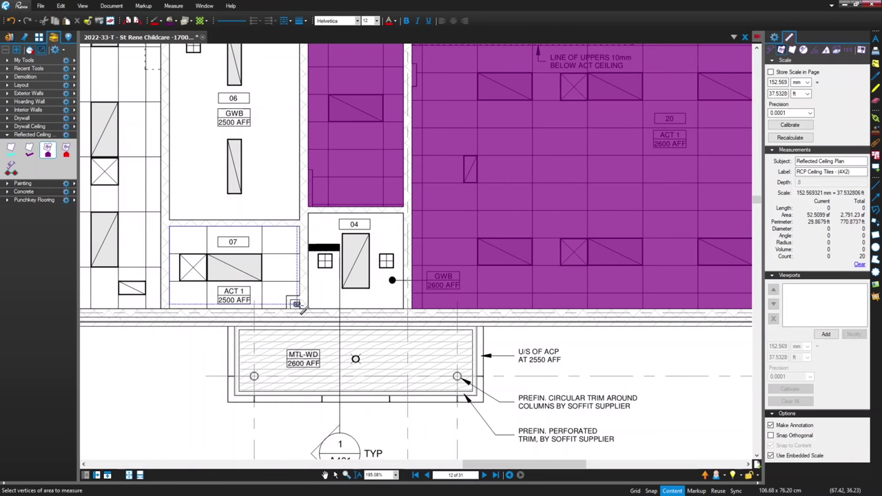
- Cancel the unfinished room 07 outline and undo the mistaken thin area strip
{"action": "key", "text": "Escape"}
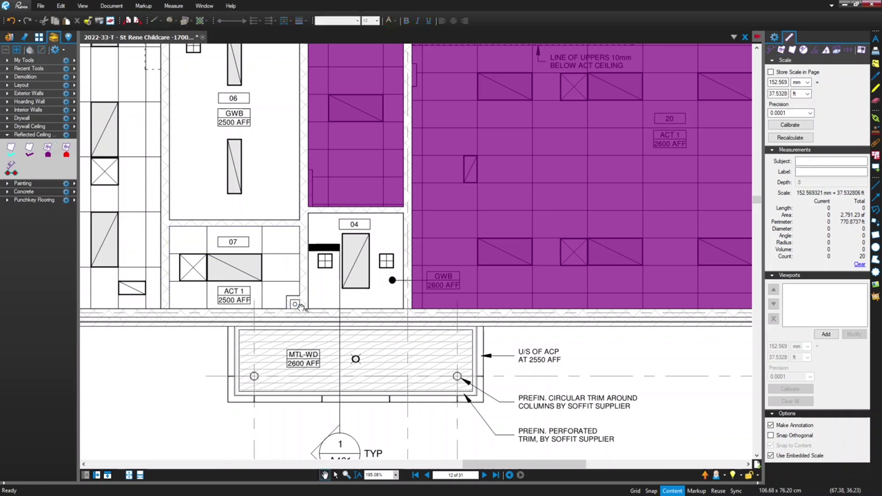
{"action": "left_click", "coordinate": [47, 149]}
{"action": "left_click_drag", "start_coordinate": [170, 228], "coordinate": [225, 232]}
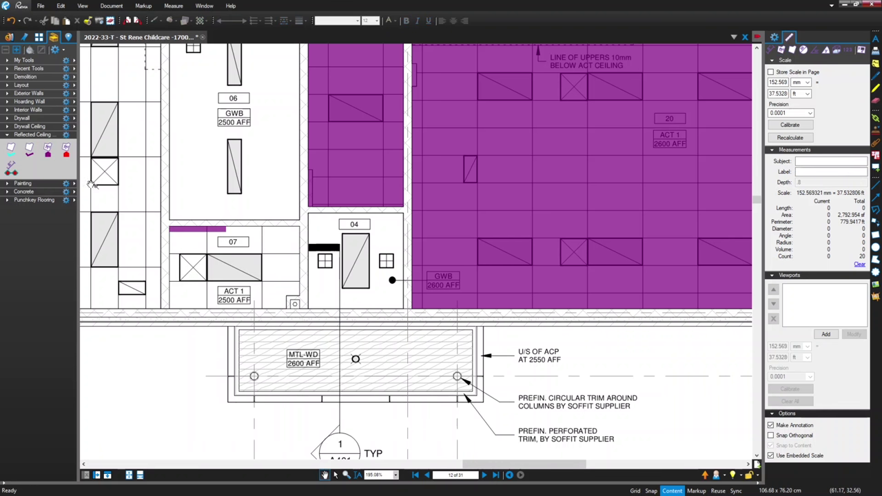
{"action": "key", "text": "ctrl+z"}
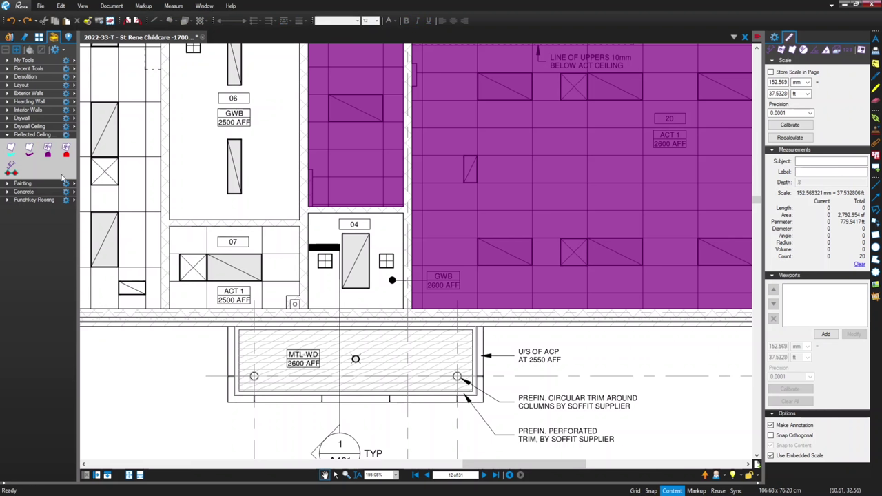
- Trace room 07's corners as a 55.8053 sf purple ceiling-tile area
{"action": "left_click", "coordinate": [47, 152]}
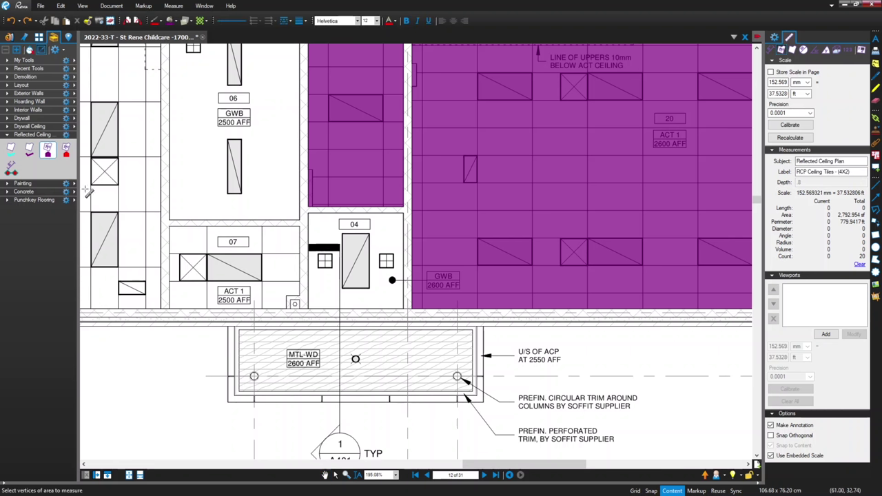
{"action": "left_click", "coordinate": [169, 226]}
{"action": "left_click", "coordinate": [301, 226]}
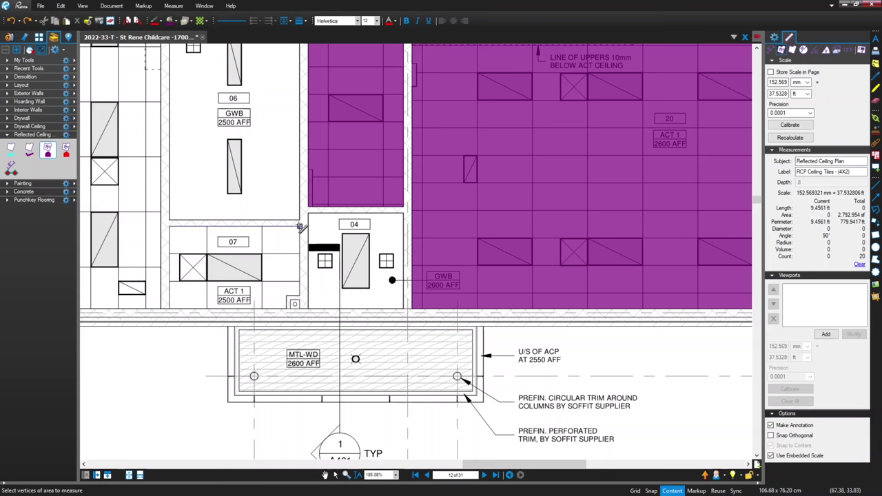
{"action": "scroll", "coordinate": [298, 301], "scroll_direction": "up", "scroll_amount": 5}
{"action": "left_click", "coordinate": [299, 301]}
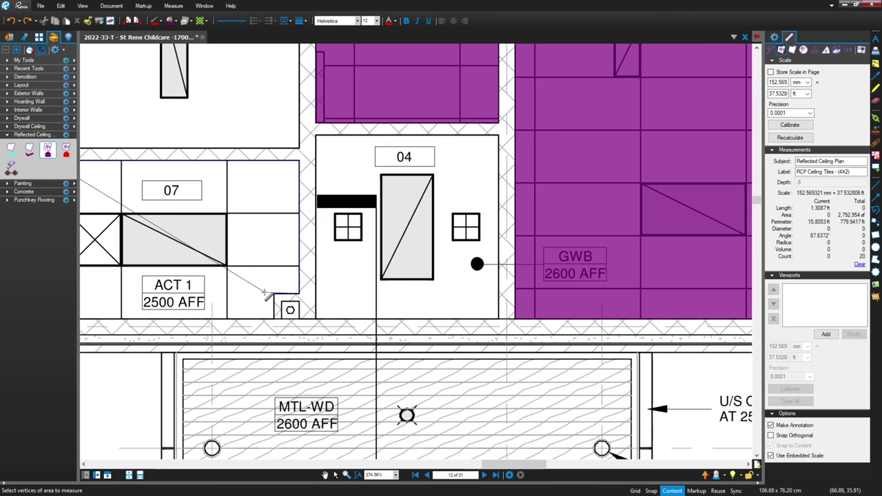
{"action": "left_click", "coordinate": [274, 293]}
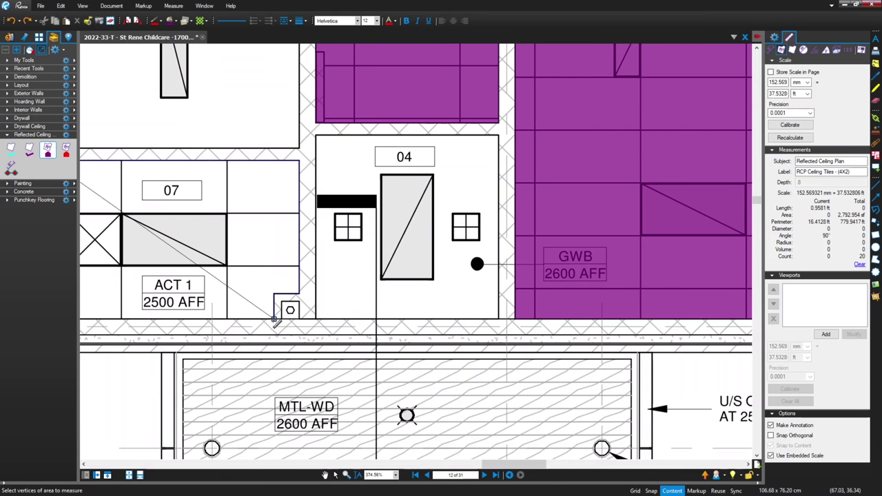
{"action": "scroll", "coordinate": [274, 320], "scroll_direction": "down", "scroll_amount": 3}
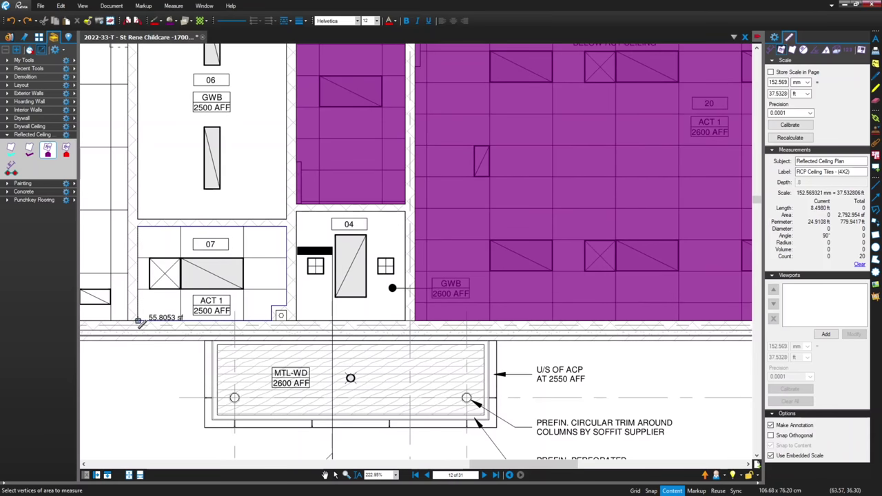
{"action": "left_click", "coordinate": [138, 322]}
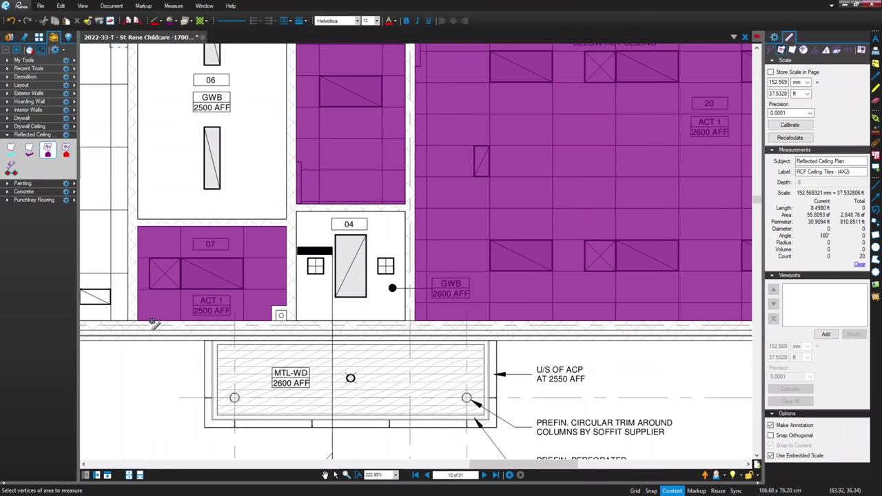
{"action": "scroll", "coordinate": [153, 324], "scroll_direction": "down", "scroll_amount": 9}
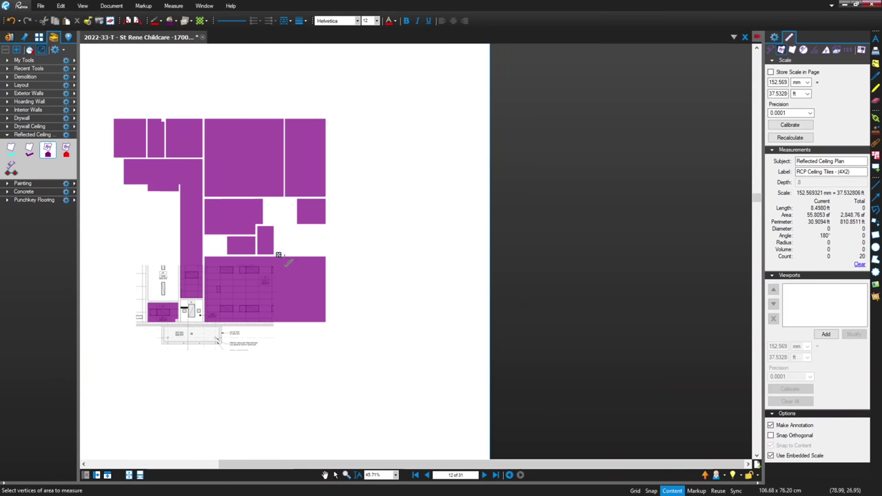
- Outline room 05 as a 780.4924 sf purple ACT area, bringing the 4X2 total to 3,629.252 sf
{"action": "key", "text": "Escape"}
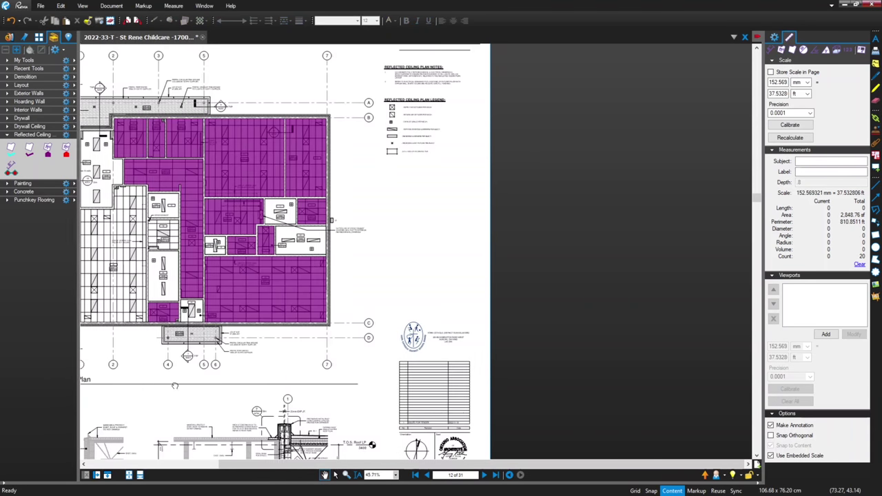
{"action": "left_click_drag", "start_coordinate": [161, 388], "coordinate": [210, 360]}
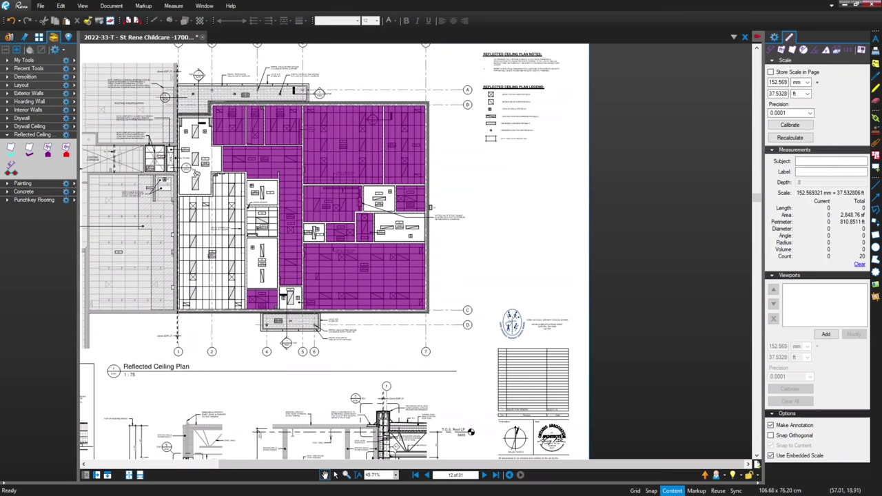
{"action": "scroll", "coordinate": [277, 242], "scroll_direction": "up", "scroll_amount": 2}
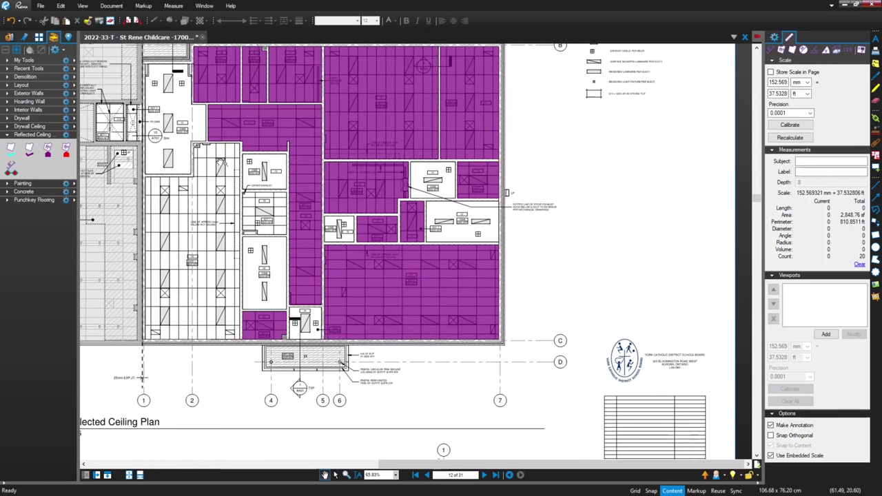
{"action": "left_click", "coordinate": [48, 150]}
{"action": "scroll", "coordinate": [147, 204], "scroll_direction": "up", "scroll_amount": 3}
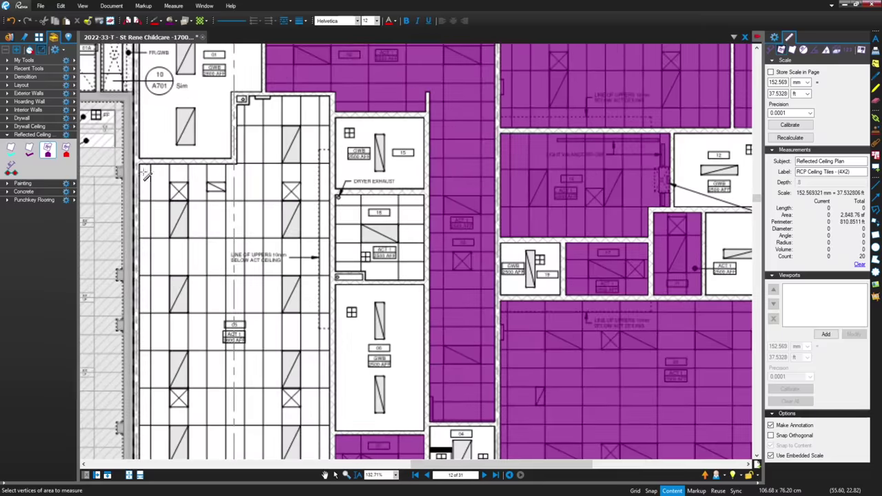
{"action": "left_click", "coordinate": [140, 165]}
{"action": "left_click", "coordinate": [237, 165]}
{"action": "left_click", "coordinate": [236, 97]}
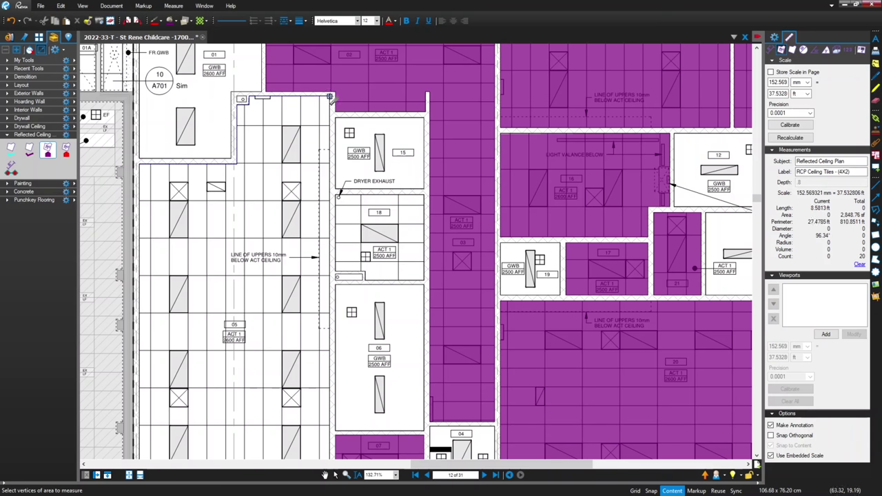
{"action": "left_click", "coordinate": [330, 96]}
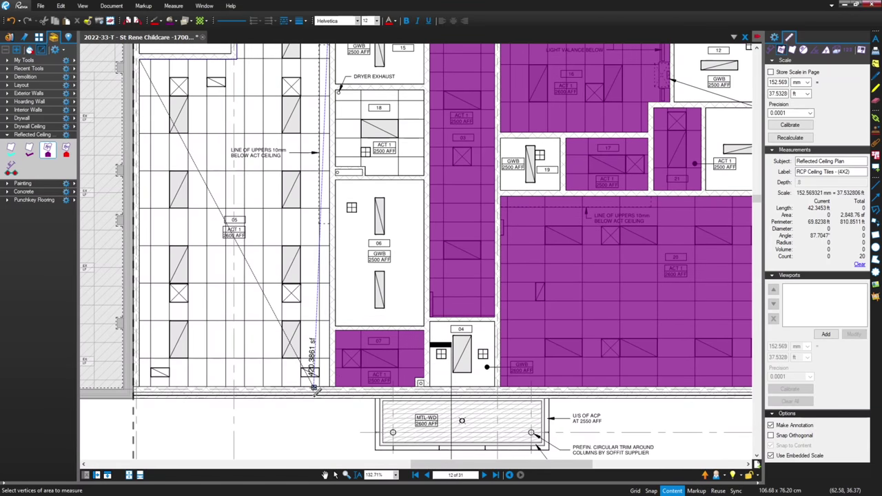
{"action": "scroll", "coordinate": [314, 390], "scroll_direction": "up", "scroll_amount": 3}
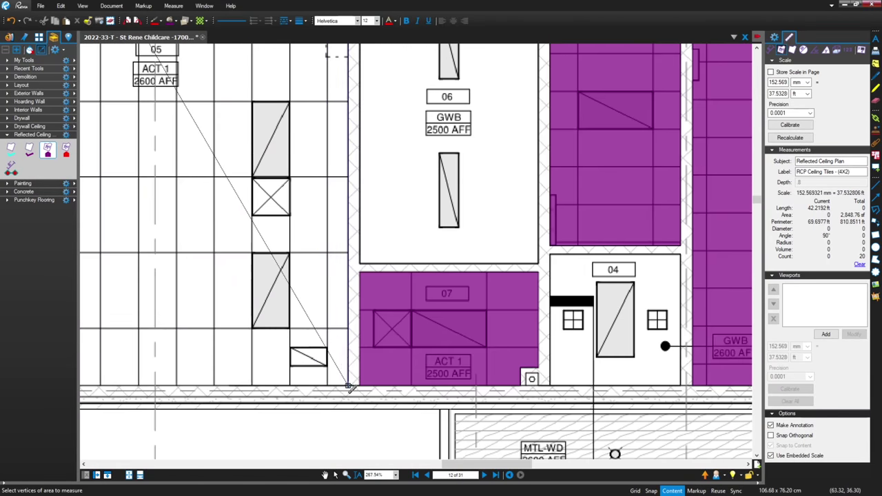
{"action": "scroll", "coordinate": [349, 388], "scroll_direction": "down", "scroll_amount": 5}
{"action": "scroll", "coordinate": [232, 391], "scroll_direction": "up", "scroll_amount": 2}
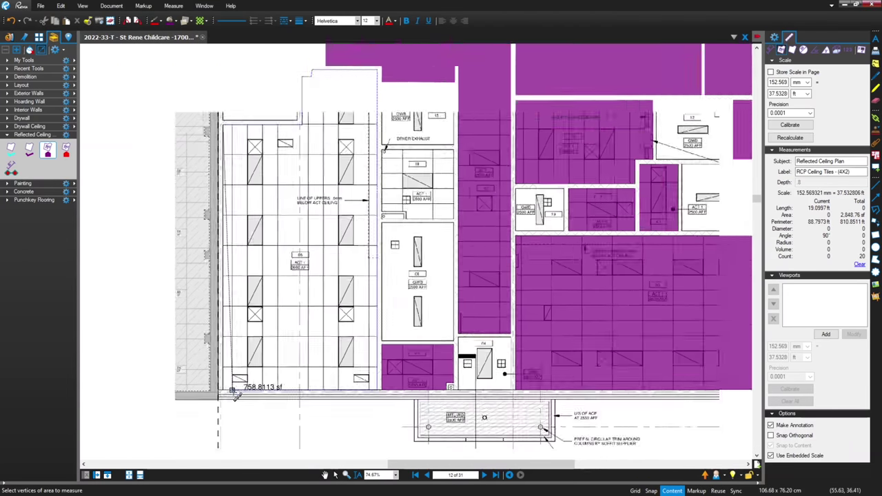
{"action": "scroll", "coordinate": [232, 391], "scroll_direction": "up", "scroll_amount": 3}
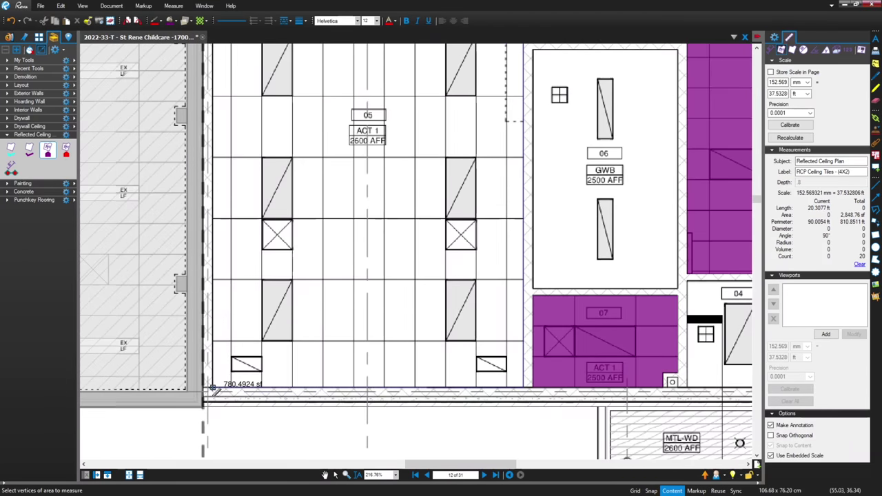
{"action": "left_click", "coordinate": [213, 387]}
{"action": "scroll", "coordinate": [215, 386], "scroll_direction": "down", "scroll_amount": 3}
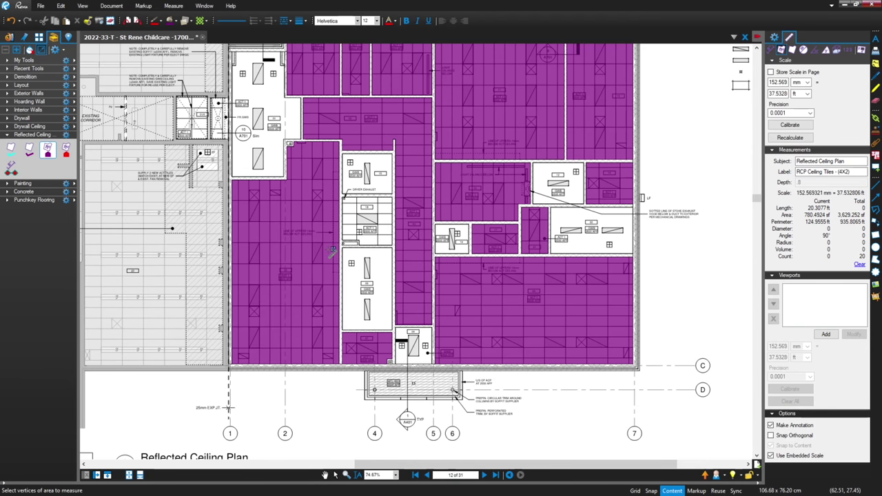
{"action": "scroll", "coordinate": [332, 251], "scroll_direction": "down", "scroll_amount": 3}
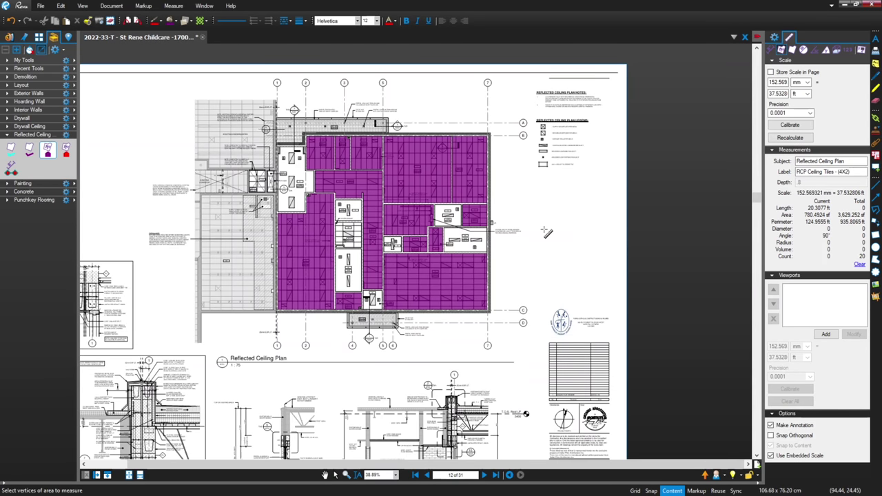
- Trace room 18 with its notch as a purple ACT area, raising the total to 3,712.662 sf
{"action": "key", "text": "Escape"}
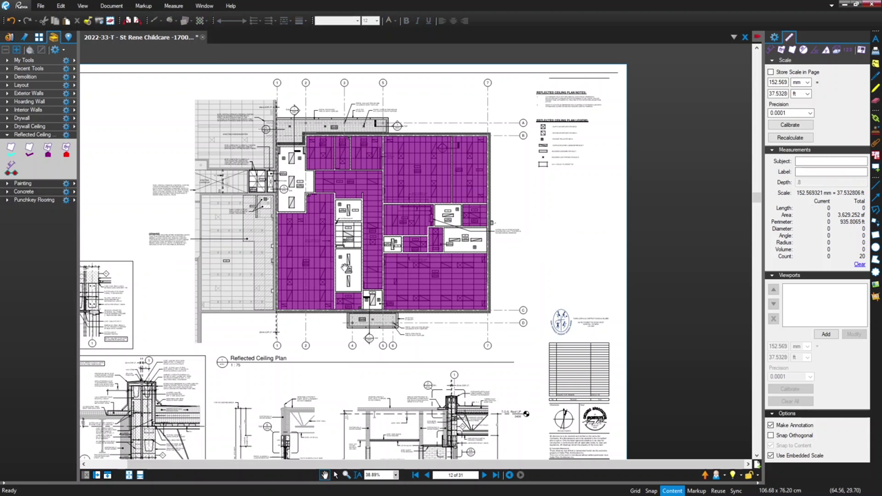
{"action": "left_click", "coordinate": [48, 152]}
{"action": "scroll", "coordinate": [349, 215], "scroll_direction": "up", "scroll_amount": 6}
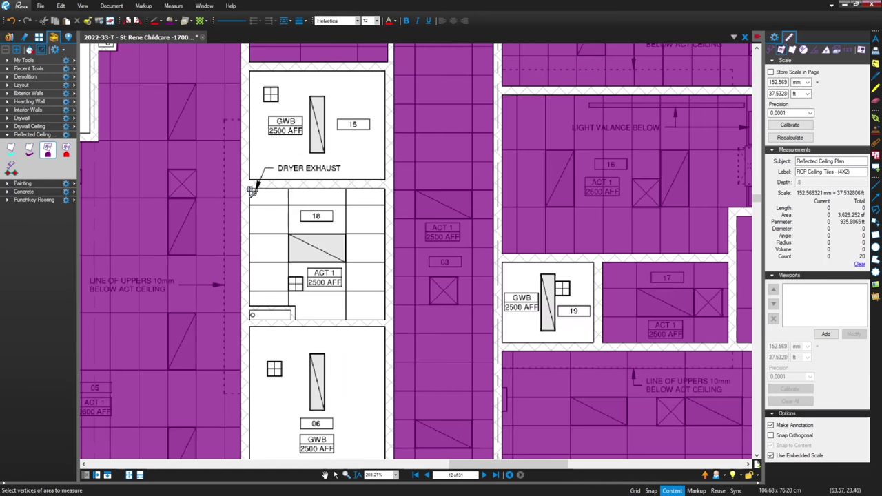
{"action": "scroll", "coordinate": [251, 191], "scroll_direction": "up", "scroll_amount": 3}
{"action": "left_click", "coordinate": [264, 196]}
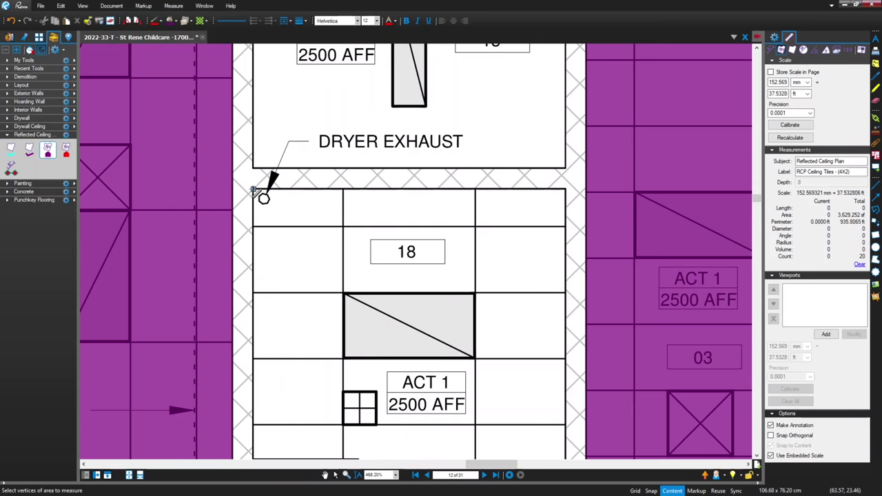
{"action": "left_click", "coordinate": [565, 189]}
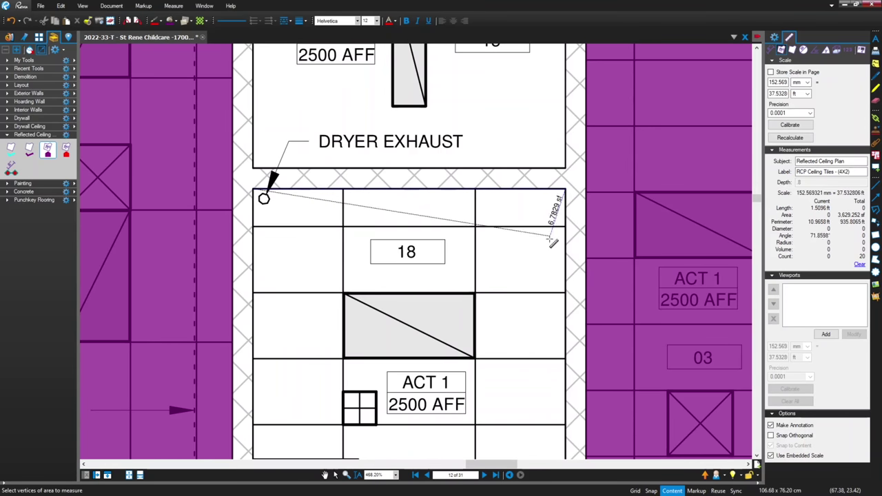
{"action": "scroll", "coordinate": [542, 297], "scroll_direction": "down", "scroll_amount": 3}
{"action": "scroll", "coordinate": [546, 401], "scroll_direction": "up", "scroll_amount": 2}
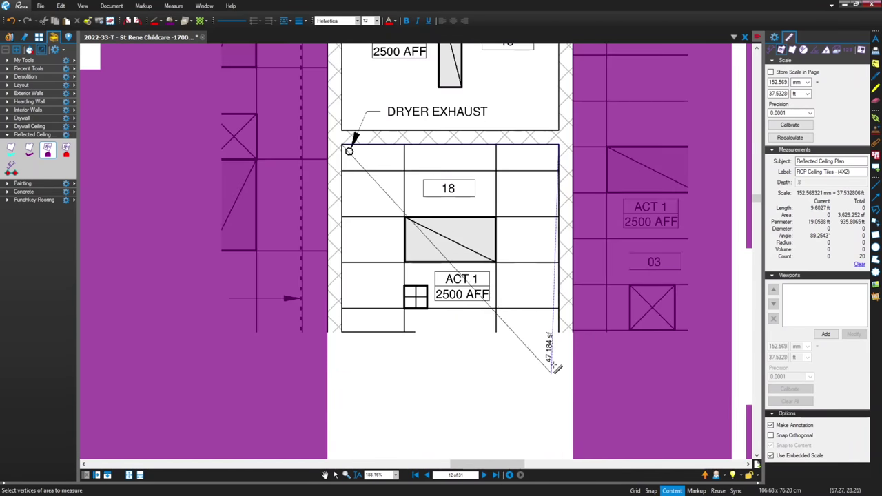
{"action": "left_click", "coordinate": [559, 355]}
{"action": "left_click", "coordinate": [416, 354]}
{"action": "left_click", "coordinate": [416, 334]}
{"action": "double_click", "coordinate": [342, 333]}
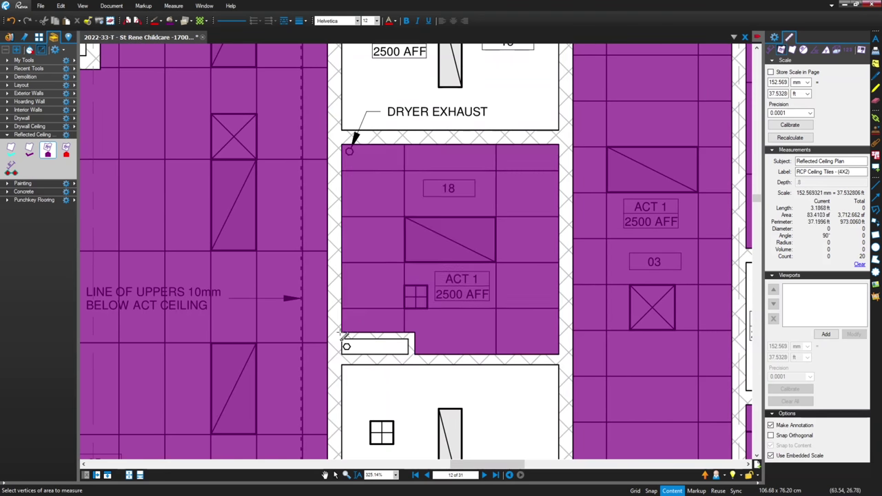
{"action": "key", "text": "Escape"}
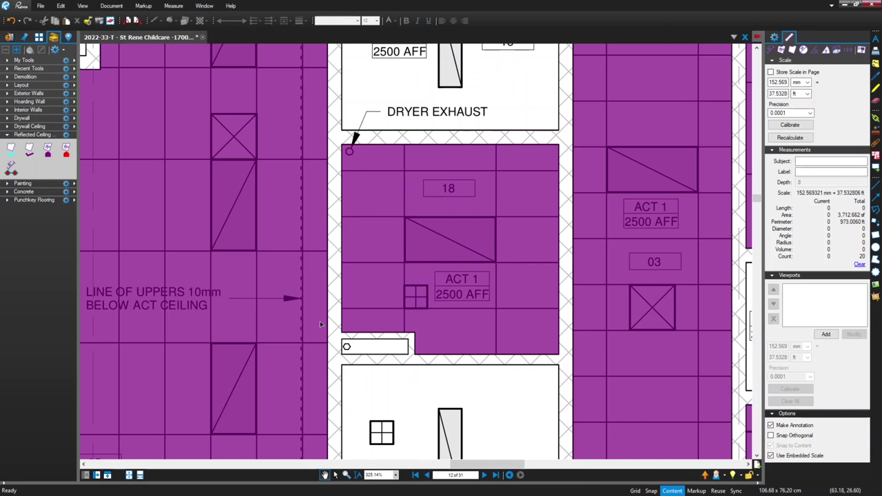
{"action": "scroll", "coordinate": [317, 319], "scroll_direction": "down", "scroll_amount": 5}
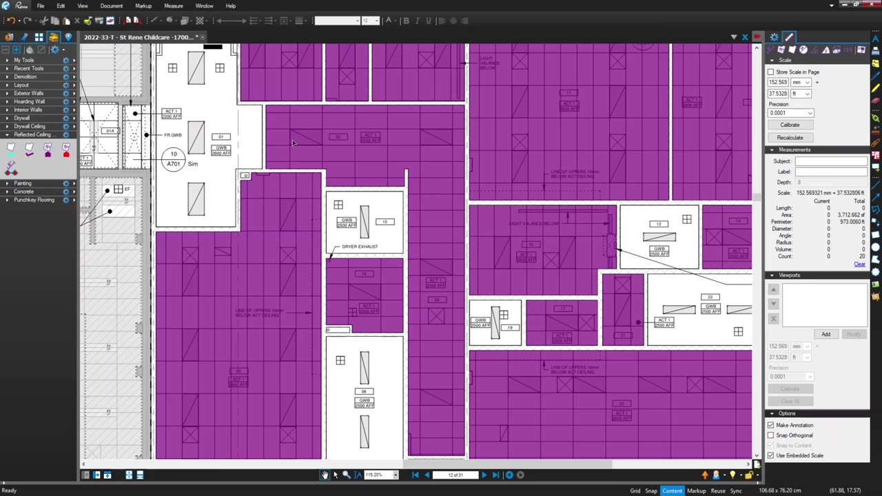
- Zoom around the plan to review the purple ceiling-tile areas totalling 3,712.662 sf
{"action": "scroll", "coordinate": [264, 169], "scroll_direction": "down", "scroll_amount": 5}
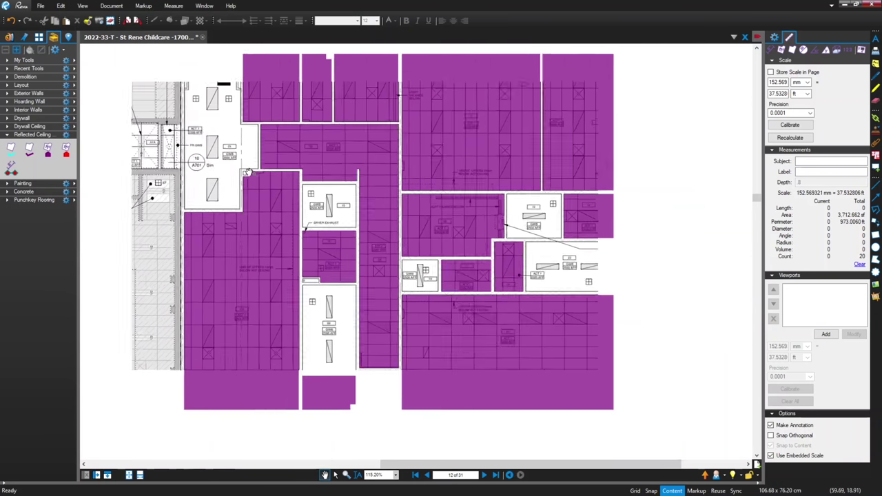
{"action": "scroll", "coordinate": [141, 197], "scroll_direction": "up", "scroll_amount": 2}
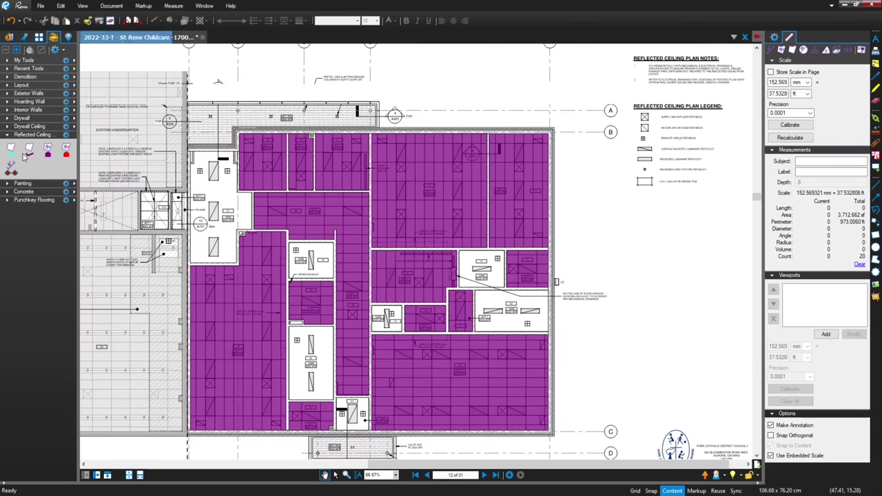
- Collapse the Reflected Ceiling tools and pick the Drywall Ceiling Board Area tool
{"action": "left_click", "coordinate": [9, 135]}
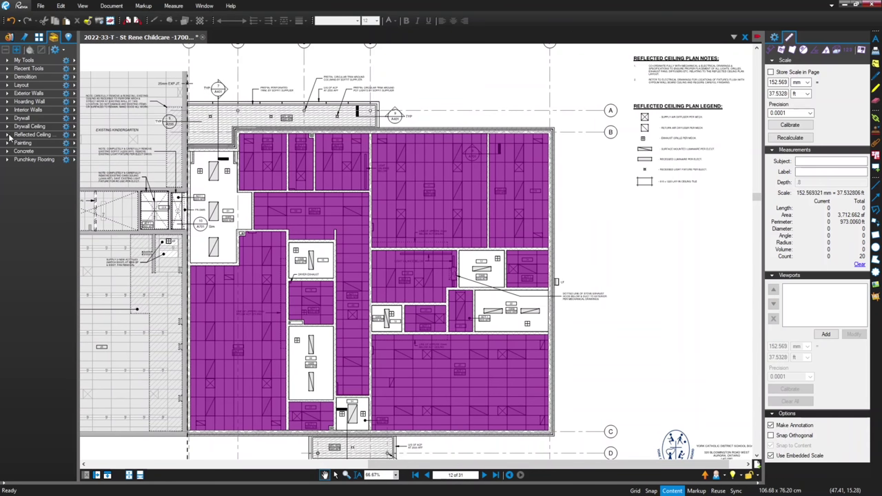
{"action": "left_click", "coordinate": [20, 130]}
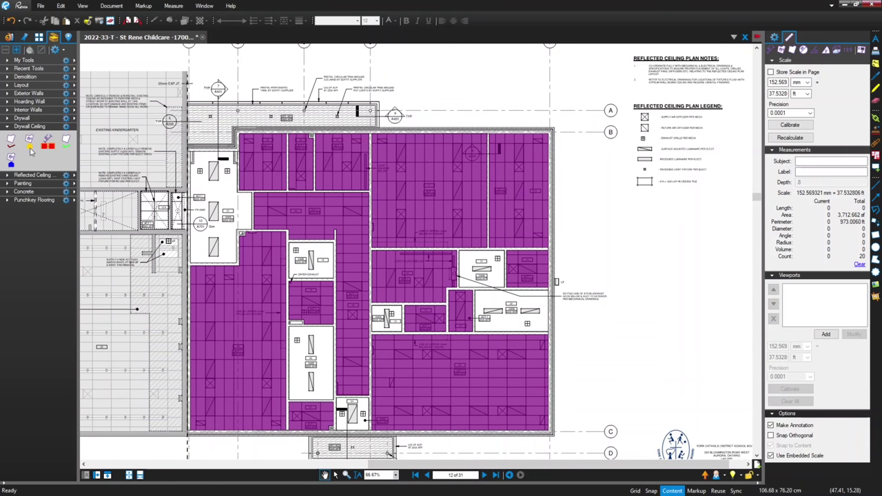
{"action": "left_click", "coordinate": [29, 148]}
{"action": "scroll", "coordinate": [206, 160], "scroll_direction": "up", "scroll_amount": 3}
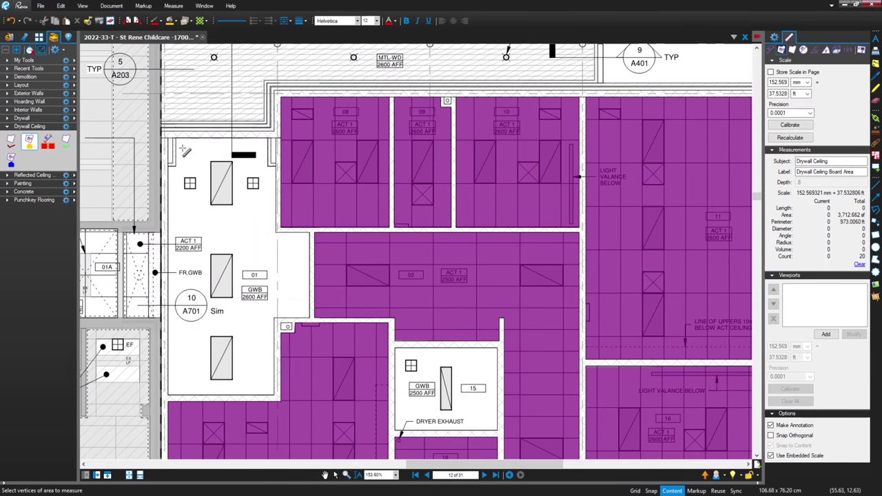
{"action": "scroll", "coordinate": [193, 153], "scroll_direction": "up", "scroll_amount": 2}
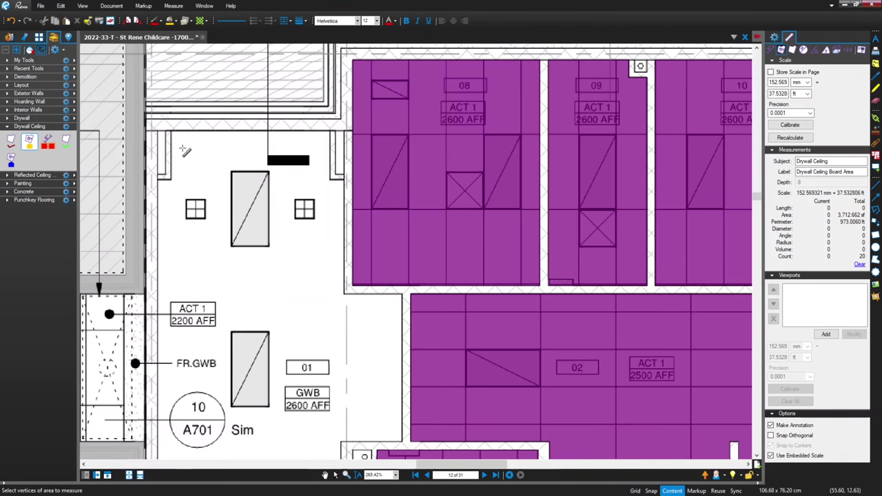
- Trace room 01's stepped outline as a 255.6321 sf yellow drywall ceiling area
{"action": "left_click", "coordinate": [165, 180]}
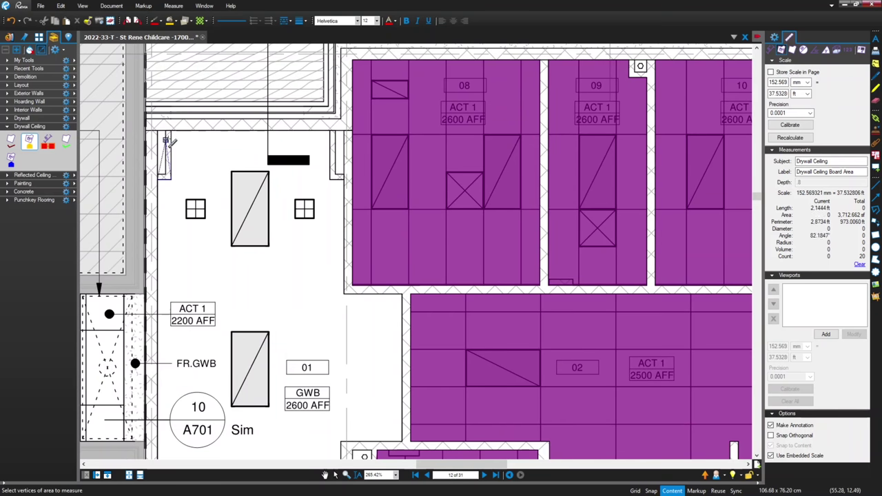
{"action": "left_click", "coordinate": [172, 130]}
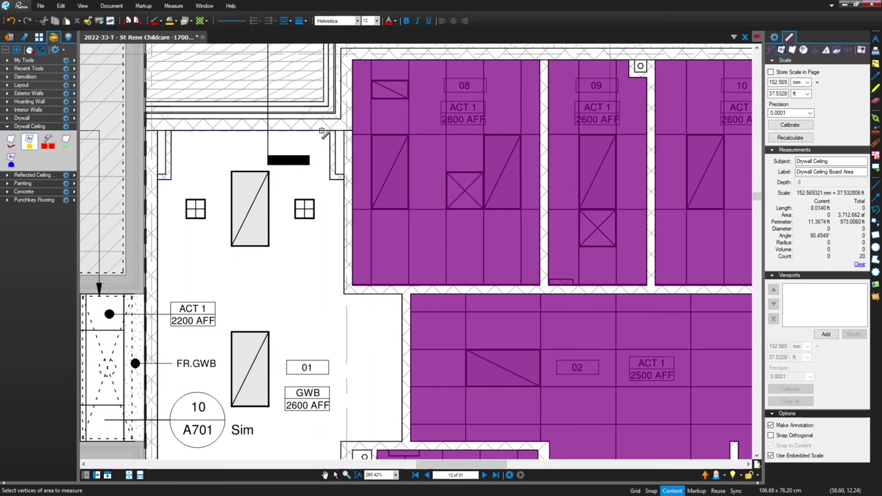
{"action": "left_click", "coordinate": [335, 130]}
{"action": "left_click", "coordinate": [336, 177]}
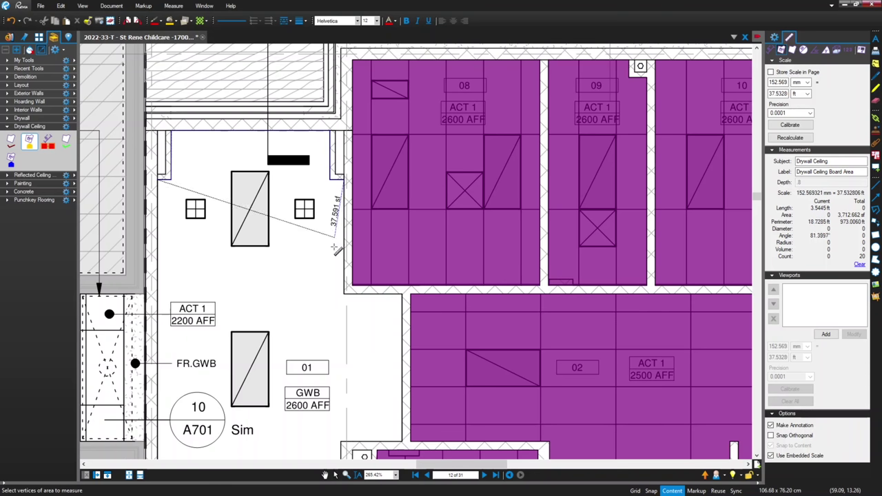
{"action": "left_click", "coordinate": [344, 293]}
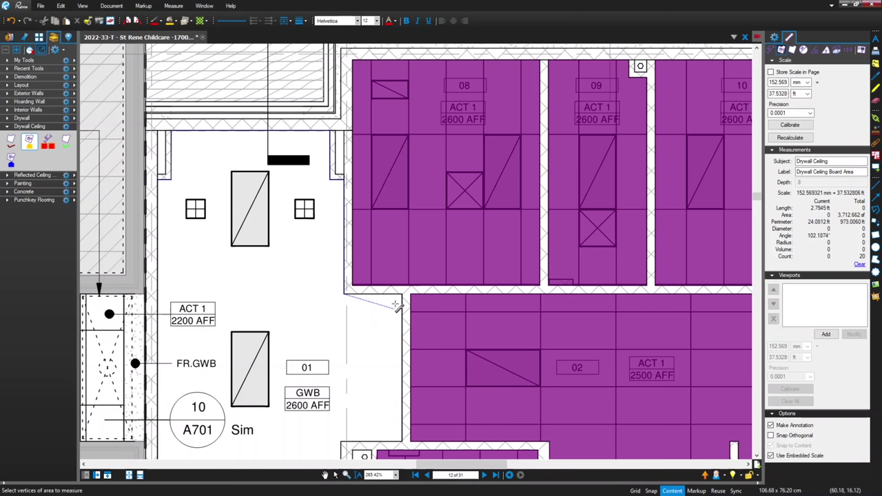
{"action": "left_click", "coordinate": [402, 295]}
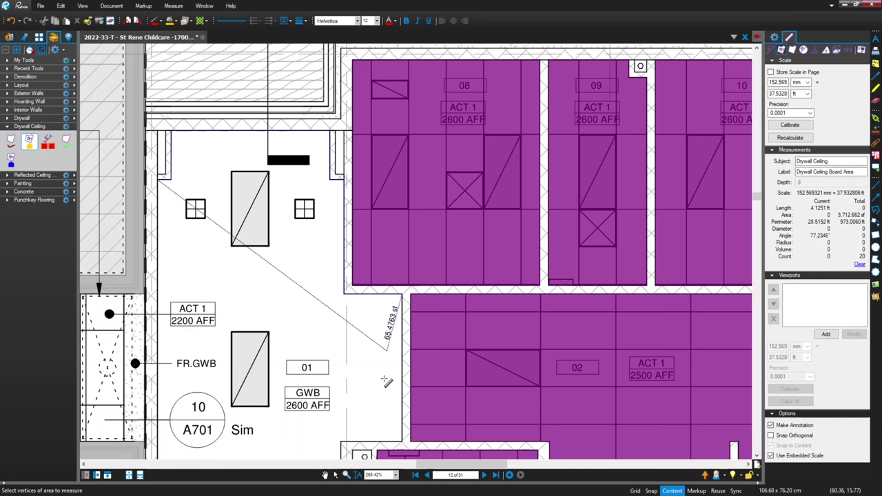
{"action": "left_click", "coordinate": [402, 443]}
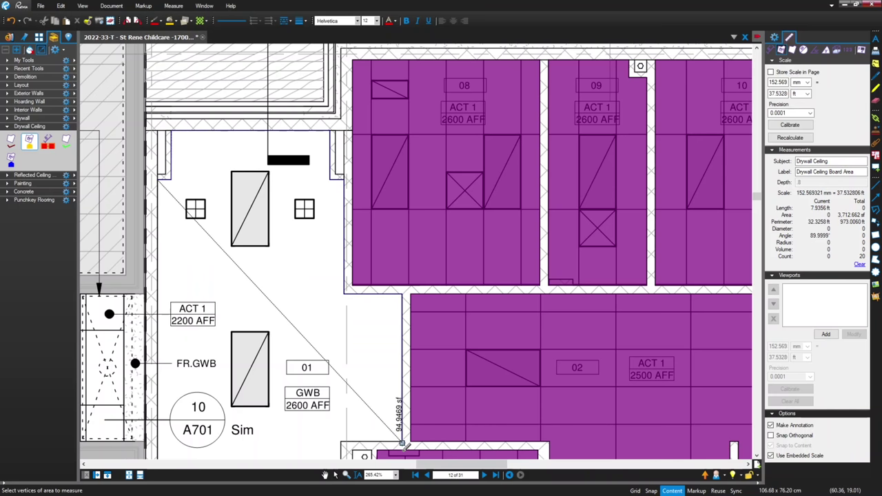
{"action": "left_click", "coordinate": [344, 442]}
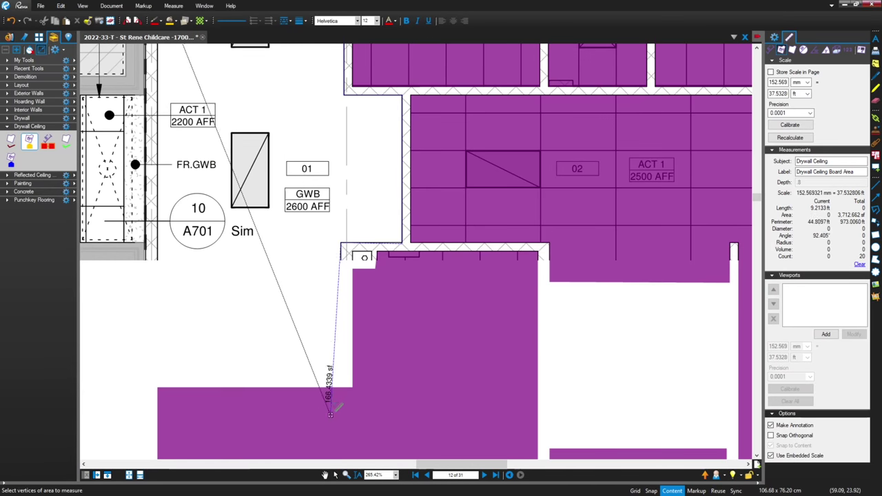
{"action": "double_click", "coordinate": [341, 376]}
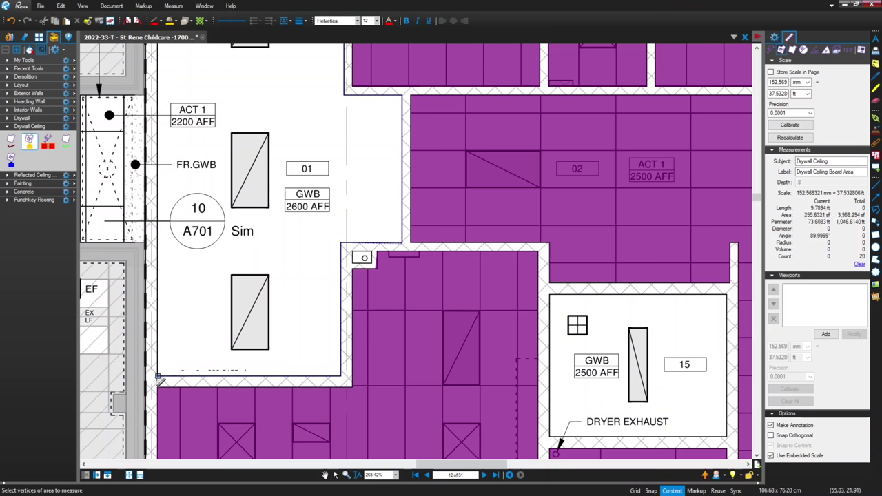
{"action": "double_click", "coordinate": [160, 378]}
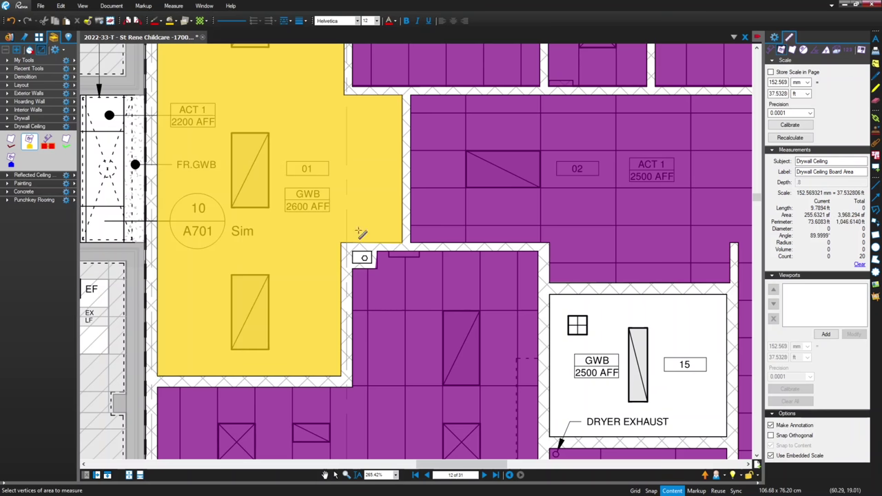
- Add yellow drywall ceiling rectangles over rooms 15 and 06
{"action": "scroll", "coordinate": [605, 309], "scroll_direction": "down", "scroll_amount": 3}
{"action": "scroll", "coordinate": [658, 374], "scroll_direction": "up", "scroll_amount": 3}
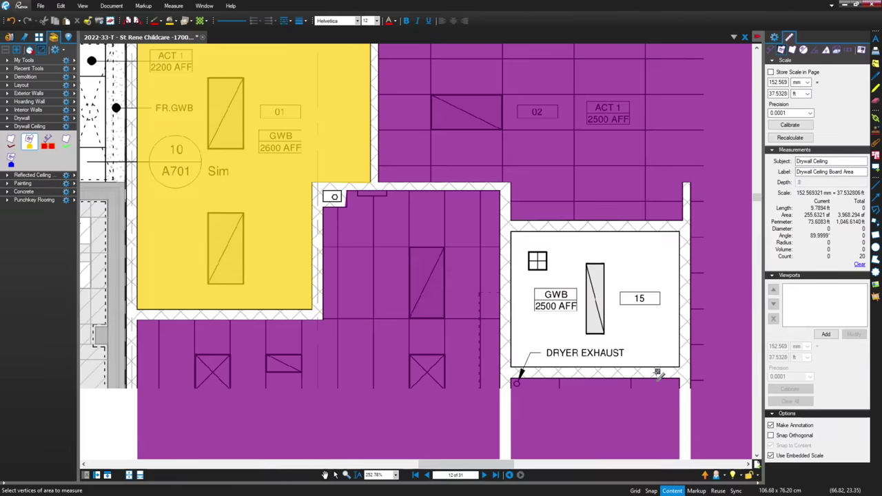
{"action": "scroll", "coordinate": [659, 374], "scroll_direction": "up", "scroll_amount": 3}
{"action": "left_click", "coordinate": [412, 137]}
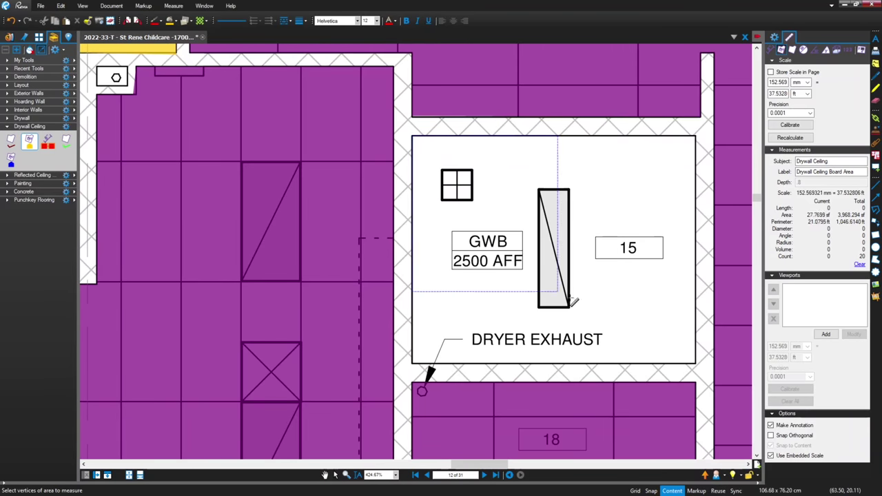
{"action": "left_click", "coordinate": [695, 363]}
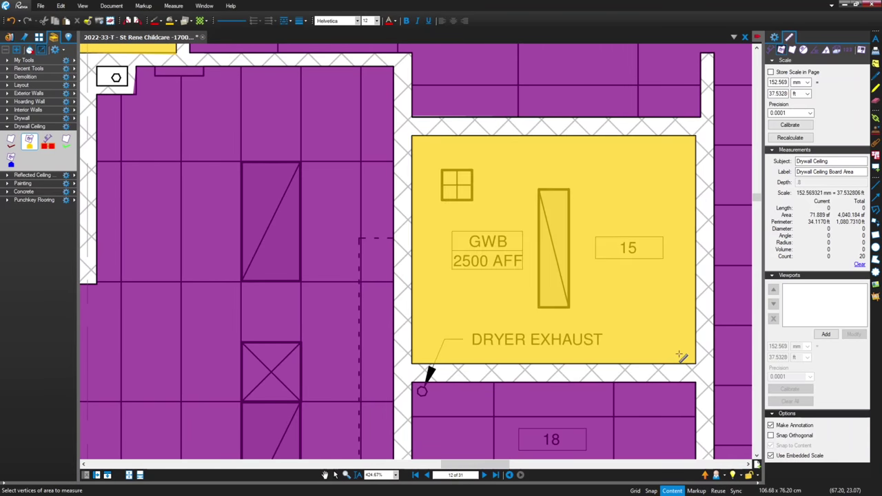
{"action": "scroll", "coordinate": [681, 356], "scroll_direction": "down", "scroll_amount": 4}
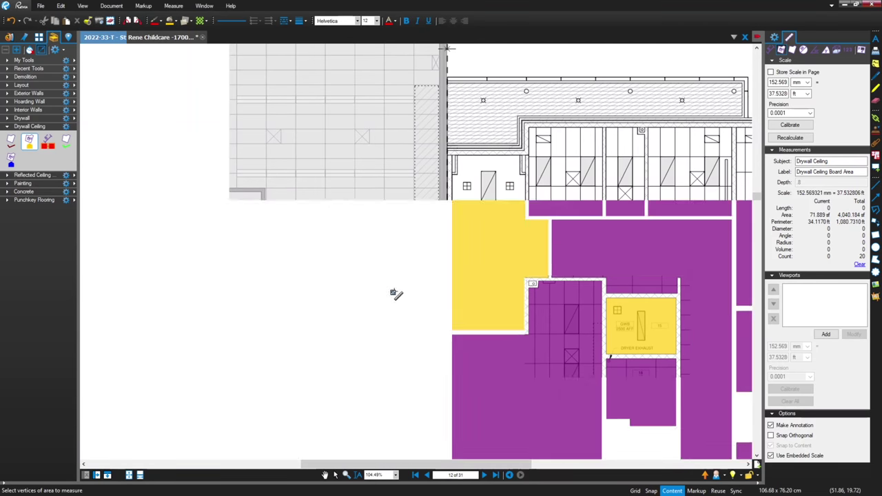
{"action": "scroll", "coordinate": [393, 293], "scroll_direction": "down", "scroll_amount": 2}
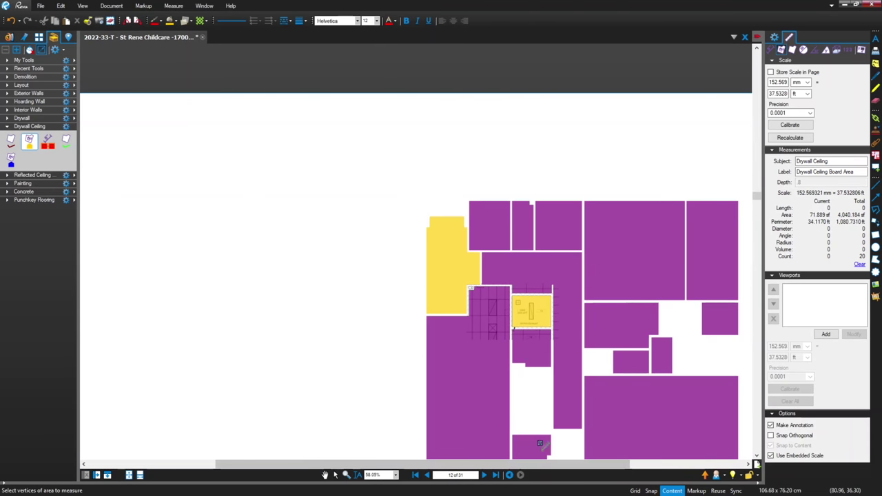
{"action": "scroll", "coordinate": [540, 443], "scroll_direction": "up", "scroll_amount": 5}
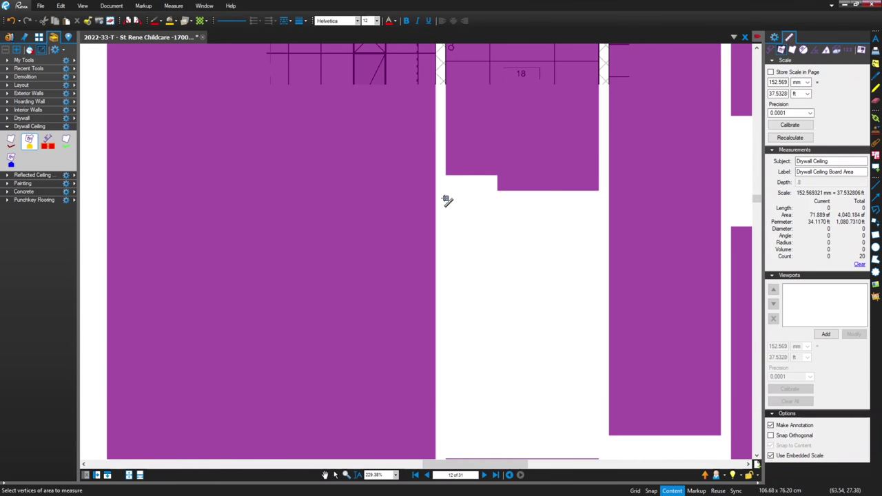
{"action": "left_click", "coordinate": [446, 200]}
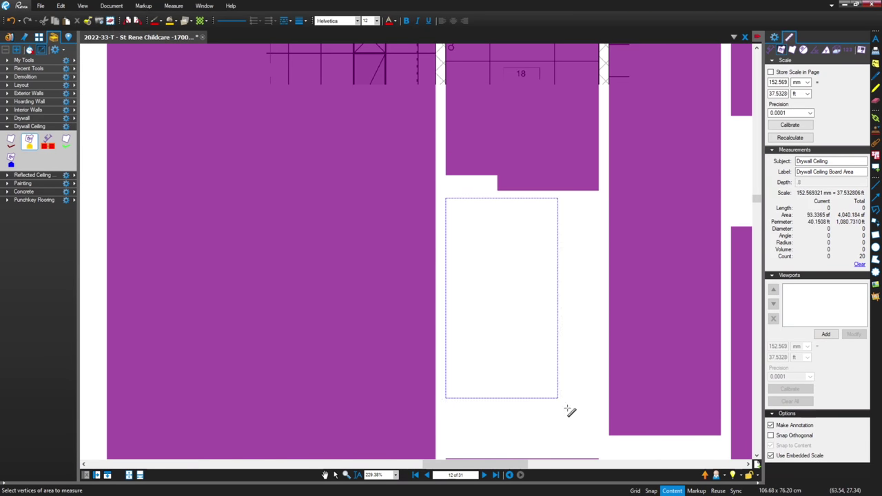
{"action": "scroll", "coordinate": [572, 407], "scroll_direction": "down", "scroll_amount": 2}
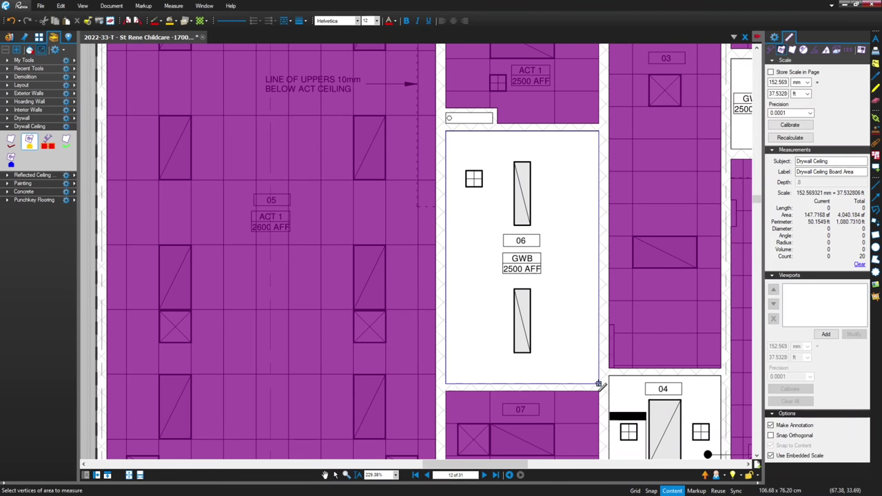
{"action": "left_click", "coordinate": [598, 384]}
- Add room 19's yellow drywall rectangle and review the plan, now totalling 4,223.477 sf
{"action": "scroll", "coordinate": [597, 381], "scroll_direction": "down", "scroll_amount": 5}
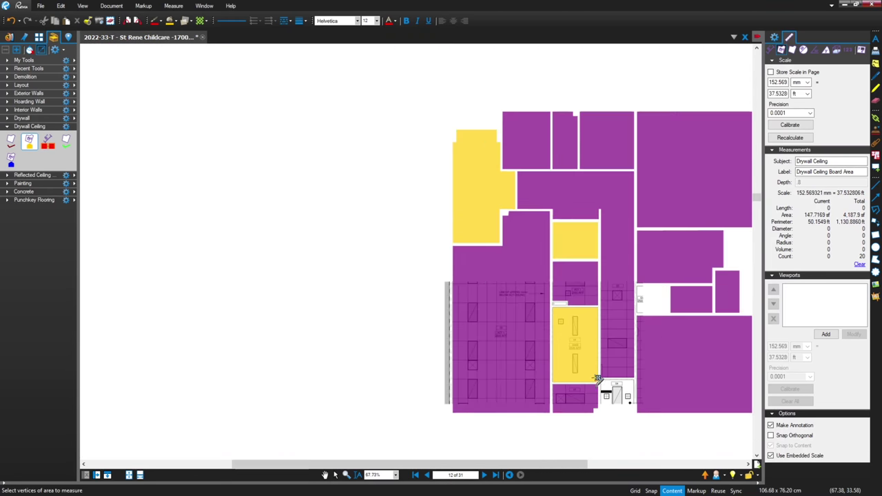
{"action": "scroll", "coordinate": [668, 314], "scroll_direction": "up", "scroll_amount": 5}
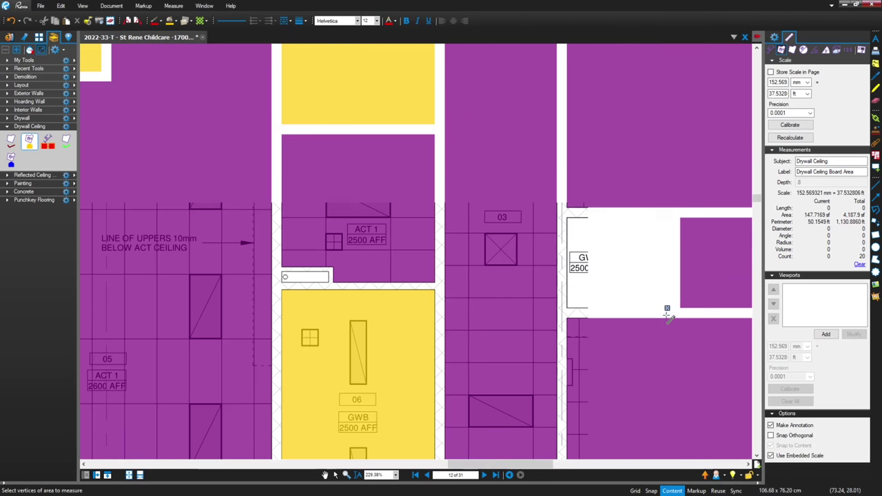
{"action": "scroll", "coordinate": [595, 245], "scroll_direction": "up", "scroll_amount": 2}
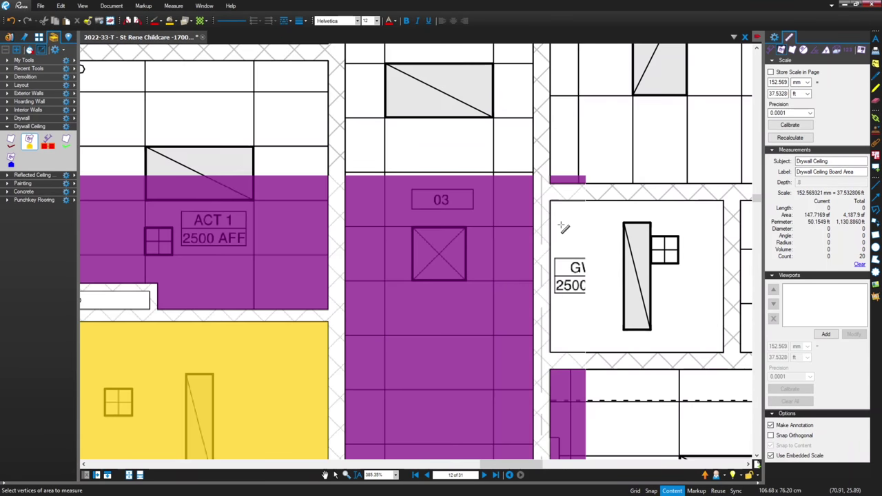
{"action": "left_click", "coordinate": [552, 202]}
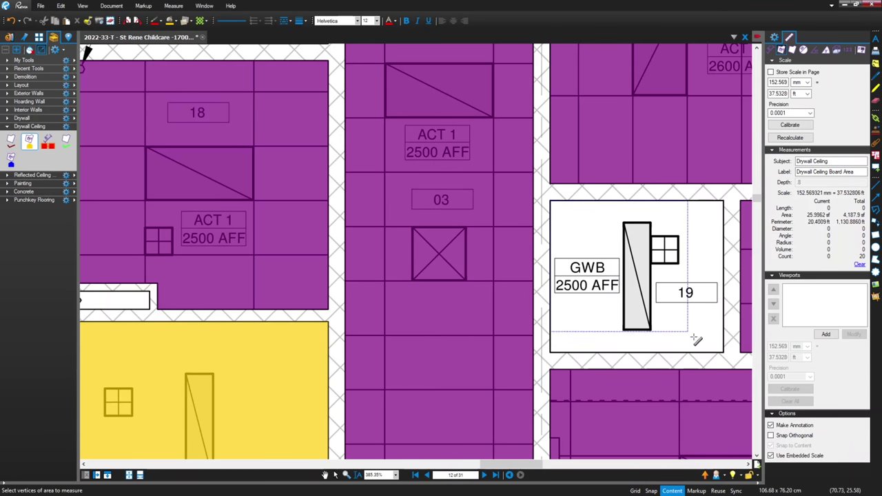
{"action": "left_click", "coordinate": [724, 353]}
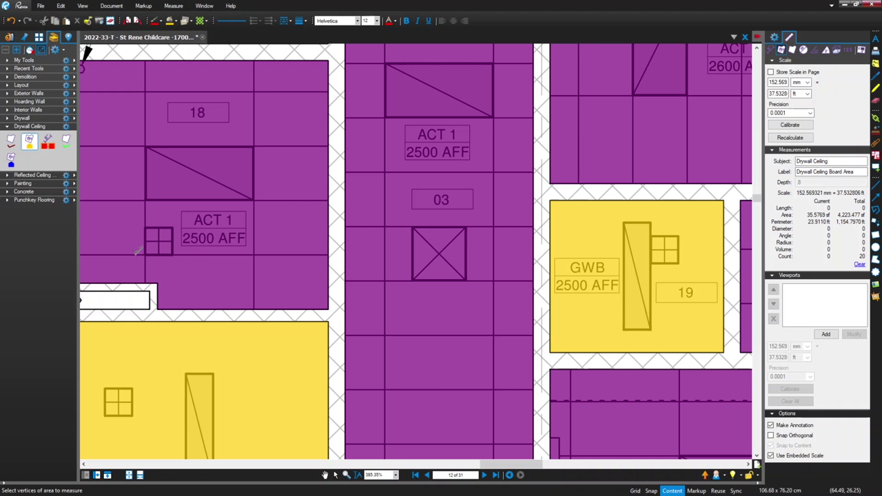
{"action": "left_click", "coordinate": [83, 66]}
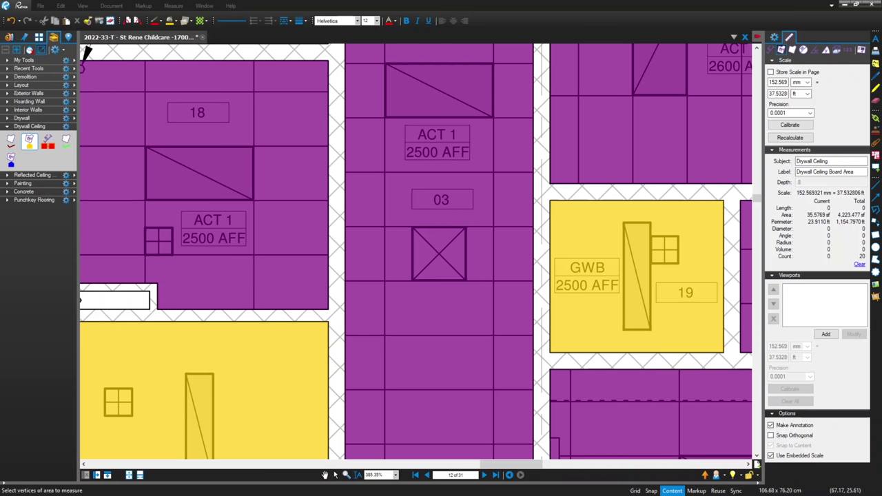
{"action": "scroll", "coordinate": [295, 190], "scroll_direction": "down", "scroll_amount": 5}
{"action": "scroll", "coordinate": [295, 190], "scroll_direction": "up", "scroll_amount": 2}
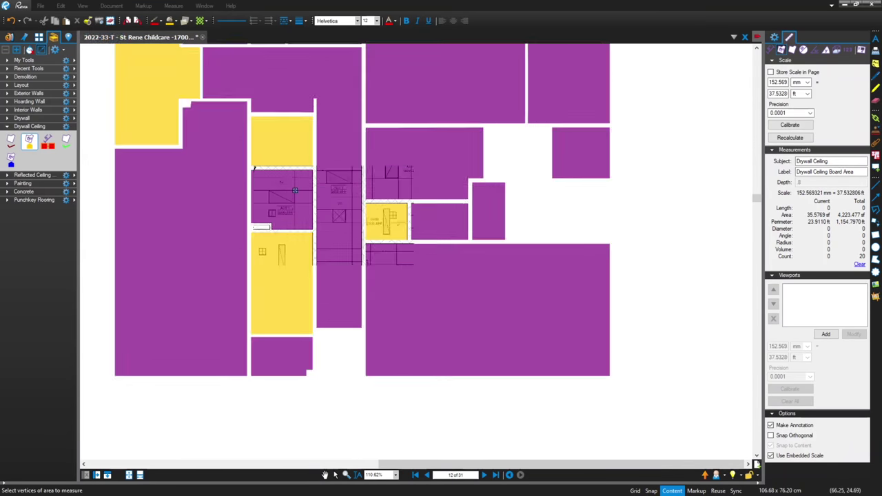
{"action": "scroll", "coordinate": [295, 191], "scroll_direction": "down", "scroll_amount": 2}
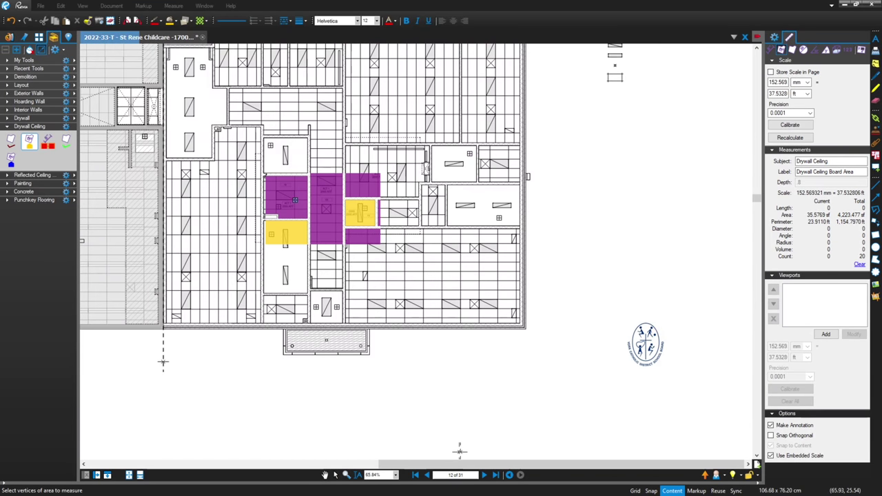
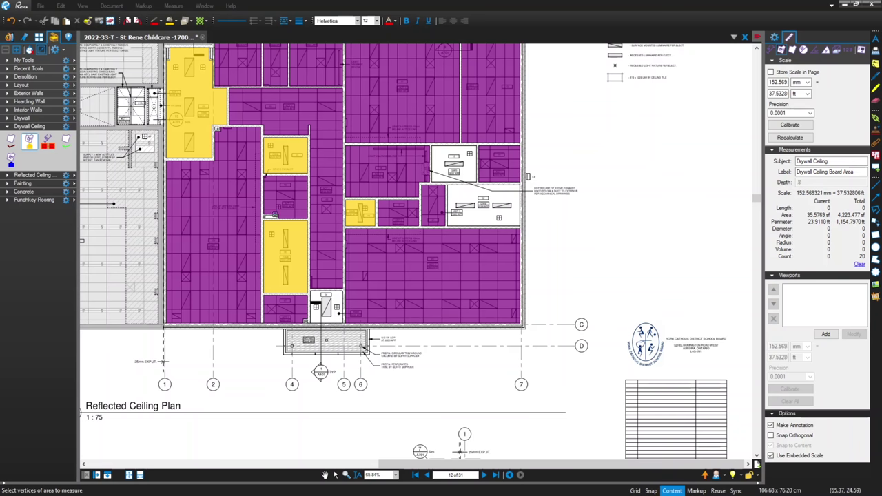
- Measure room 04's ceiling as a rectangular Drywall Ceiling area after a false start
{"action": "scroll", "coordinate": [330, 317], "scroll_direction": "up", "scroll_amount": 6}
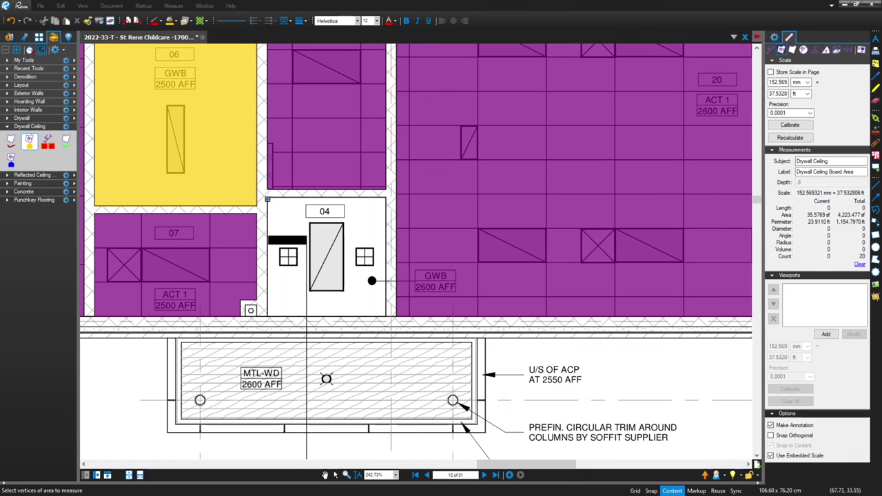
{"action": "left_click", "coordinate": [268, 198]}
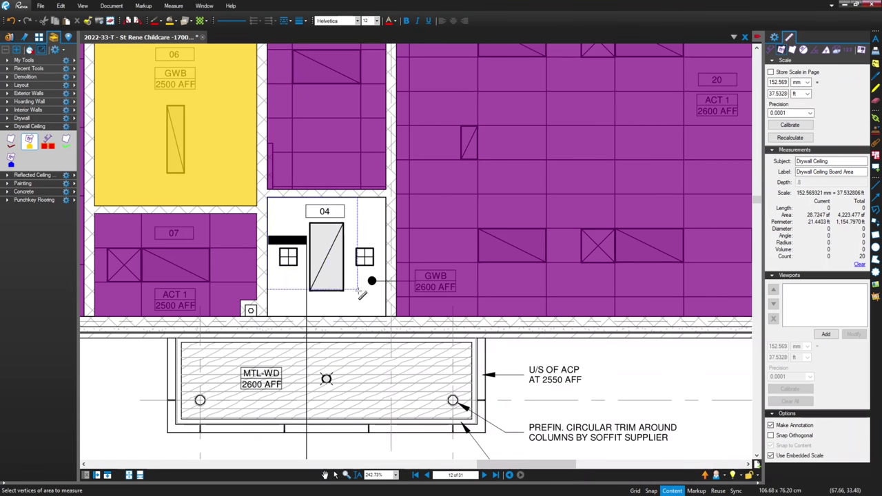
{"action": "left_click", "coordinate": [387, 317]}
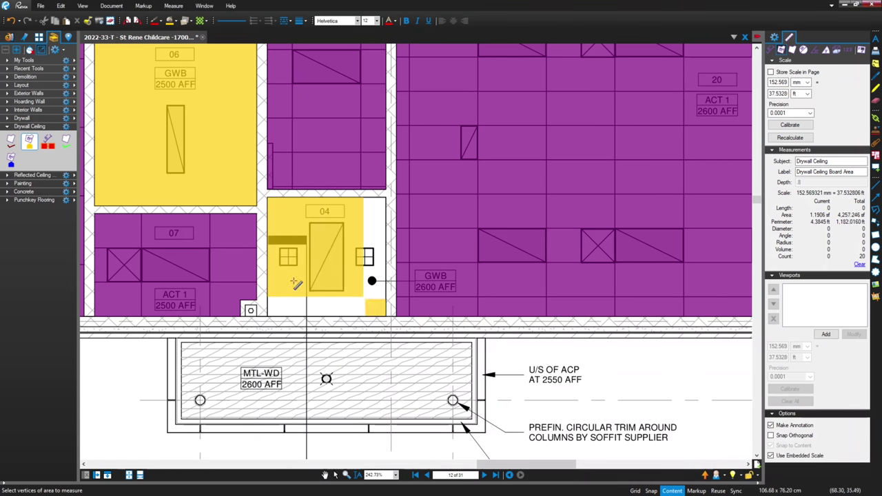
{"action": "key", "text": "BackSpace"}
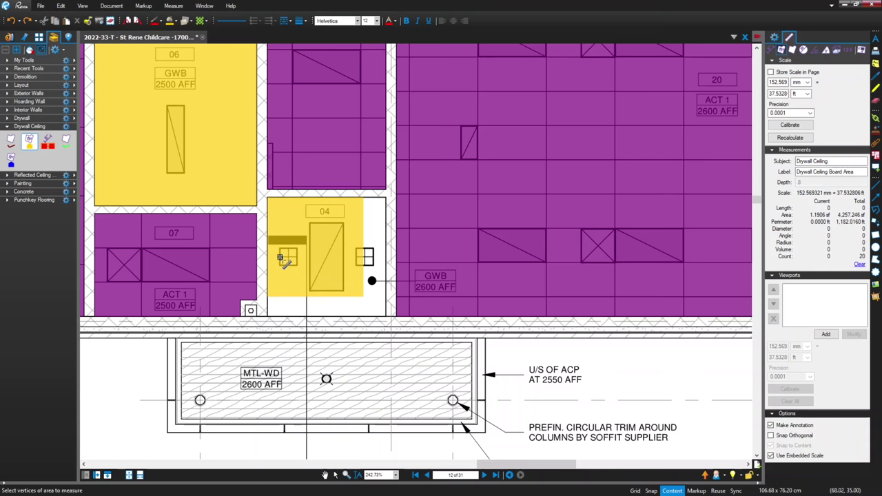
{"action": "key", "text": "Escape"}
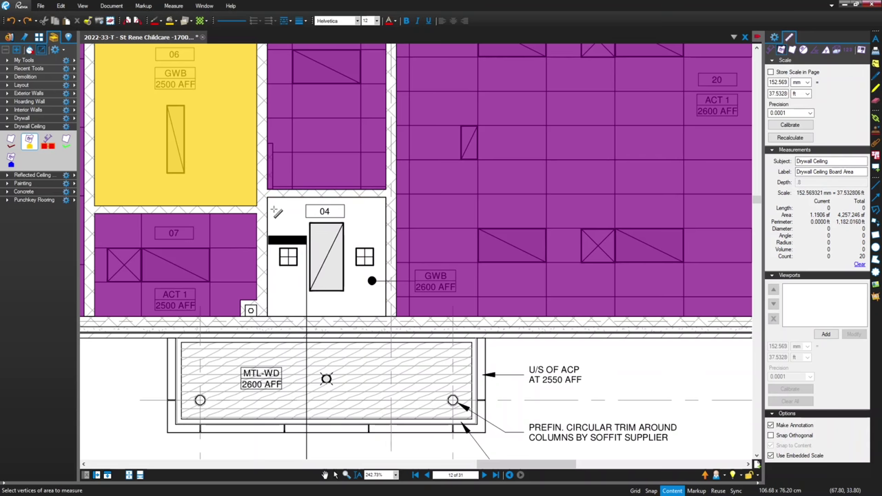
{"action": "left_click_drag", "start_coordinate": [267, 198], "coordinate": [387, 318]}
{"action": "key", "text": "Escape"}
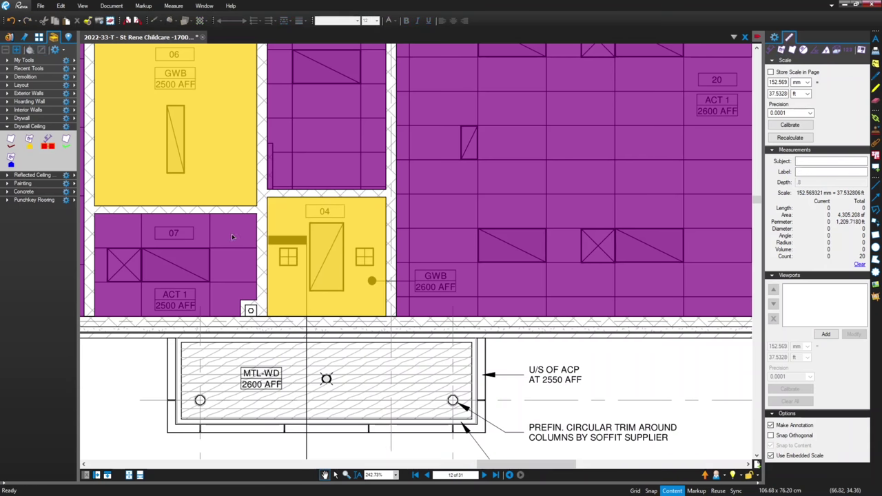
- Measure the room 12 ceiling area and begin room 22's area with the Drywall Ceiling tool
{"action": "scroll", "coordinate": [239, 255], "scroll_direction": "down", "scroll_amount": 5}
{"action": "scroll", "coordinate": [238, 255], "scroll_direction": "down", "scroll_amount": 3}
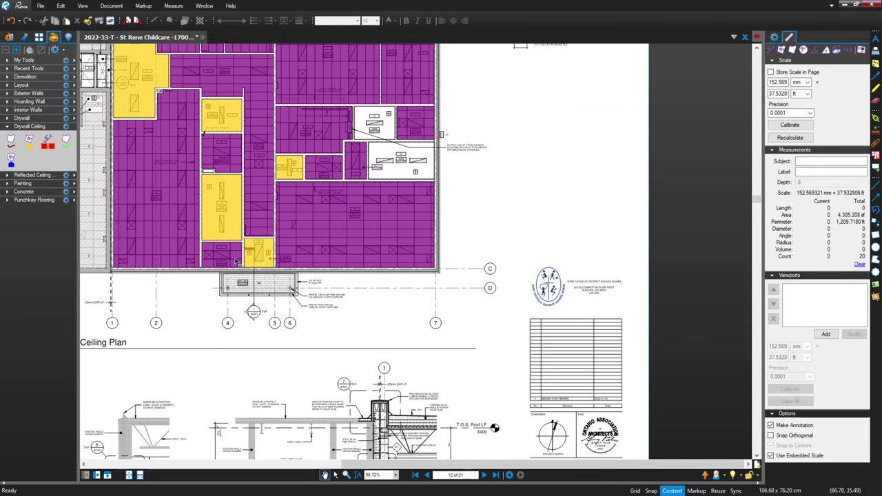
{"action": "scroll", "coordinate": [494, 169], "scroll_direction": "up", "scroll_amount": 2}
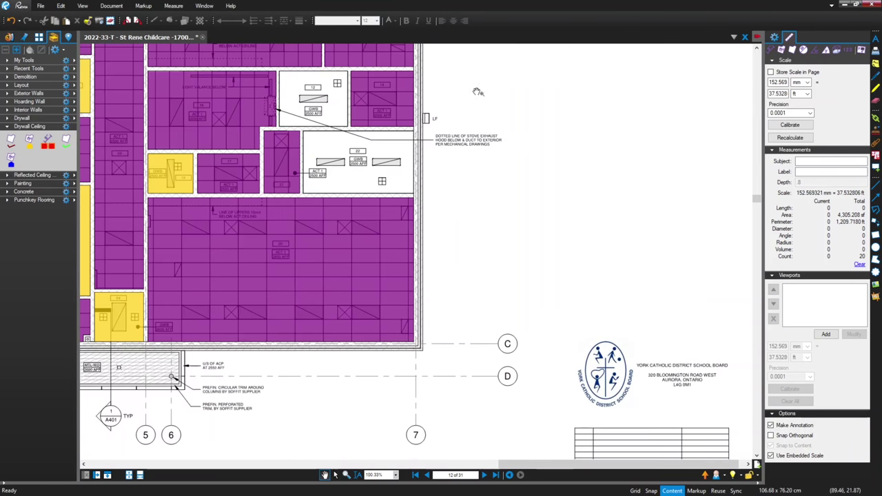
{"action": "scroll", "coordinate": [450, 194], "scroll_direction": "up", "scroll_amount": 1}
{"action": "scroll", "coordinate": [427, 207], "scroll_direction": "up", "scroll_amount": 4}
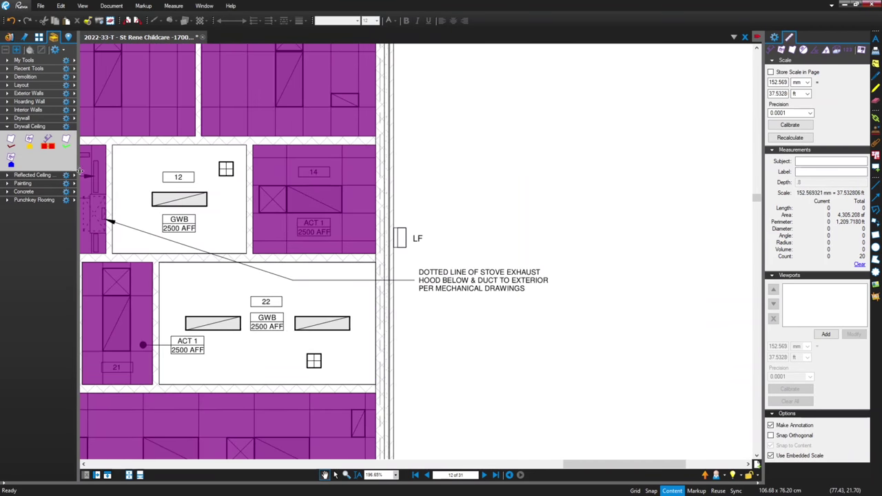
{"action": "left_click", "coordinate": [29, 142]}
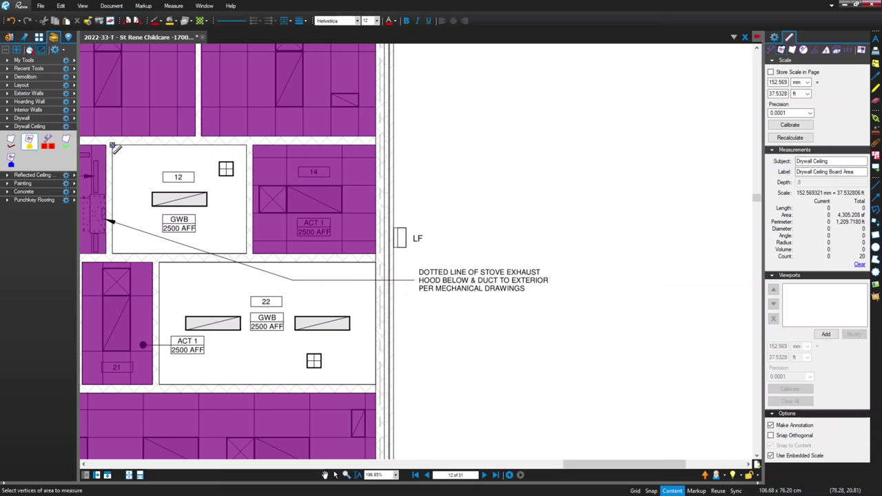
{"action": "left_click", "coordinate": [113, 146]}
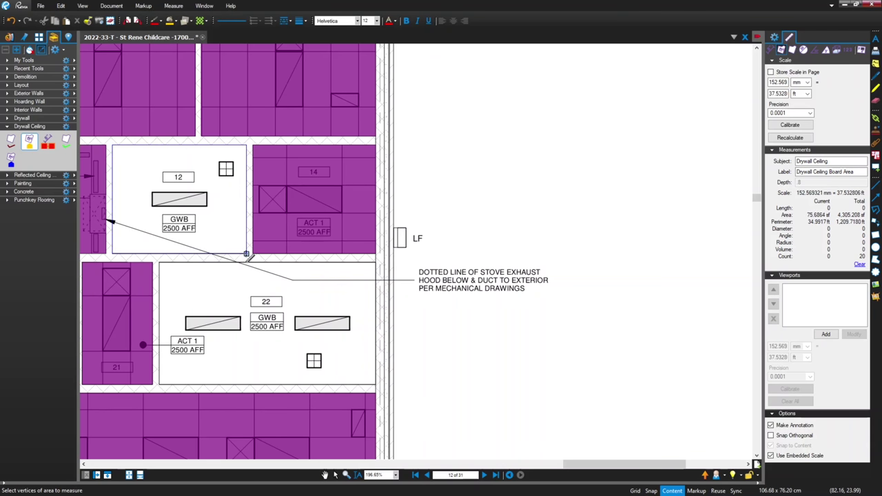
{"action": "left_click", "coordinate": [246, 254]}
{"action": "left_click", "coordinate": [160, 264]}
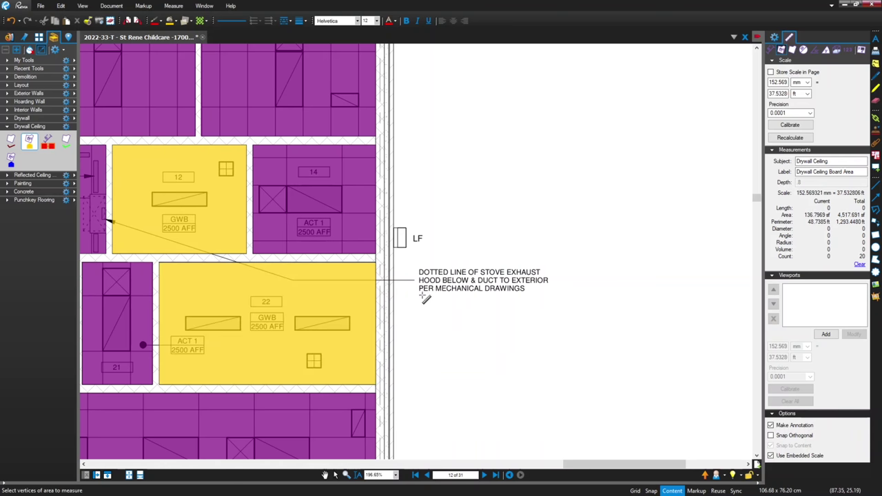
{"action": "scroll", "coordinate": [425, 298], "scroll_direction": "down", "scroll_amount": 5}
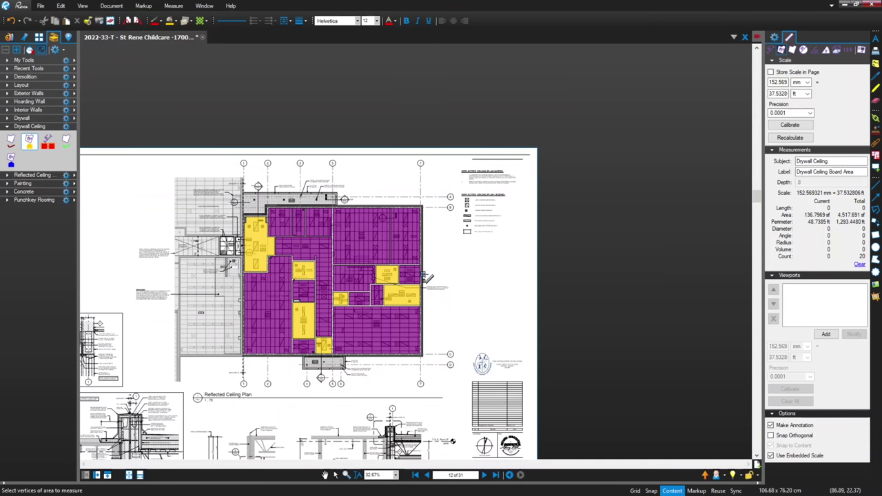
{"action": "scroll", "coordinate": [429, 333], "scroll_direction": "up", "scroll_amount": 4}
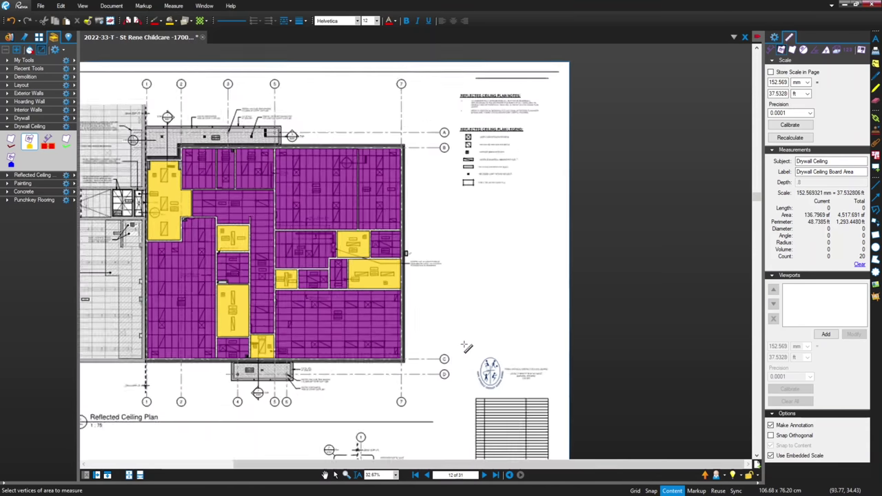
{"action": "scroll", "coordinate": [225, 399], "scroll_direction": "up", "scroll_amount": 1}
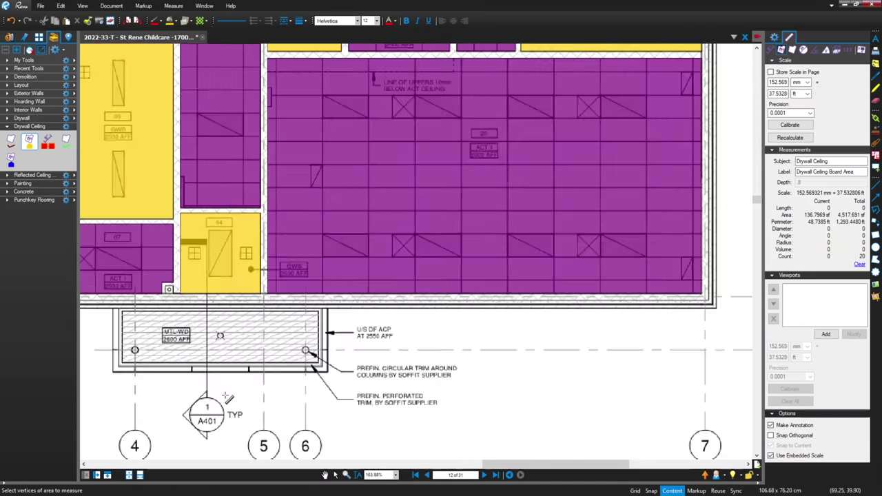
{"action": "scroll", "coordinate": [224, 399], "scroll_direction": "down", "scroll_amount": 4}
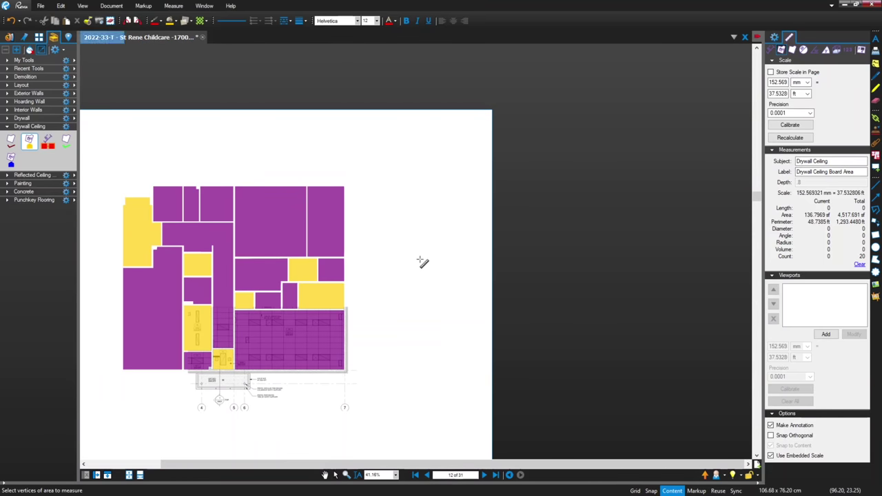
- Save the drawing set, go to the previous page and show the Markups List
{"action": "key", "text": "Escape"}
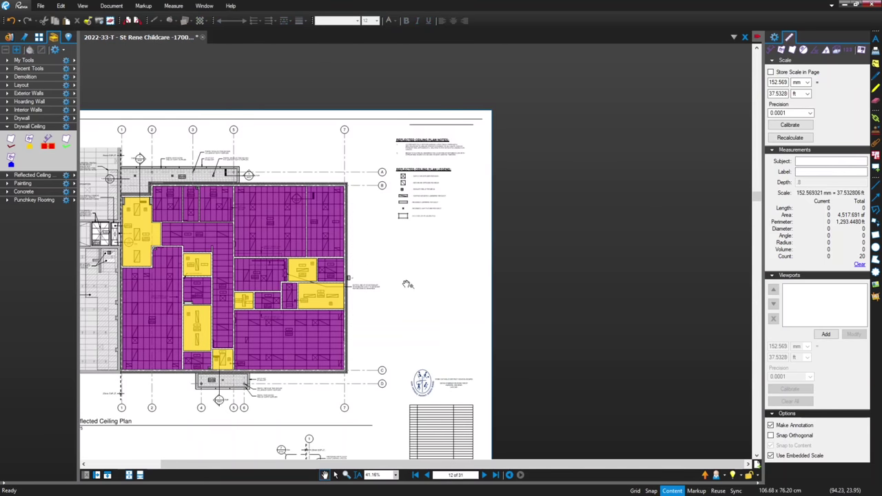
{"action": "left_click_drag", "start_coordinate": [407, 284], "coordinate": [431, 243]}
{"action": "left_click_drag", "start_coordinate": [148, 374], "coordinate": [232, 338]}
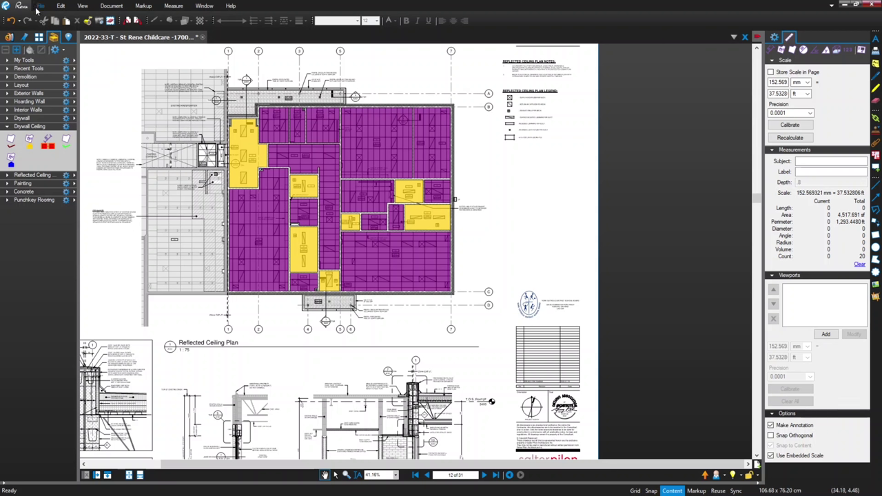
{"action": "key", "text": "ctrl+s"}
{"action": "left_click", "coordinate": [425, 478]}
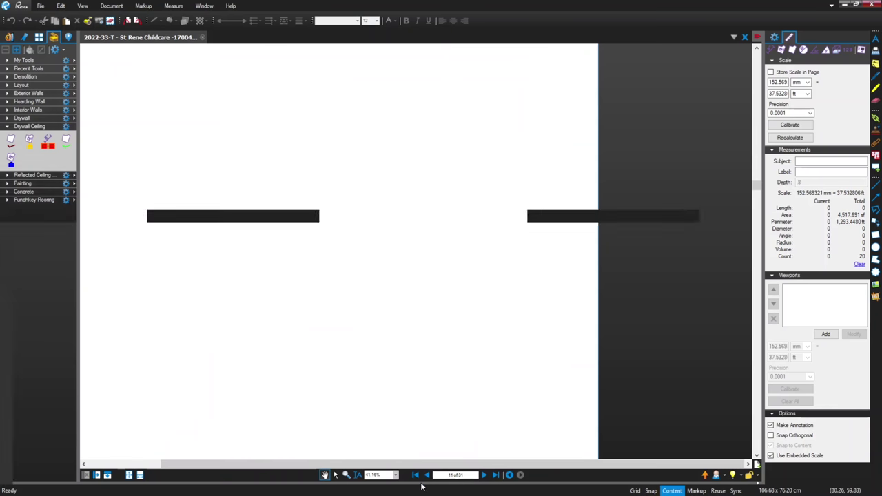
{"action": "key", "text": "alt+l"}
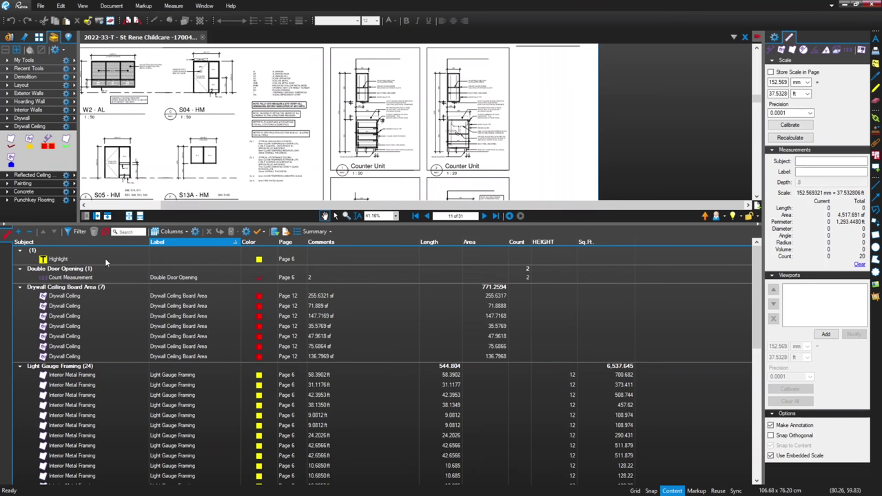
- Jump to the page 6 Highlight markup and close the Markups List
{"action": "left_click", "coordinate": [258, 260]}
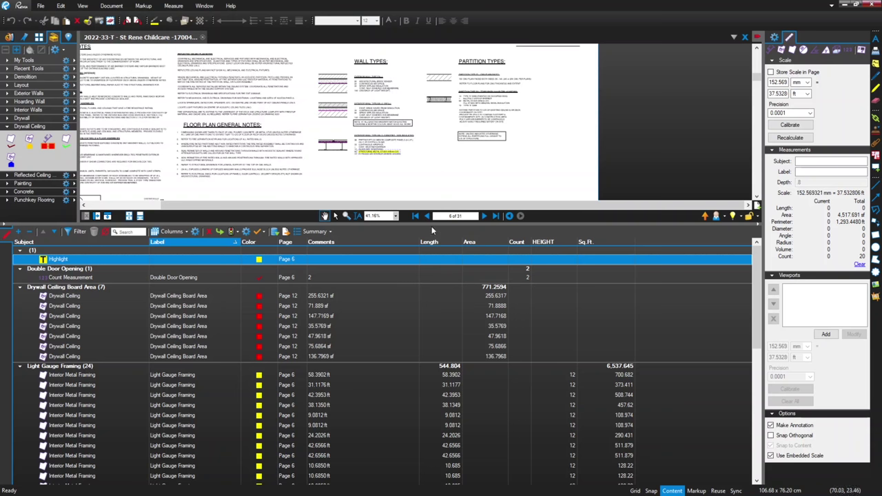
{"action": "key", "text": "alt+l"}
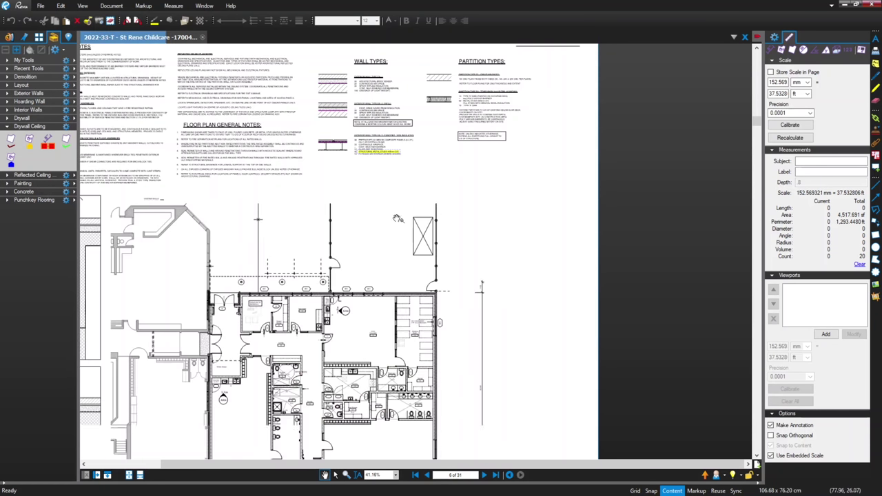
{"action": "left_click_drag", "start_coordinate": [512, 386], "coordinate": [461, 260]}
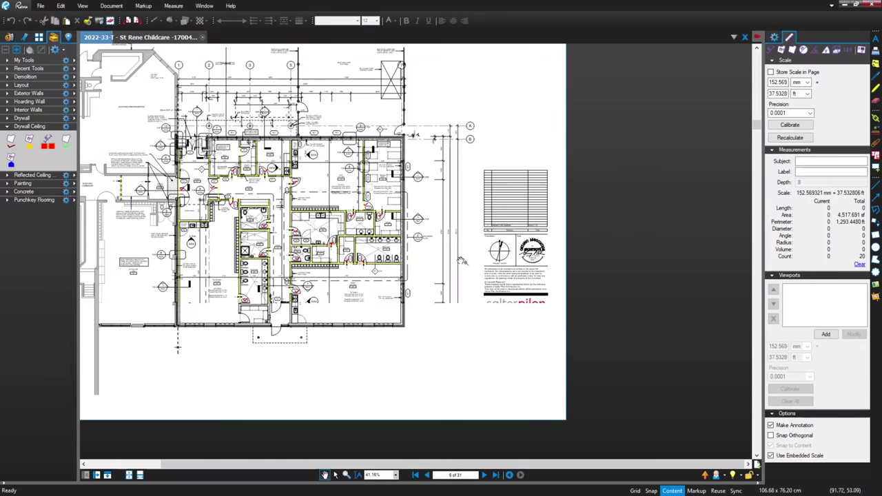
- Zoom the Child Care Floor Plan so the whole building shows full-height
{"action": "scroll", "coordinate": [462, 260], "scroll_direction": "up", "scroll_amount": 2}
{"action": "scroll", "coordinate": [372, 307], "scroll_direction": "down", "scroll_amount": 2}
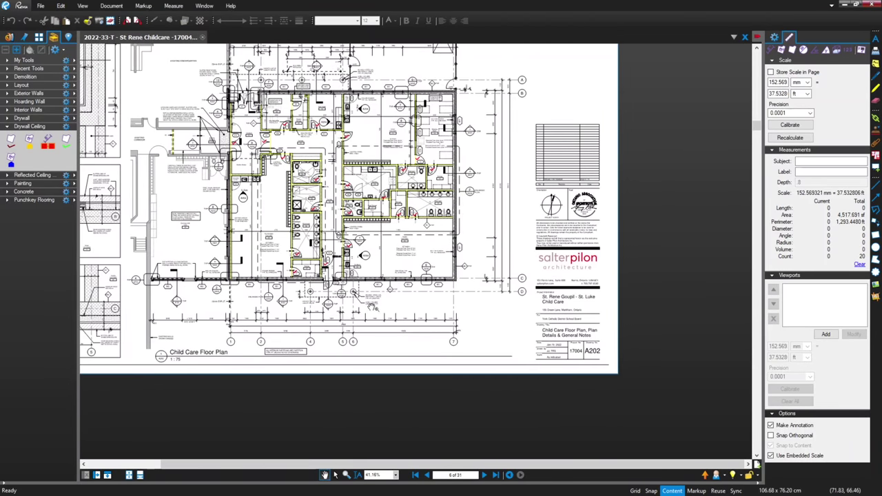
{"action": "scroll", "coordinate": [372, 307], "scroll_direction": "up", "scroll_amount": 1}
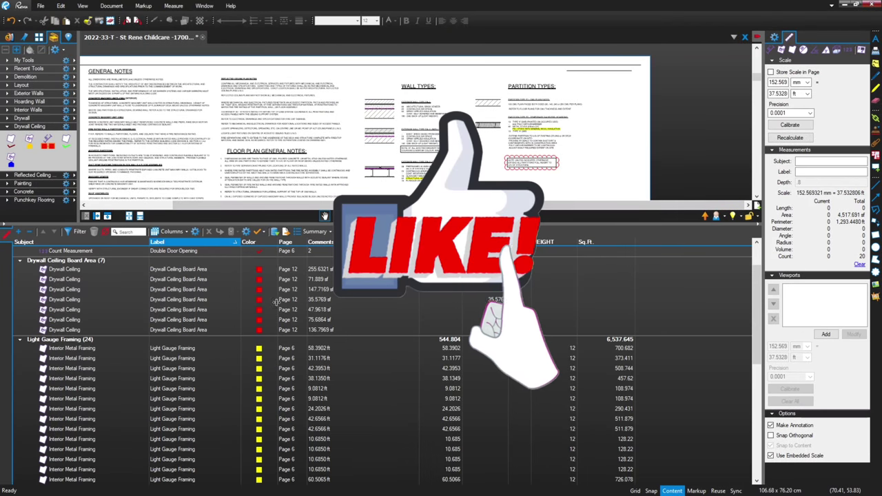
{"action": "scroll", "coordinate": [207, 337], "scroll_direction": "up", "scroll_amount": 2}
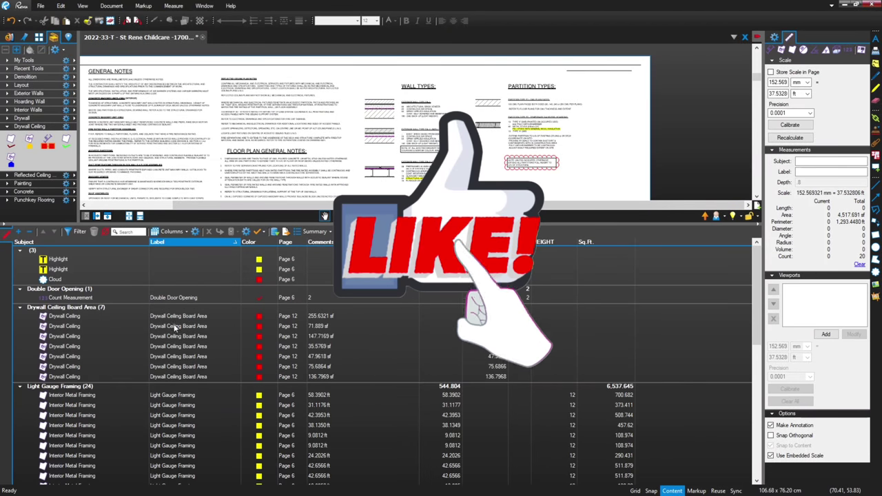
{"action": "scroll", "coordinate": [197, 336], "scroll_direction": "down", "scroll_amount": 2}
{"action": "scroll", "coordinate": [196, 335], "scroll_direction": "down", "scroll_amount": 6}
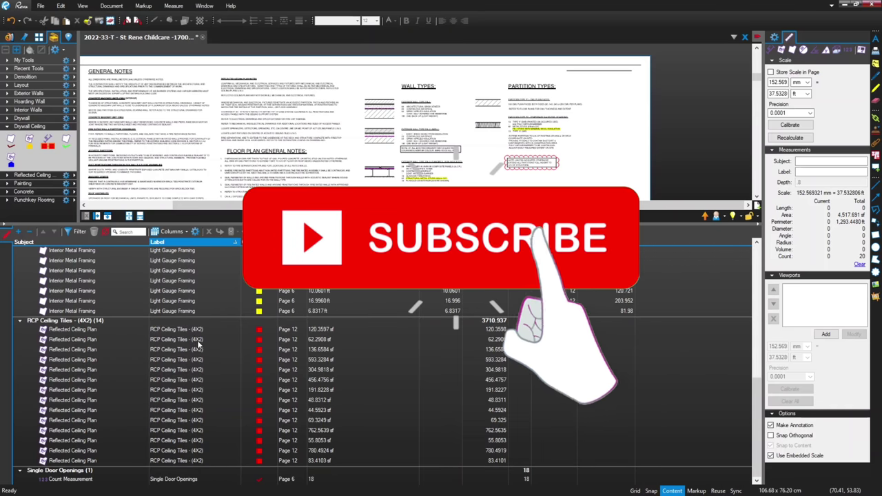
{"action": "scroll", "coordinate": [217, 363], "scroll_direction": "up", "scroll_amount": 4}
{"action": "scroll", "coordinate": [217, 362], "scroll_direction": "down", "scroll_amount": 2}
{"action": "scroll", "coordinate": [216, 364], "scroll_direction": "down", "scroll_amount": 2}
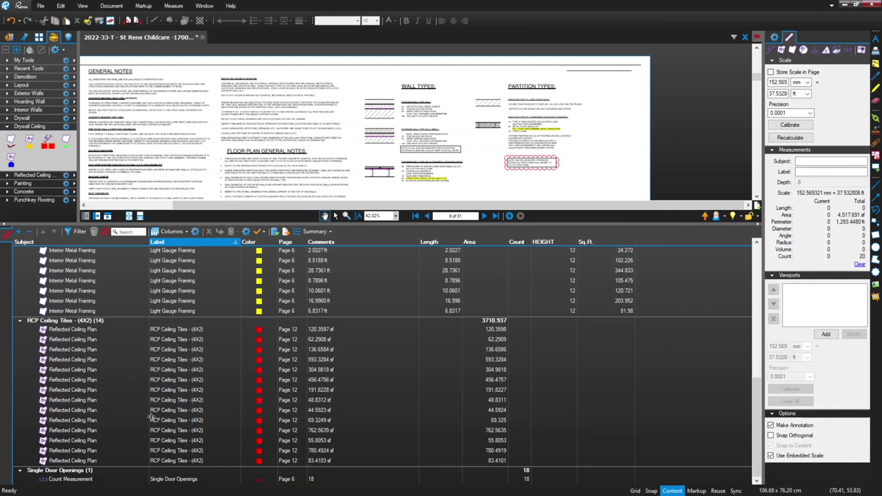
{"action": "scroll", "coordinate": [150, 417], "scroll_direction": "up", "scroll_amount": 7}
{"action": "scroll", "coordinate": [155, 373], "scroll_direction": "up", "scroll_amount": 3}
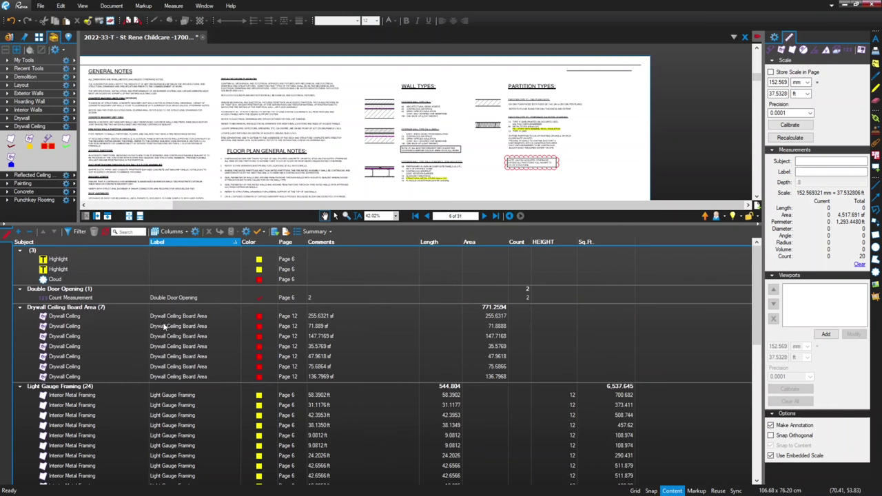
{"action": "scroll", "coordinate": [231, 358], "scroll_direction": "down", "scroll_amount": 10}
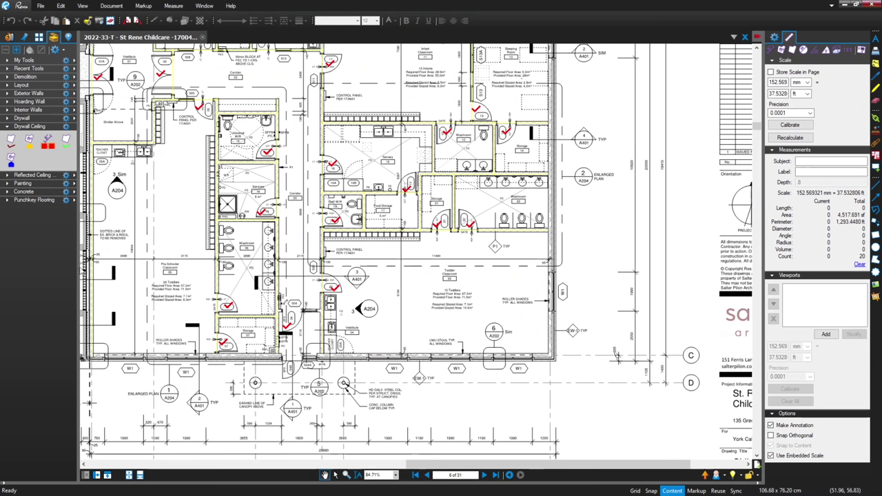
- Trace a Drywall – Gypsum Board perimeter along the wall below the toilets
{"action": "left_click", "coordinate": [24, 120]}
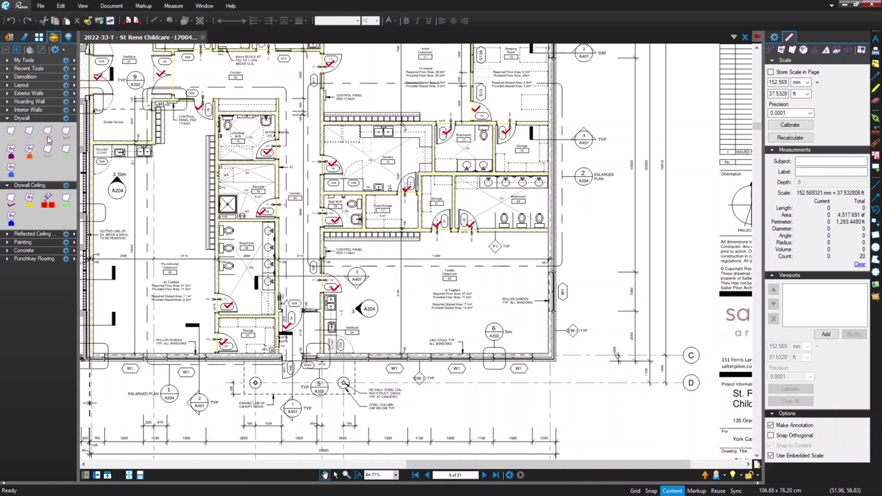
{"action": "left_click", "coordinate": [48, 132]}
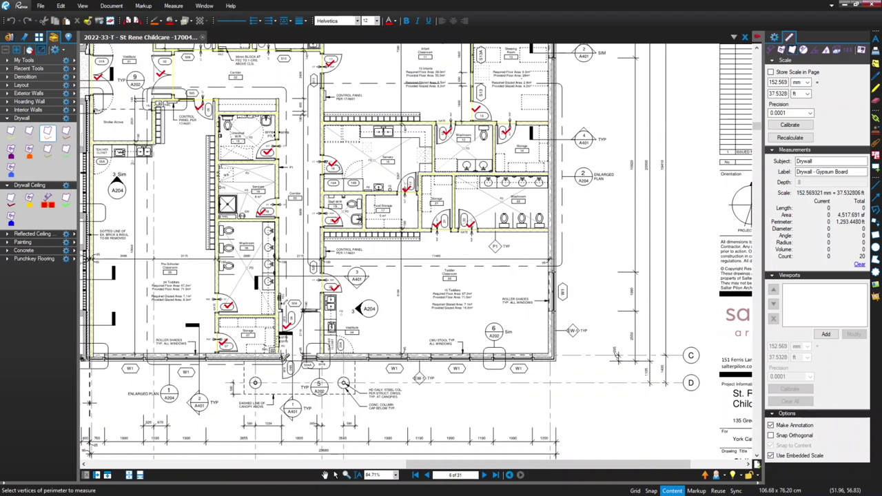
{"action": "scroll", "coordinate": [338, 356], "scroll_direction": "up", "scroll_amount": 3}
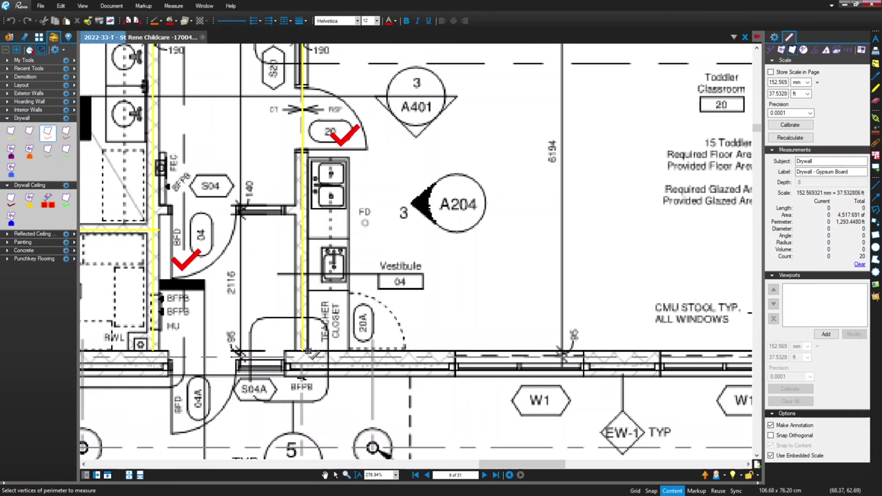
{"action": "left_click", "coordinate": [309, 354]}
{"action": "scroll", "coordinate": [309, 354], "scroll_direction": "down", "scroll_amount": 6}
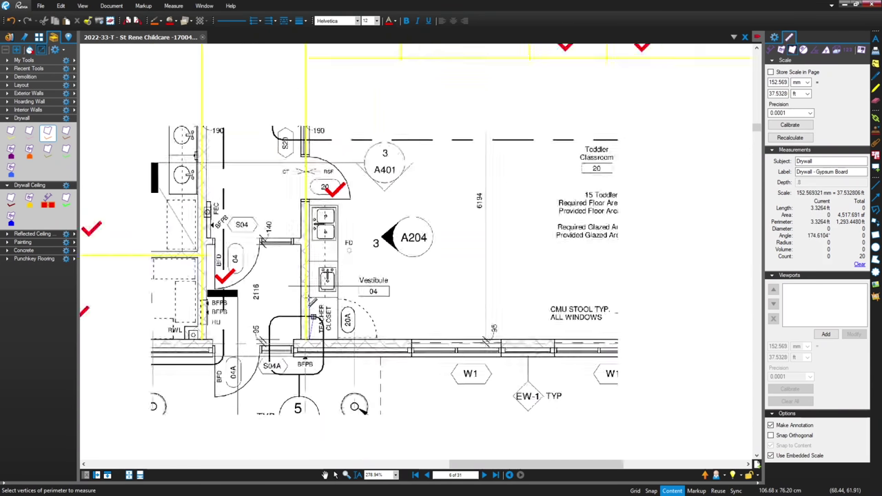
{"action": "scroll", "coordinate": [300, 196], "scroll_direction": "up", "scroll_amount": 4}
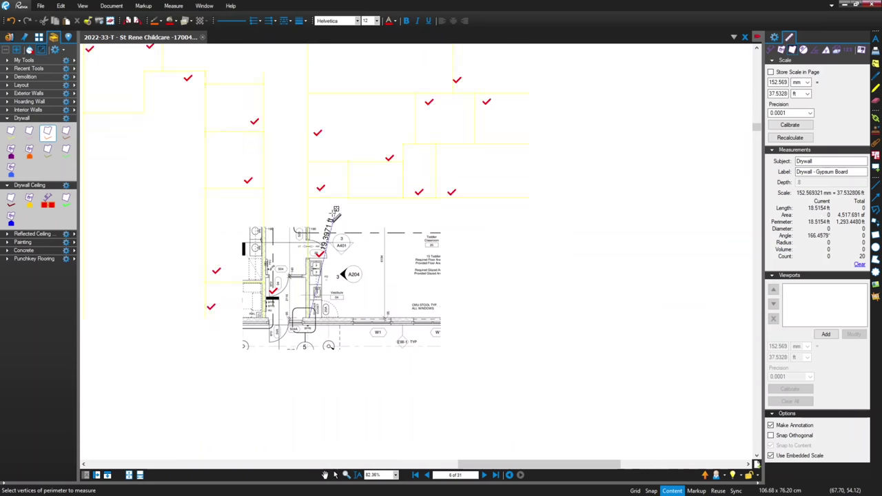
{"action": "scroll", "coordinate": [291, 192], "scroll_direction": "up", "scroll_amount": 2}
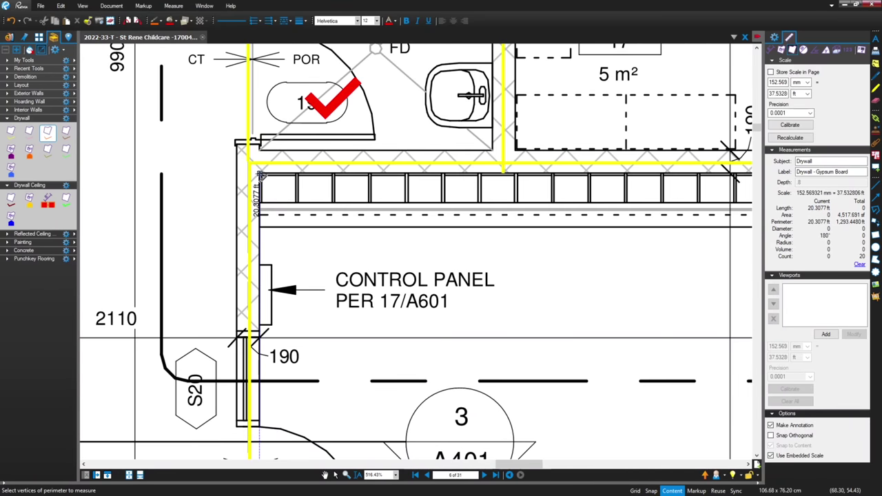
{"action": "scroll", "coordinate": [264, 179], "scroll_direction": "up", "scroll_amount": 2}
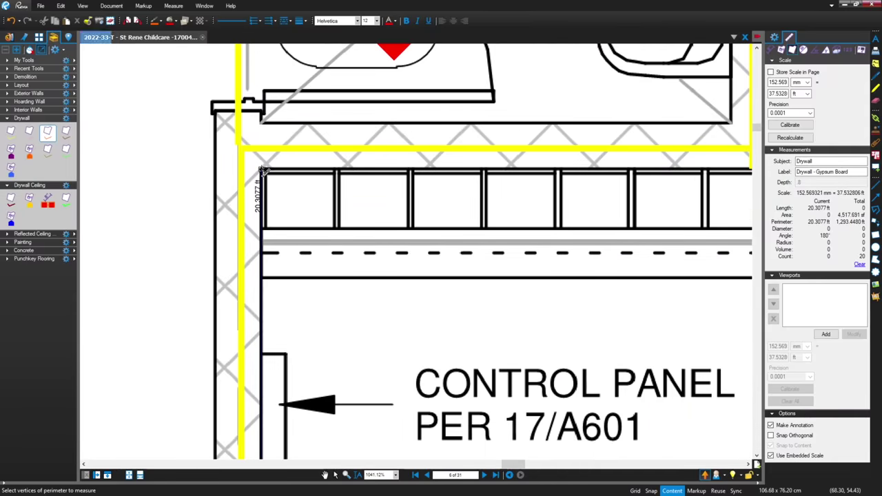
{"action": "scroll", "coordinate": [264, 179], "scroll_direction": "down", "scroll_amount": 6}
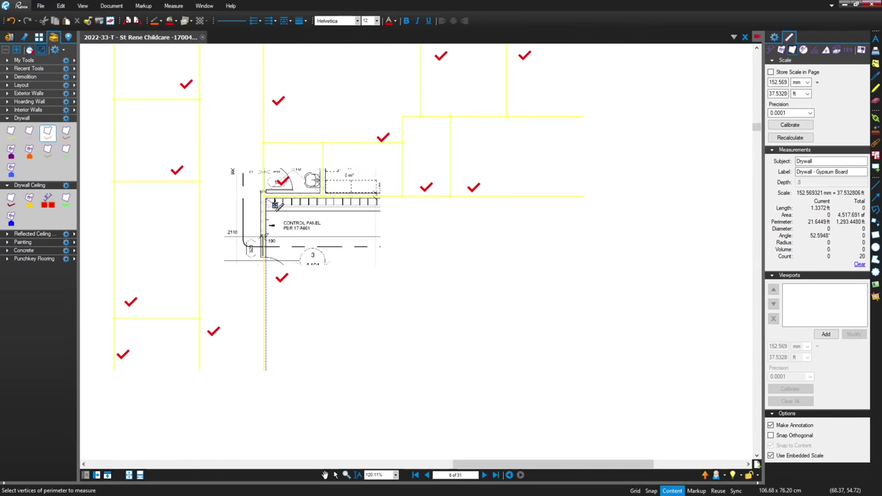
{"action": "scroll", "coordinate": [510, 207], "scroll_direction": "up", "scroll_amount": 2}
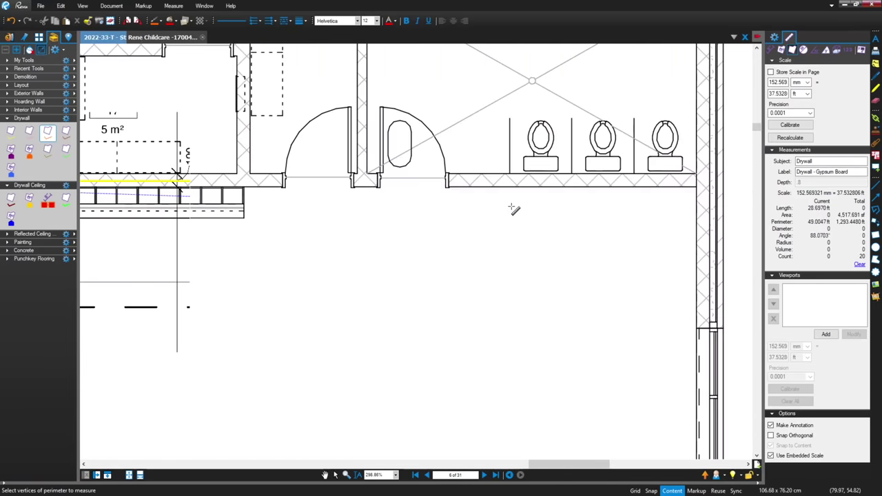
{"action": "scroll", "coordinate": [713, 199], "scroll_direction": "up", "scroll_amount": 2}
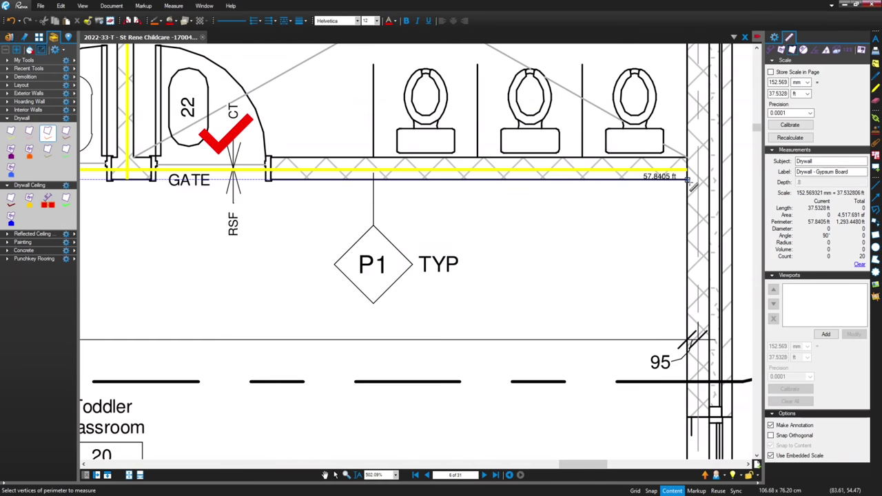
{"action": "double_click", "coordinate": [691, 180]}
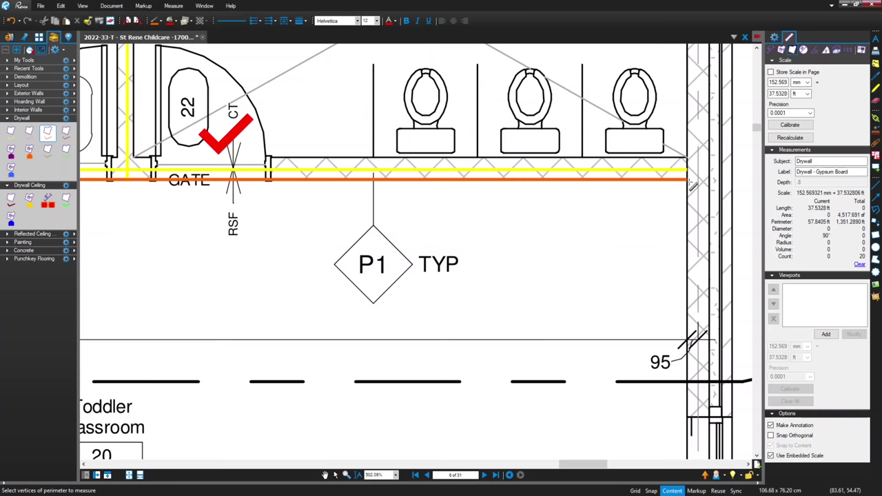
- Add drywall perimeters around Storage 21, Food Storage and Staff W/R
{"action": "scroll", "coordinate": [620, 226], "scroll_direction": "down", "scroll_amount": 2}
{"action": "scroll", "coordinate": [586, 247], "scroll_direction": "down", "scroll_amount": 3}
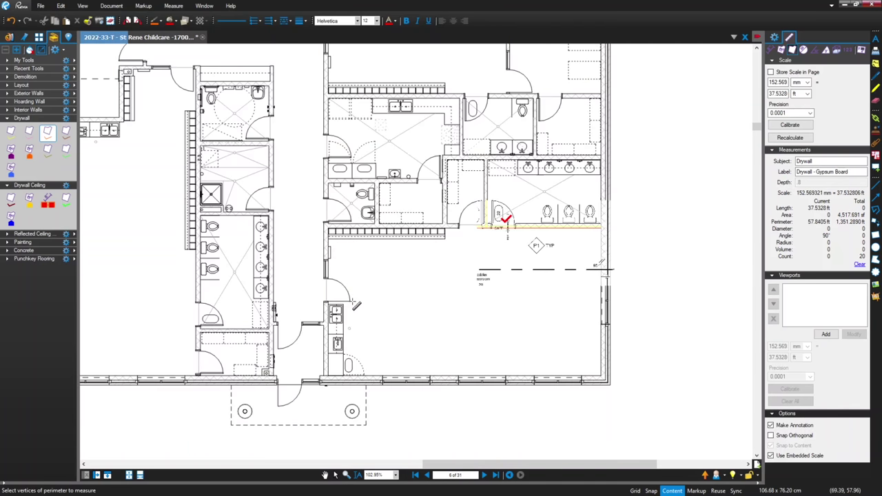
{"action": "scroll", "coordinate": [317, 388], "scroll_direction": "up", "scroll_amount": 1}
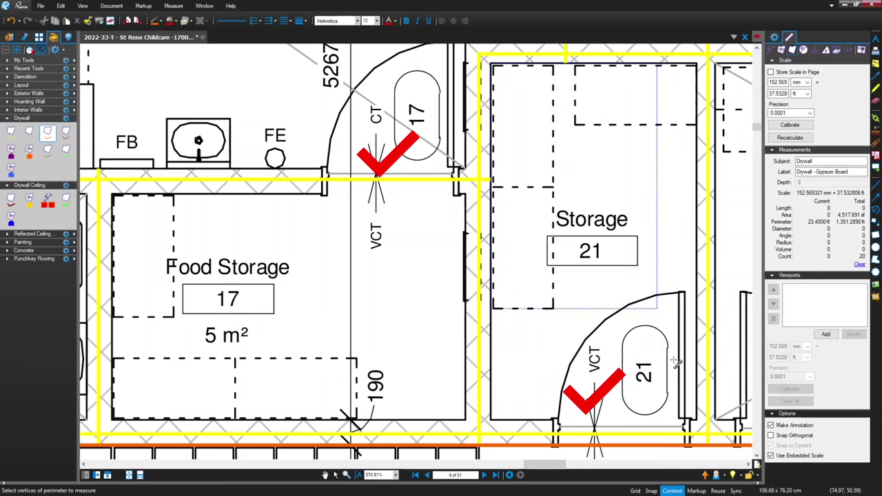
{"action": "double_click", "coordinate": [697, 421]}
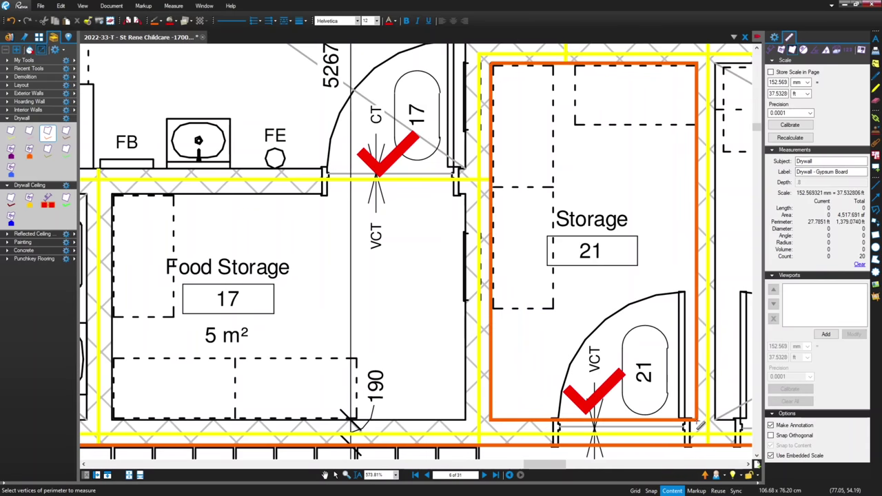
{"action": "scroll", "coordinate": [551, 325], "scroll_direction": "down", "scroll_amount": 2}
{"action": "scroll", "coordinate": [301, 275], "scroll_direction": "up", "scroll_amount": 3}
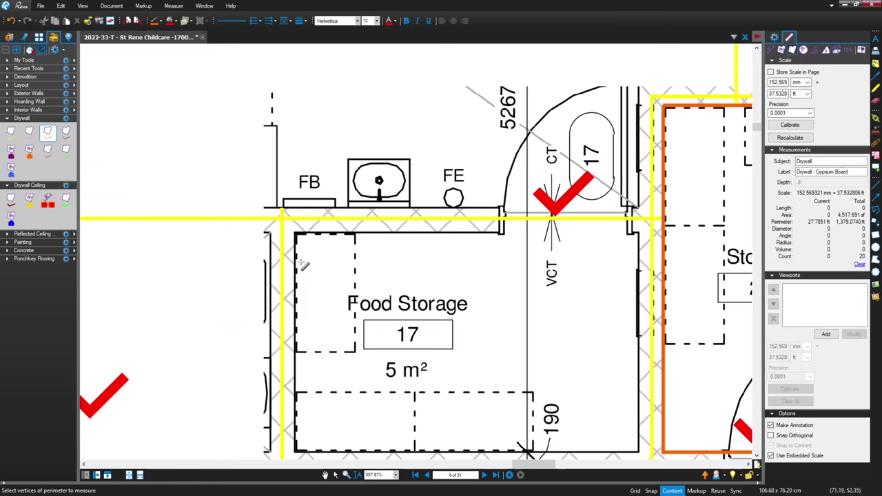
{"action": "left_click_drag", "start_coordinate": [298, 235], "coordinate": [639, 445]}
{"action": "scroll", "coordinate": [533, 380], "scroll_direction": "down", "scroll_amount": 6}
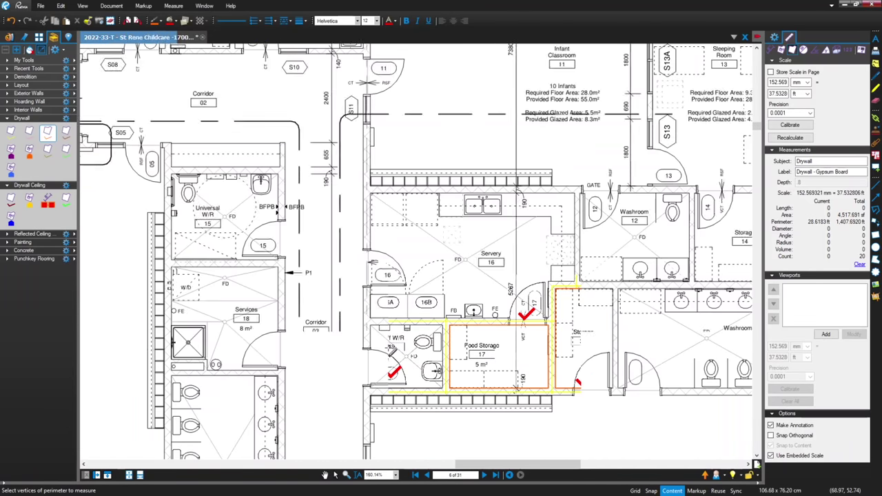
{"action": "scroll", "coordinate": [379, 343], "scroll_direction": "up", "scroll_amount": 3}
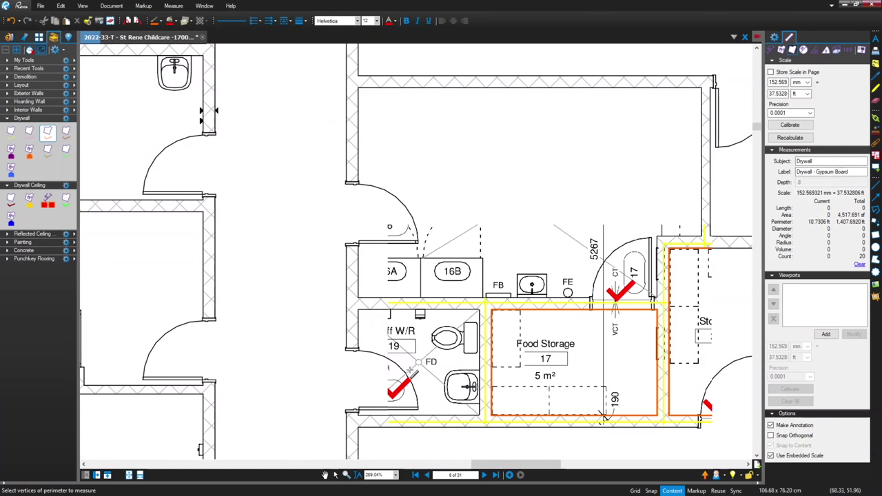
{"action": "left_click_drag", "start_coordinate": [358, 310], "coordinate": [480, 417]}
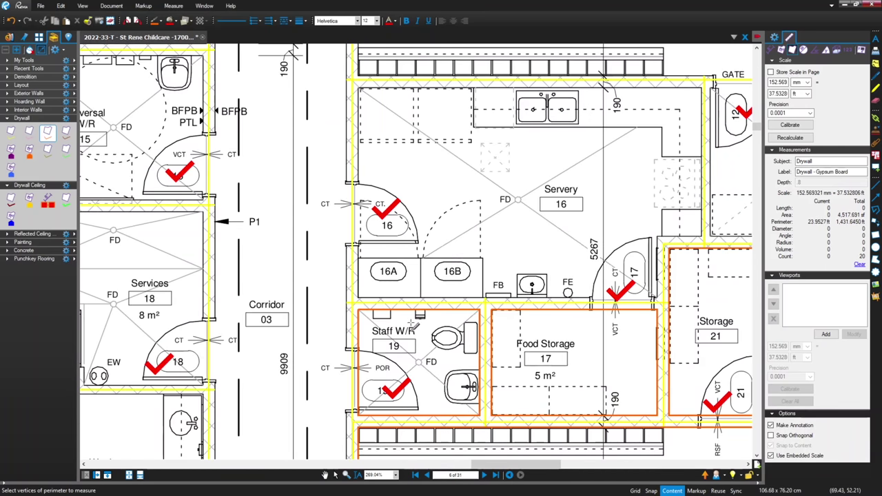
- Add drywall perimeters around the Universal W/R and Services rooms
{"action": "scroll", "coordinate": [411, 323], "scroll_direction": "down", "scroll_amount": 3}
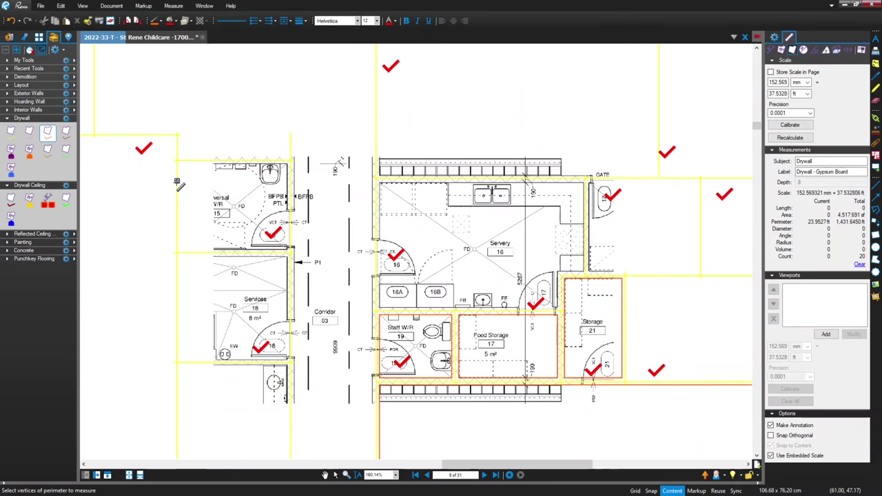
{"action": "scroll", "coordinate": [190, 175], "scroll_direction": "up", "scroll_amount": 3}
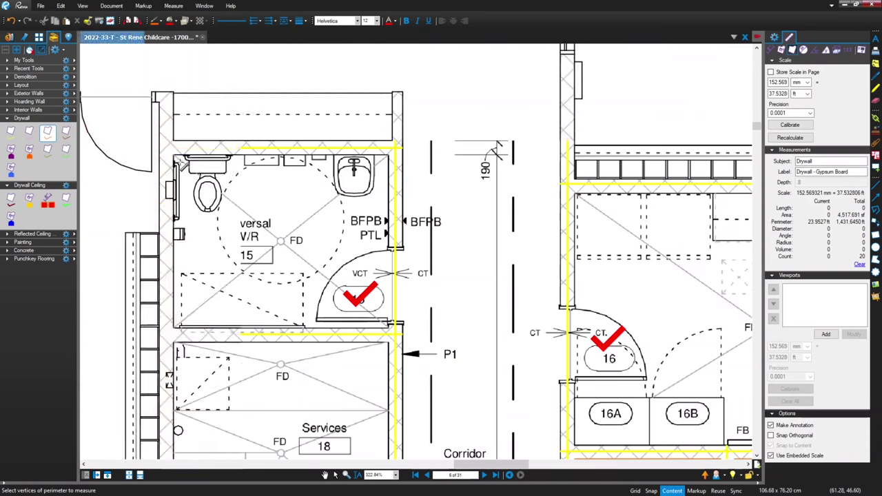
{"action": "left_click", "coordinate": [175, 157]}
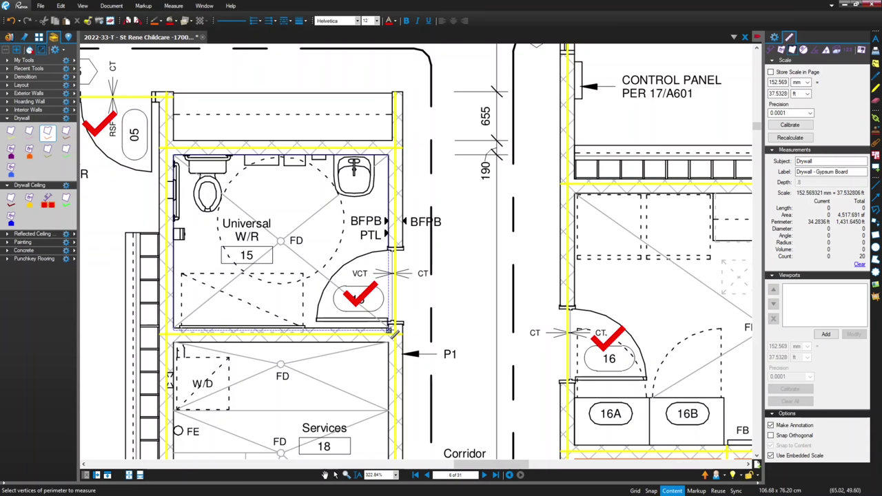
{"action": "double_click", "coordinate": [392, 330]}
{"action": "scroll", "coordinate": [392, 329], "scroll_direction": "down", "scroll_amount": 5}
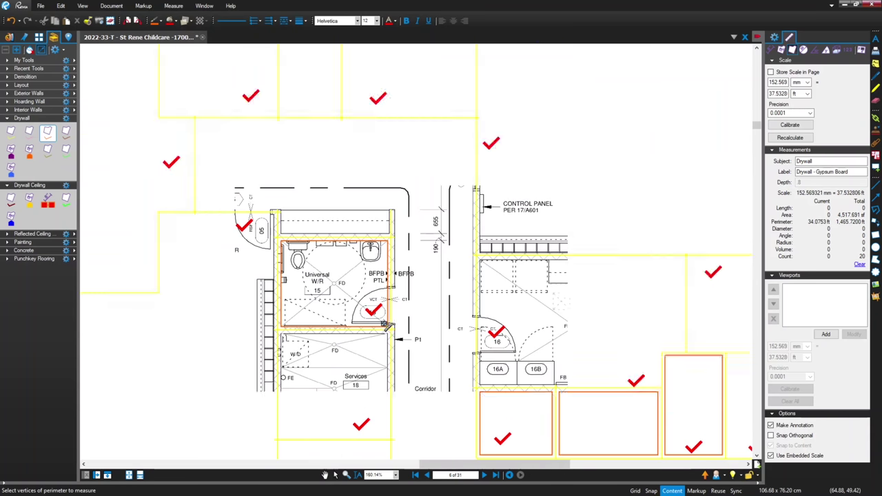
{"action": "scroll", "coordinate": [358, 397], "scroll_direction": "up", "scroll_amount": 6}
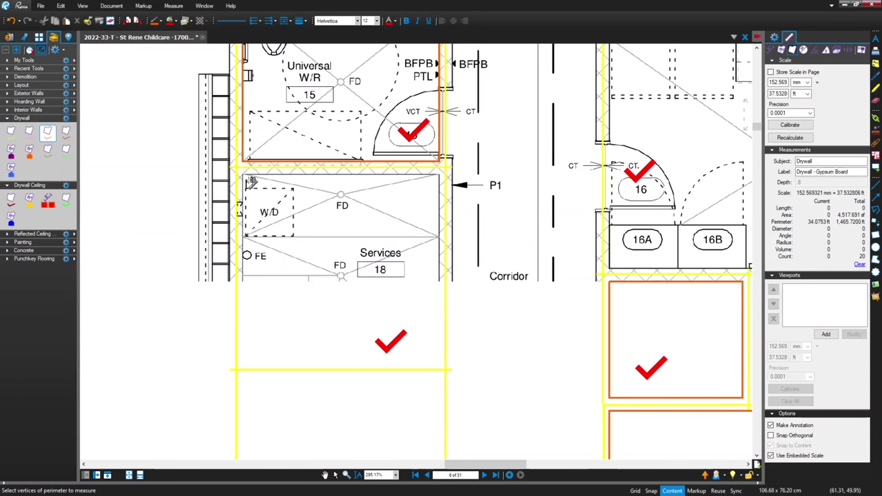
{"action": "left_click", "coordinate": [244, 176]}
{"action": "left_click", "coordinate": [439, 175]}
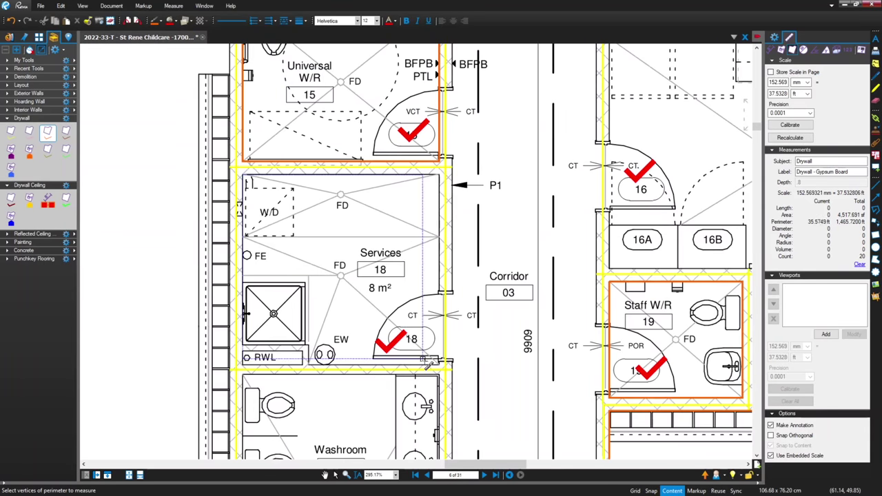
{"action": "double_click", "coordinate": [440, 367]}
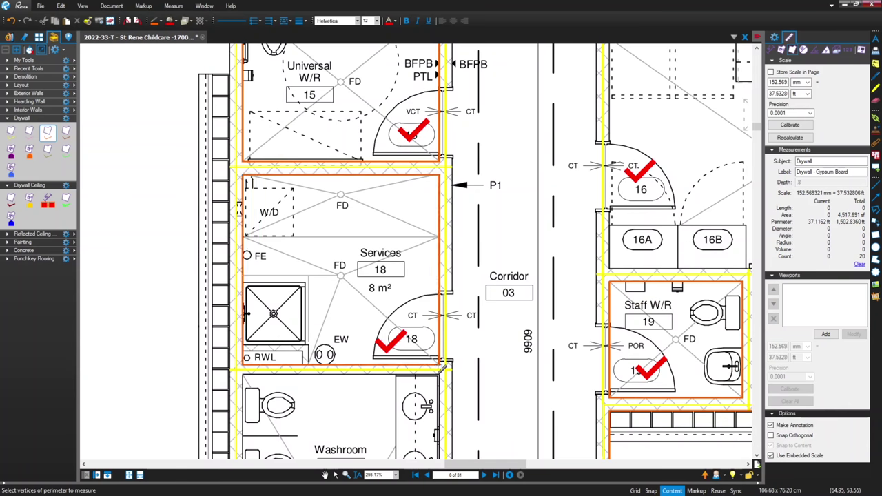
- Close a drywall perimeter around Washroom 06
{"action": "scroll", "coordinate": [435, 362], "scroll_direction": "down", "scroll_amount": 8}
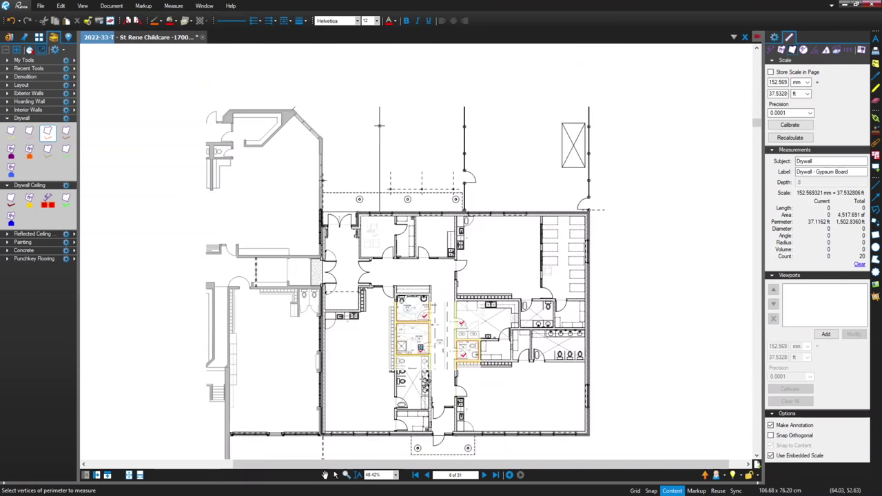
{"action": "scroll", "coordinate": [428, 412], "scroll_direction": "up", "scroll_amount": 3}
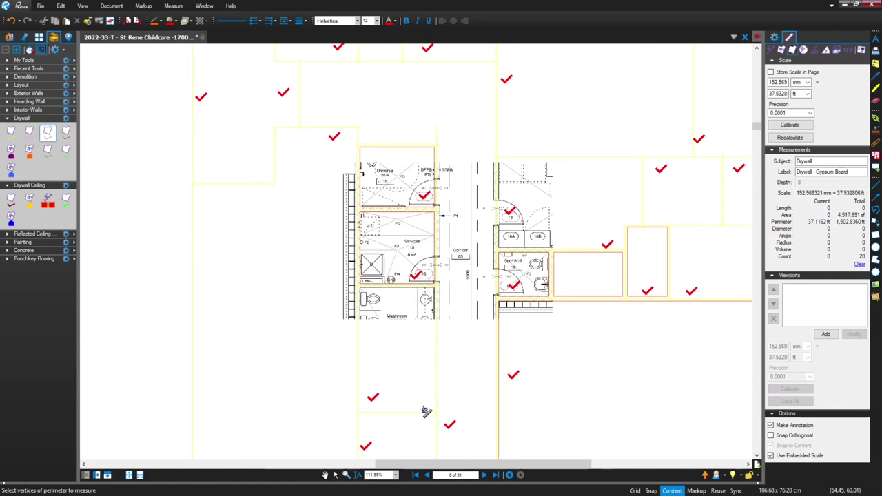
{"action": "scroll", "coordinate": [384, 285], "scroll_direction": "up", "scroll_amount": 1}
{"action": "scroll", "coordinate": [383, 285], "scroll_direction": "up", "scroll_amount": 2}
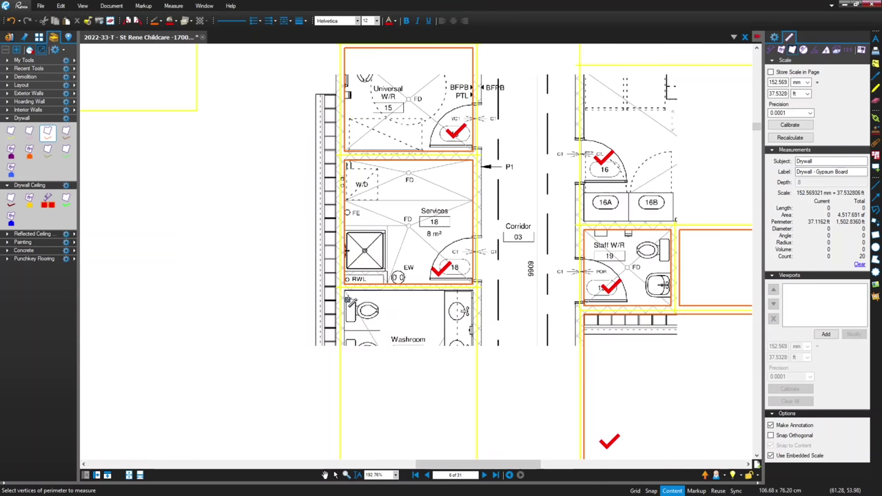
{"action": "scroll", "coordinate": [481, 352], "scroll_direction": "down", "scroll_amount": 3}
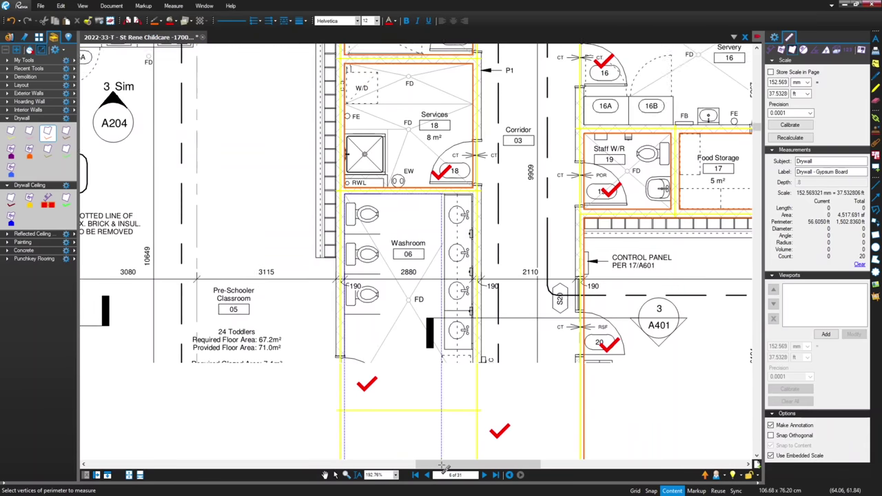
{"action": "scroll", "coordinate": [480, 351], "scroll_direction": "down", "scroll_amount": 1}
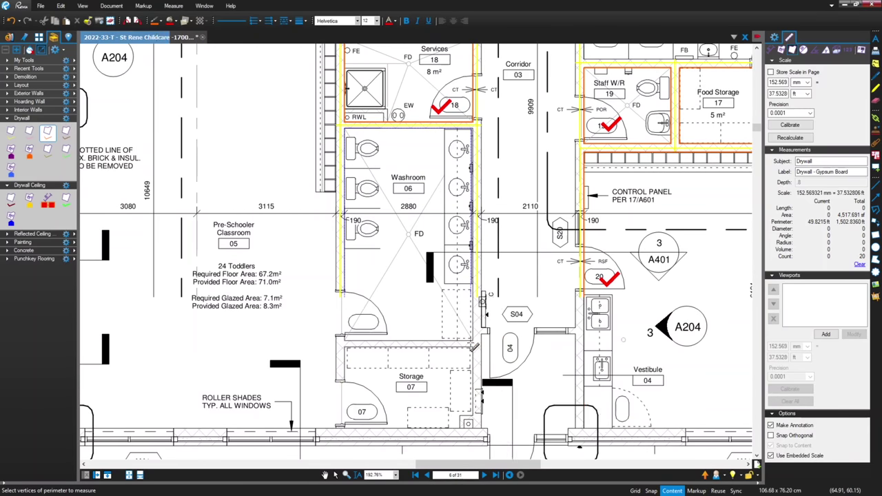
{"action": "left_click", "coordinate": [473, 342]}
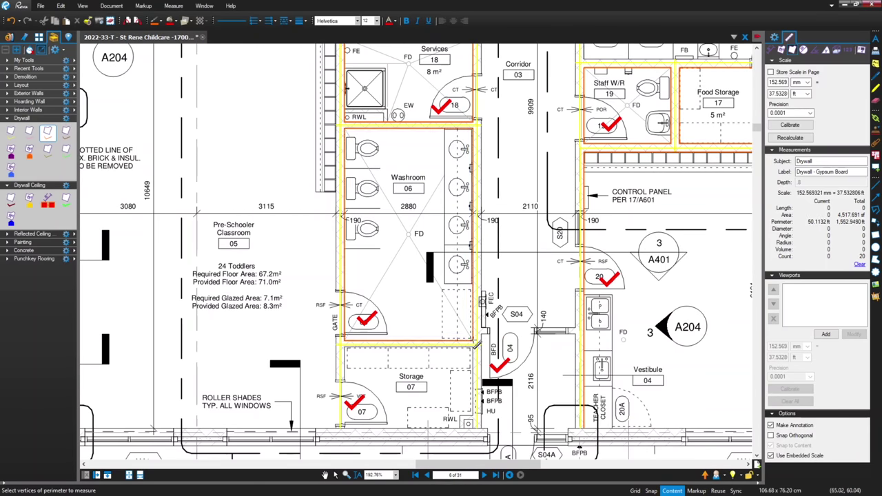
- Trace the drywall perimeter along the Storage 07 walls and finish it
{"action": "scroll", "coordinate": [350, 349], "scroll_direction": "up", "scroll_amount": 5}
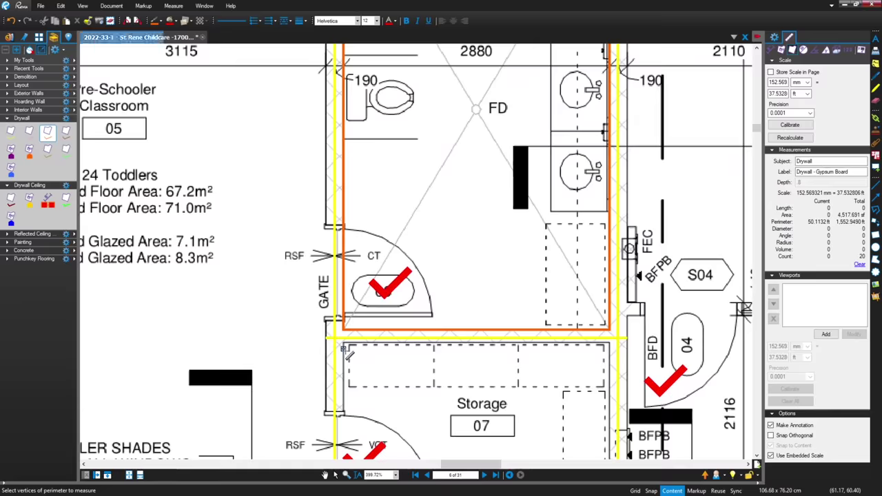
{"action": "scroll", "coordinate": [343, 339], "scroll_direction": "down", "scroll_amount": 2}
{"action": "scroll", "coordinate": [345, 341], "scroll_direction": "down", "scroll_amount": 1}
{"action": "left_click", "coordinate": [345, 340]}
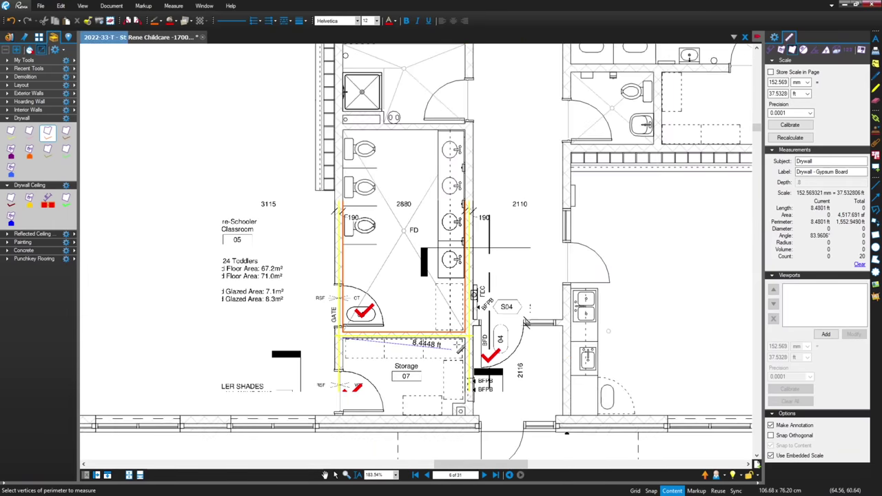
{"action": "scroll", "coordinate": [486, 328], "scroll_direction": "up", "scroll_amount": 3}
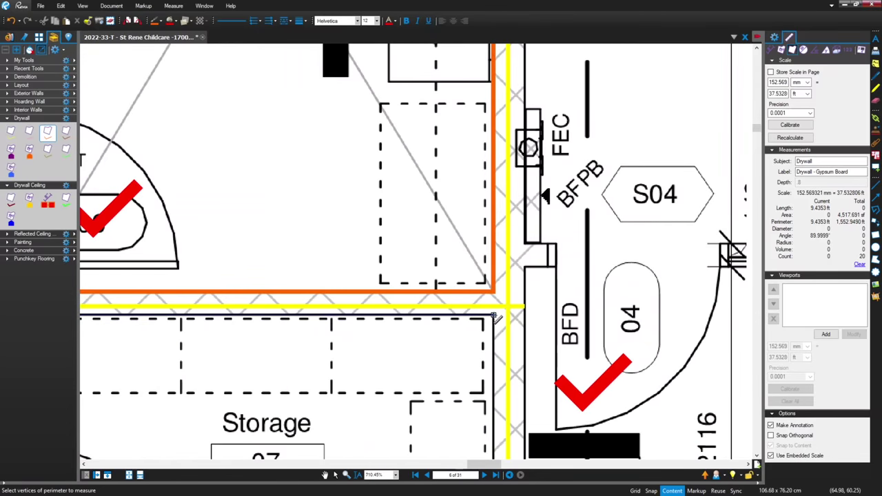
{"action": "left_click", "coordinate": [495, 318]}
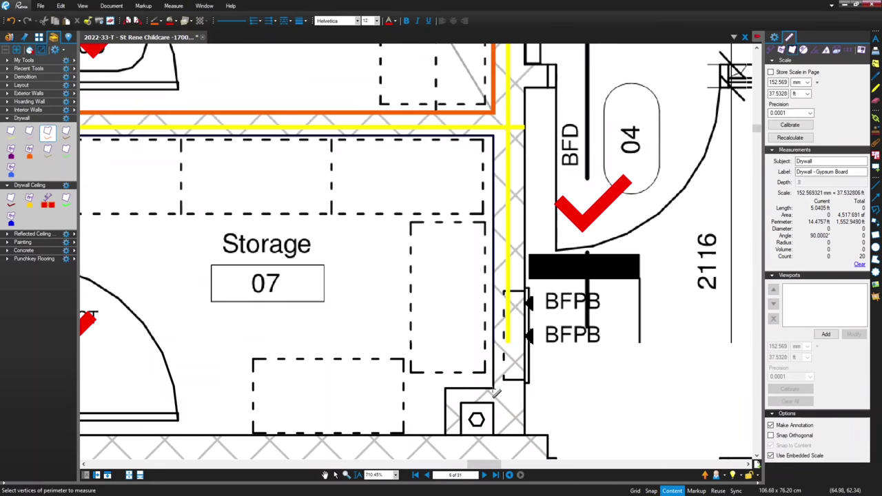
{"action": "left_click", "coordinate": [445, 390]}
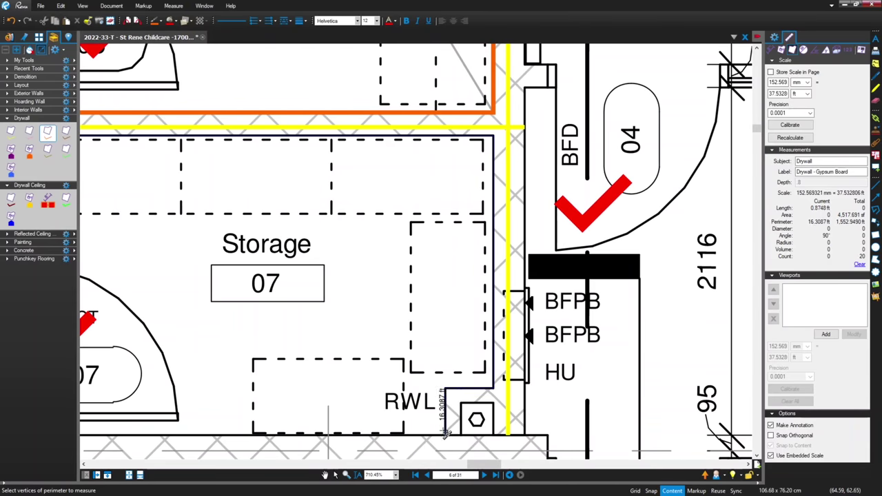
{"action": "scroll", "coordinate": [417, 406], "scroll_direction": "down", "scroll_amount": 3}
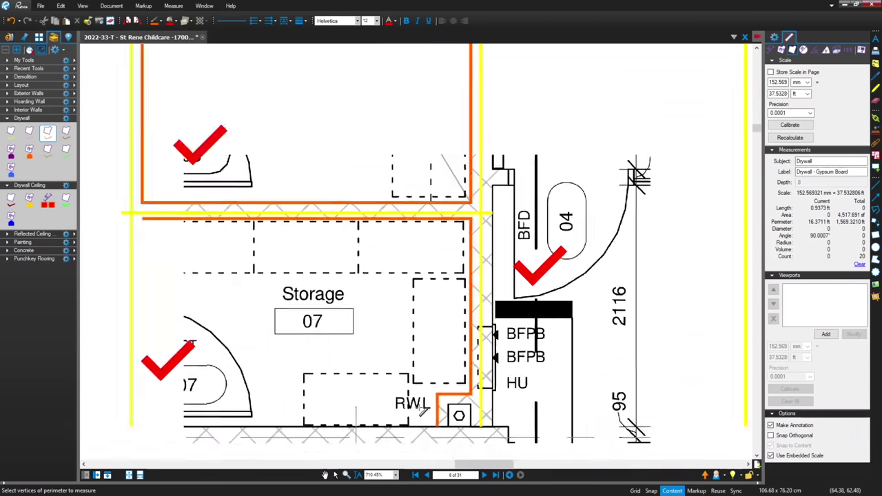
{"action": "scroll", "coordinate": [415, 407], "scroll_direction": "down", "scroll_amount": 3}
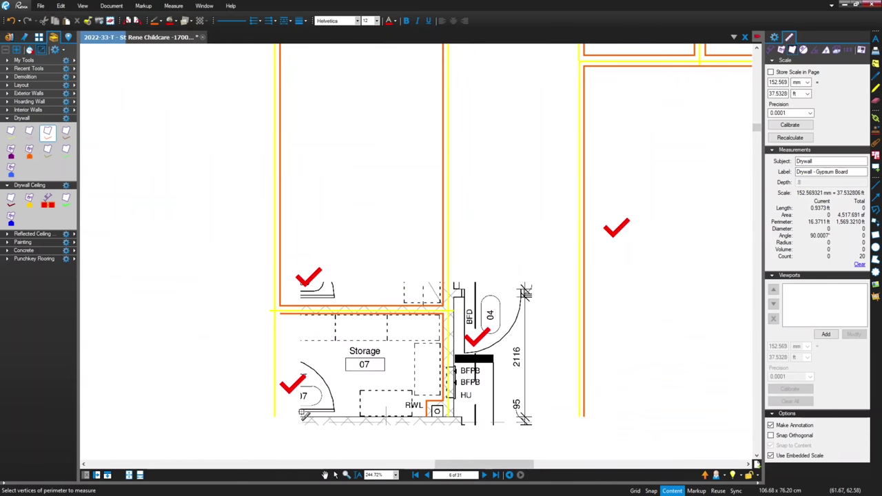
{"action": "scroll", "coordinate": [303, 414], "scroll_direction": "up", "scroll_amount": 2}
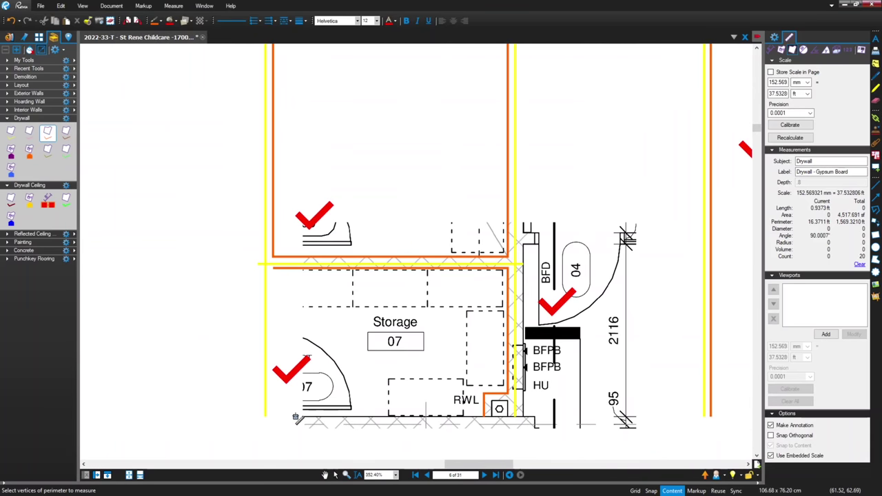
{"action": "key", "text": "Escape"}
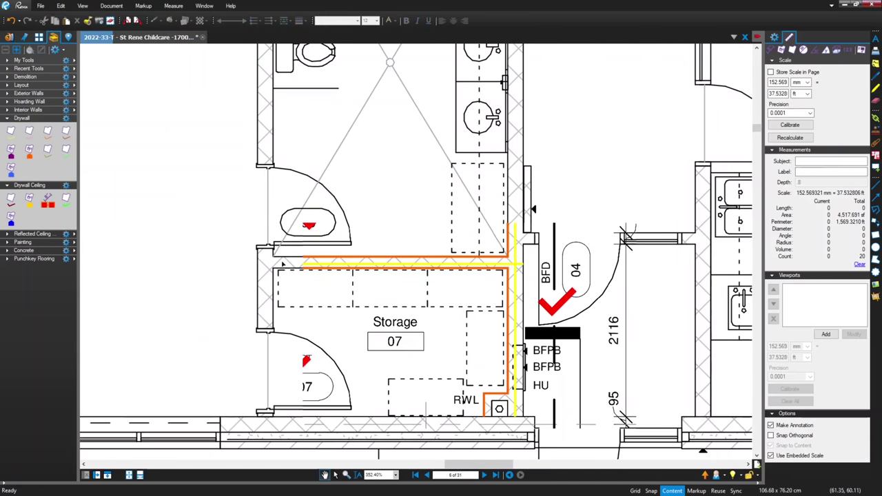
- Drag the Storage 07 perimeter's points onto the wall corner, making it 22.35 ft
{"action": "left_click", "coordinate": [282, 274]}
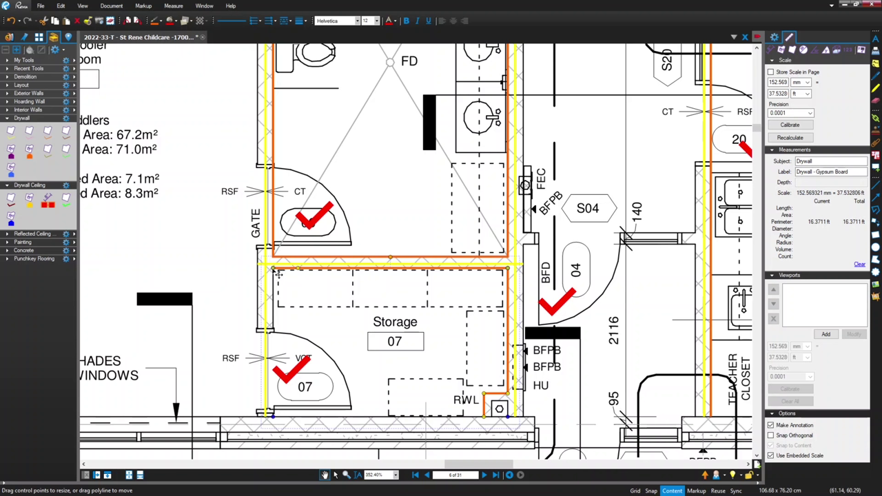
{"action": "left_click_drag", "start_coordinate": [279, 273], "coordinate": [276, 416]}
{"action": "scroll", "coordinate": [307, 274], "scroll_direction": "up", "scroll_amount": 4}
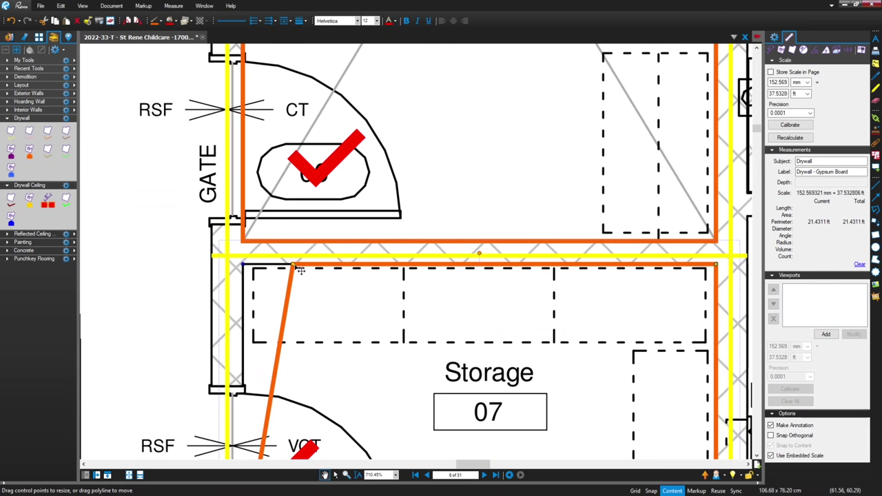
{"action": "left_click_drag", "start_coordinate": [298, 271], "coordinate": [242, 267]}
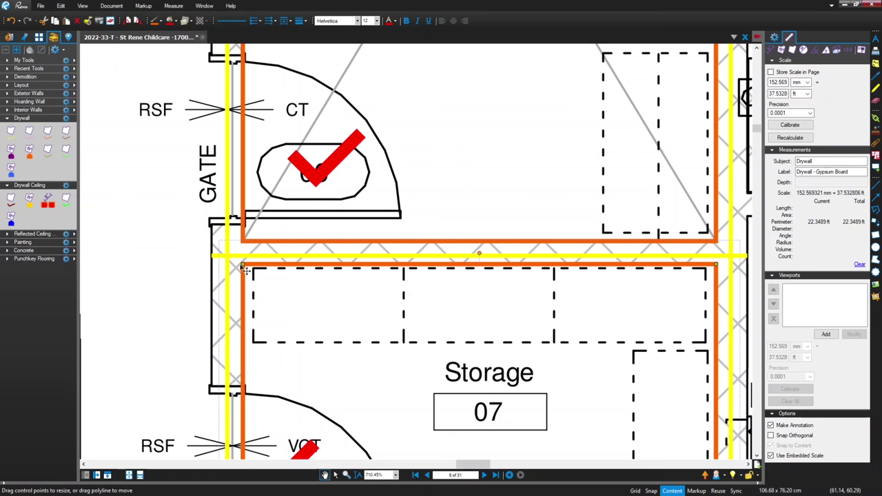
{"action": "scroll", "coordinate": [230, 304], "scroll_direction": "down", "scroll_amount": 8}
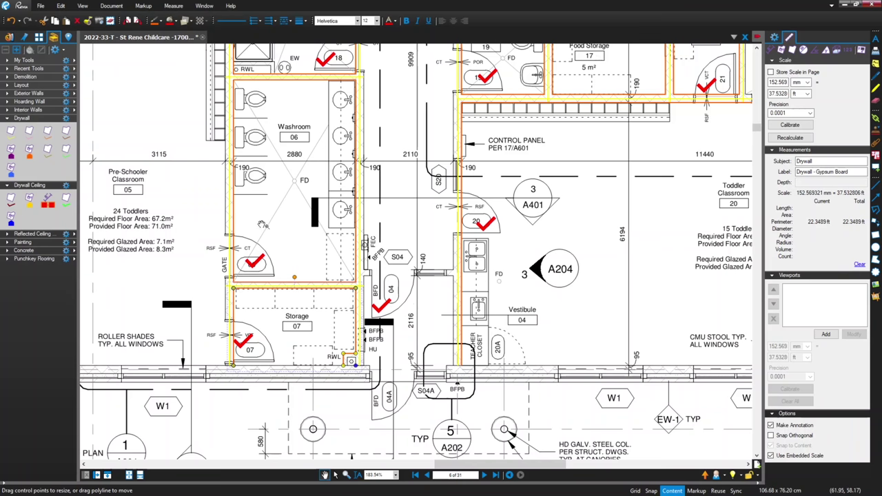
{"action": "scroll", "coordinate": [271, 215], "scroll_direction": "down", "scroll_amount": 2}
{"action": "scroll", "coordinate": [271, 215], "scroll_direction": "down", "scroll_amount": 3}
{"action": "scroll", "coordinate": [247, 188], "scroll_direction": "up", "scroll_amount": 2}
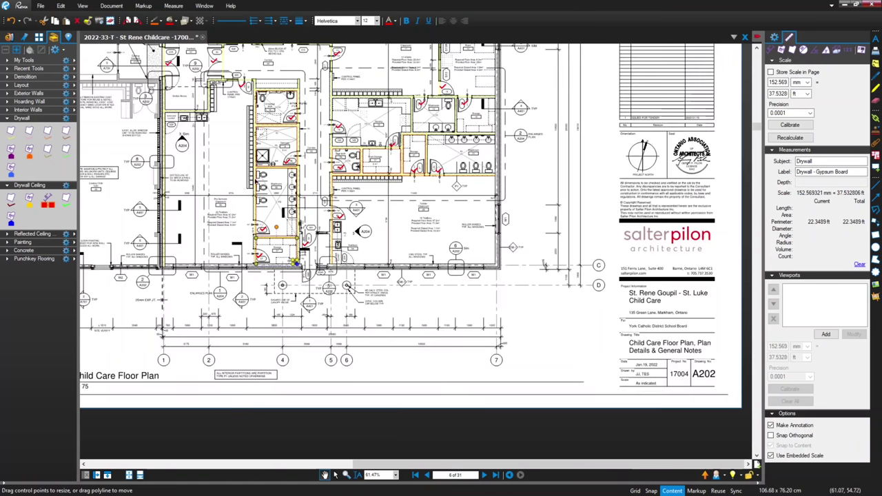
{"action": "scroll", "coordinate": [245, 187], "scroll_direction": "up", "scroll_amount": 2}
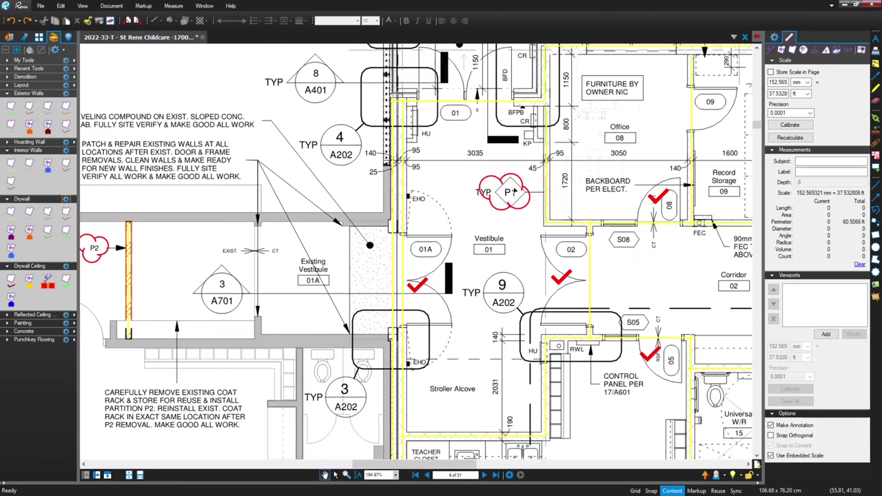
- Add a yellow Interior Walls framing run along the wall between CR and KP
{"action": "scroll", "coordinate": [567, 153], "scroll_direction": "up", "scroll_amount": 3}
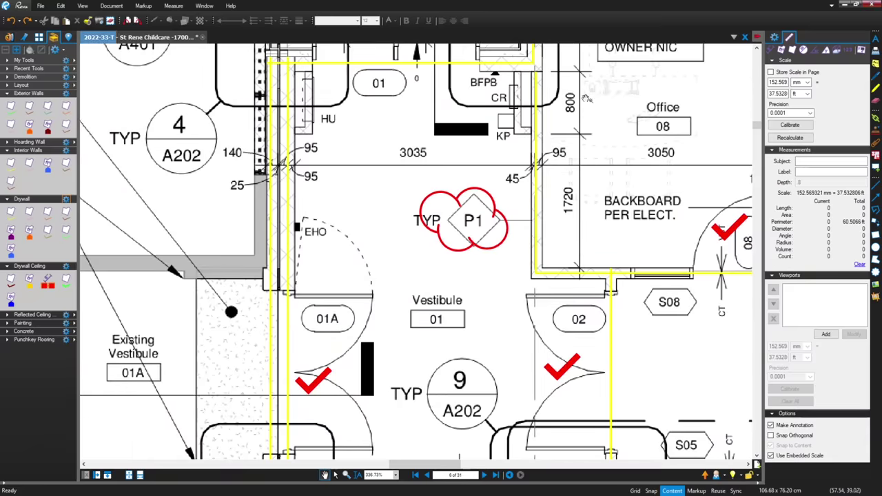
{"action": "left_click_drag", "start_coordinate": [586, 99], "coordinate": [524, 169]}
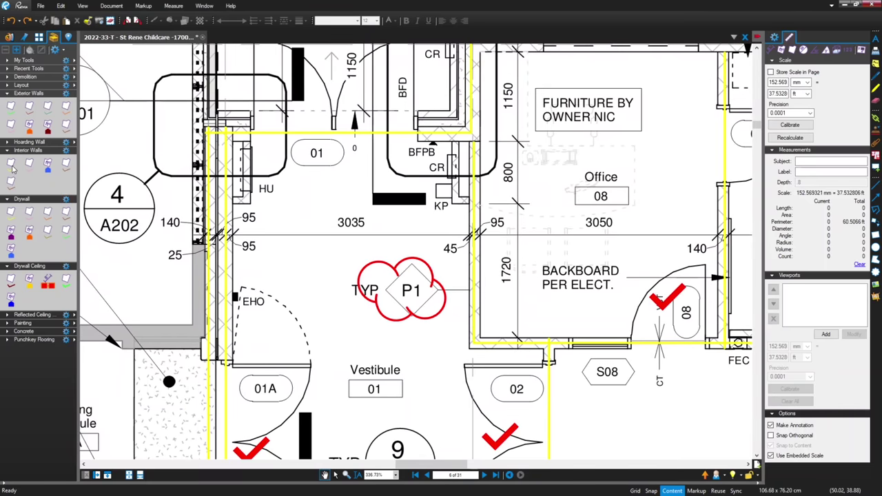
{"action": "left_click", "coordinate": [11, 166]}
{"action": "scroll", "coordinate": [448, 157], "scroll_direction": "up", "scroll_amount": 3}
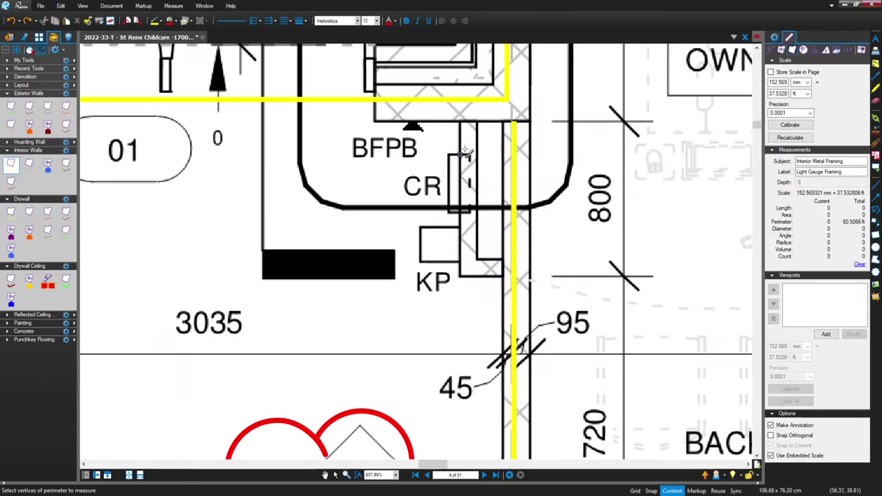
{"action": "left_click", "coordinate": [467, 123]}
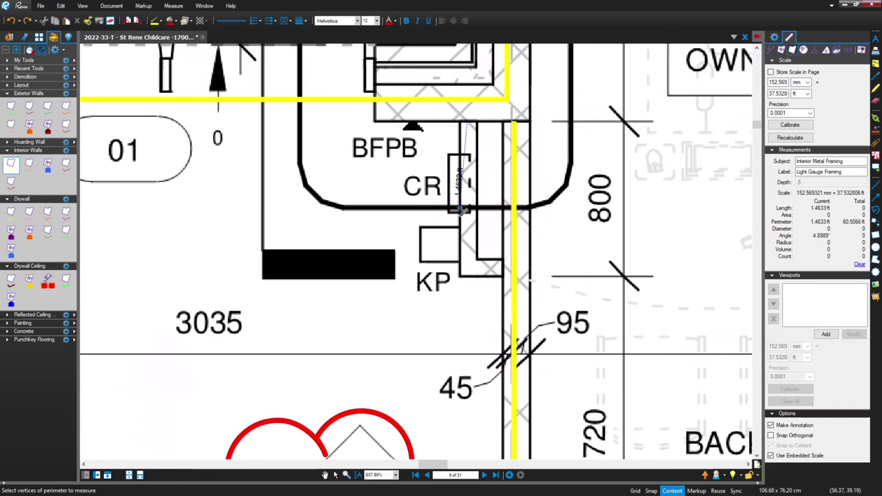
{"action": "left_click", "coordinate": [466, 269]}
{"action": "double_click", "coordinate": [531, 272]}
{"action": "key", "text": "Escape"}
- Start a second interior framing run from the wall corner near HU
{"action": "scroll", "coordinate": [407, 212], "scroll_direction": "down", "scroll_amount": 3}
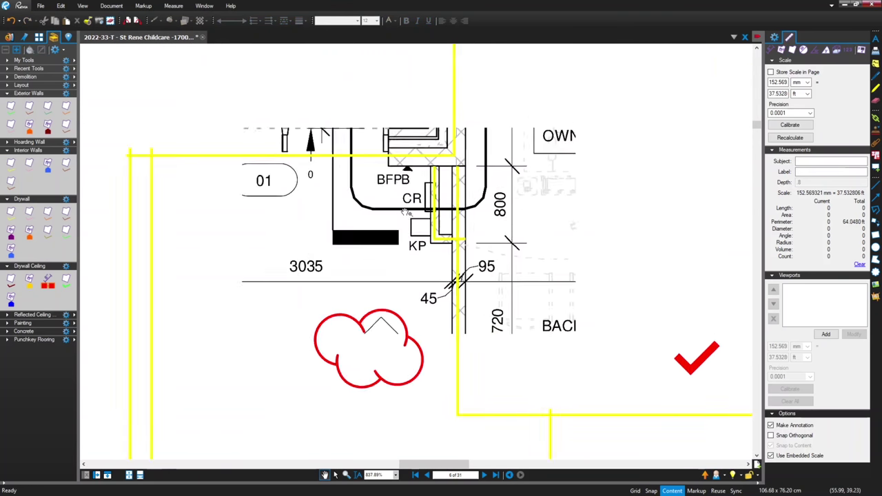
{"action": "scroll", "coordinate": [407, 212], "scroll_direction": "down", "scroll_amount": 3}
{"action": "scroll", "coordinate": [320, 222], "scroll_direction": "up", "scroll_amount": 4}
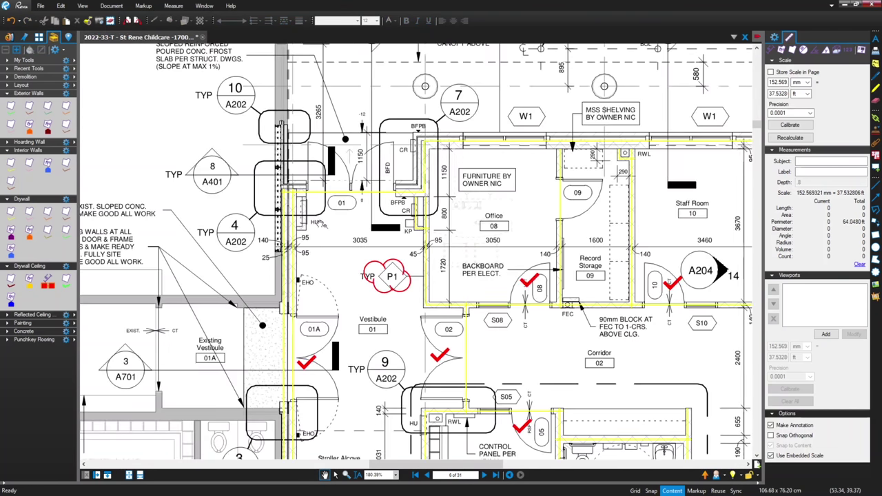
{"action": "scroll", "coordinate": [318, 223], "scroll_direction": "up", "scroll_amount": 5}
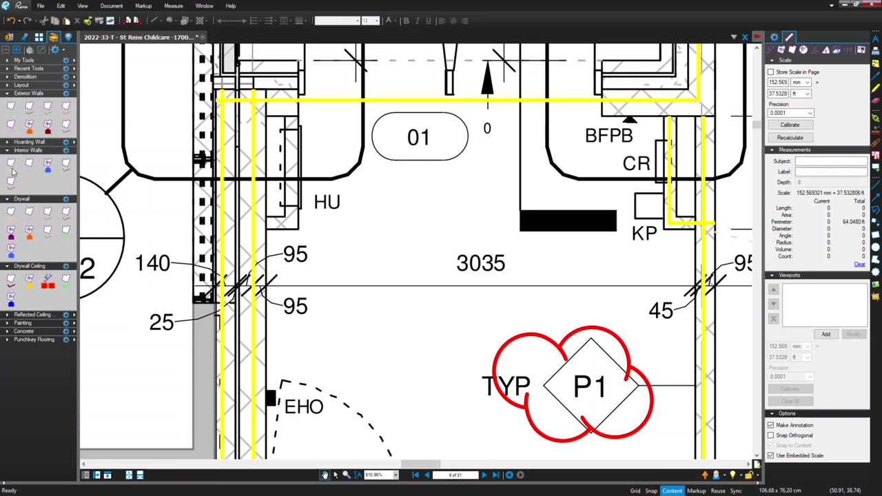
{"action": "left_click", "coordinate": [11, 163]}
{"action": "scroll", "coordinate": [306, 241], "scroll_direction": "up", "scroll_amount": 4}
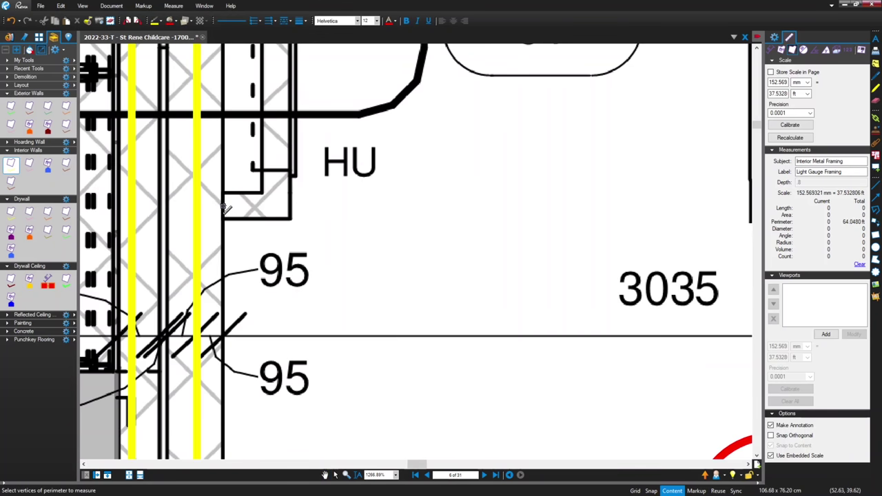
{"action": "left_click", "coordinate": [224, 207]}
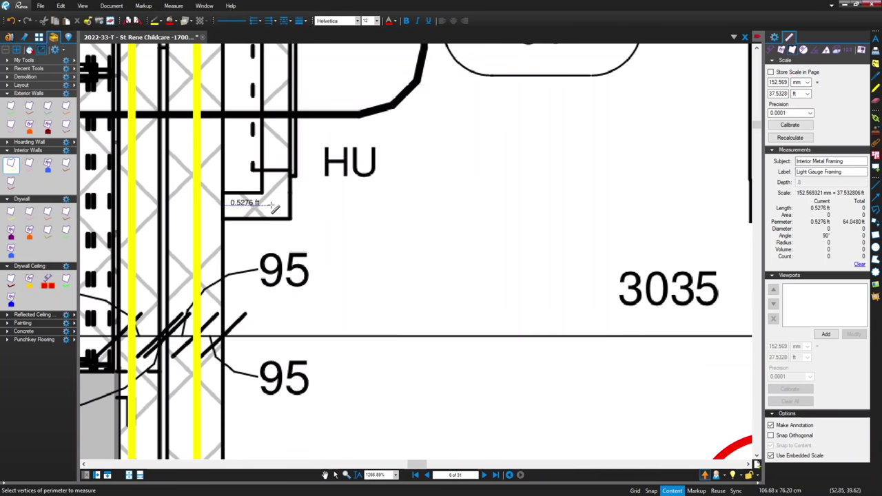
{"action": "scroll", "coordinate": [286, 189], "scroll_direction": "down", "scroll_amount": 5}
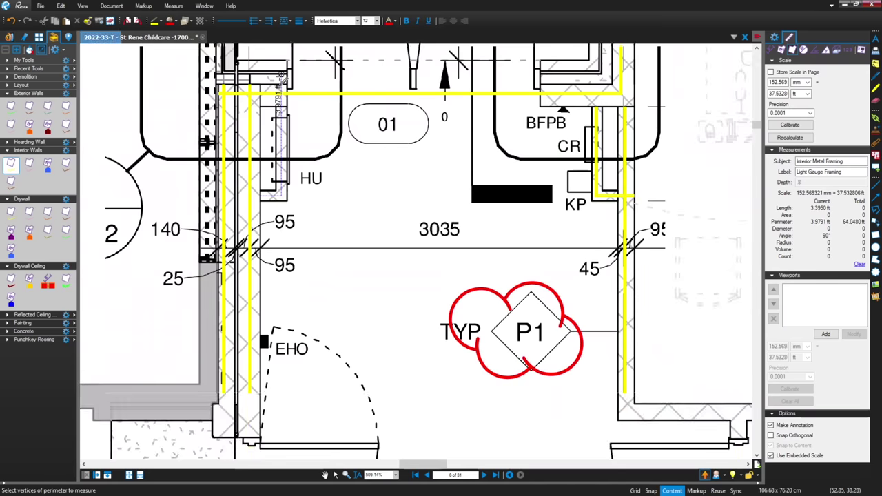
{"action": "left_click", "coordinate": [281, 86]}
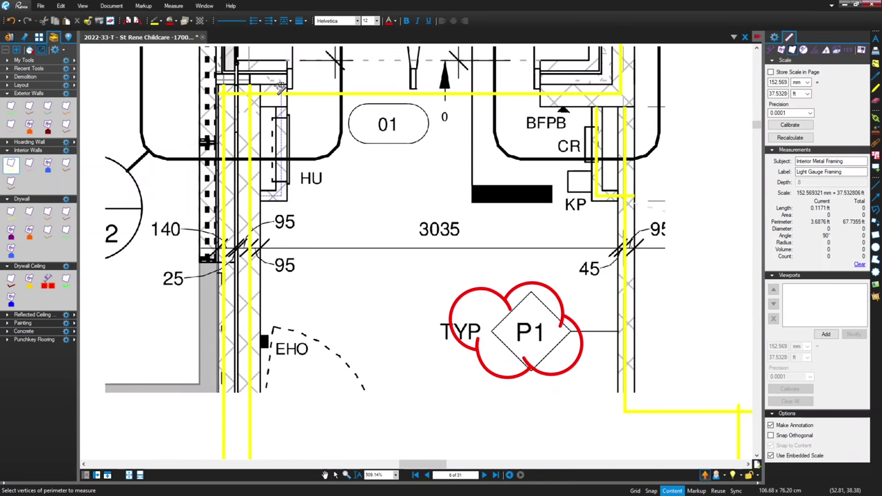
{"action": "scroll", "coordinate": [417, 190], "scroll_direction": "down", "scroll_amount": 7}
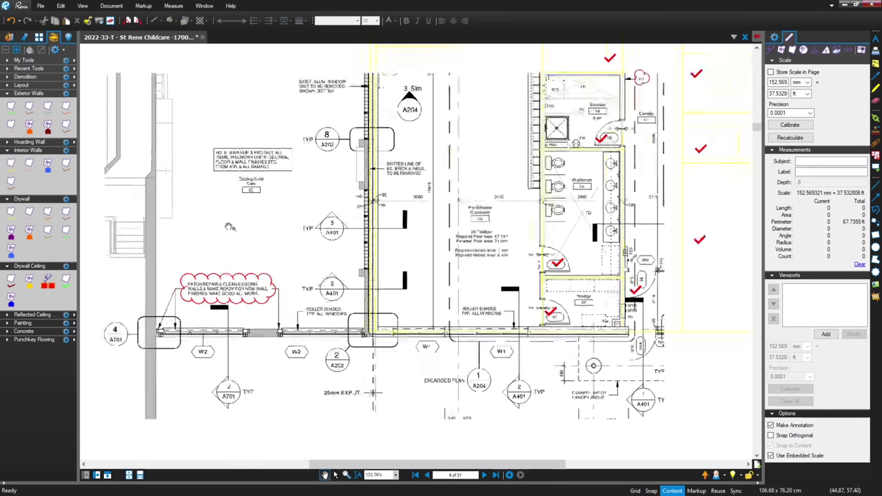
{"action": "scroll", "coordinate": [230, 226], "scroll_direction": "down", "scroll_amount": 3}
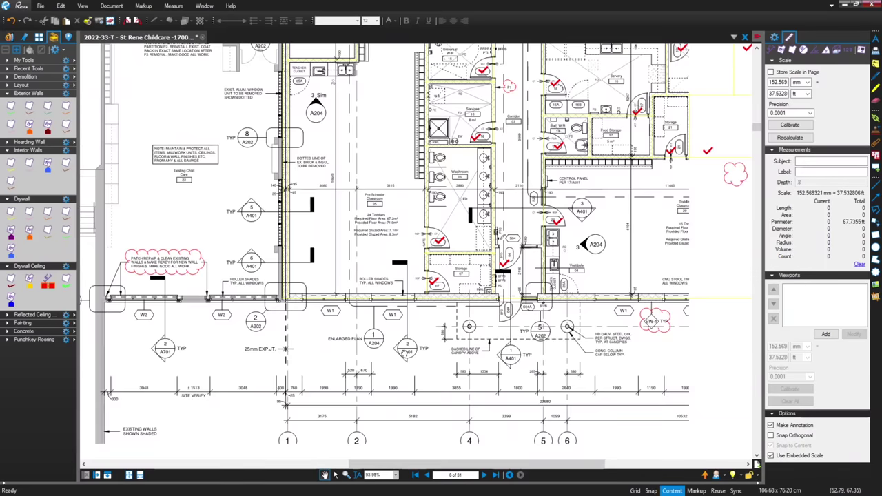
{"action": "scroll", "coordinate": [229, 226], "scroll_direction": "down", "scroll_amount": 2}
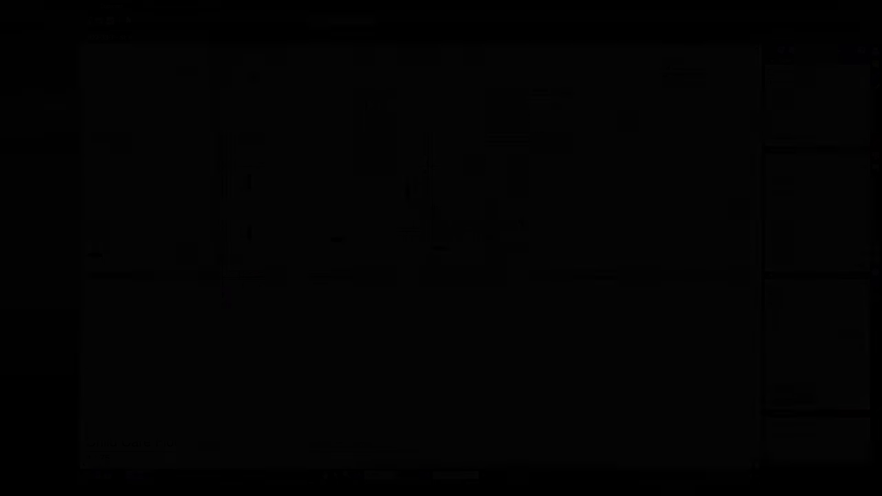